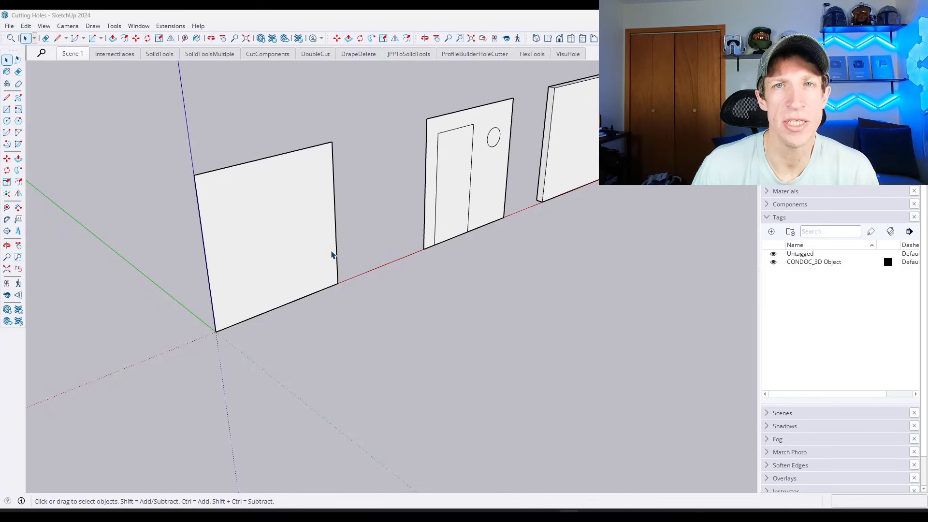
Step: Delete the face of the first flat wall panel at the origin, leaving its outline edges
scroll(277, 213, up, 2)
click(277, 212)
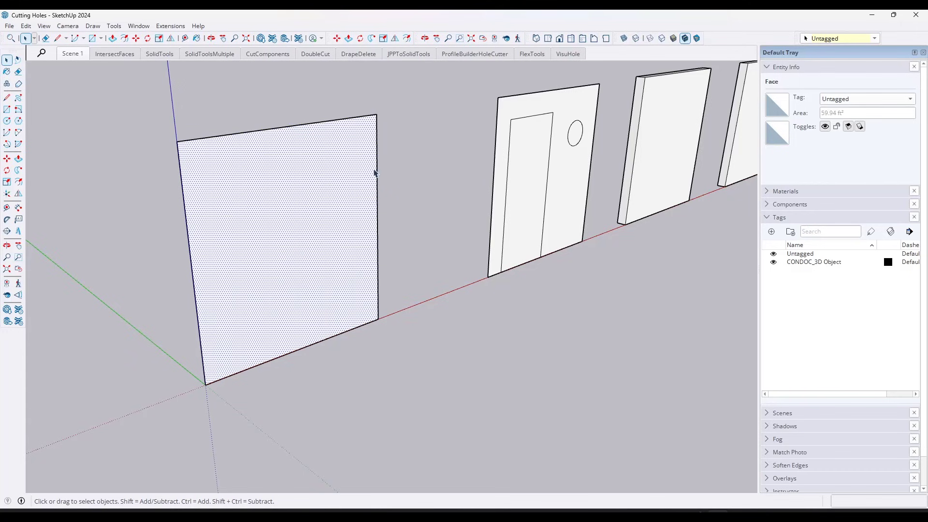
middle_drag(241, 223, 272, 207)
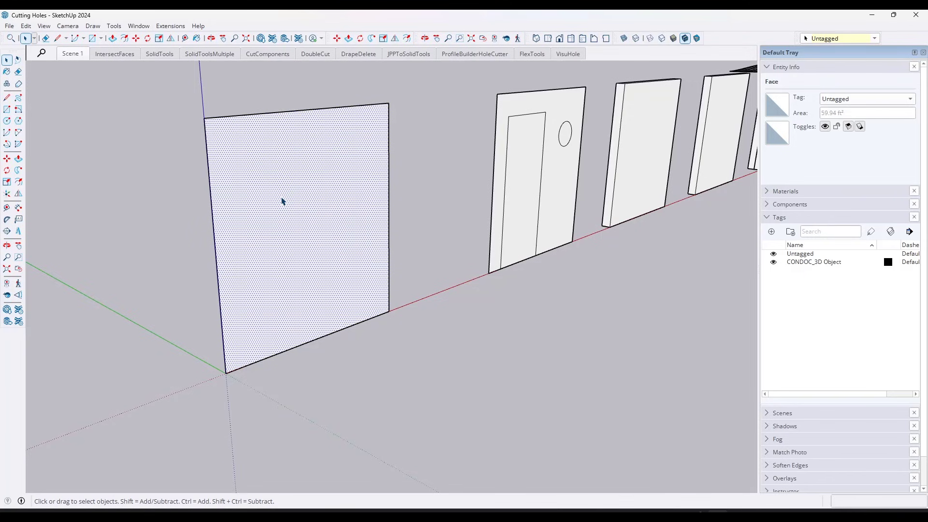
key(Delete)
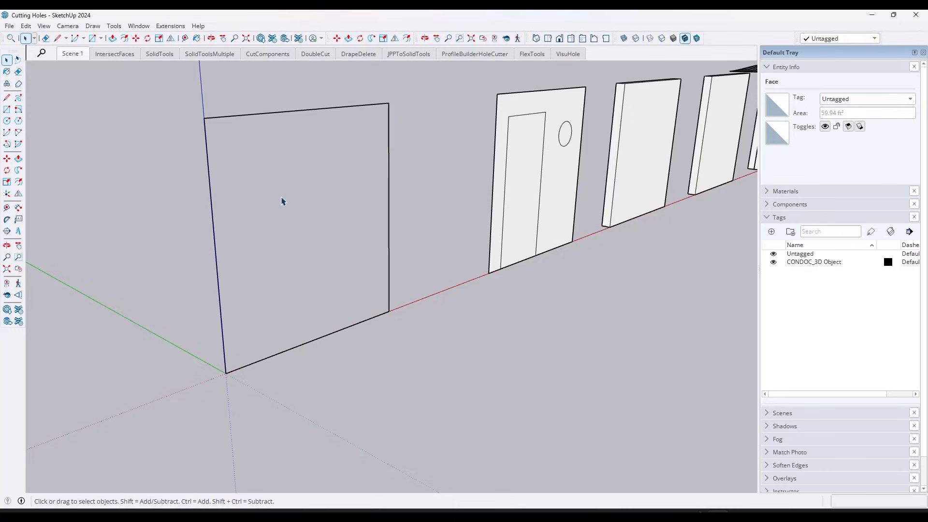
Step: Retrace the top edge of the first panel's outline with a 7' 6" line to regenerate its face
middle_drag(283, 201, 282, 166)
scroll(231, 175, down, 3)
scroll(182, 140, up, 3)
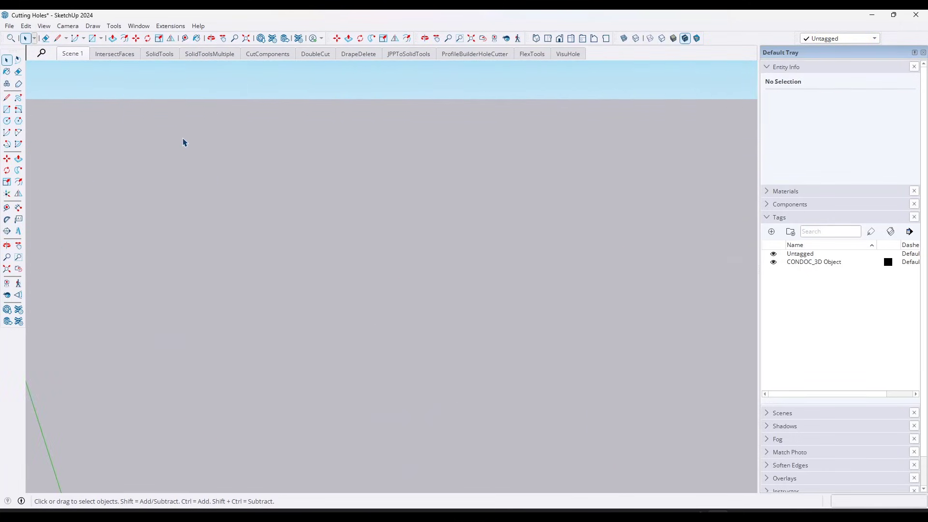
scroll(221, 140, down, 3)
scroll(232, 151, up, 3)
key(l)
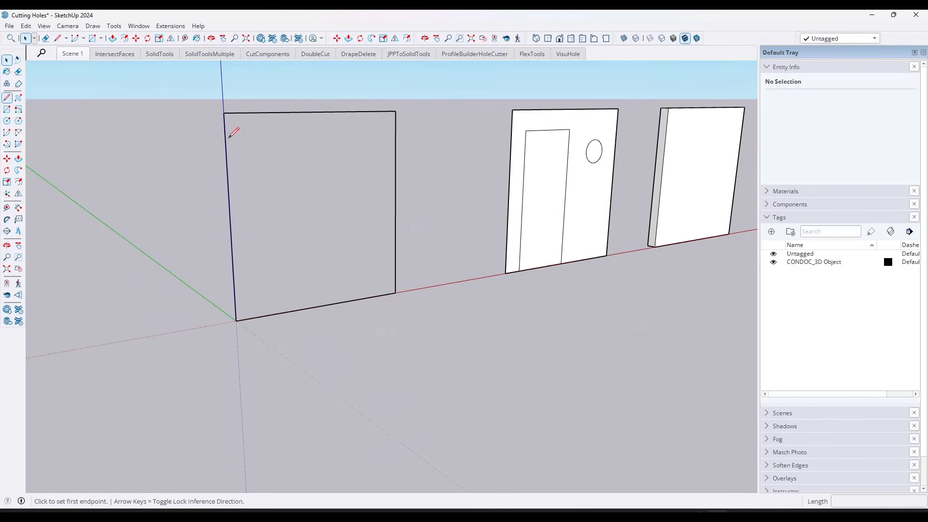
click(224, 113)
click(396, 112)
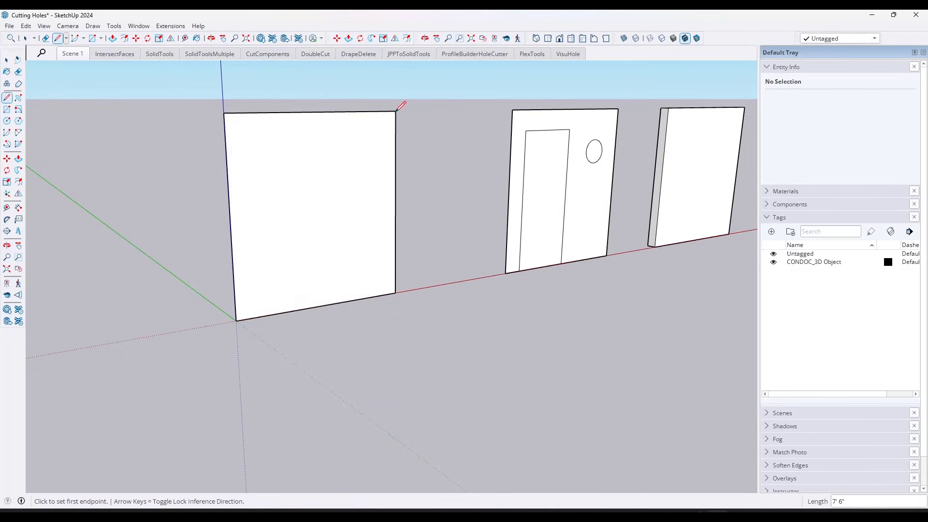
key(space)
scroll(341, 203, up, 2)
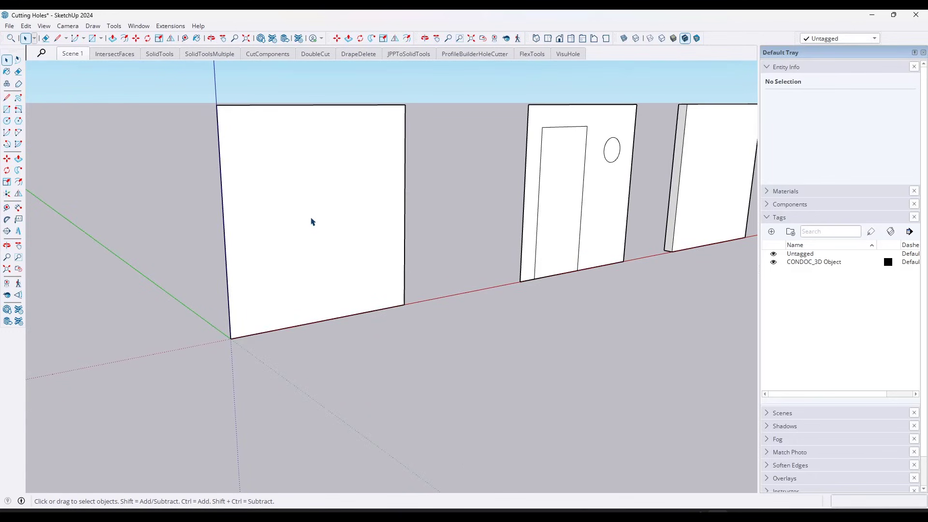
Step: Erase the bottom edge of the first panel to break its face, and undo the erasure
key(e)
click(324, 321)
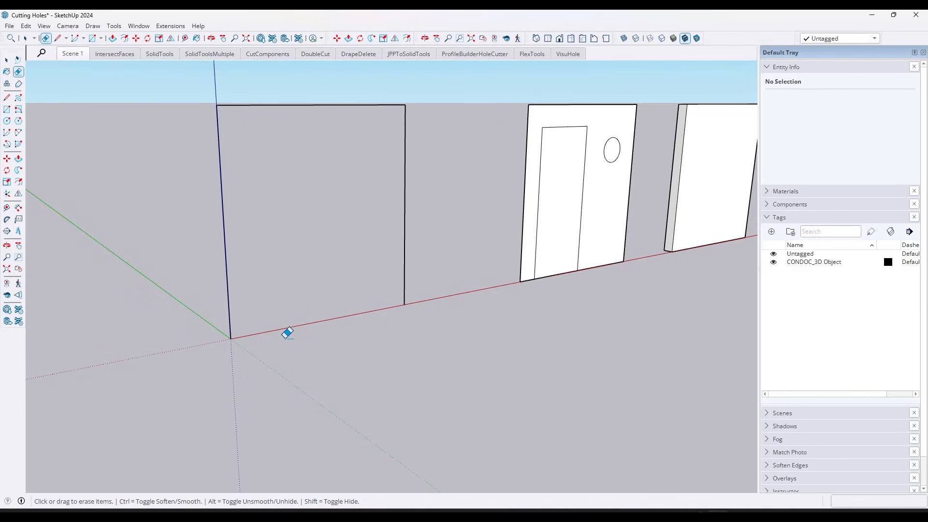
key(ctrl+z)
key(space)
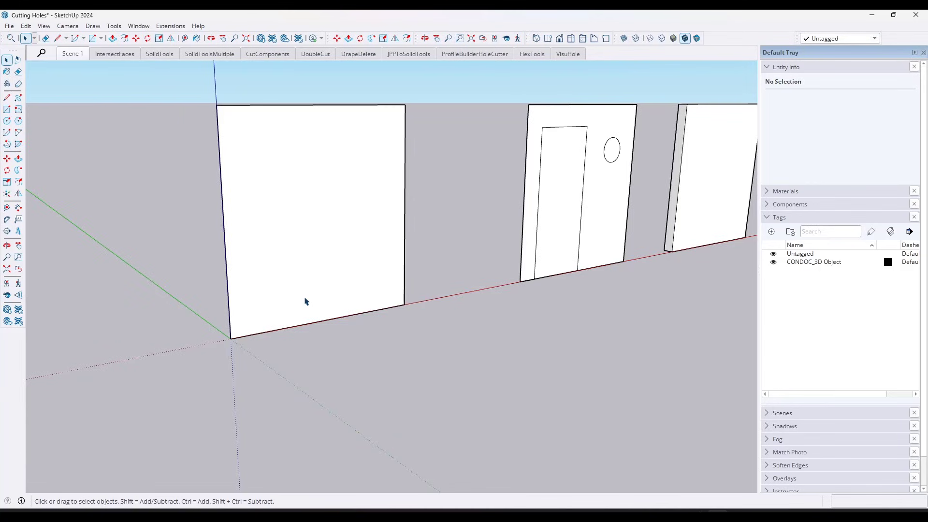
Step: Open the door-shaped outline in the second panel by erasing the edge along its bottom
shift+middle_drag(610, 146, 402, 166)
scroll(378, 187, up, 2)
scroll(378, 187, up, 1)
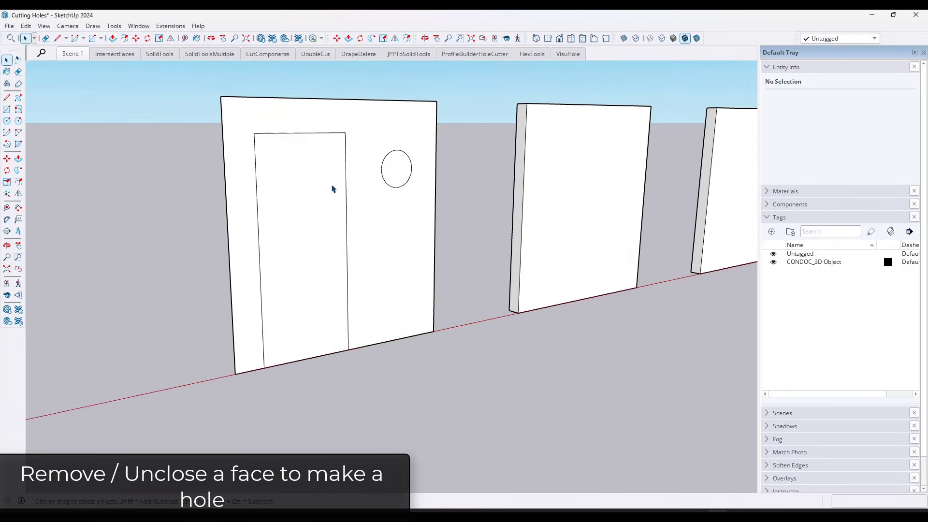
click(284, 337)
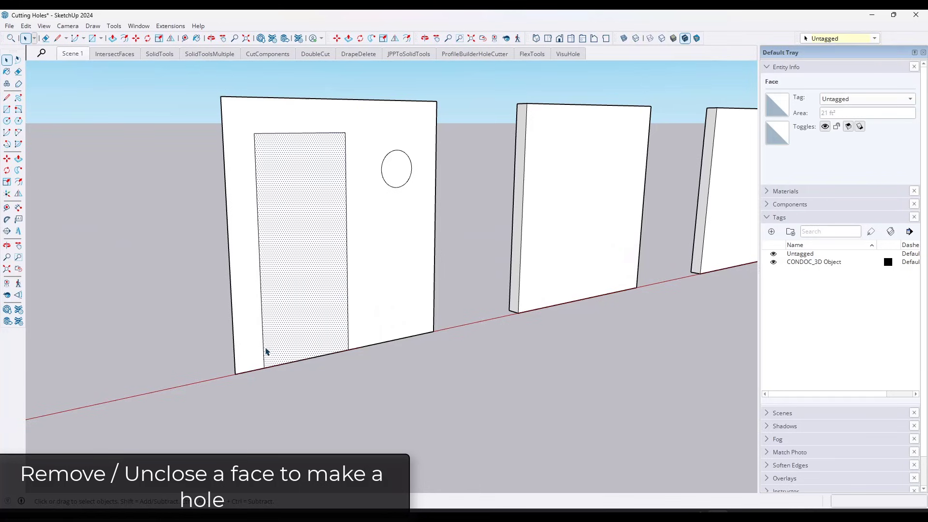
key(l)
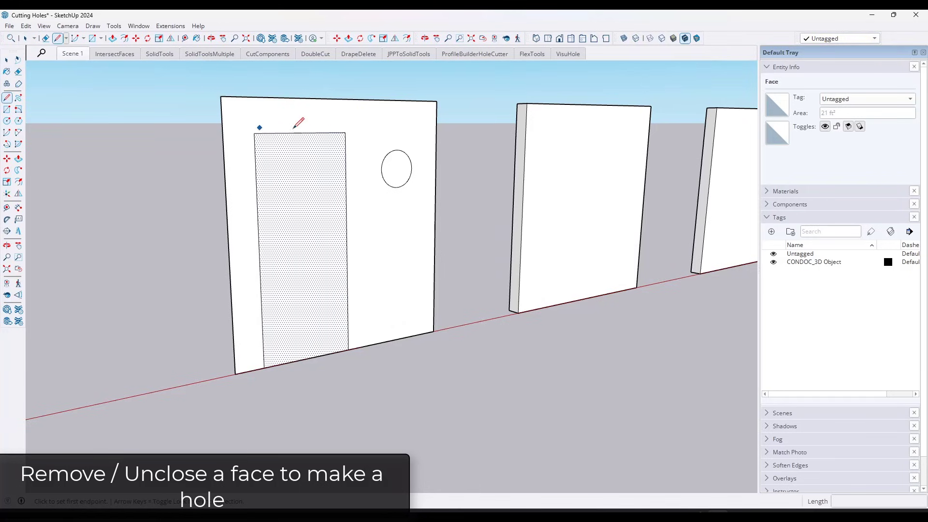
key(e)
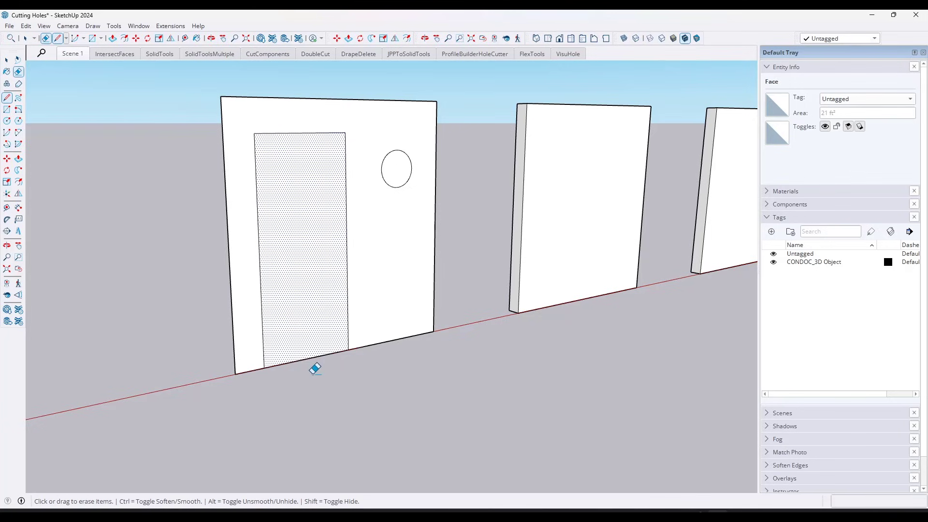
key(Delete)
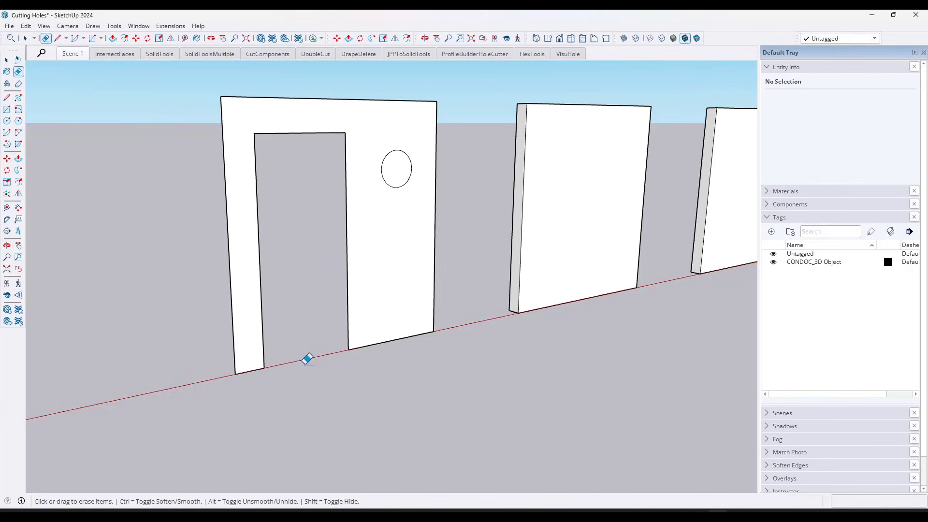
key(space)
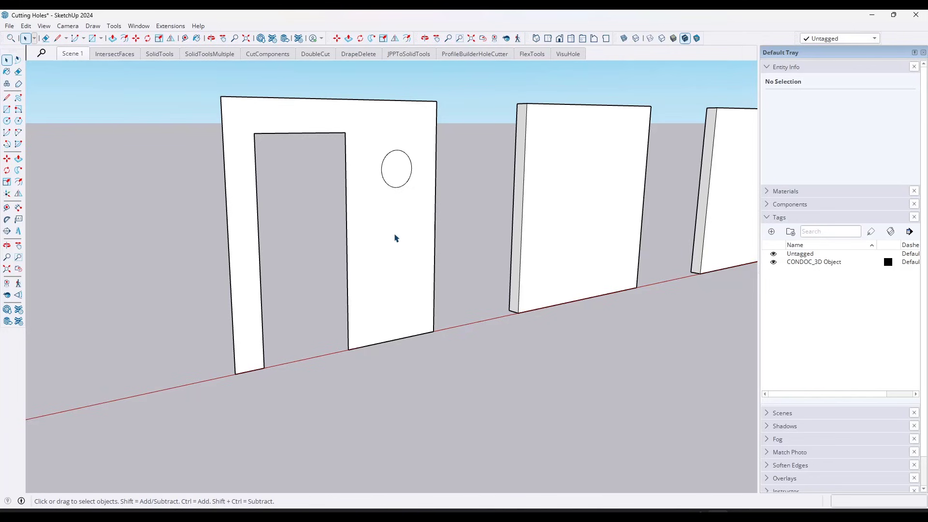
Step: Draw a rectangle of about 5.2 sq ft on the second panel beneath the circle, beside the door opening
click(397, 179)
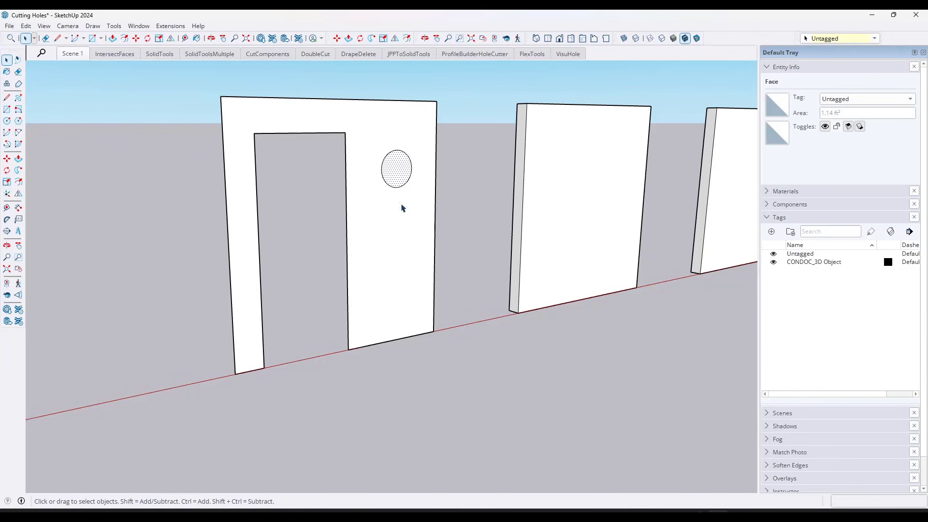
key(r)
click(371, 213)
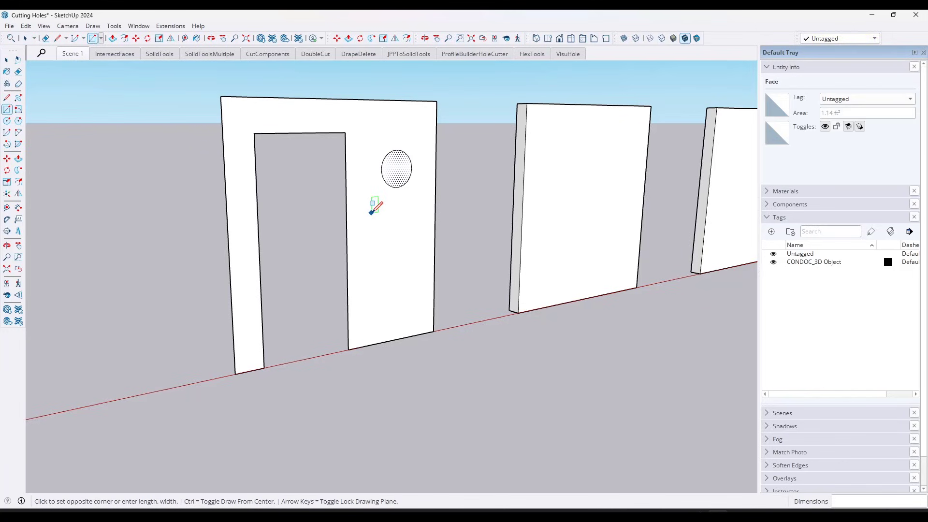
click(422, 280)
key(space)
click(407, 245)
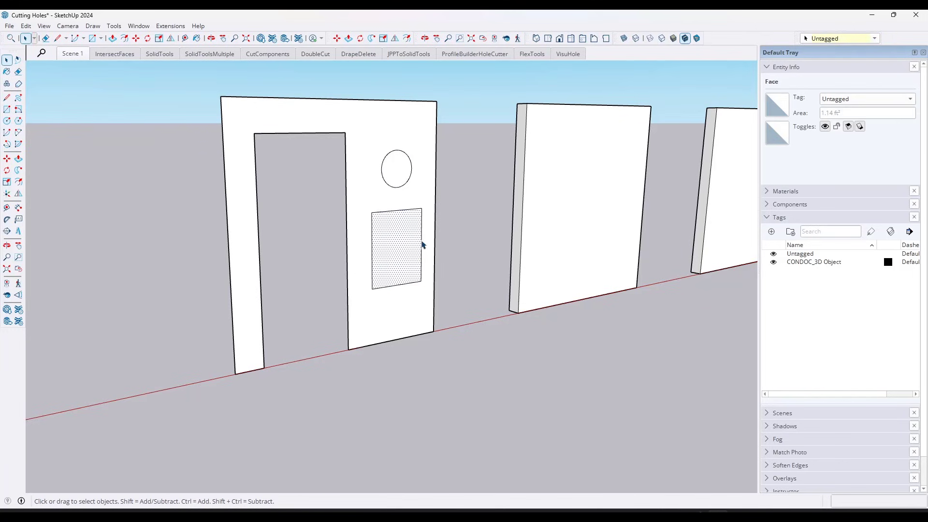
Step: Delete the faces inside the circle and the rectangle beneath it to cut two holes in the second panel
scroll(445, 226, up, 7)
scroll(376, 228, down, 6)
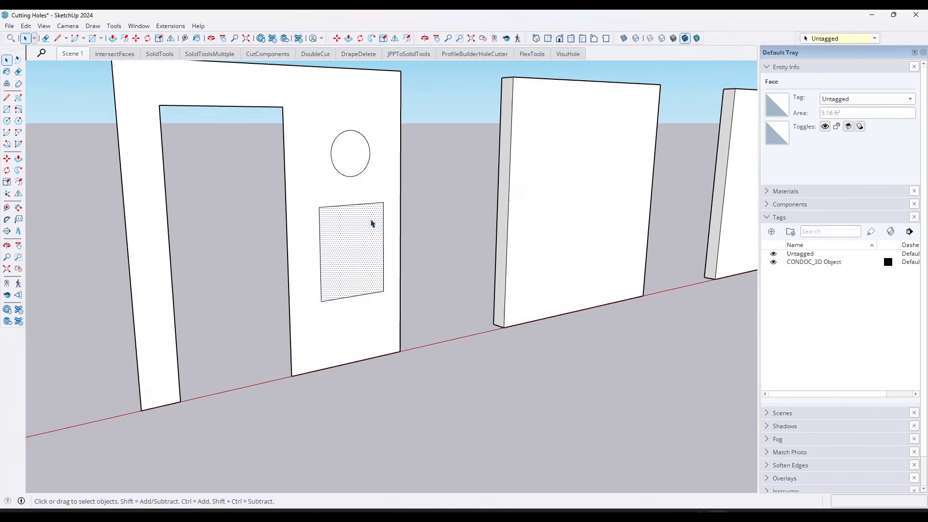
scroll(356, 233, up, 2)
middle_drag(346, 230, 358, 198)
click(357, 129)
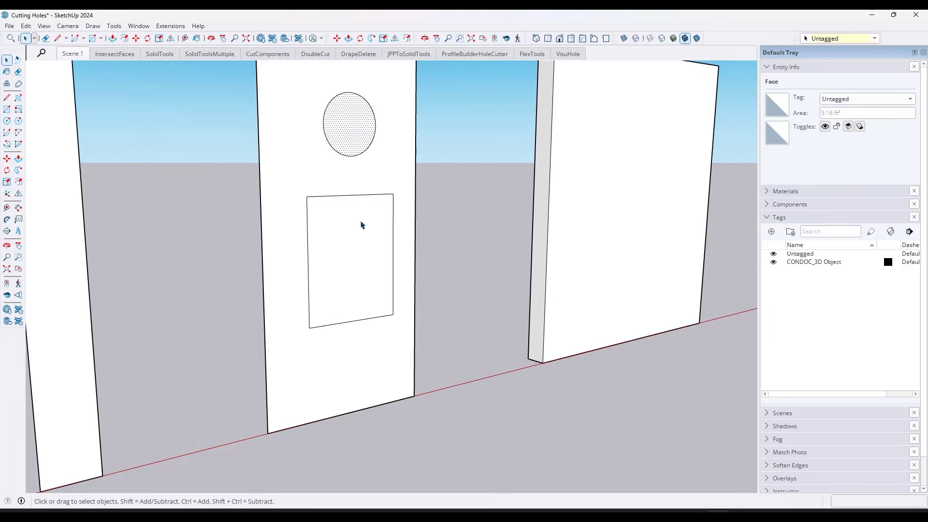
scroll(363, 224, down, 3)
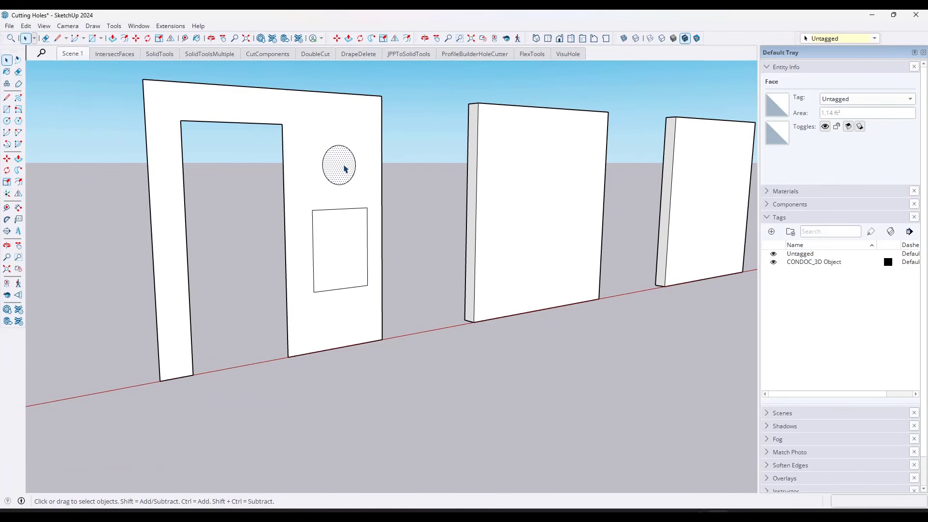
key(Delete)
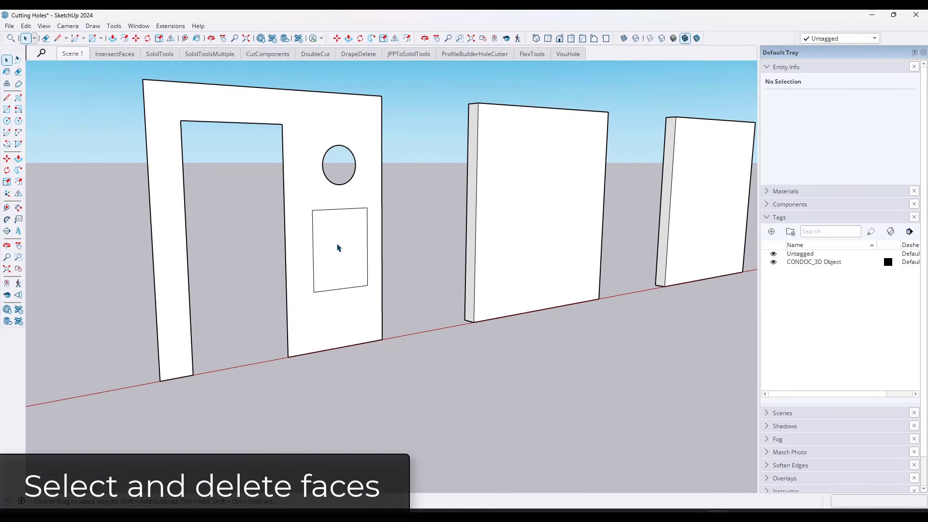
click(338, 248)
key(Delete)
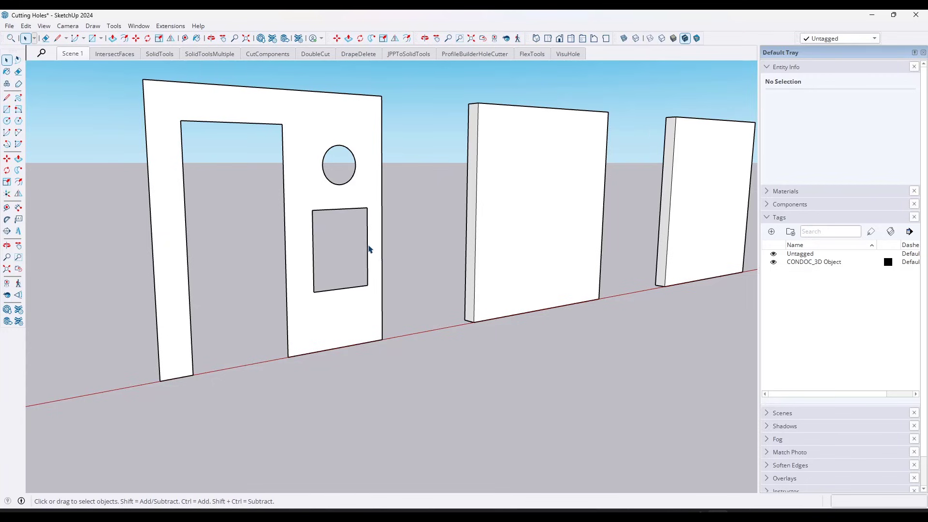
Step: Retrace the right edge of the rectangular hole to refill it, and undo that line
key(l)
click(367, 209)
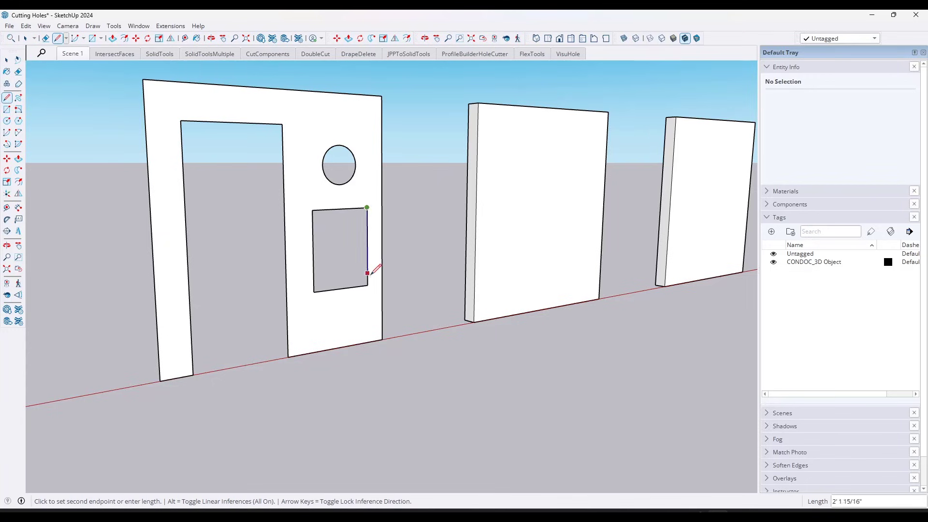
click(368, 285)
key(ctrl+z)
key(space)
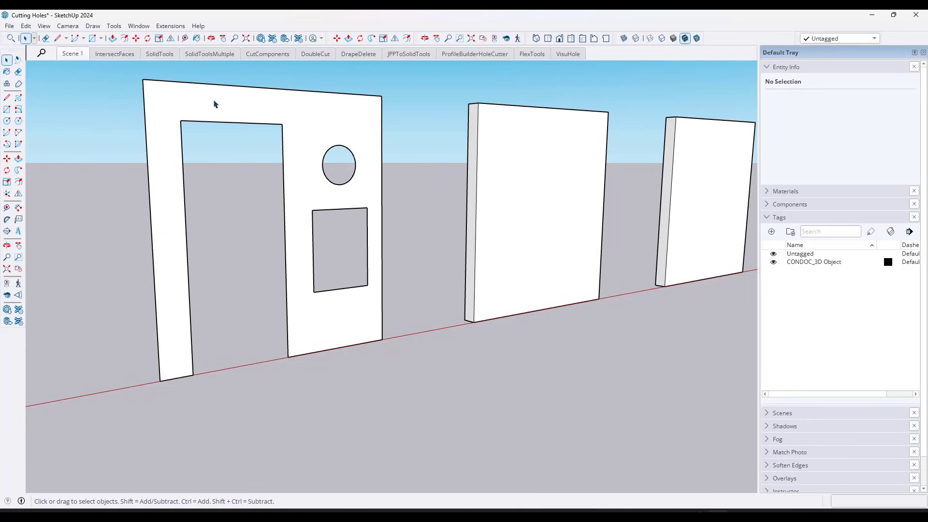
Step: Cut a long, narrow rectangular hole above the door opening by drawing its outline and deleting the inner face
key(r)
click(177, 93)
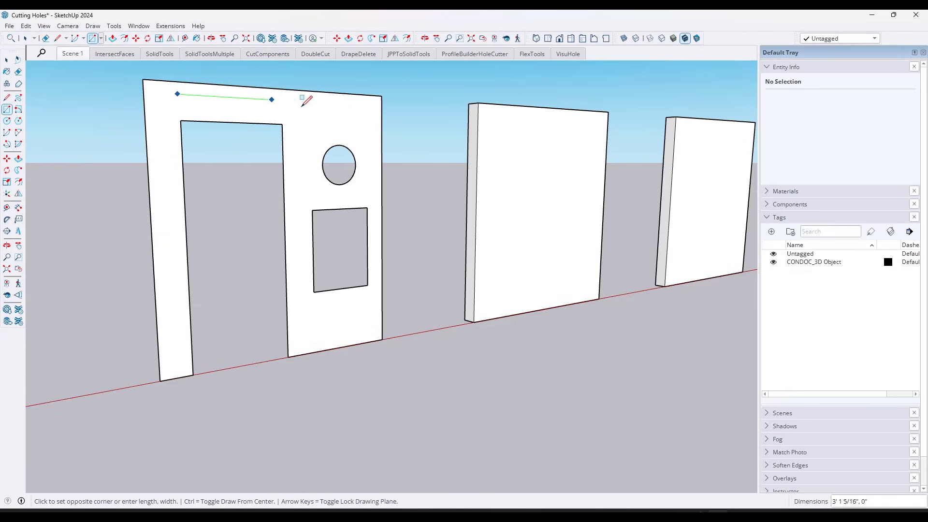
click(367, 116)
key(space)
click(339, 112)
key(Delete)
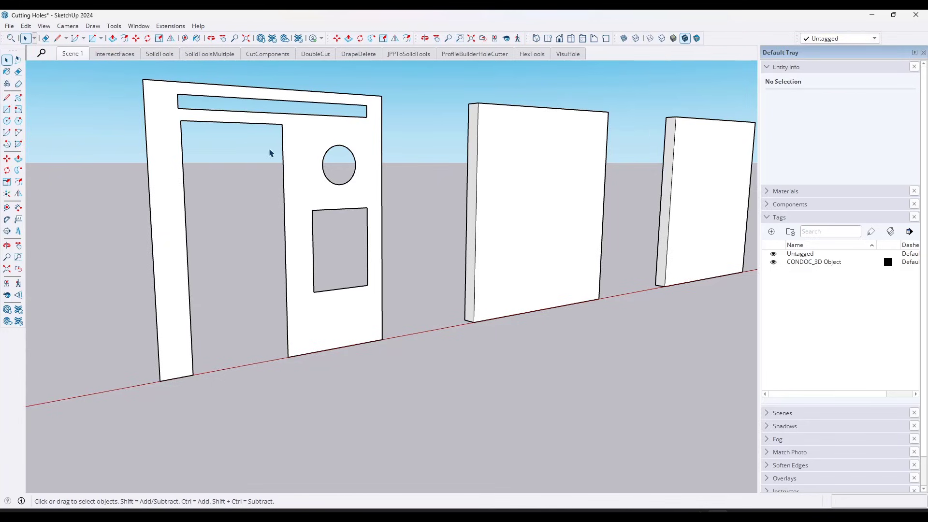
Step: Draw a 3' by 7' door rectangle on the front face of the third, thick wall, starting from its bottom edge
middle_drag(269, 153, 245, 174)
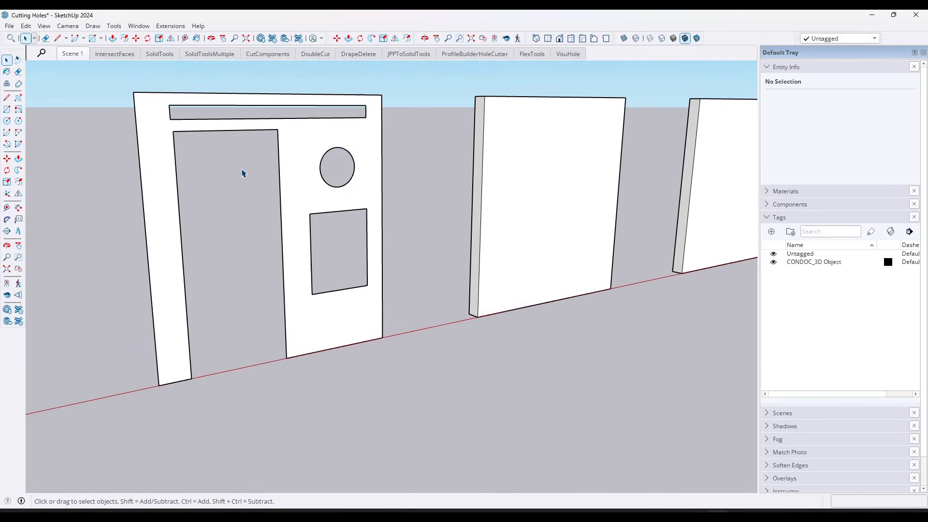
middle_drag(247, 185, 495, 181)
click(364, 200)
middle_drag(364, 200, 371, 242)
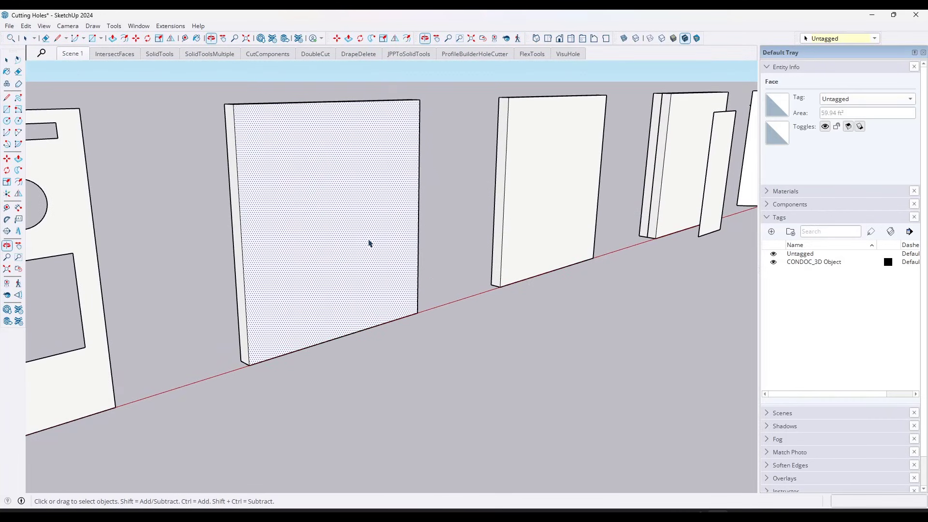
middle_drag(309, 256, 296, 340)
key(r)
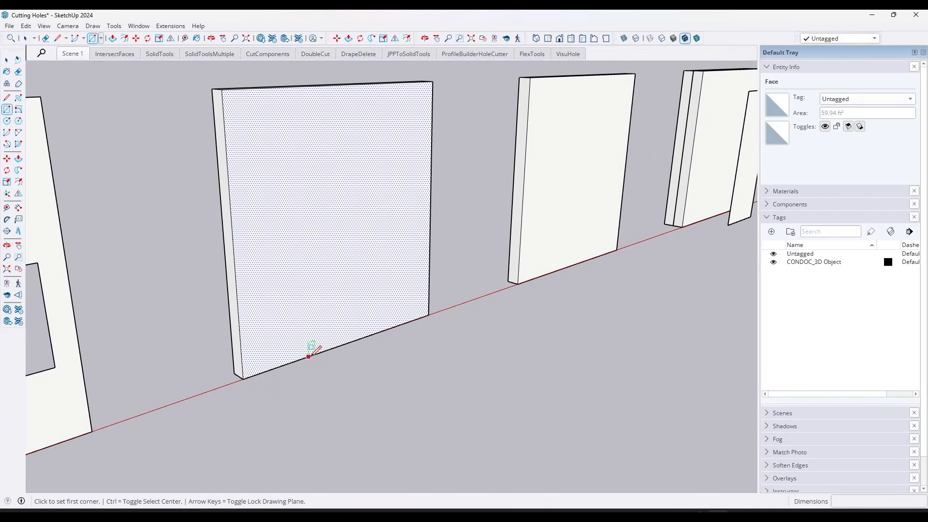
click(311, 356)
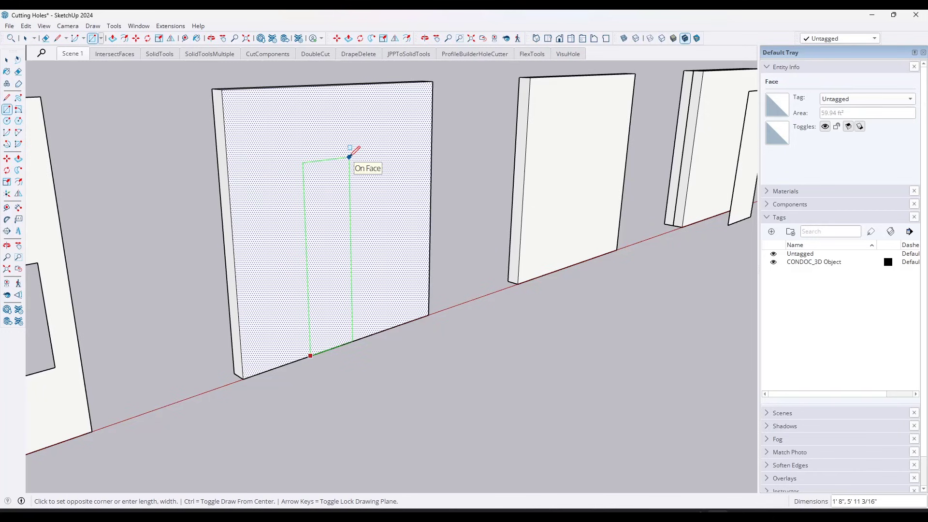
text(3',7)
key(Return)
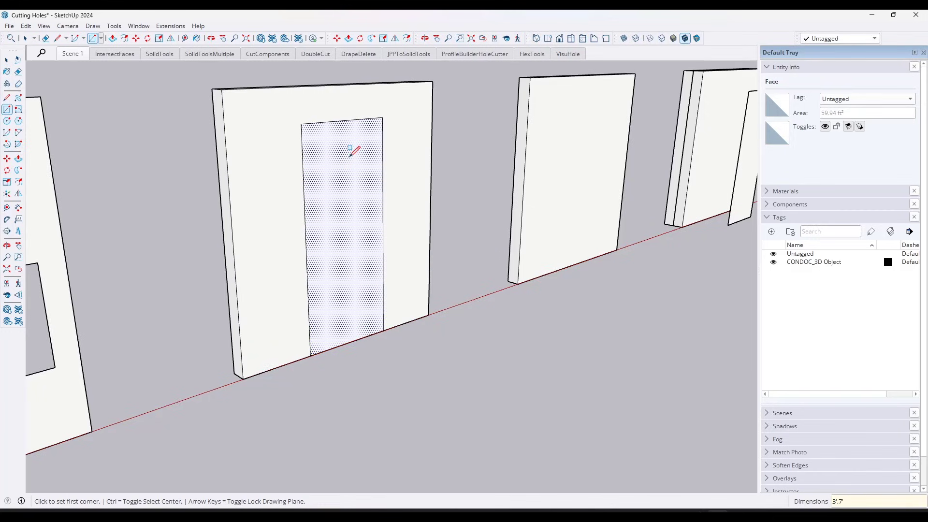
key(space)
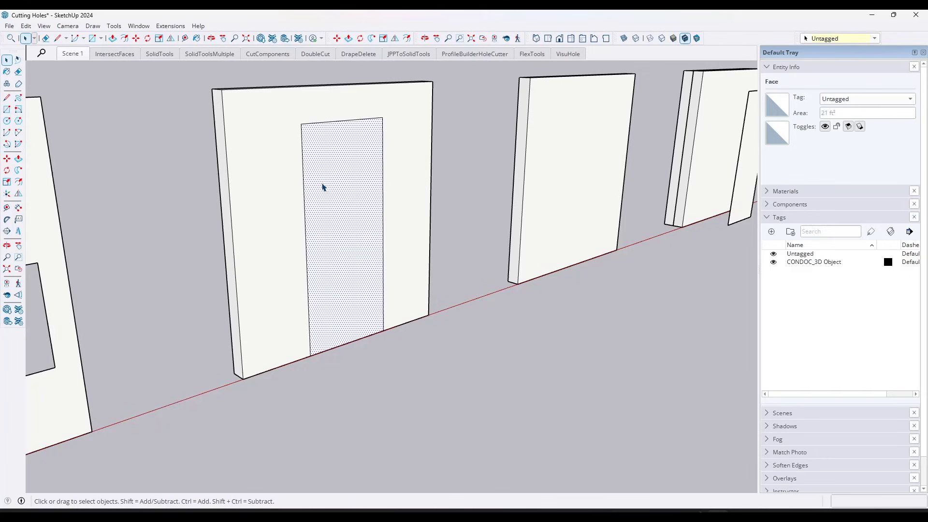
Step: Delete the door rectangle's face on the thick wall to inspect the hollow interior, and undo the deletion
key(Delete)
mouse_move(350, 255)
middle_down()
mouse_move(394, 269)
mouse_move(399, 258)
mouse_move(346, 265)
middle_up()
scroll(369, 338, up, 3)
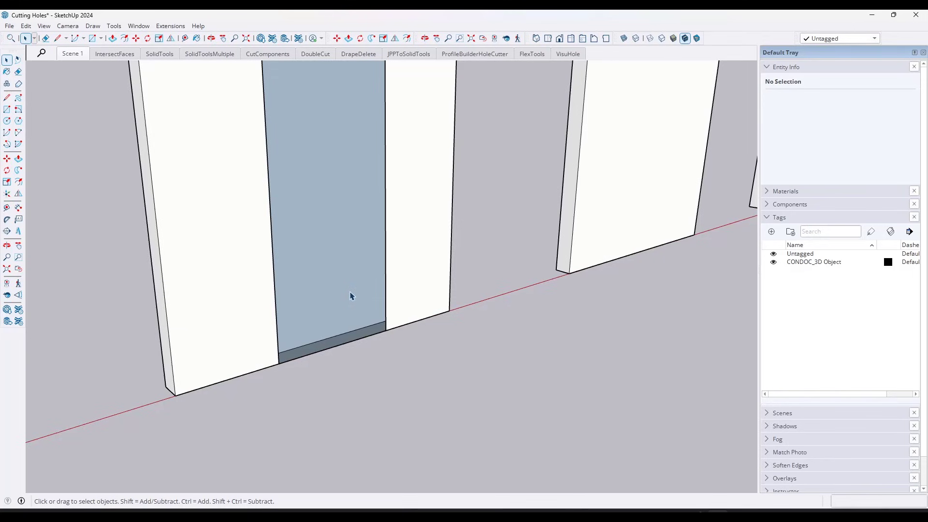
key(ctrl+z)
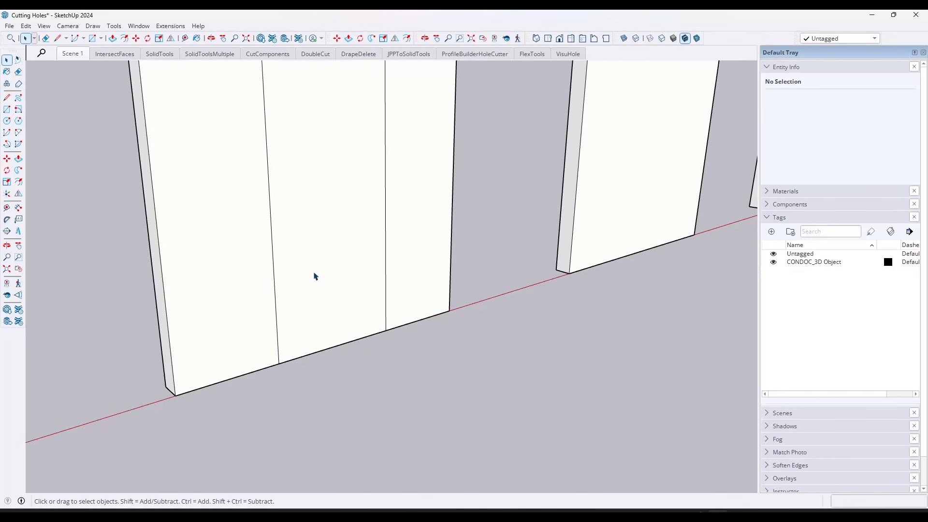
Step: Push the door rectangle 6" through the thick wall to cut a door opening
scroll(316, 273, down, 4)
middle_drag(306, 225, 316, 233)
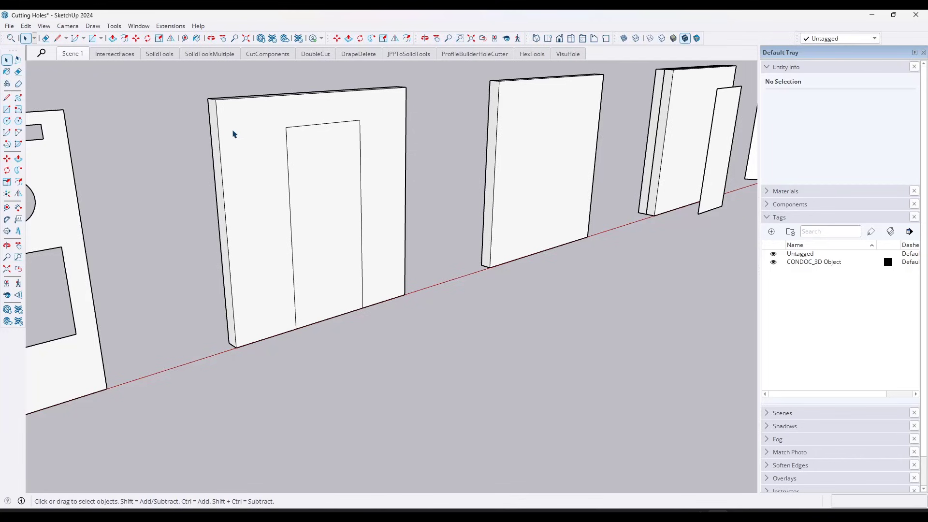
key(p)
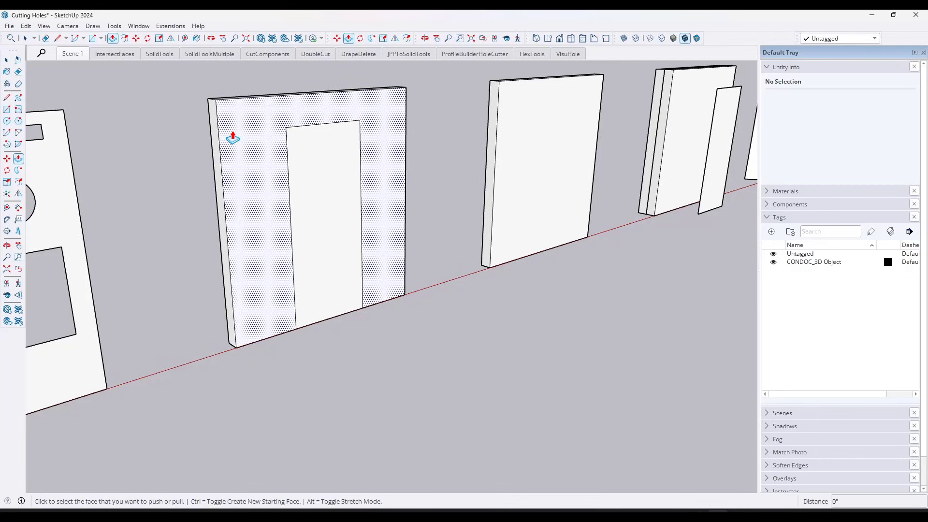
click(334, 226)
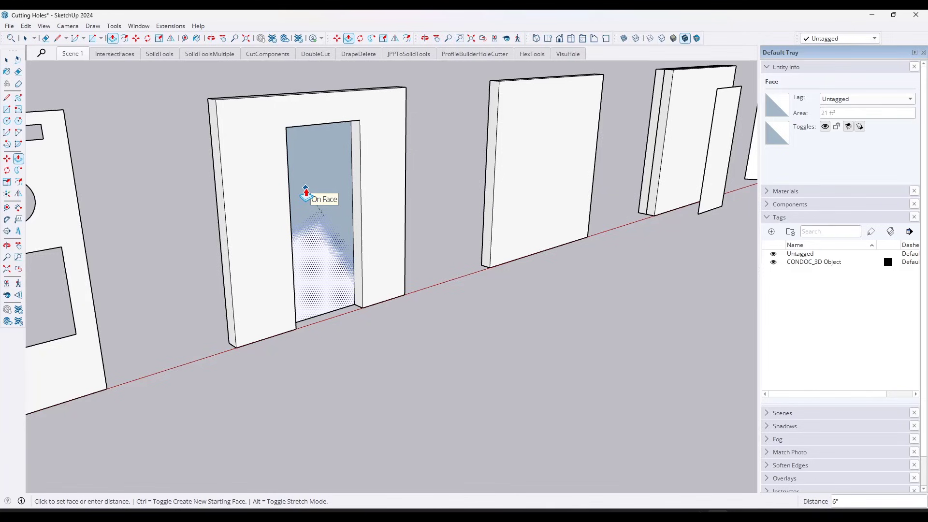
click(307, 195)
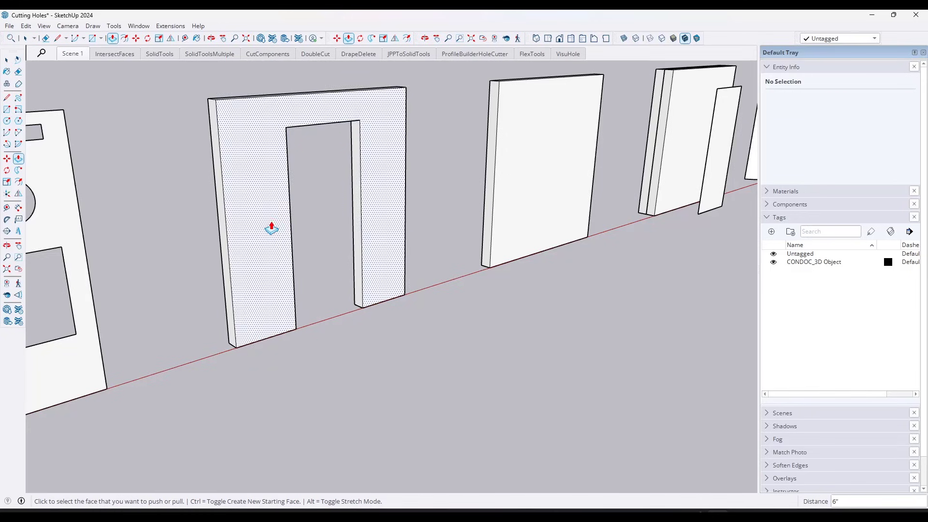
Step: Draw a tall, narrow rectangle on the wall left of the door opening and push it 6" through the wall
key(r)
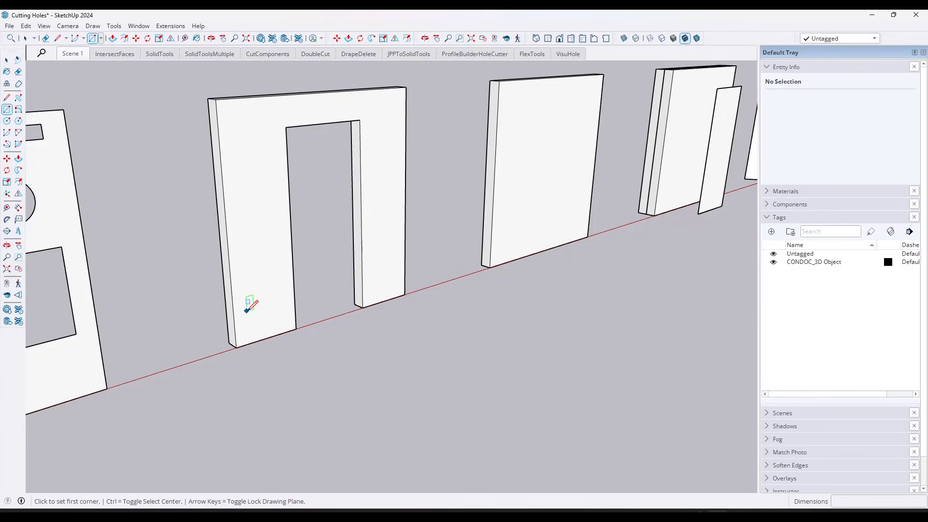
click(247, 310)
click(253, 121)
key(space)
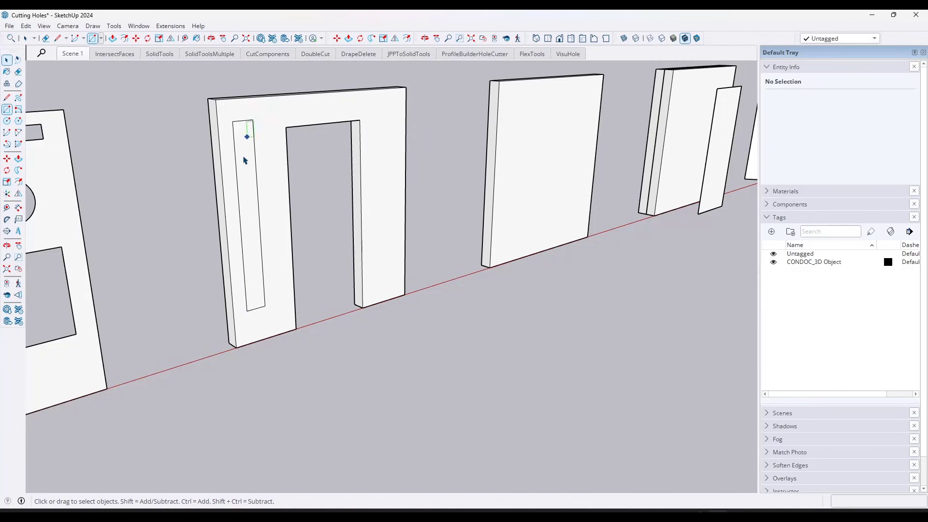
key(p)
click(244, 178)
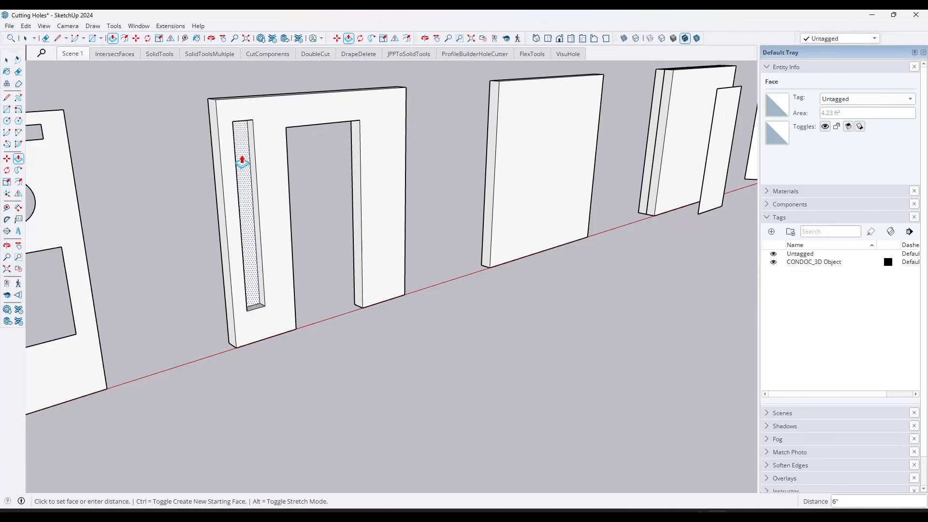
click(238, 149)
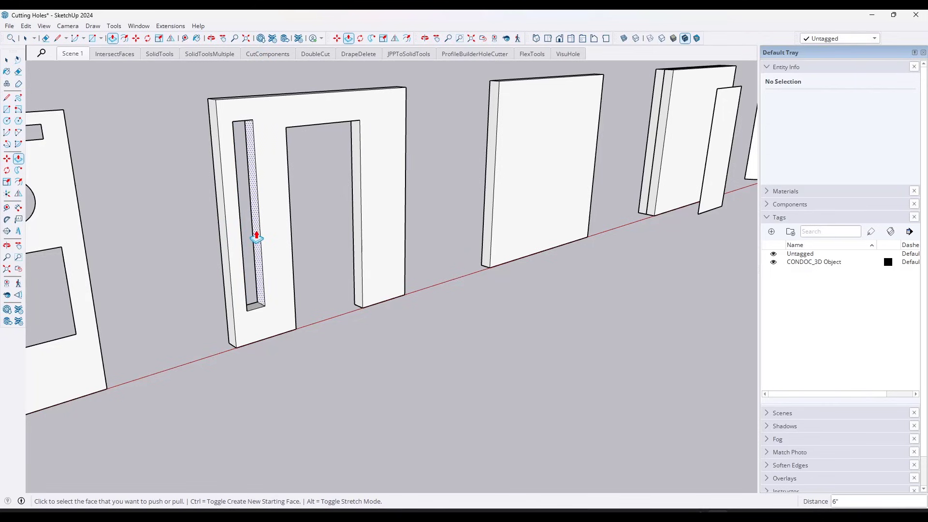
key(Escape)
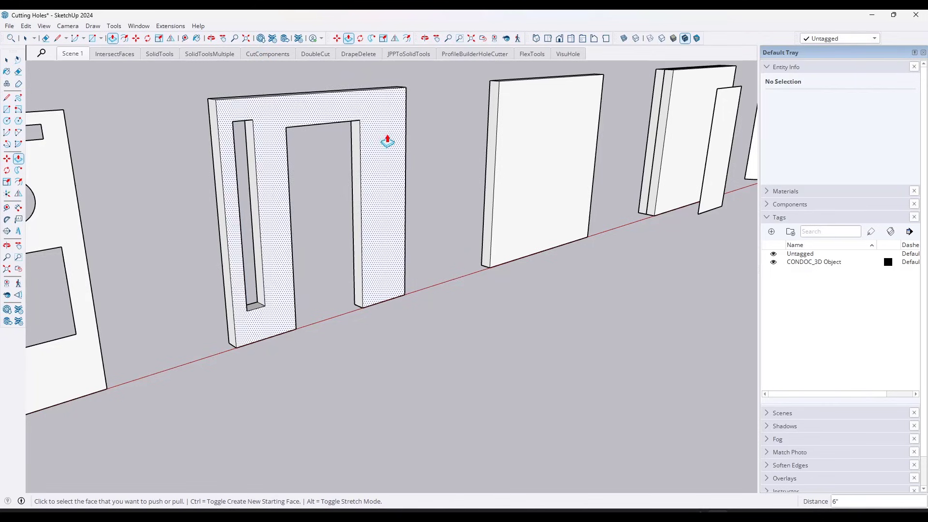
Step: Draw a circle of 9" radius on the wall right of the door opening and push it 6" through the wall
key(c)
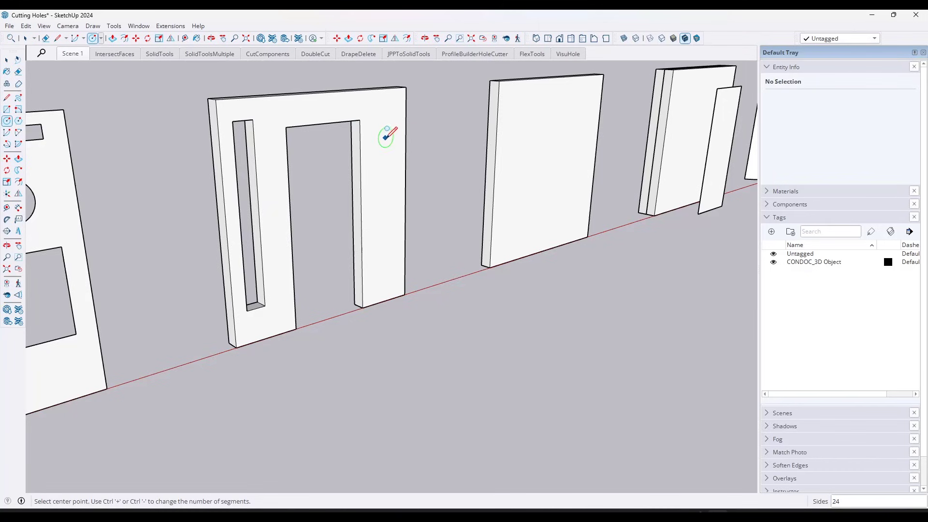
click(384, 144)
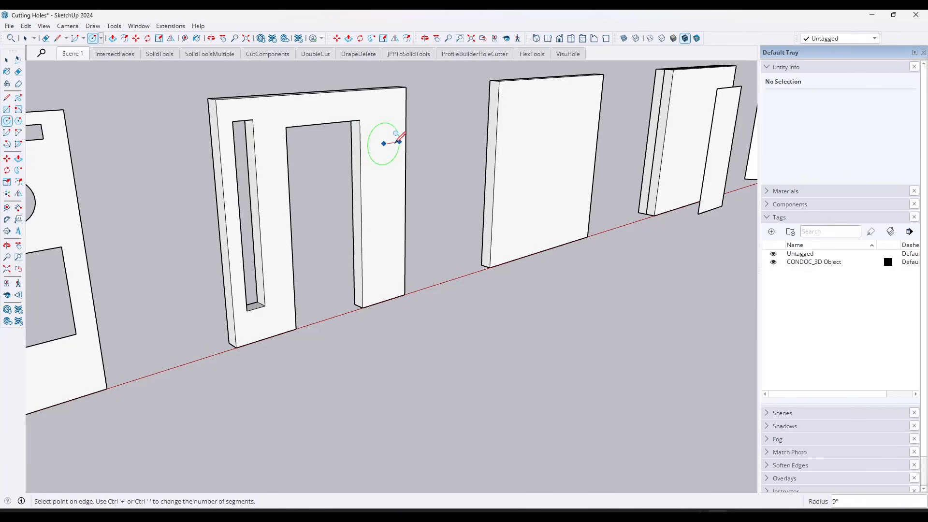
click(399, 142)
key(space)
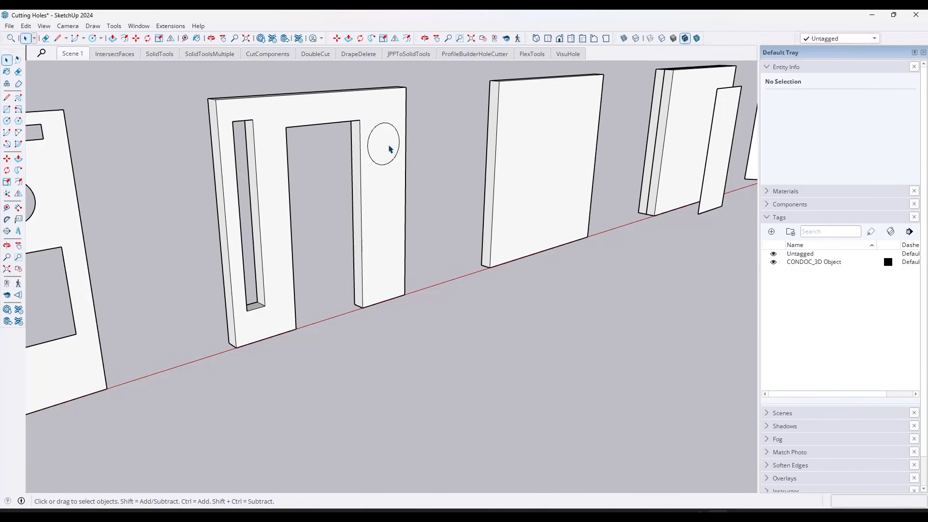
key(p)
click(381, 144)
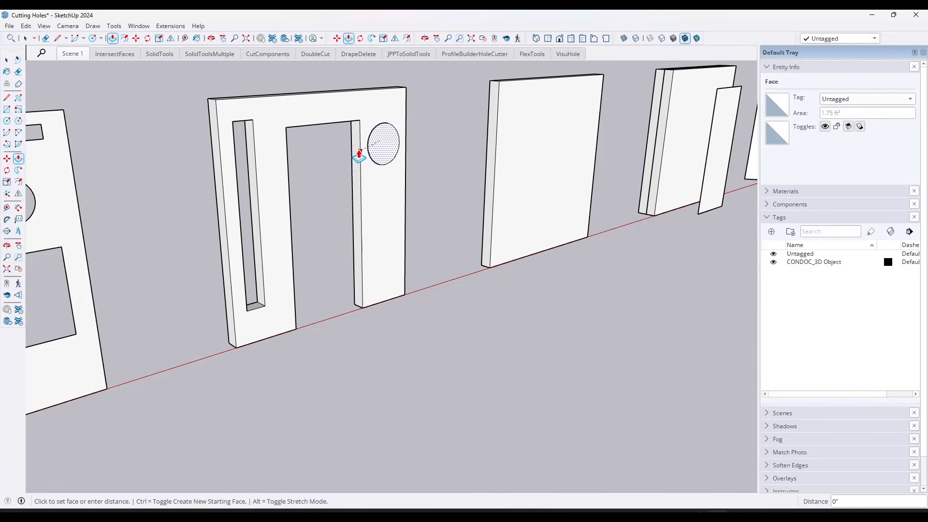
middle_drag(326, 141, 270, 201)
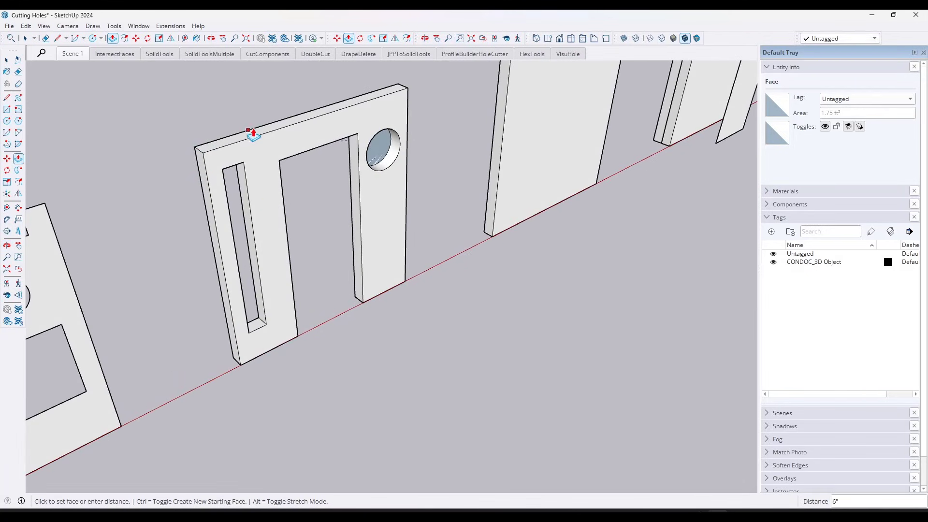
click(355, 268)
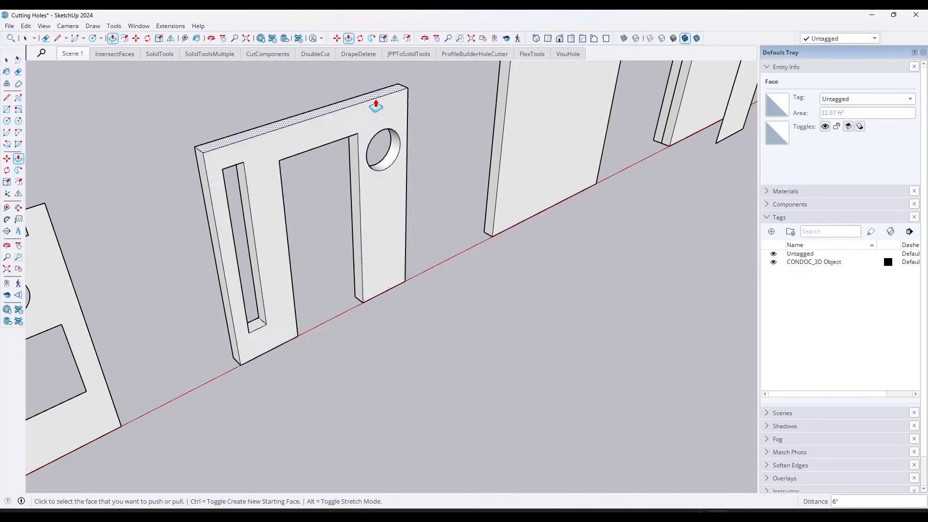
Step: Draw a 3-sided circle below the round hole and push the triangle 6" through the wall
middle_drag(357, 176, 286, 130)
scroll(387, 164, up, 3)
scroll(369, 182, down, 3)
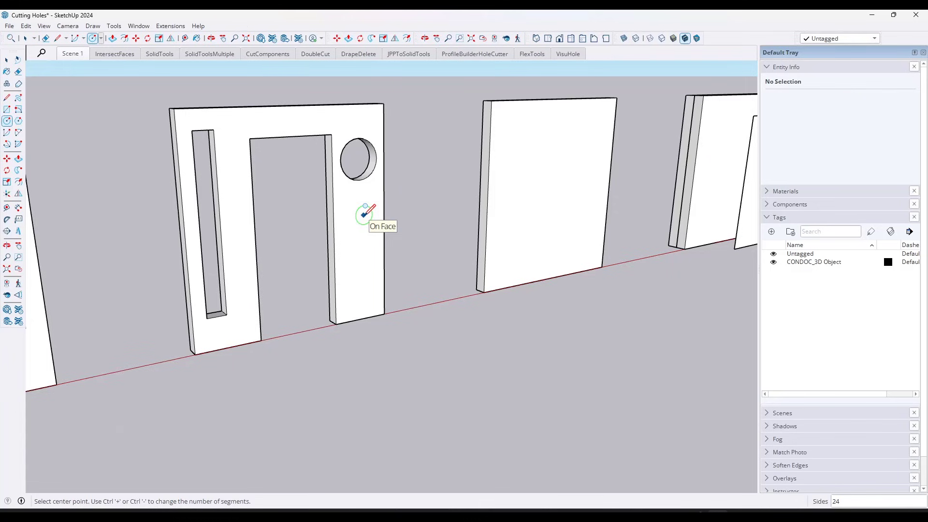
text(3)
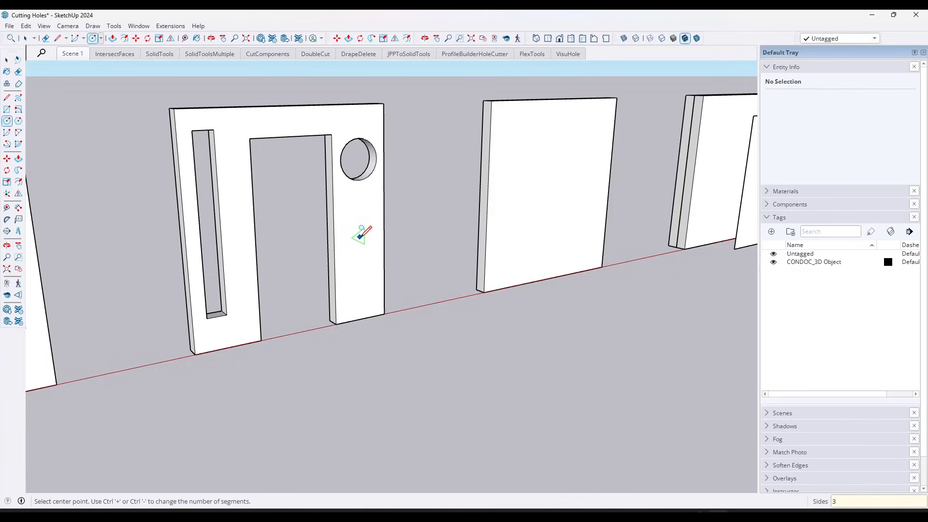
click(361, 236)
click(364, 257)
key(space)
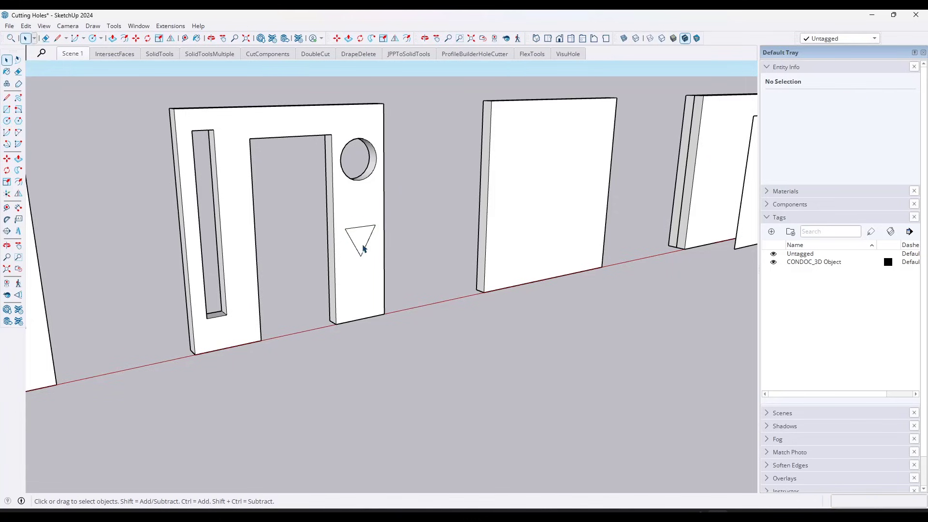
key(p)
click(353, 238)
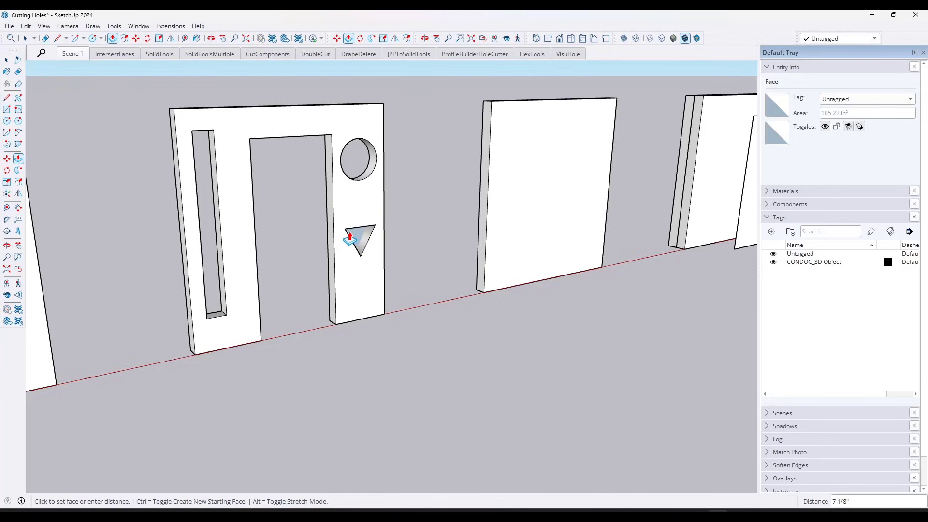
click(182, 269)
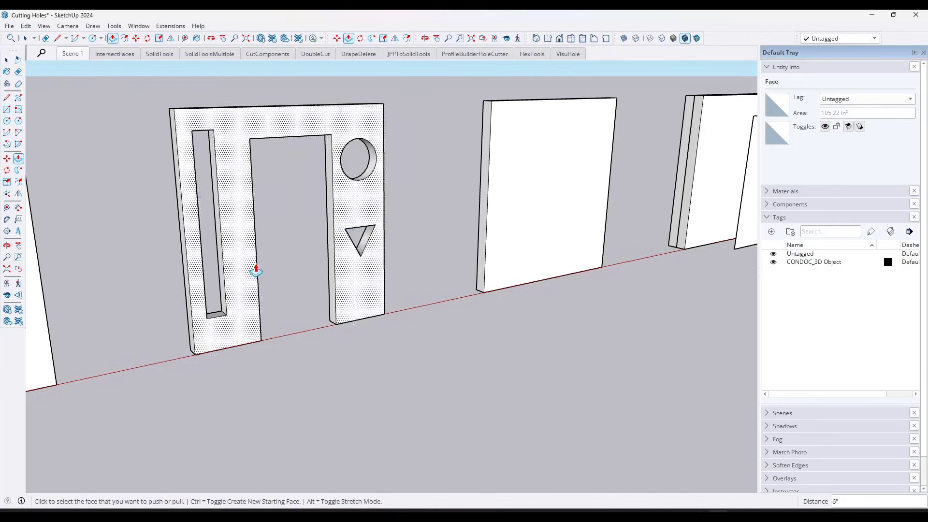
key(space)
Step: Select the grouped fourth wall and draw a 3' by 7' door rectangle over its front from outside the group, starting on the bottom edge
middle_drag(408, 224, 378, 224)
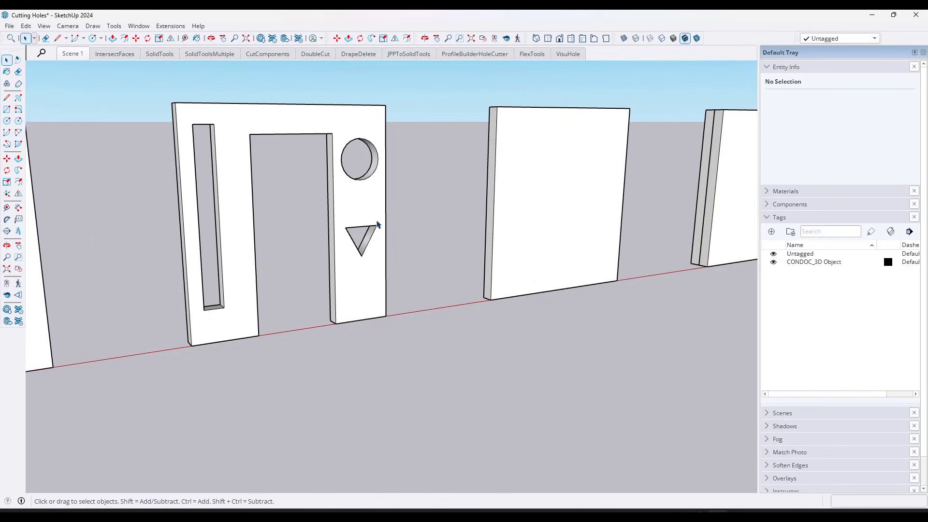
scroll(172, 197, down, 5)
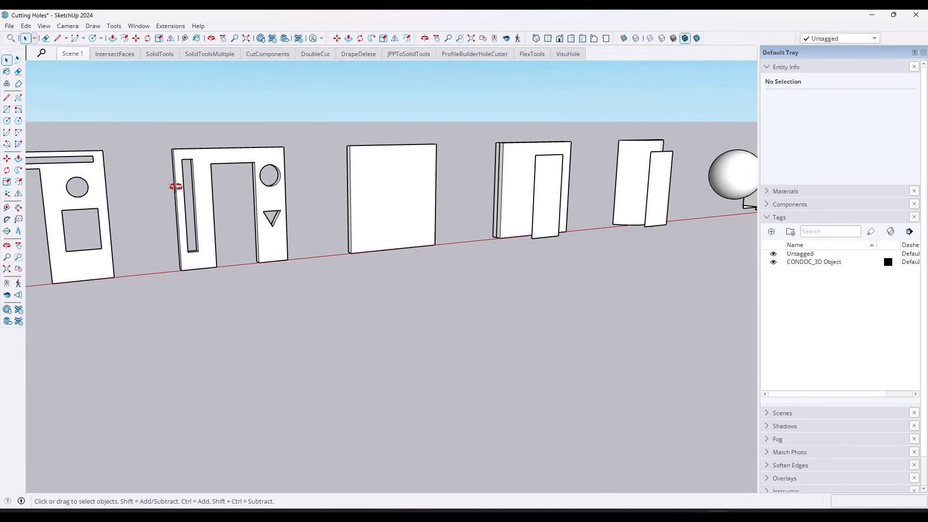
middle_drag(175, 182, 197, 187)
scroll(408, 193, up, 5)
scroll(441, 190, up, 3)
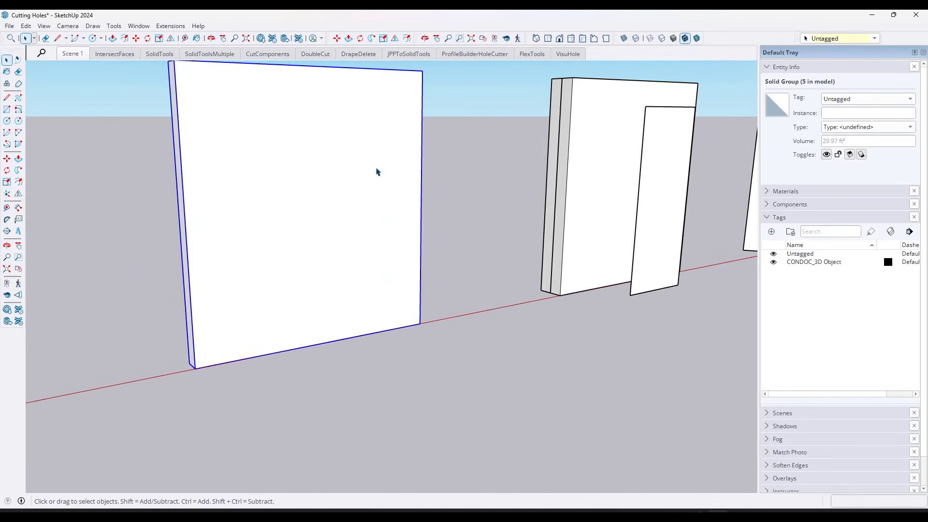
scroll(377, 170, down, 2)
shift+middle_drag(340, 149, 344, 185)
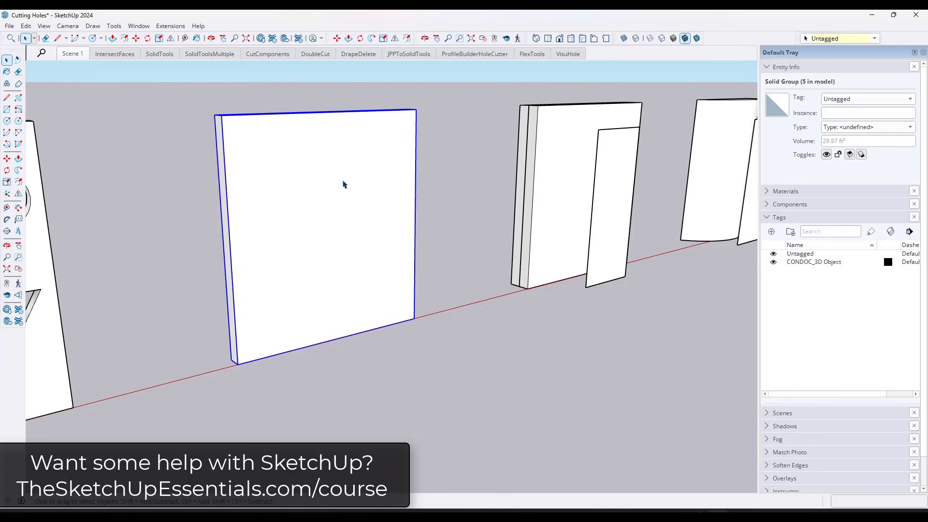
key(r)
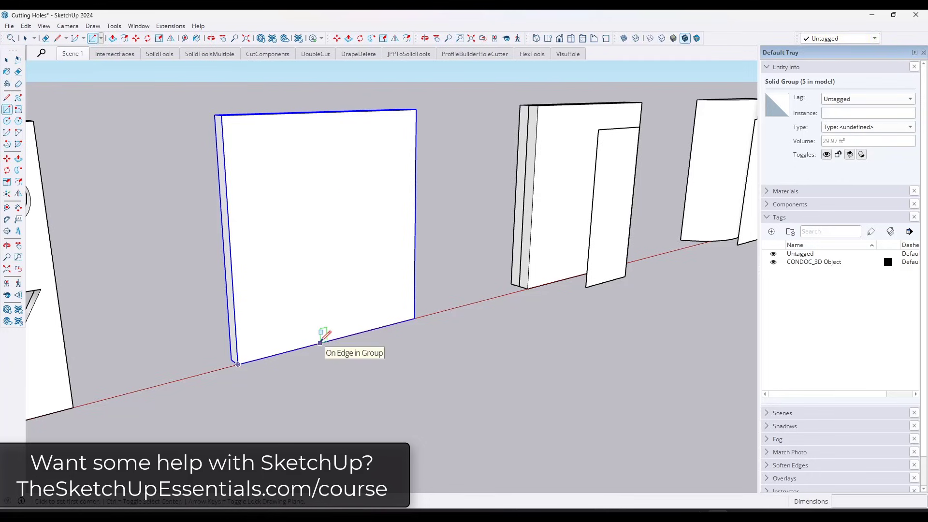
click(313, 344)
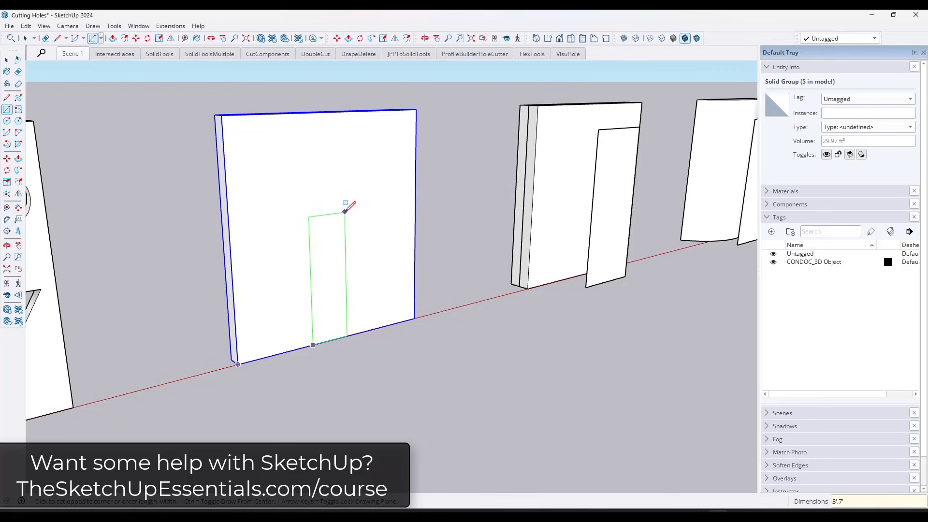
text(3',7')
key(Return)
Step: Try to push the loose door rectangle 6" through the grouped wall, and undo both the push and the rectangle
key(p)
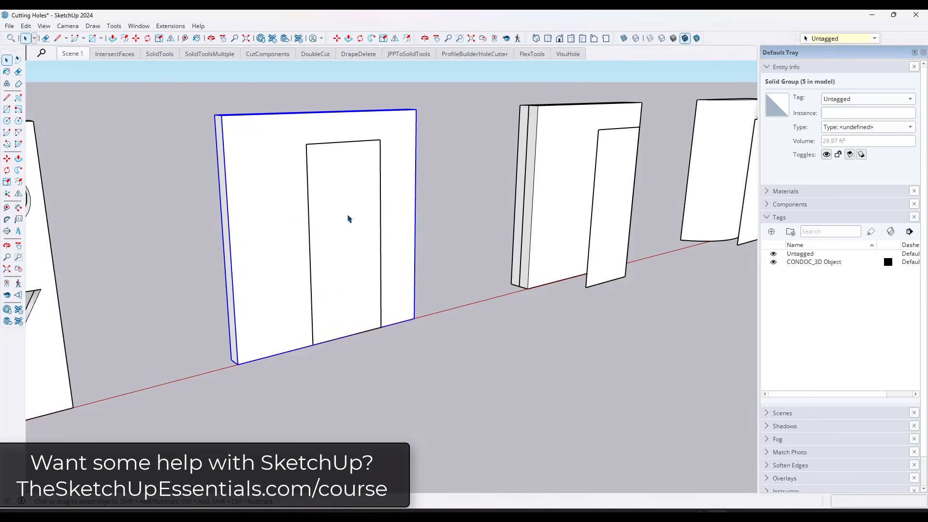
double_click(350, 231)
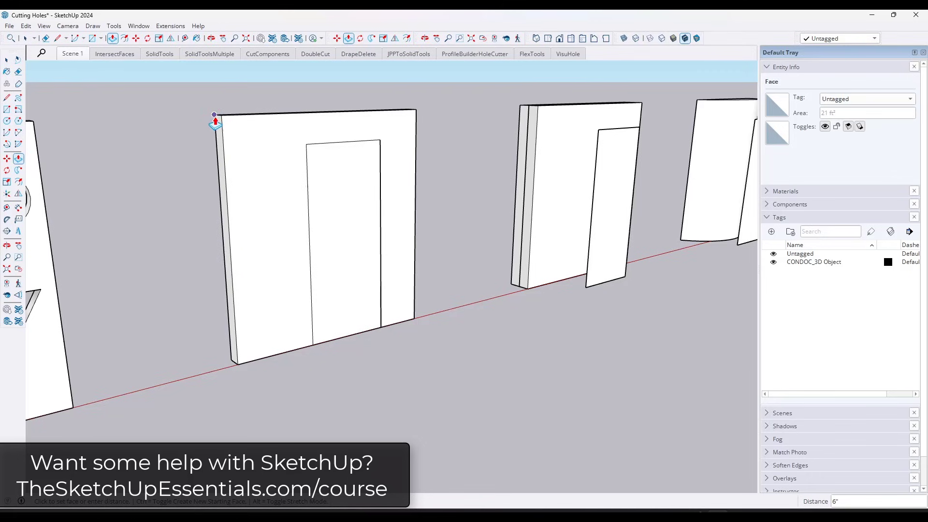
middle_drag(349, 249, 357, 202)
key(x)
key(x)
key(ctrl+z)
key(ctrl+z)
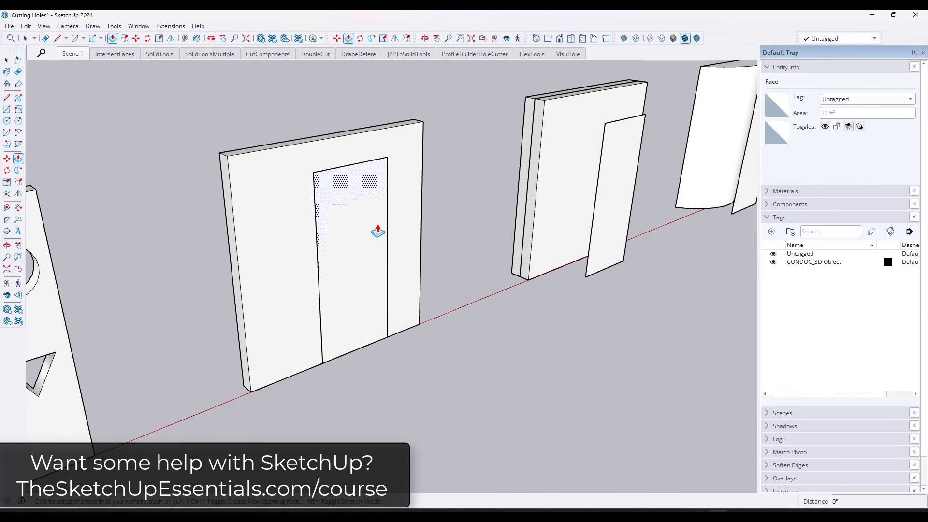
Step: Open the grouped wall for editing, select its front face, and close the group
key(space)
click(292, 259)
middle_drag(292, 259, 362, 231)
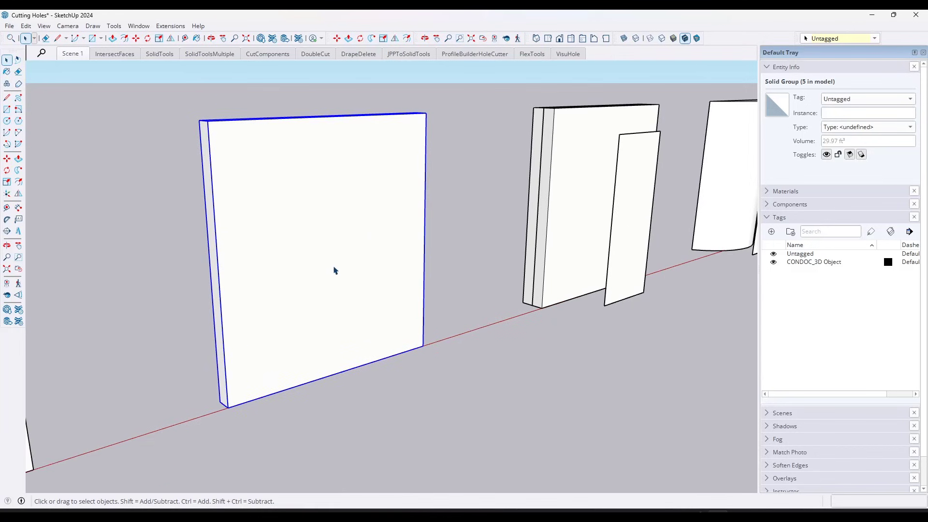
double_click(312, 259)
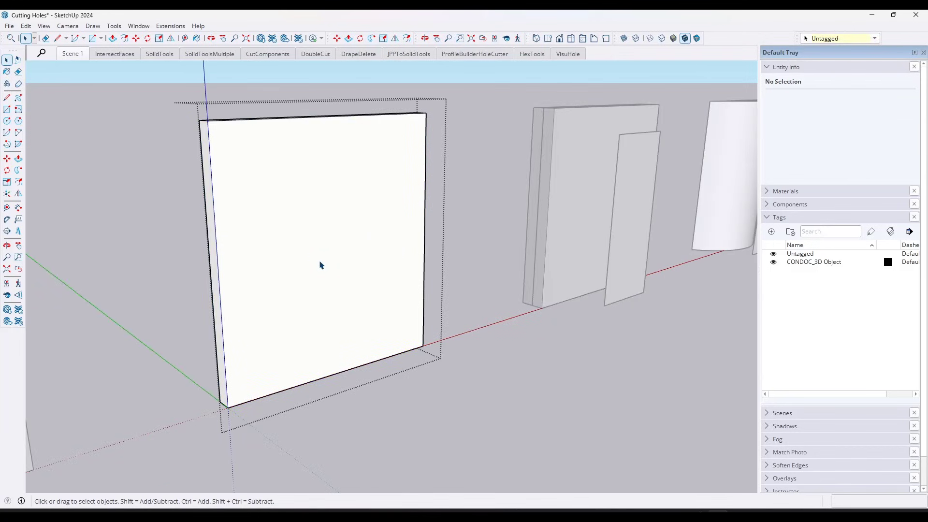
click(308, 335)
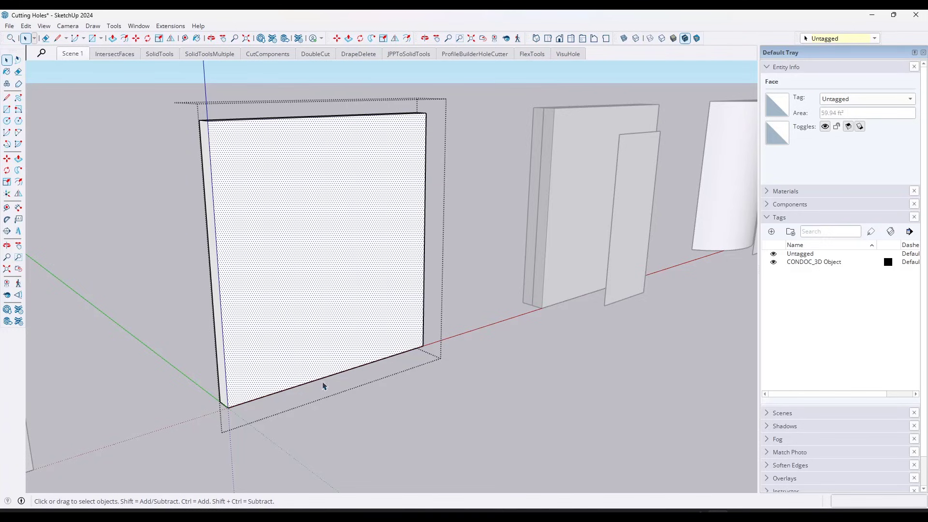
click(445, 415)
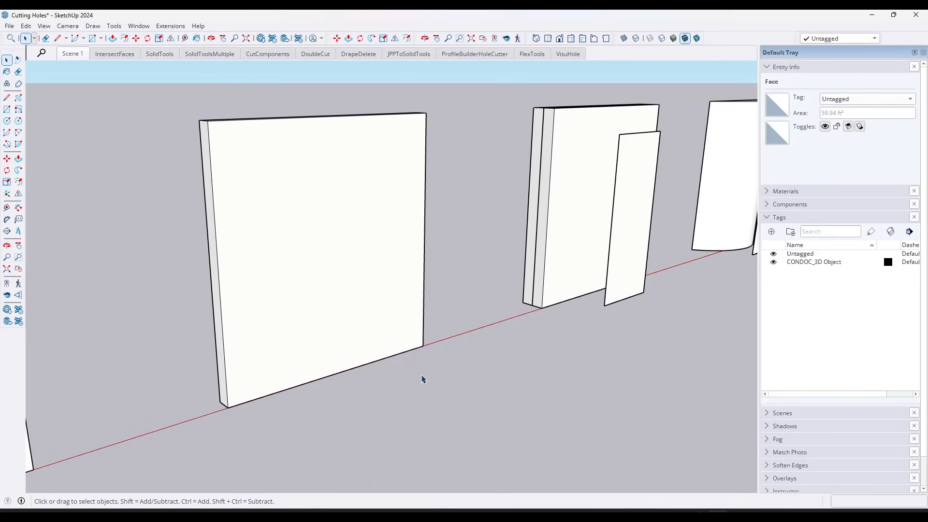
Step: Open the grouped wall for editing and draw a 3' by 7' door rectangle on its front face, starting on the bottom edge
double_click(344, 272)
key(r)
click(309, 382)
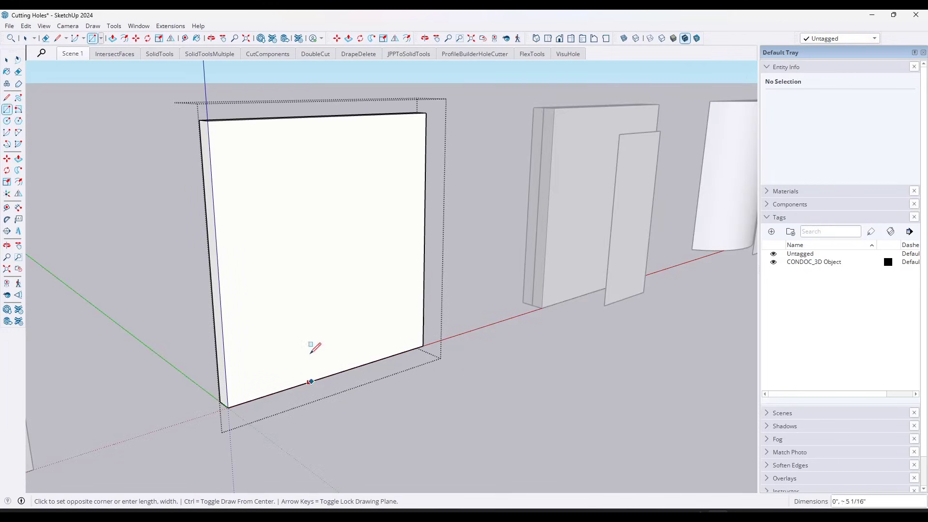
text(3,)
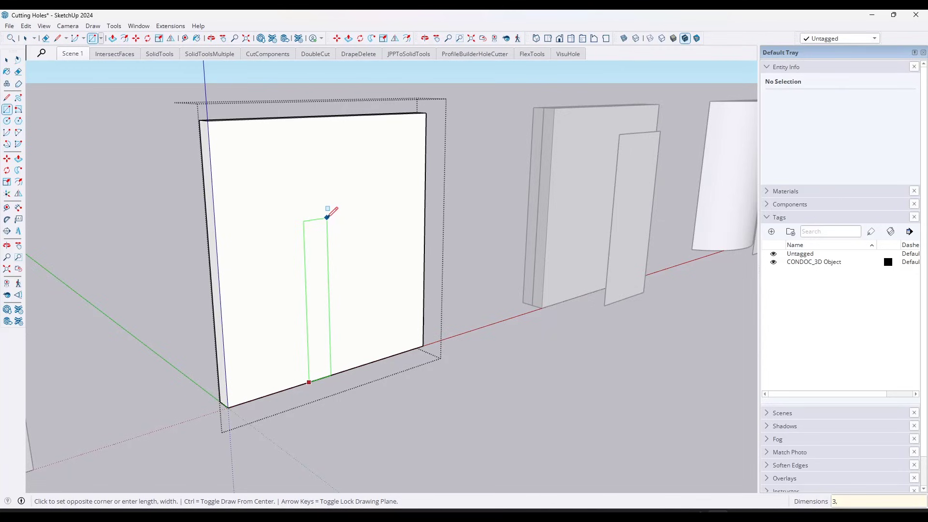
text(',7')
key(Return)
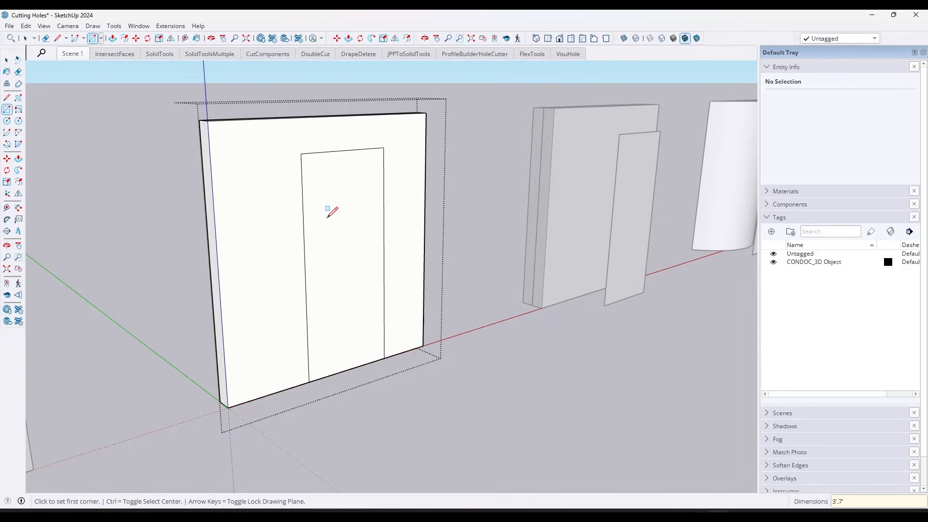
Step: Push the door face 6" through the wall inside the group, and close and select the group
key(space)
click(341, 228)
click(255, 229)
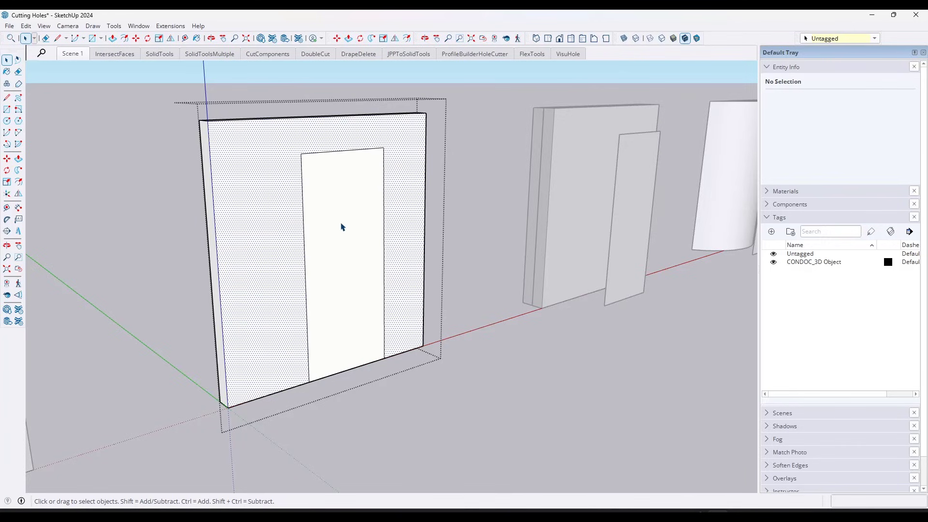
click(344, 227)
middle_drag(421, 236, 379, 238)
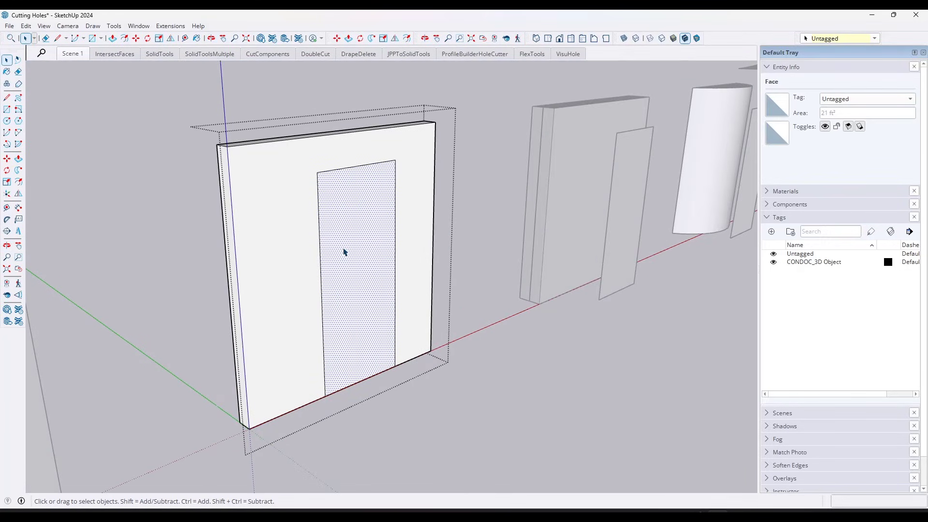
key(p)
click(345, 253)
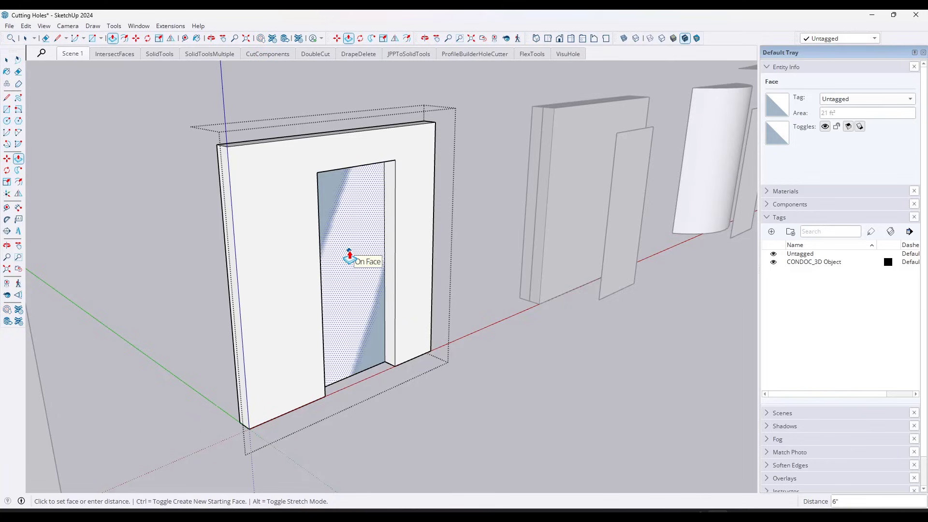
click(375, 259)
key(space)
click(417, 243)
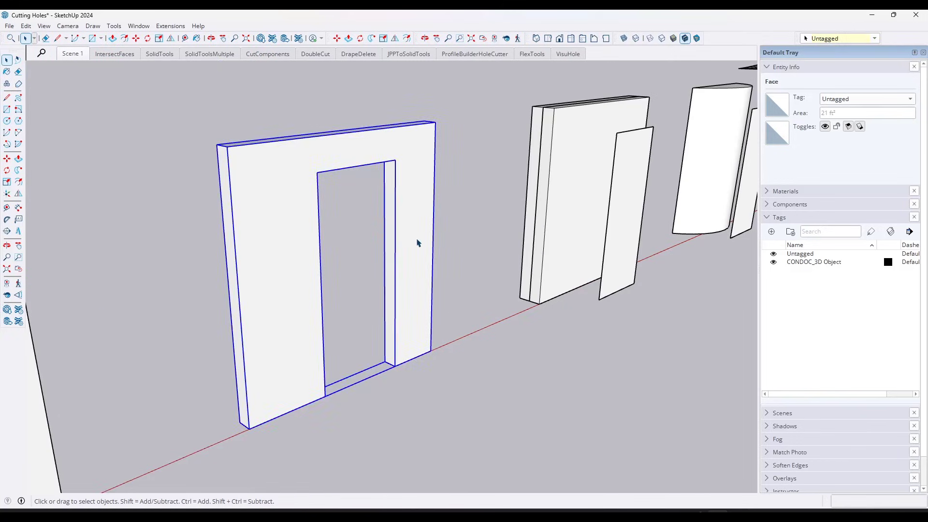
Step: Reopen the group of the wall with the door opening to review it, and close it again
scroll(397, 237, down, 3)
scroll(375, 230, down, 1)
scroll(358, 232, up, 2)
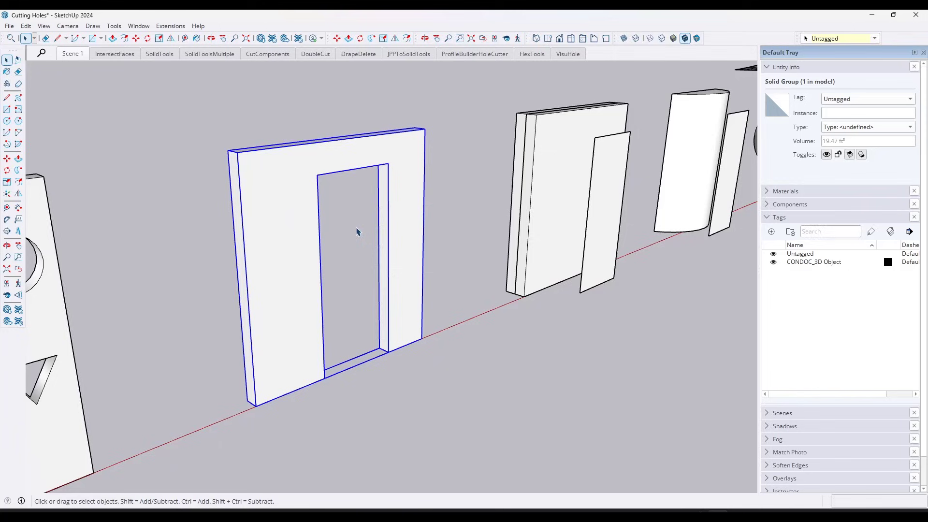
double_click(286, 191)
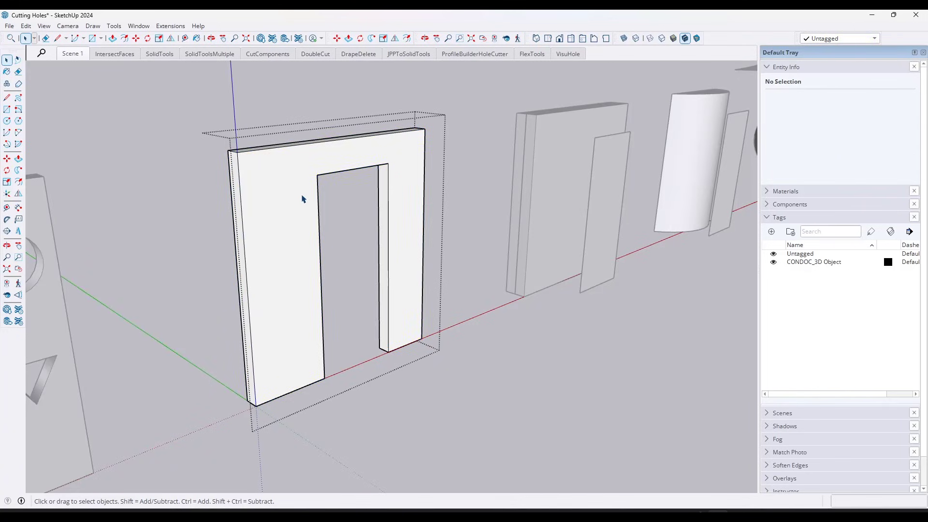
click(465, 195)
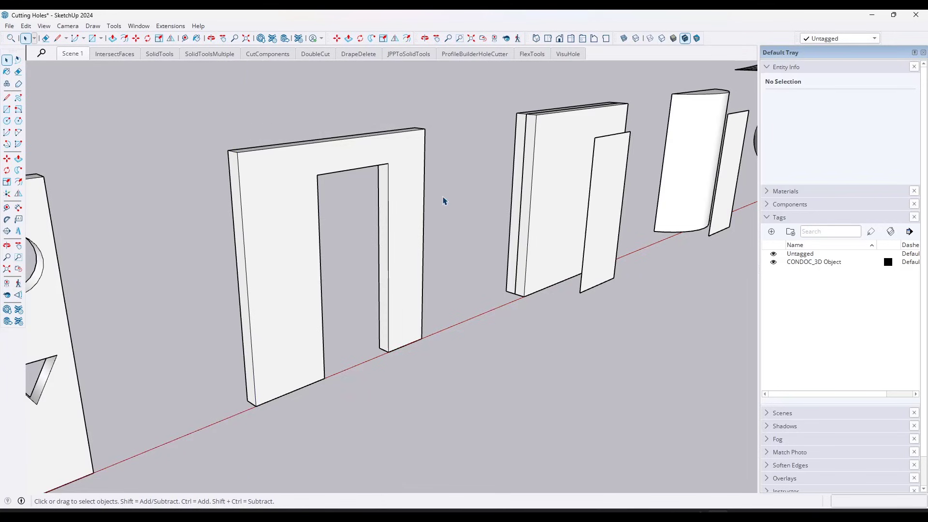
Step: Examine the double wall, selecting its rear and front grouped panels to check how they are built
scroll(450, 198, down, 3)
scroll(501, 178, up, 3)
click(390, 207)
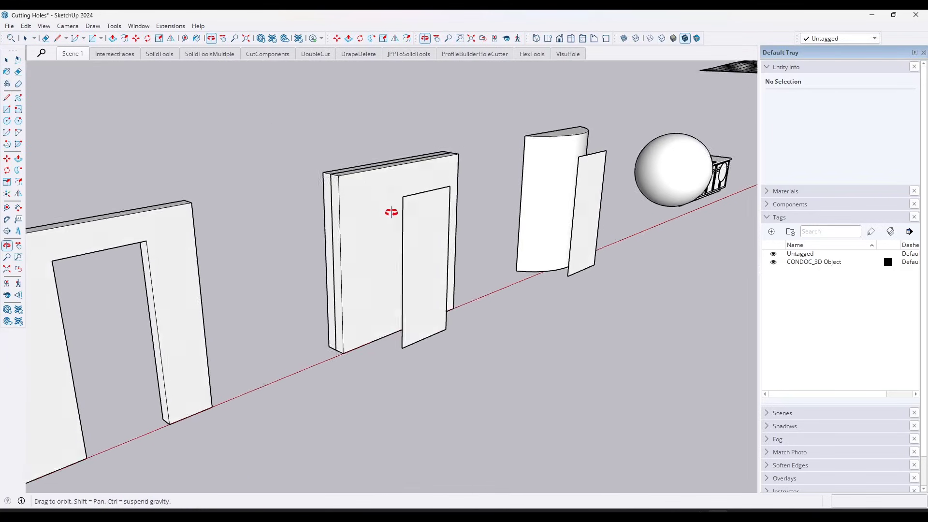
scroll(356, 211, up, 3)
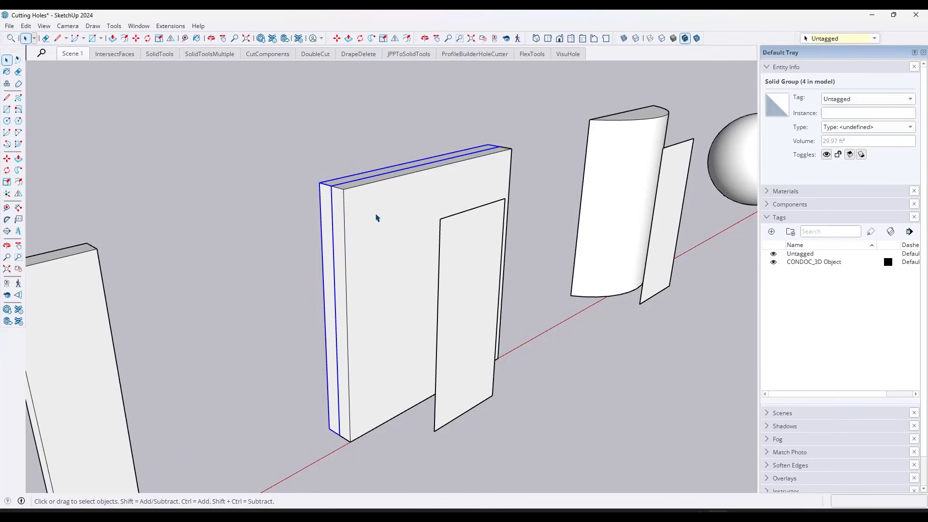
click(383, 218)
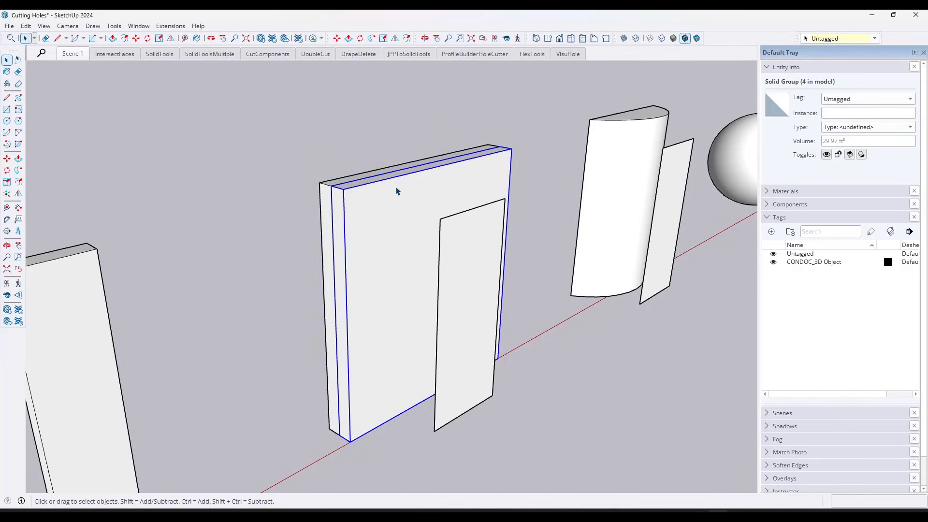
scroll(375, 192, down, 3)
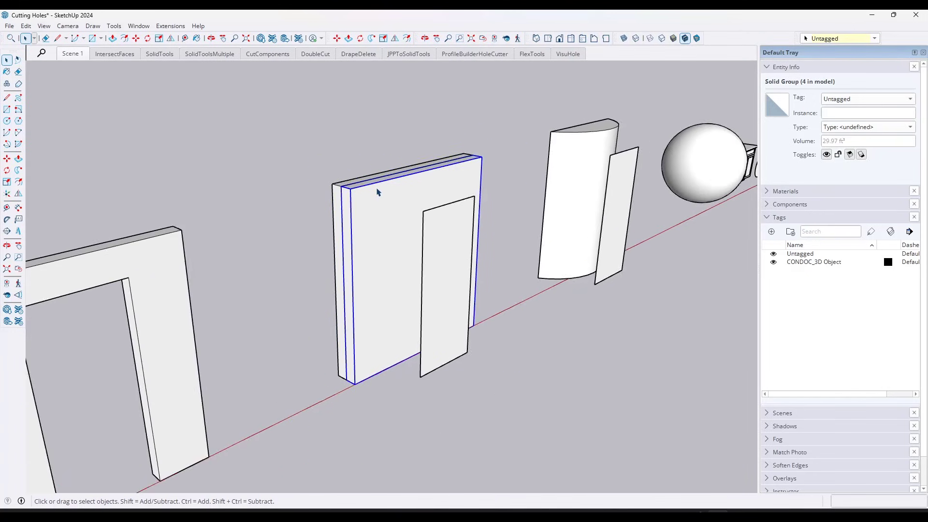
scroll(420, 199, up, 3)
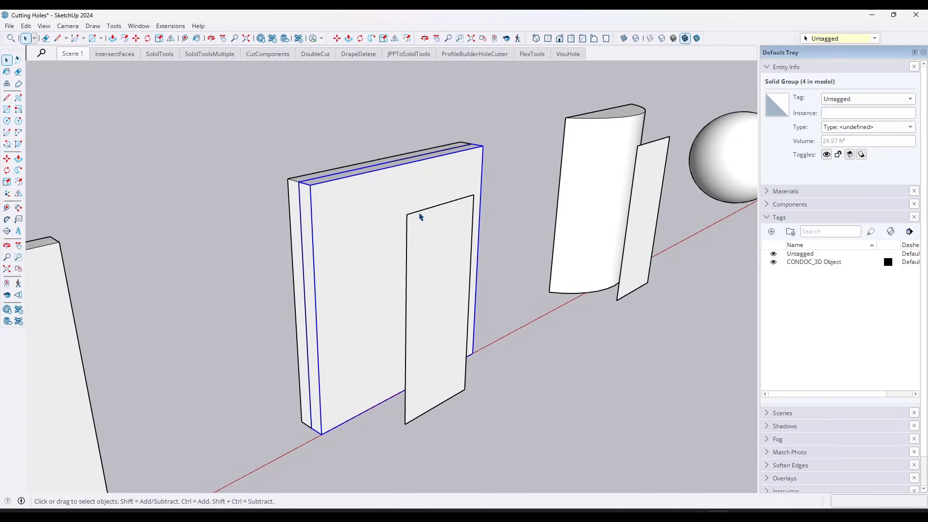
middle_drag(363, 243, 353, 259)
scroll(353, 222, down, 3)
scroll(330, 227, up, 3)
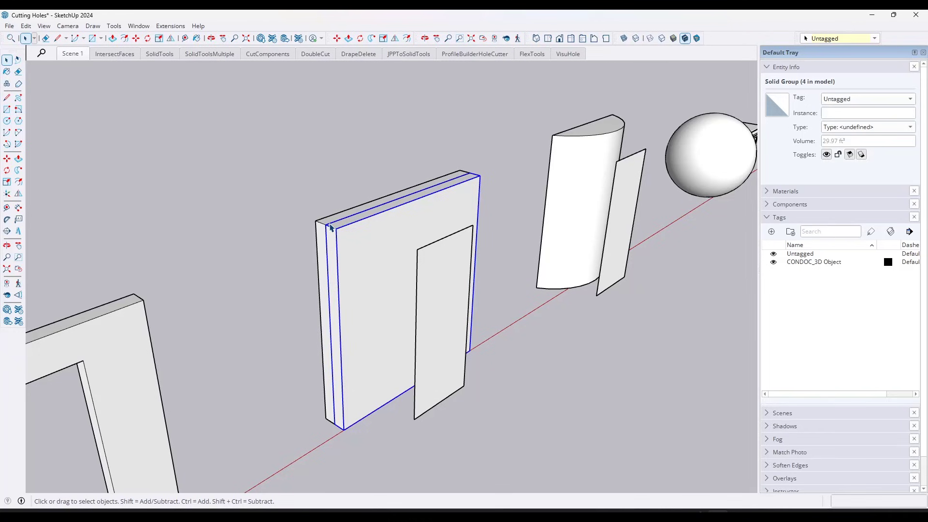
Step: Select the loose door face with its edges and move it about 3' 5" along the green axis, away from the double wall
double_click(440, 288)
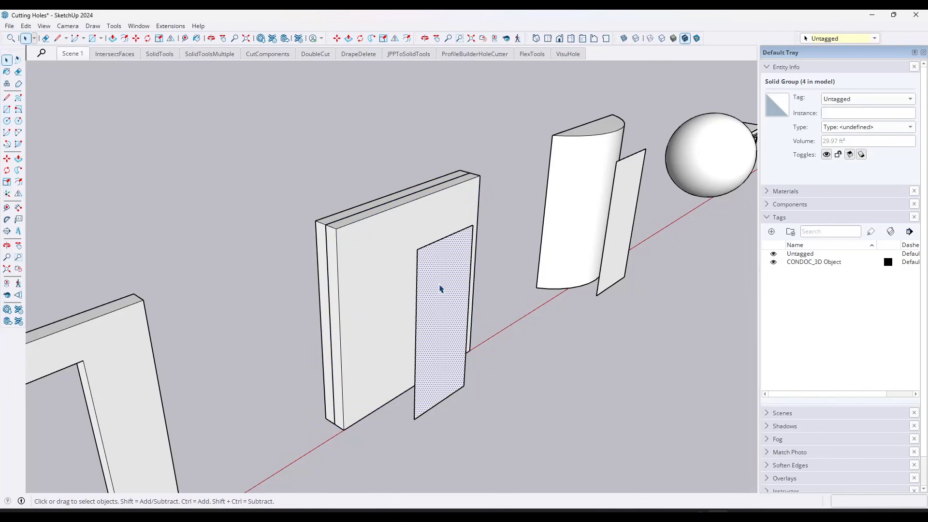
middle_drag(446, 335, 464, 301)
key(m)
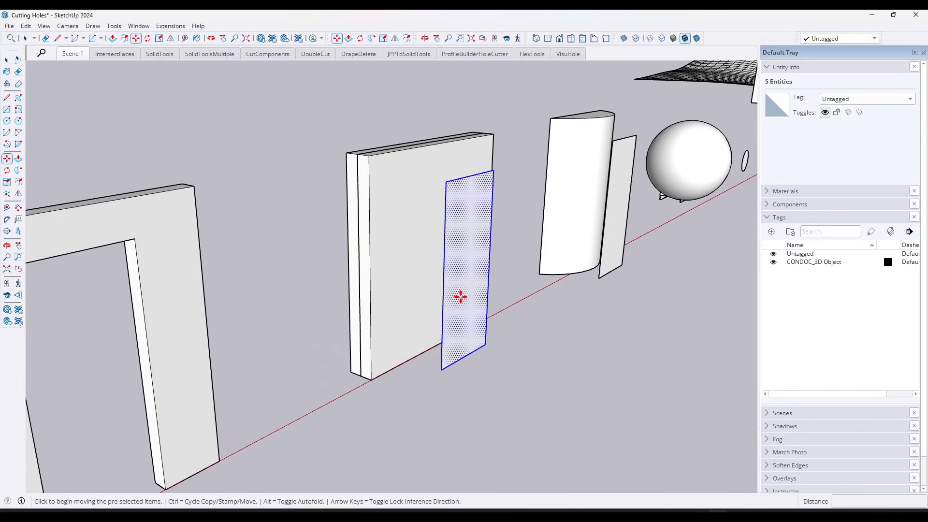
click(459, 295)
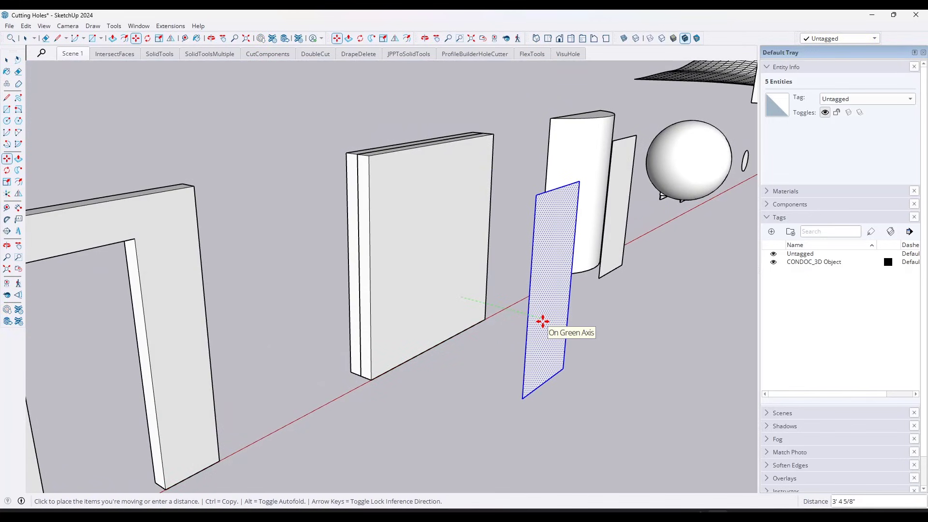
click(543, 322)
Step: Draw a 3' by 7' door rectangle over the front of the double wall from outside the groups, starting on its bottom edge
key(r)
click(419, 355)
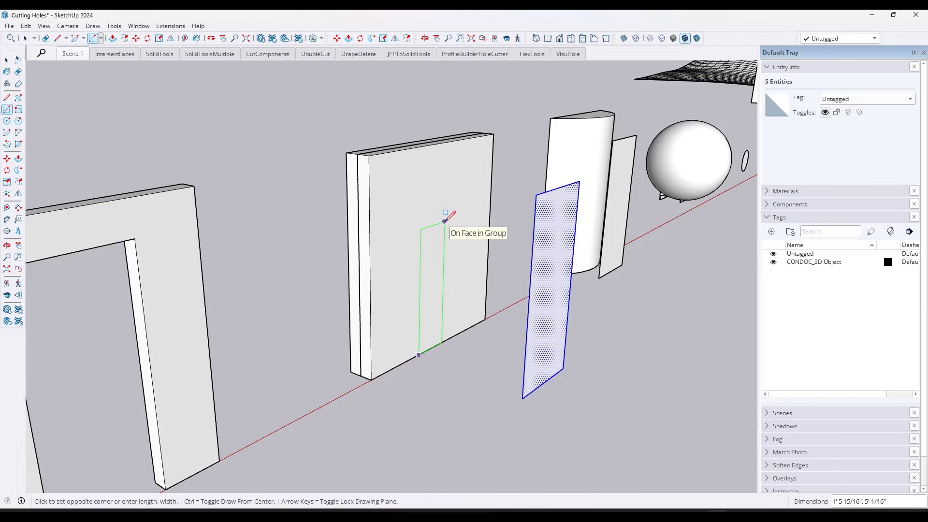
text(3',7)
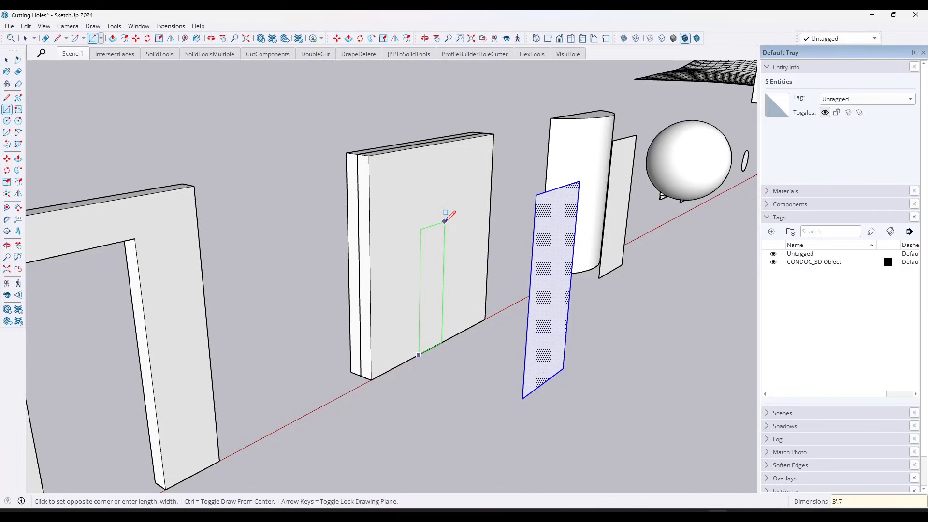
text(')
key(Return)
Step: Cut the new door rectangle with its edges, open the double wall's front panel group, and paste the rectangle in place
key(space)
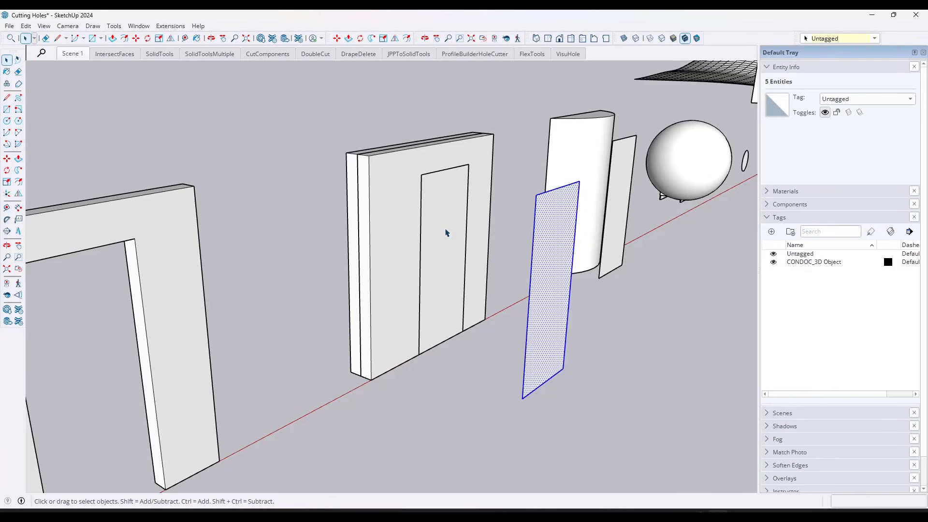
click(445, 233)
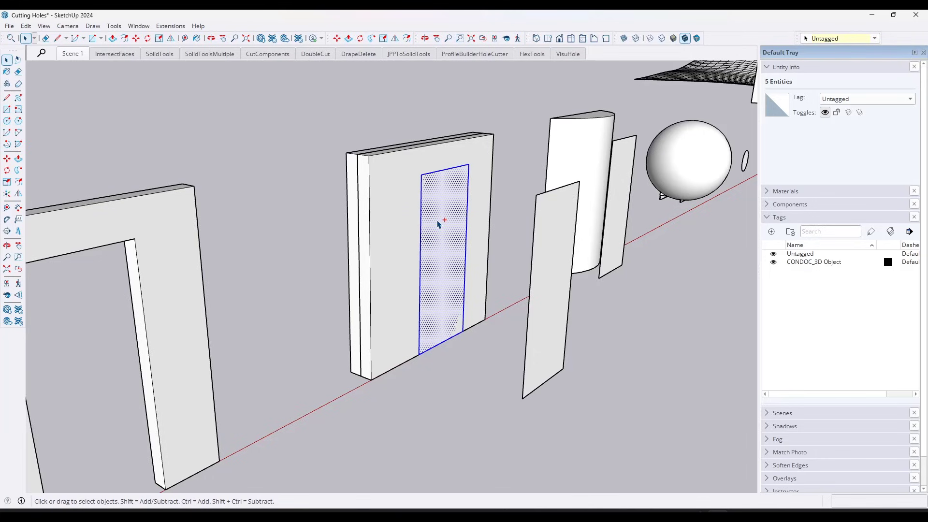
key(Delete)
double_click(422, 212)
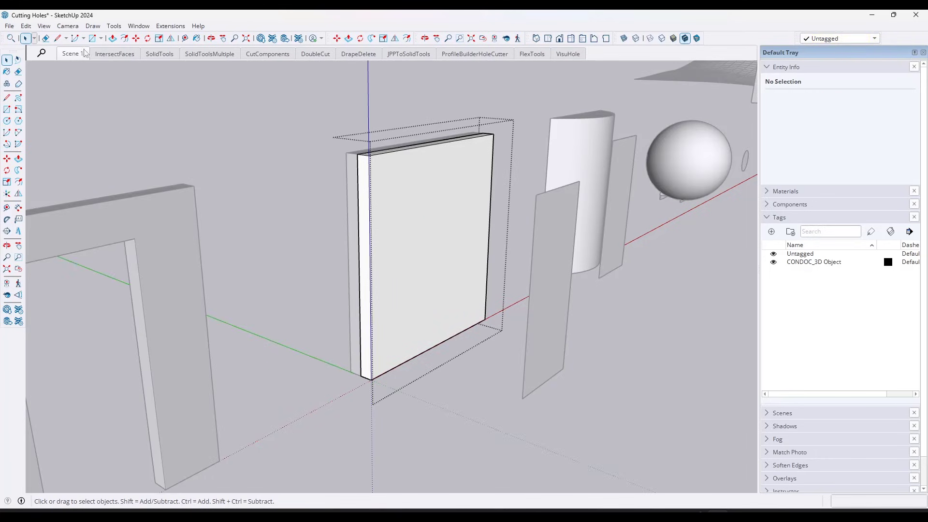
click(27, 26)
click(62, 98)
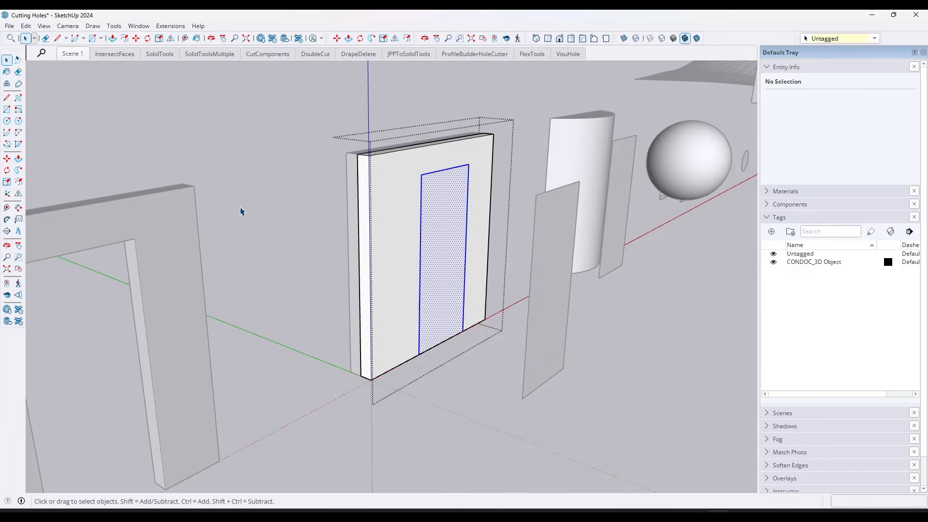
Step: Paste the door rectangle in place inside the rear panel group and move it back onto that panel's front face
click(321, 207)
double_click(354, 171)
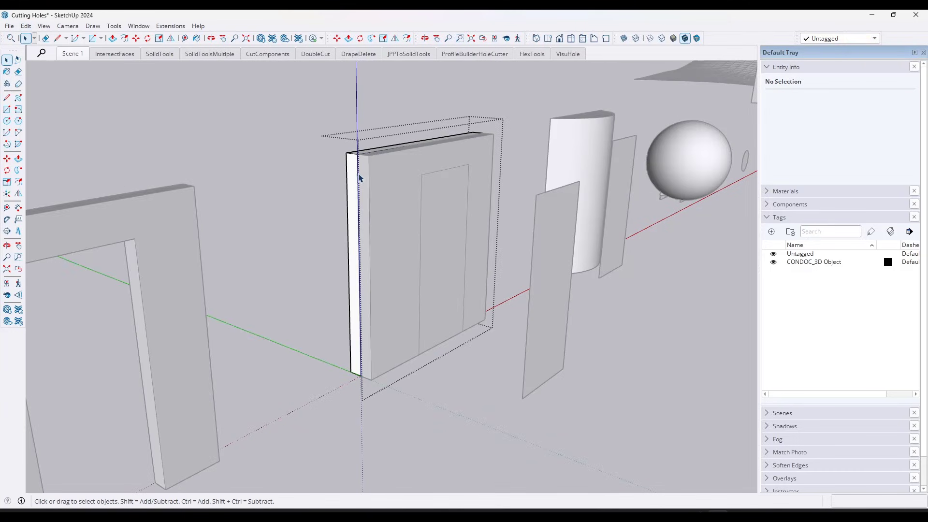
click(26, 26)
click(63, 97)
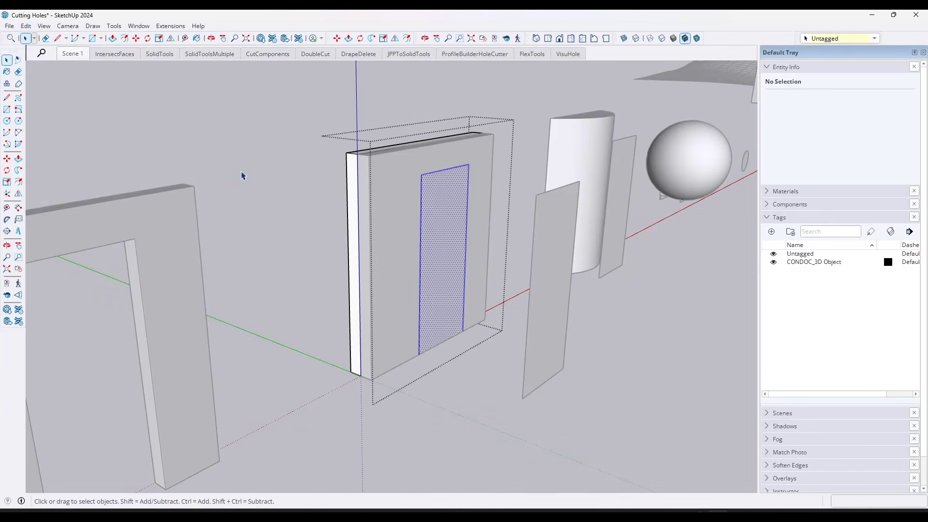
key(m)
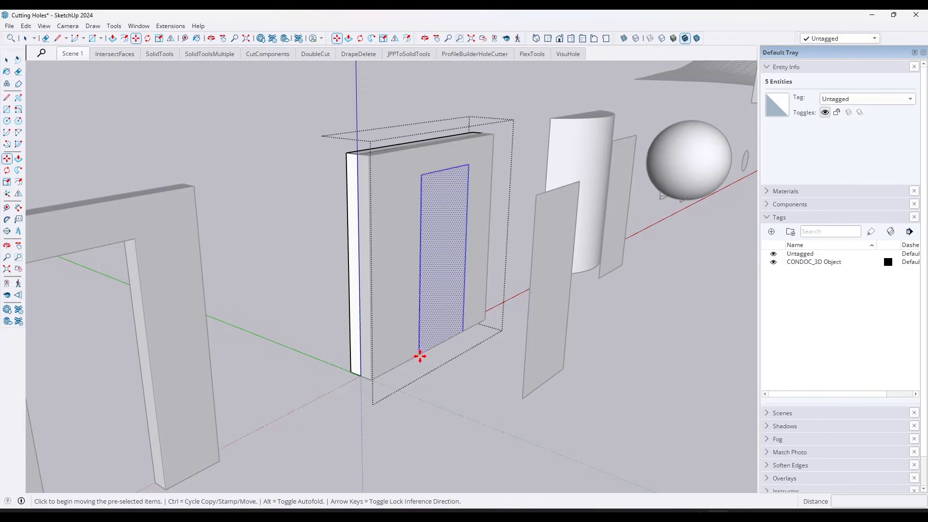
click(419, 356)
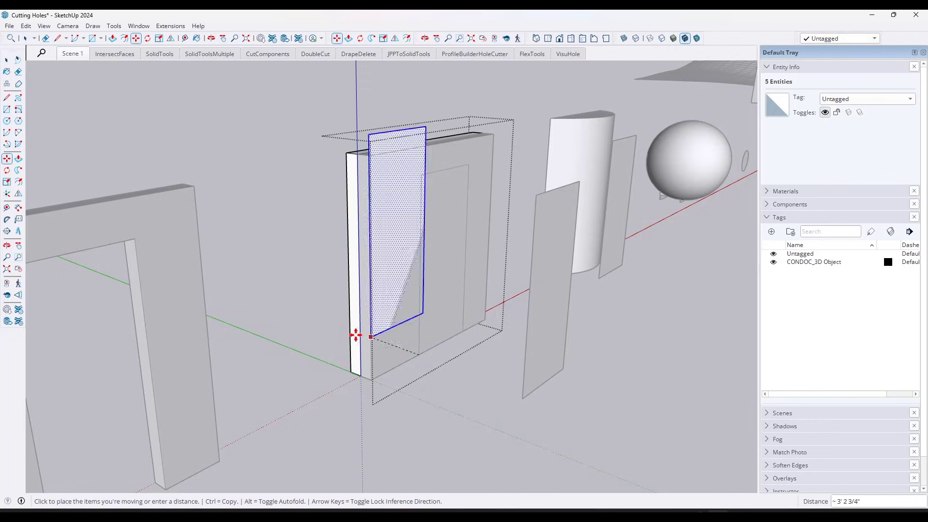
click(357, 376)
Step: Turn on X-ray view and push the door face 6" through the rear panel
key(x)
key(space)
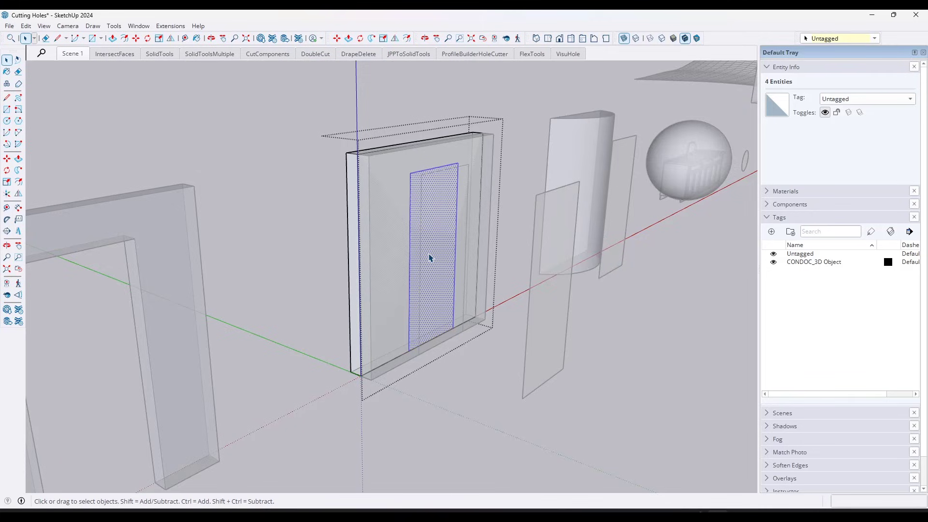
key(p)
click(418, 248)
click(349, 164)
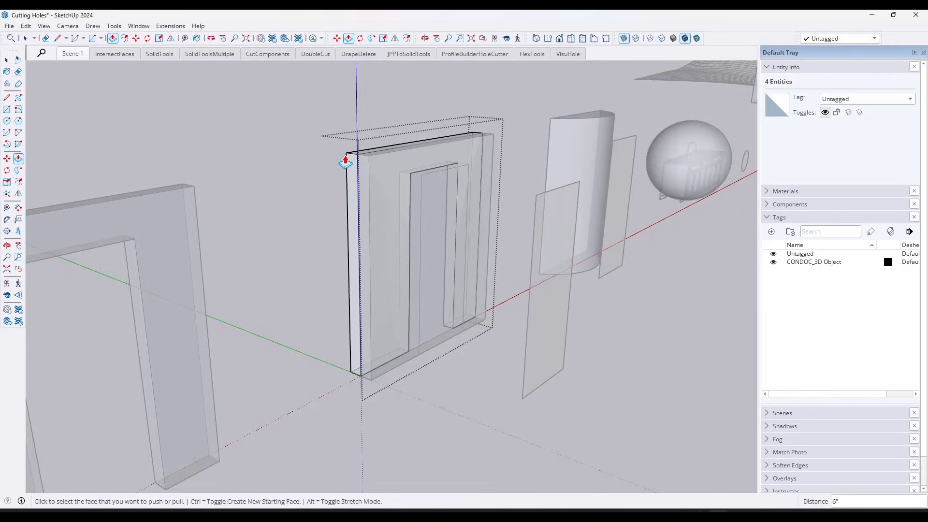
Step: Turn off X-ray view, open the front panel group, push its door face 6" through the panel, and close the group
key(x)
key(space)
double_click(448, 218)
click(449, 219)
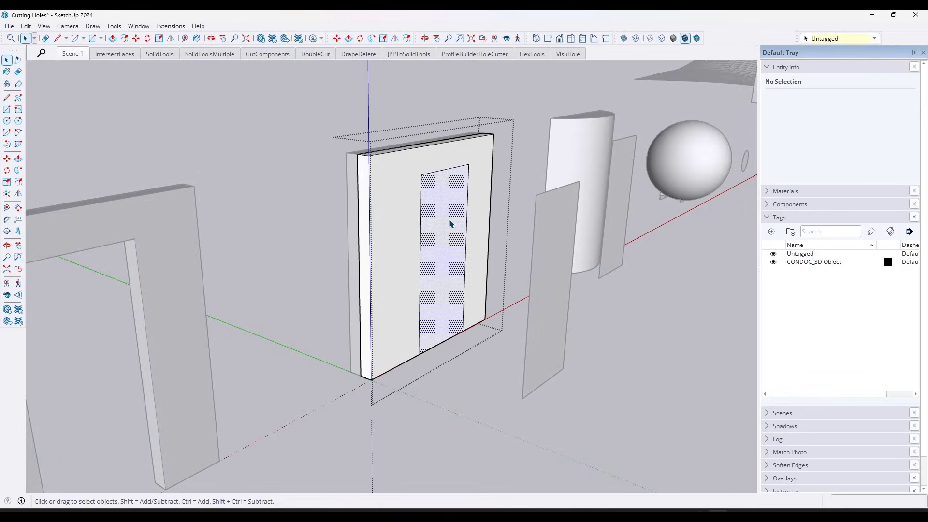
key(p)
click(445, 224)
click(481, 245)
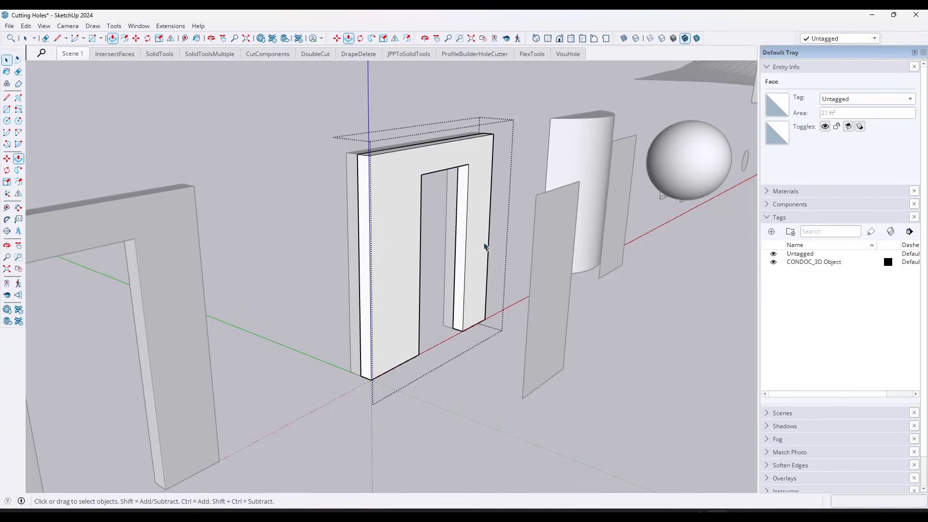
key(space)
click(332, 282)
Step: Undo the door cuts and pasted rectangles in both panels of the double wall, back to two uncut panel groups
middle_drag(408, 271, 450, 240)
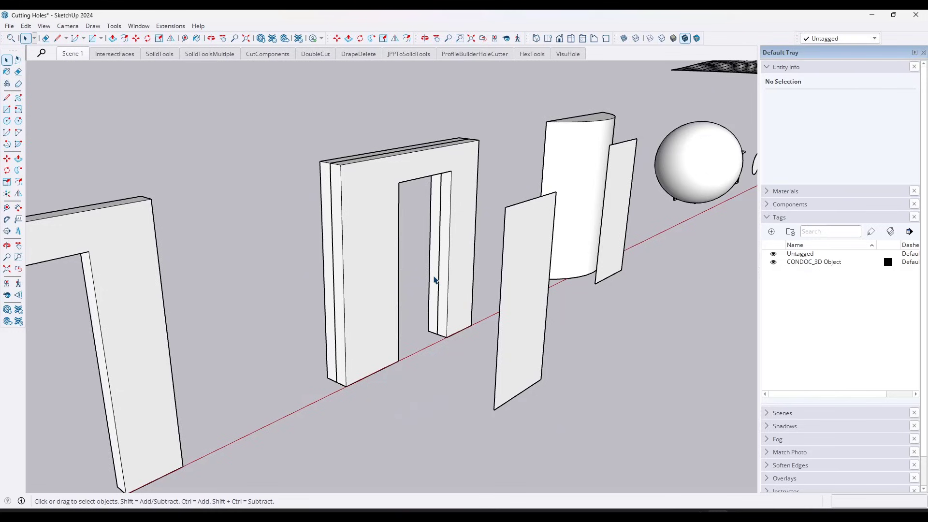
key(ctrl+z)
key(ctrl+z)
key(ctrl+z)
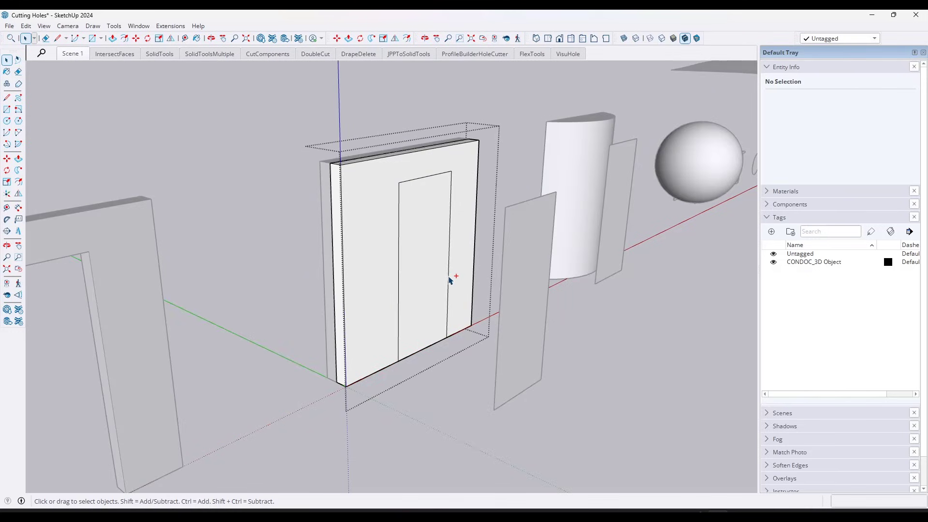
key(ctrl+z)
key(ctrl+z)
key(ctrl+z)
key(ctrl+z)
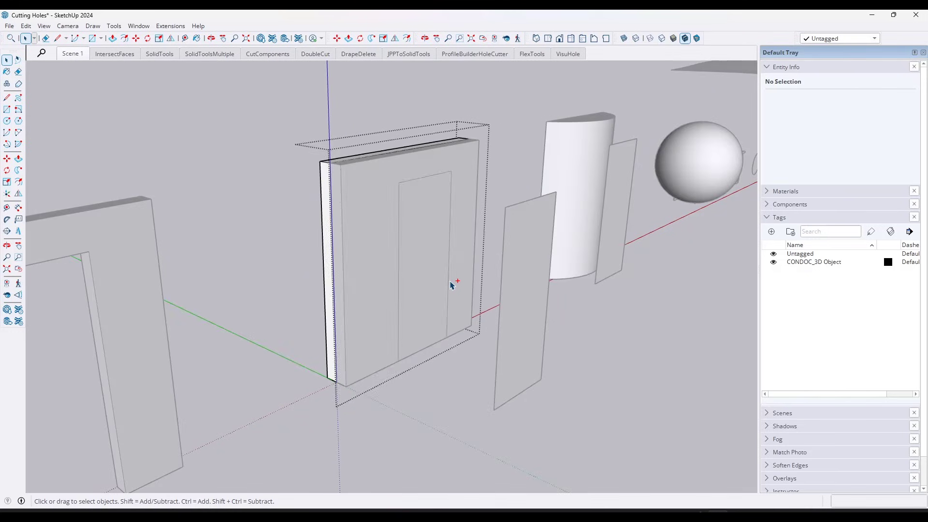
key(ctrl+z)
key(ctrl+z)
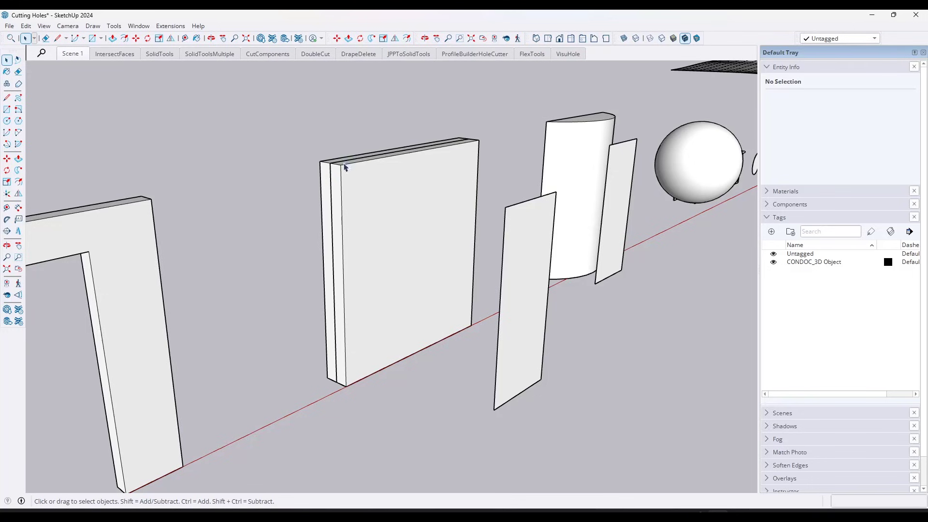
double_click(523, 361)
key(m)
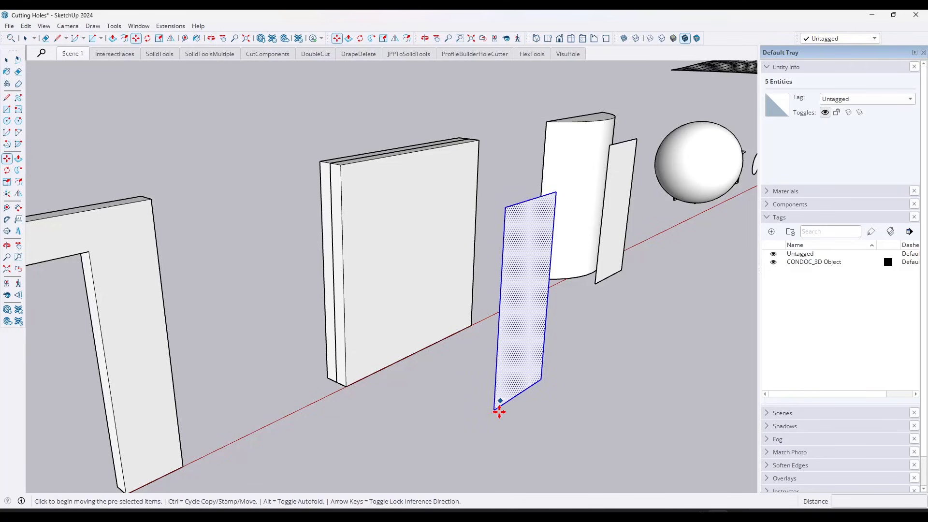
click(519, 394)
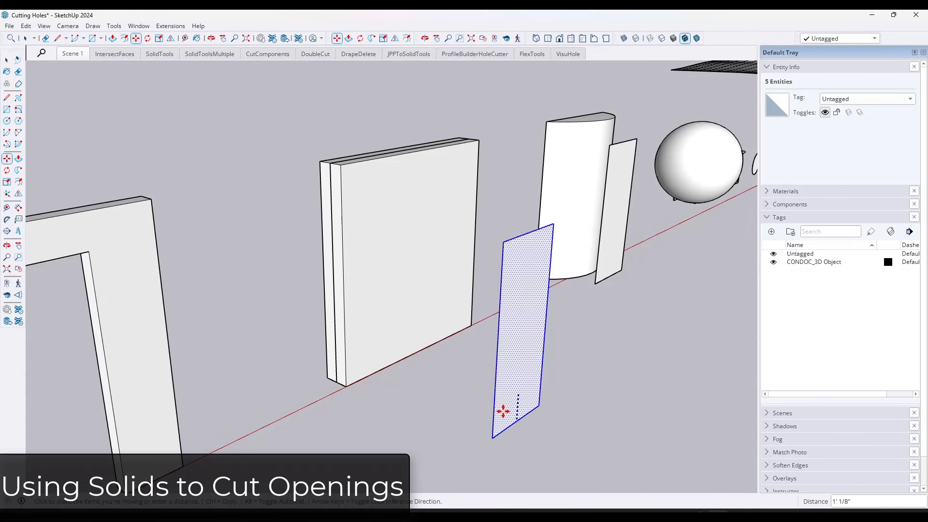
click(411, 357)
key(space)
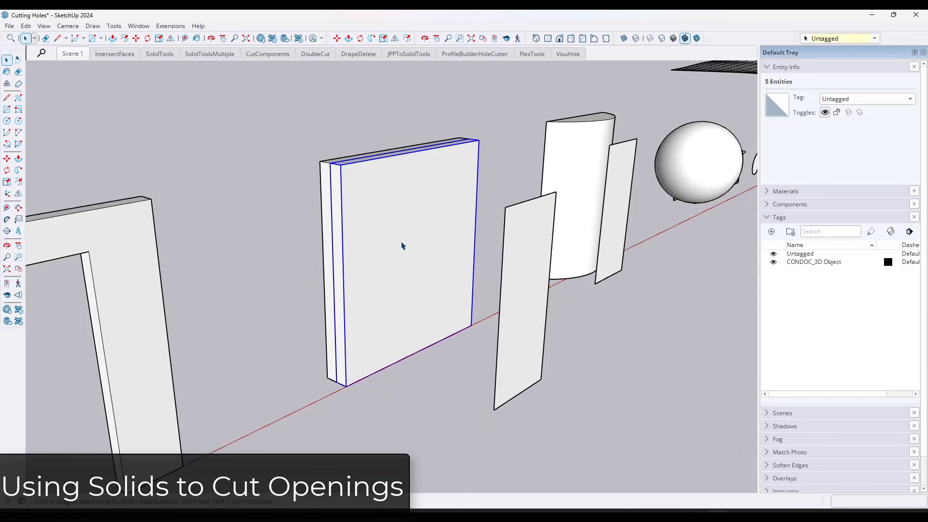
Step: Select the double wall's front panel group and examine its entity type and its closed geometry in X-ray view
click(349, 188)
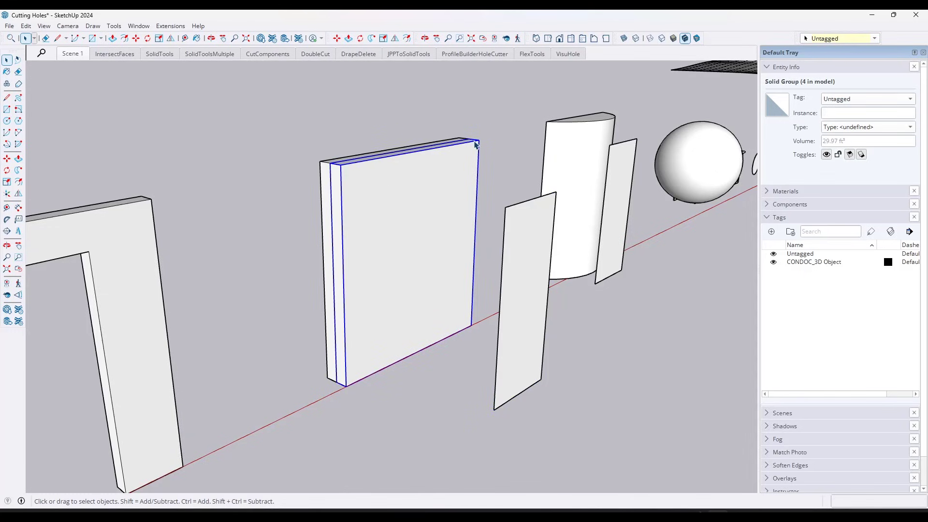
key(x)
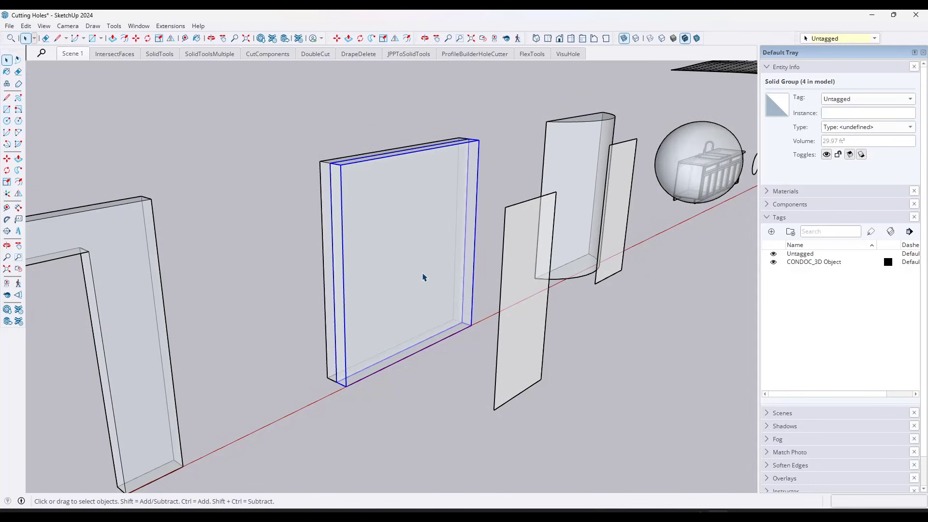
key(x)
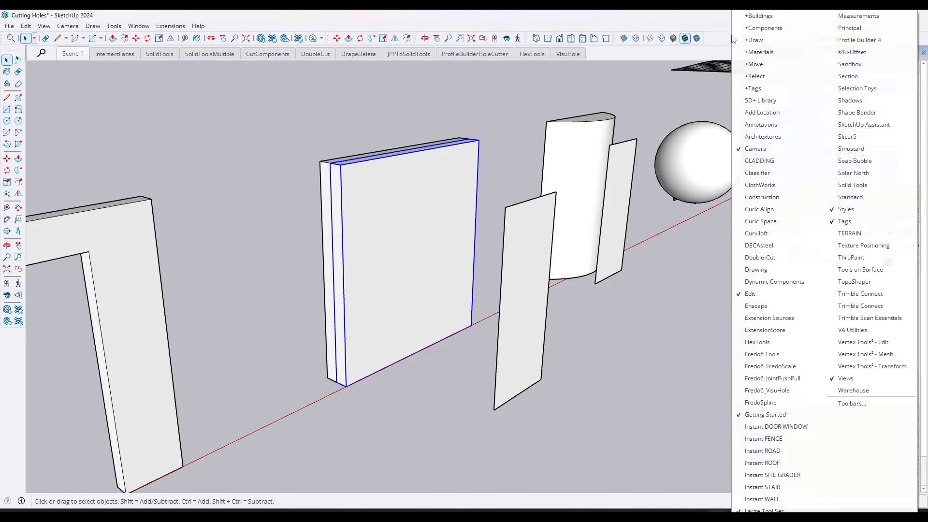
Step: Display the Solid Tools toolset and place it over the empty part of the drawing area
right_click(733, 38)
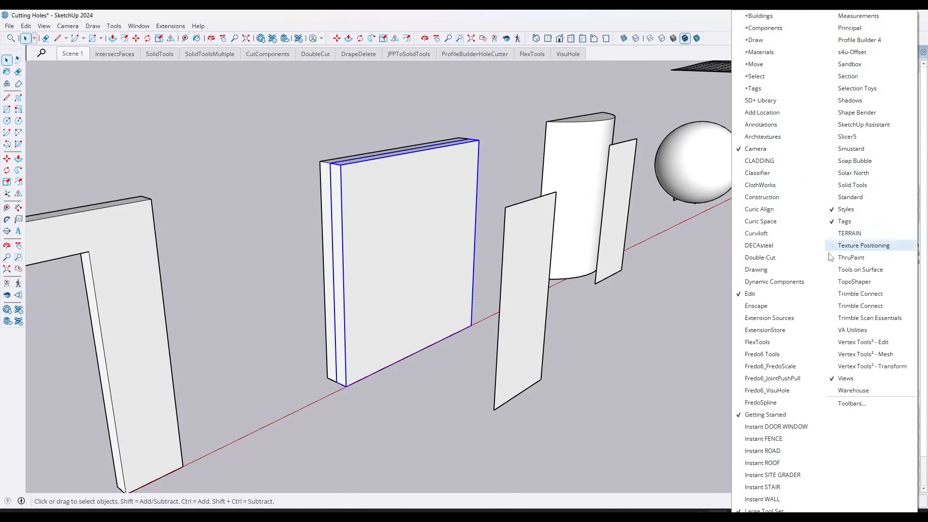
click(853, 184)
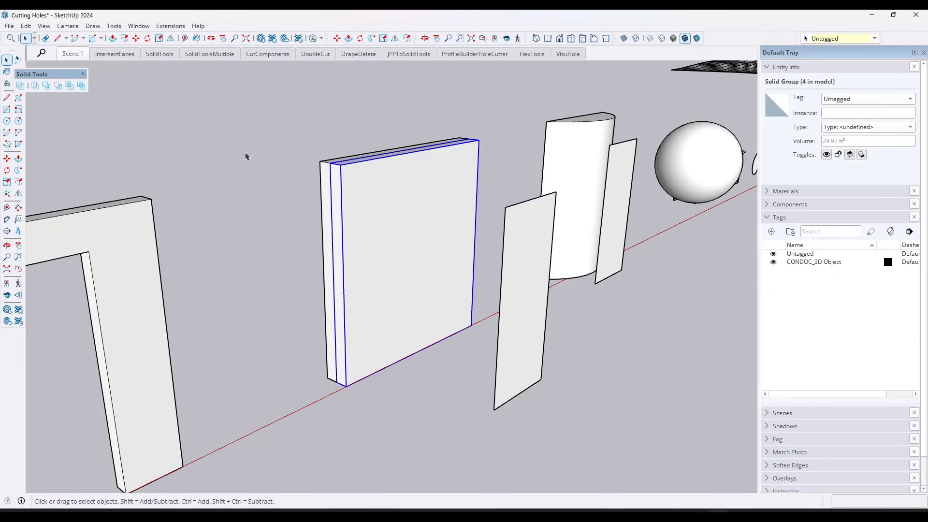
drag(46, 77, 83, 92)
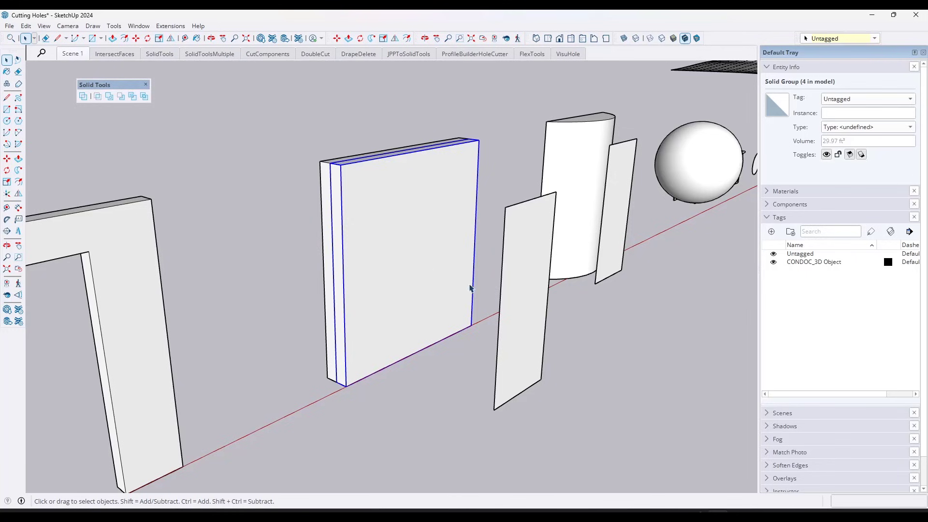
Step: Push/Pull the freestanding door rectangle into a box that passes completely through both panels of the double wall
click(526, 300)
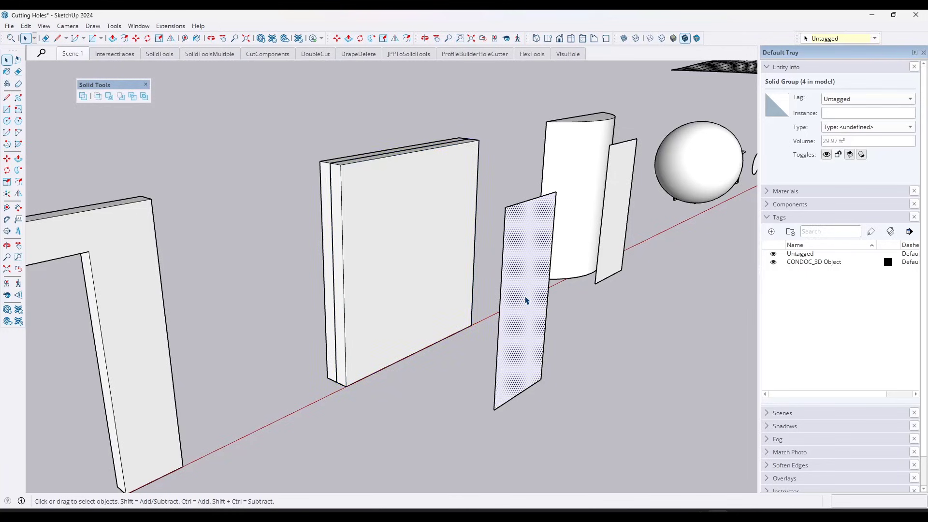
key(p)
click(518, 321)
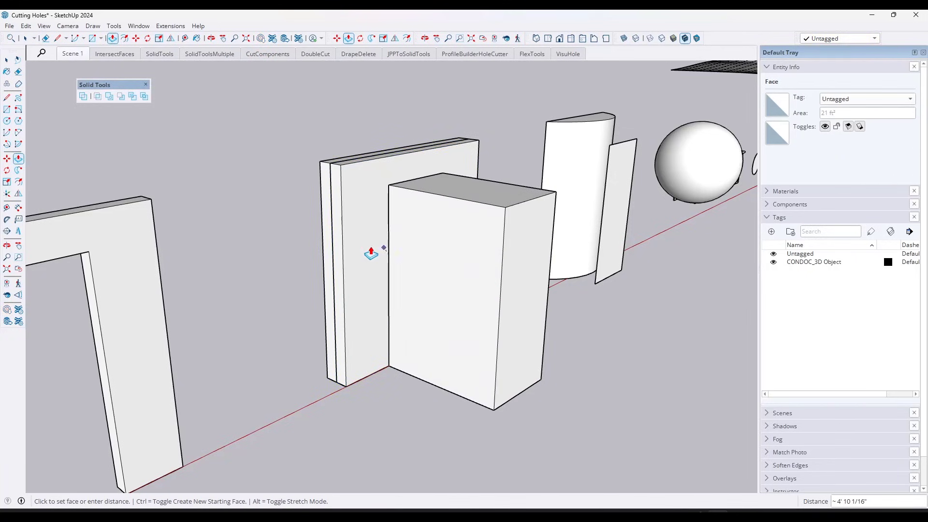
click(288, 241)
key(space)
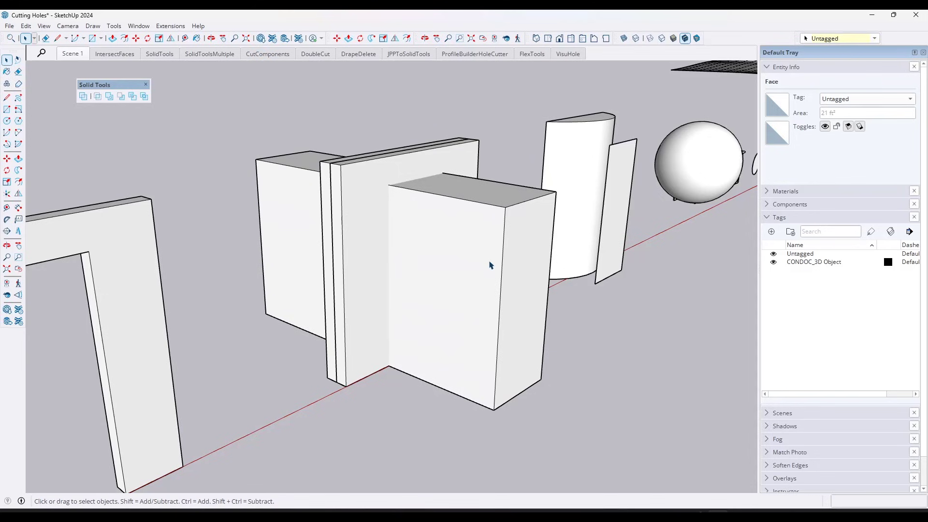
Step: Select all the connected geometry of the cutting box and make it a group
triple_click(489, 265)
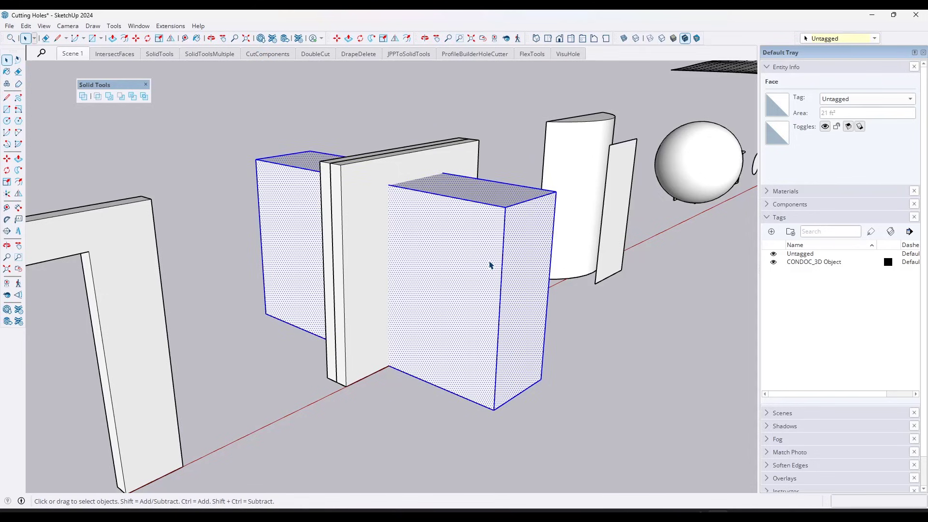
right_click(490, 265)
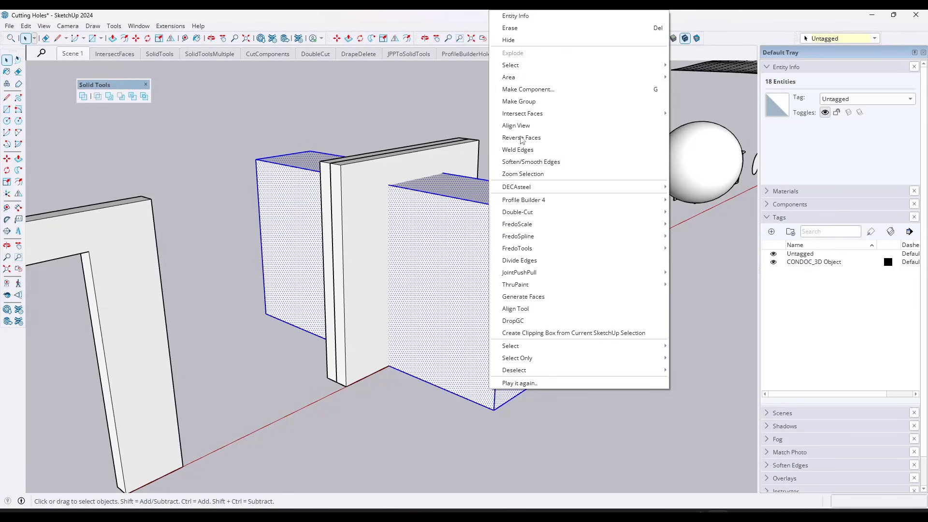
click(525, 102)
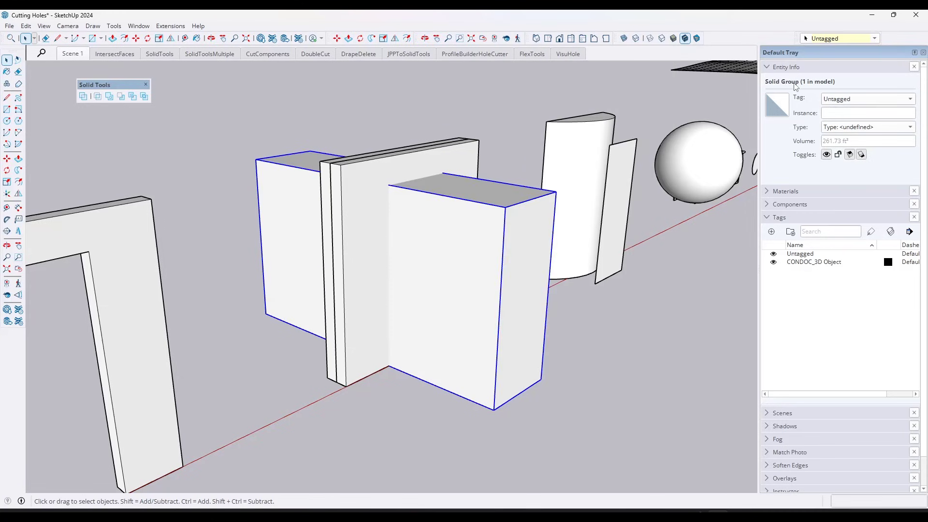
Step: Run the Split solid tool on the cutting box and the front panel of the double wall
click(358, 184)
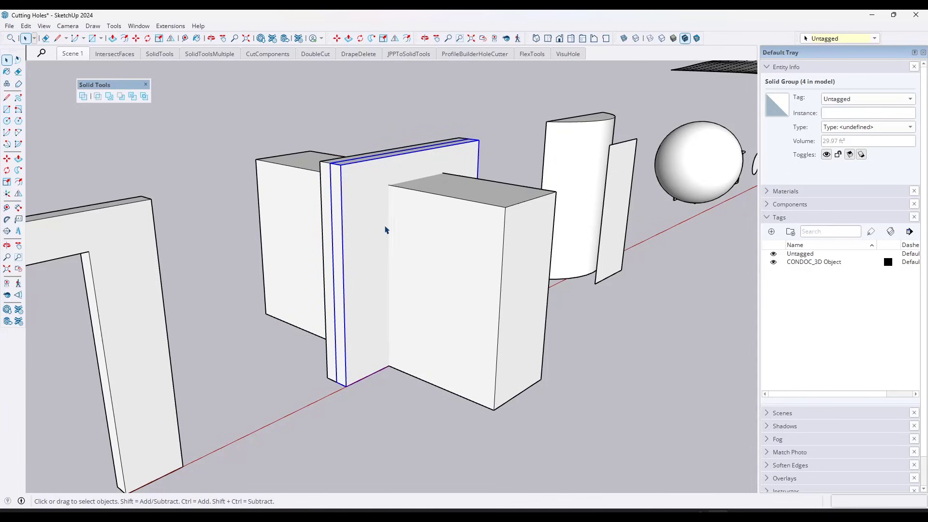
click(442, 260)
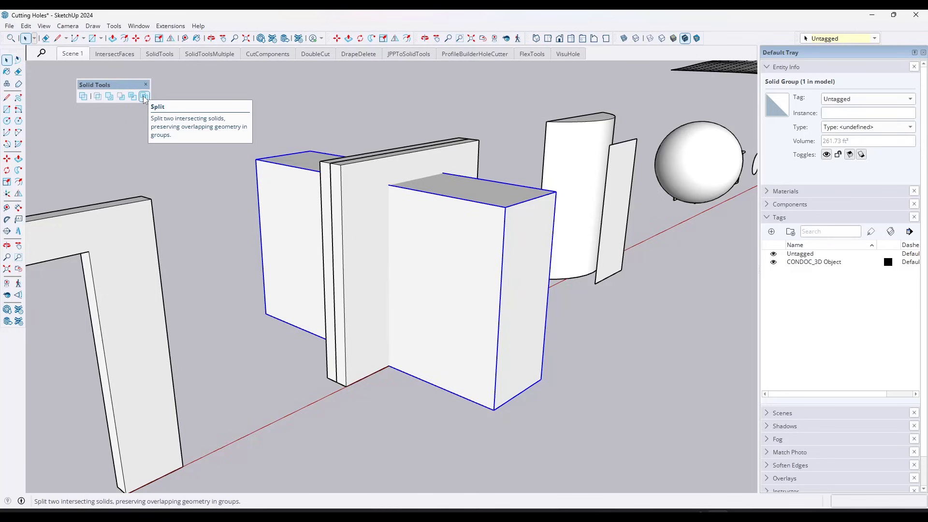
scroll(503, 305, up, 2)
middle_drag(504, 304, 476, 294)
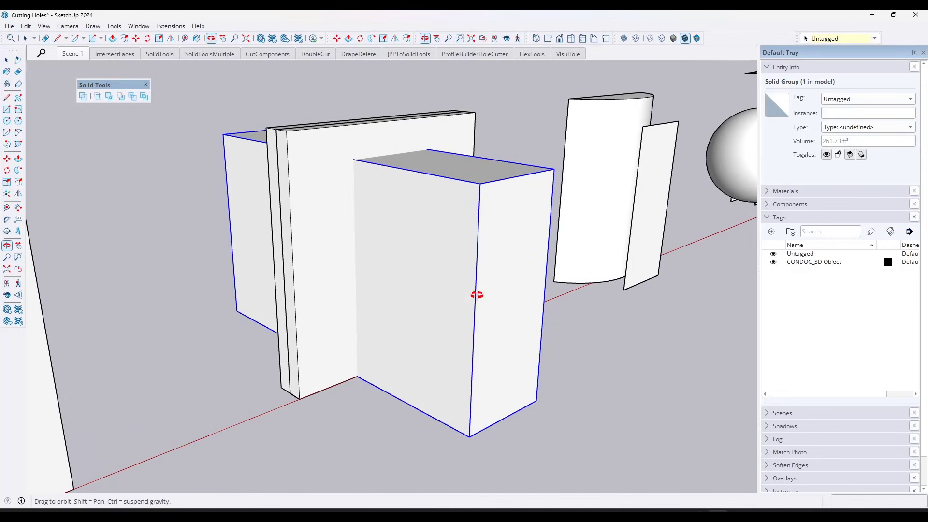
click(144, 97)
click(310, 186)
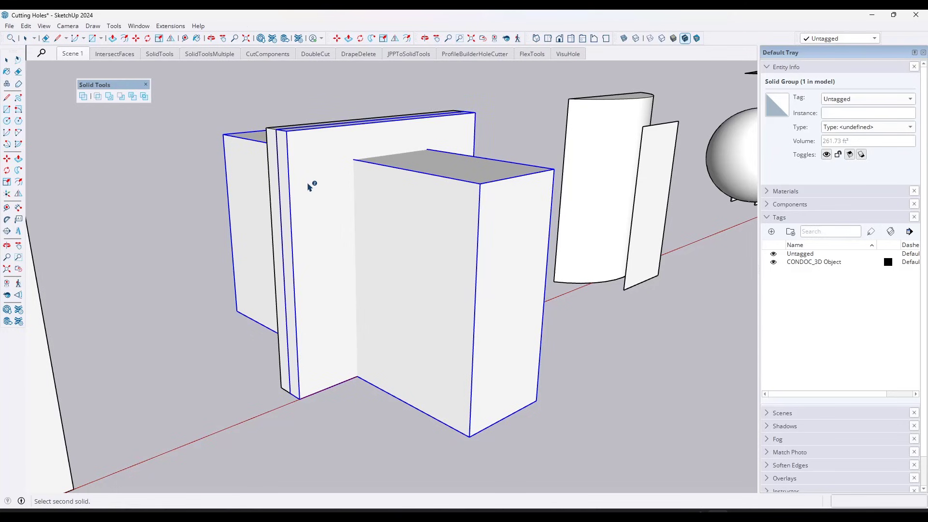
click(279, 179)
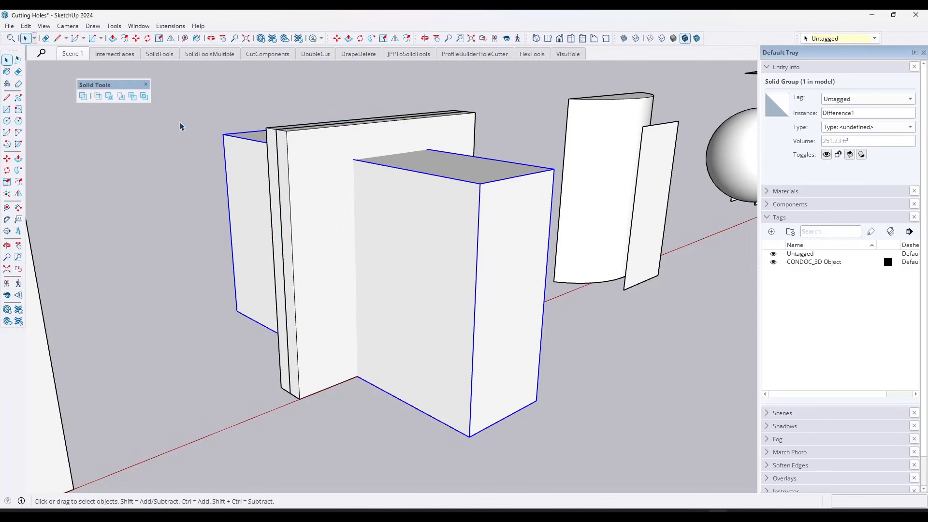
Step: Split the cutting box with the rear panel of the double wall
click(144, 96)
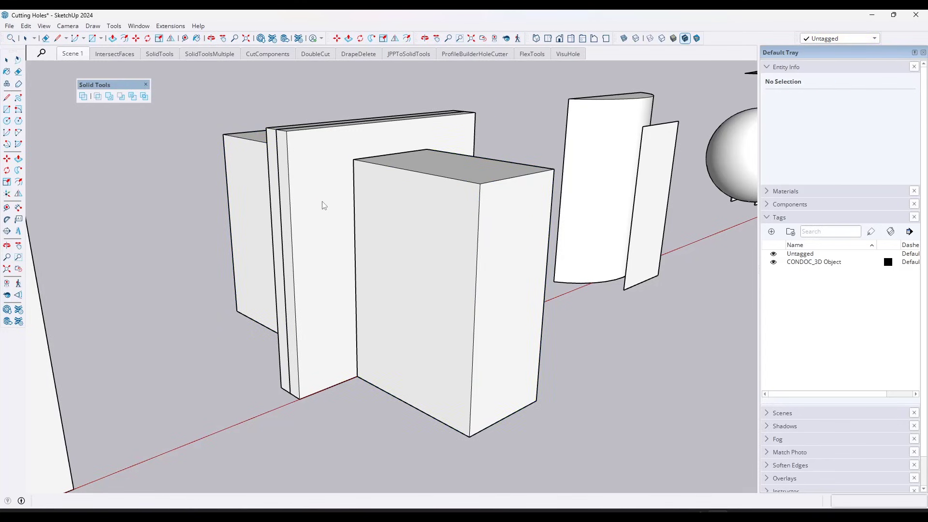
click(424, 203)
click(144, 99)
click(280, 200)
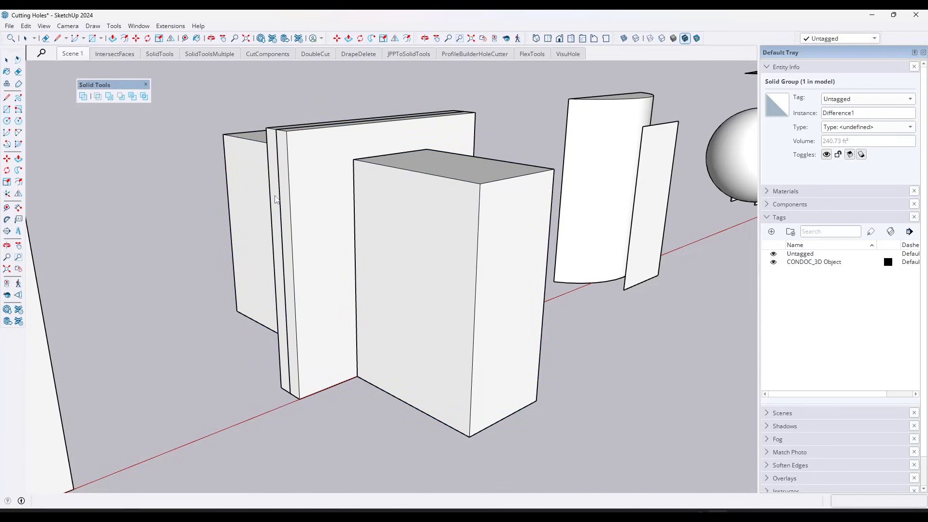
Step: Delete the cutting box and the door-shaped pieces left in the opening, and undo the deletions
click(405, 236)
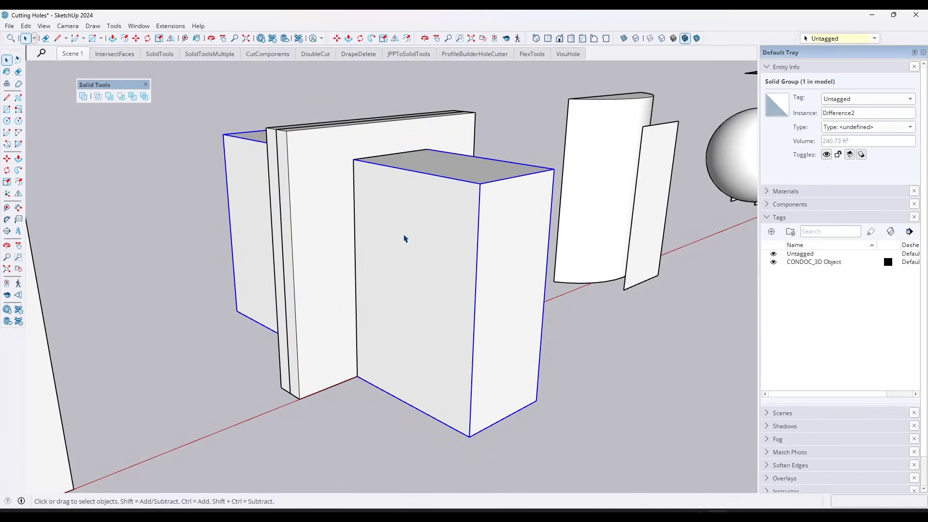
key(Delete)
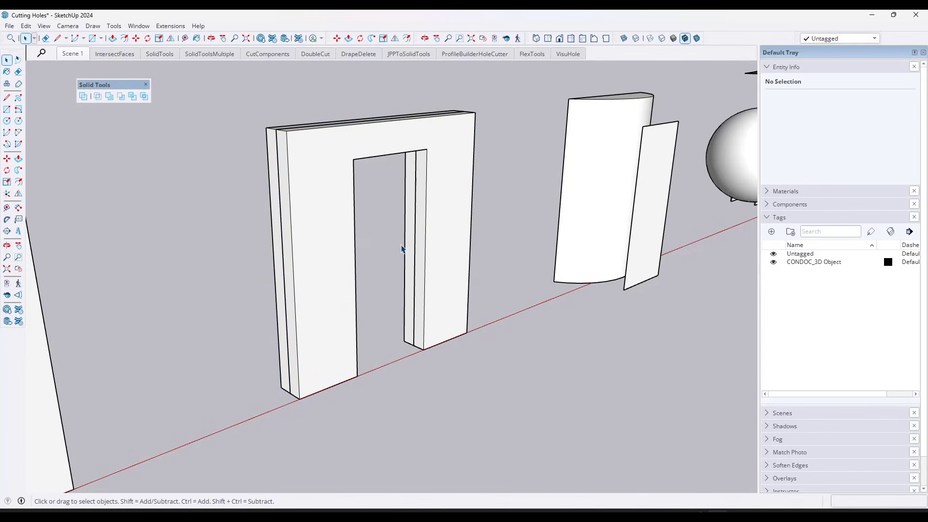
key(ctrl+z)
key(ctrl+z)
key(ctrl+z)
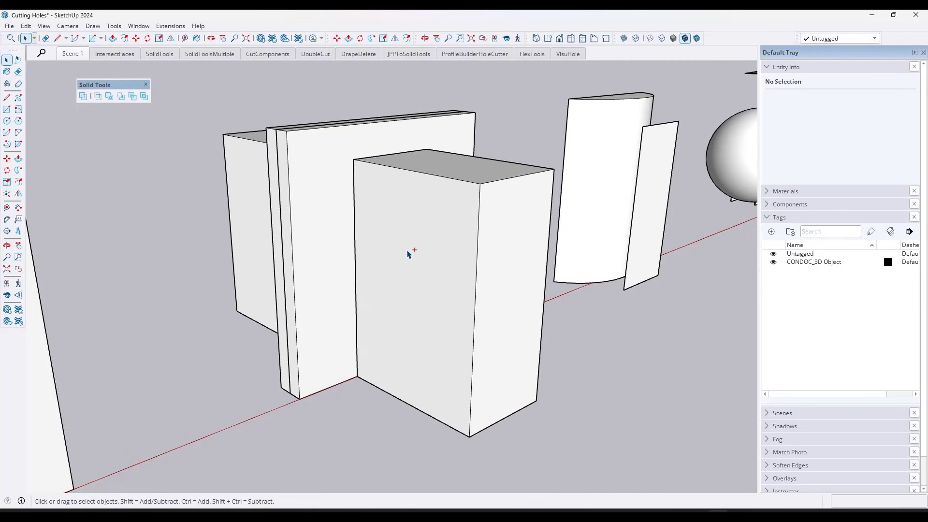
click(400, 253)
key(m)
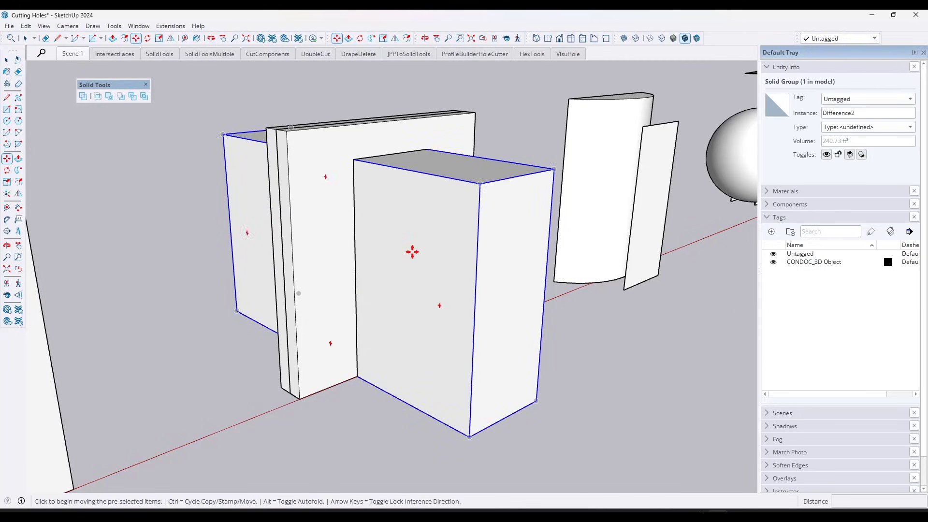
click(412, 252)
middle_drag(418, 424, 476, 326)
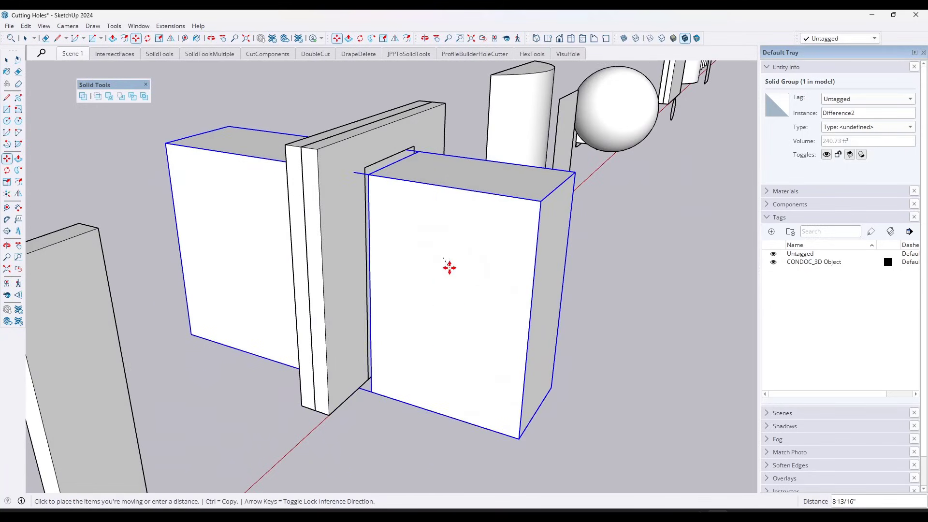
click(443, 262)
key(space)
Step: Delete the split cutting box that protrudes from both sides of the wall
middle_drag(488, 265, 343, 234)
scroll(361, 213, down, 2)
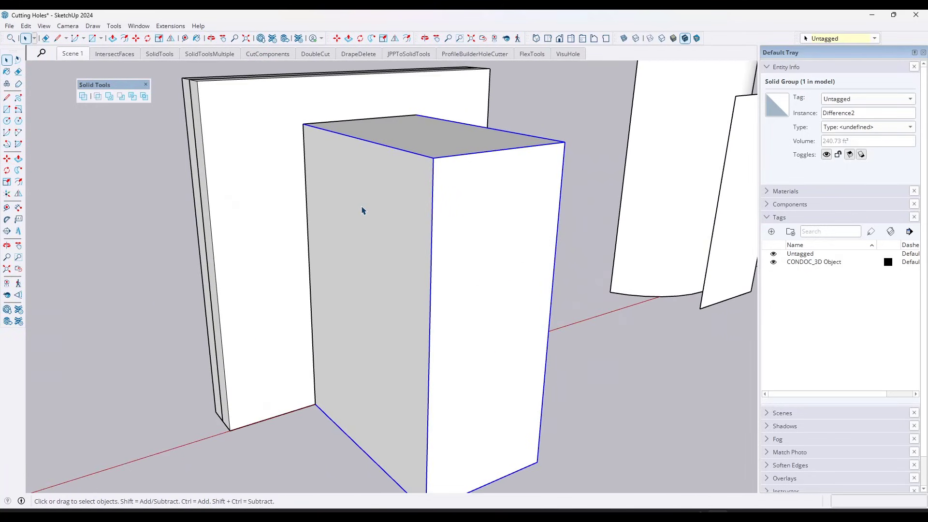
key(Delete)
Step: Check the two door-shaped intersection solids in X-ray view and delete both to open the doorway through the double wall
click(366, 209)
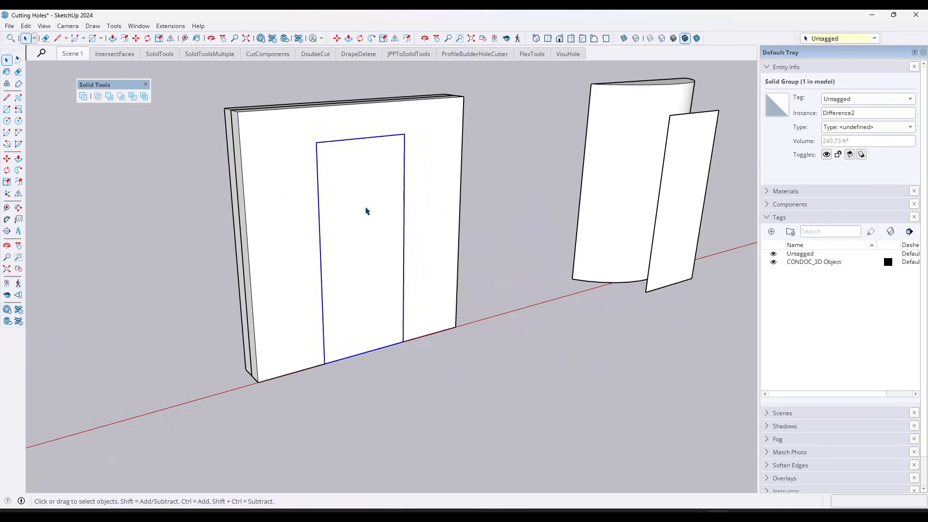
middle_drag(371, 225, 388, 226)
scroll(332, 143, up, 2)
key(x)
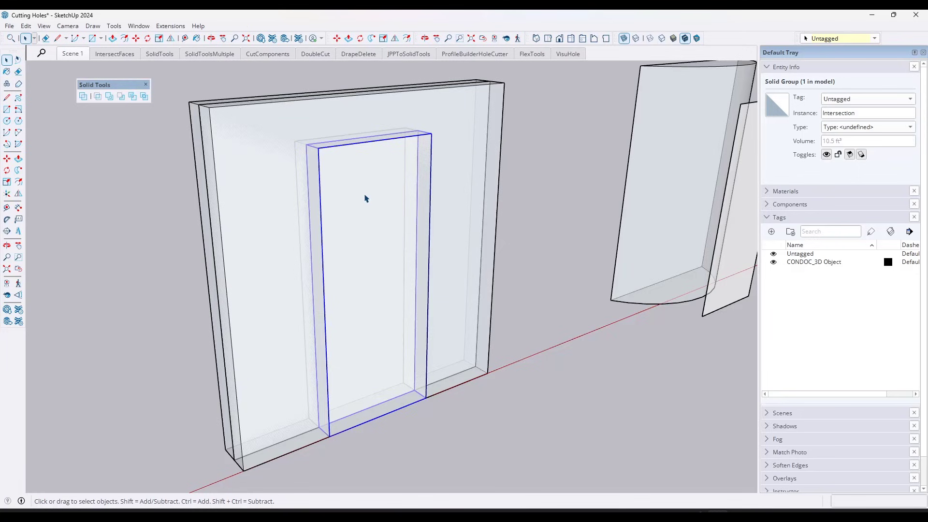
key(x)
key(Delete)
click(368, 236)
key(Delete)
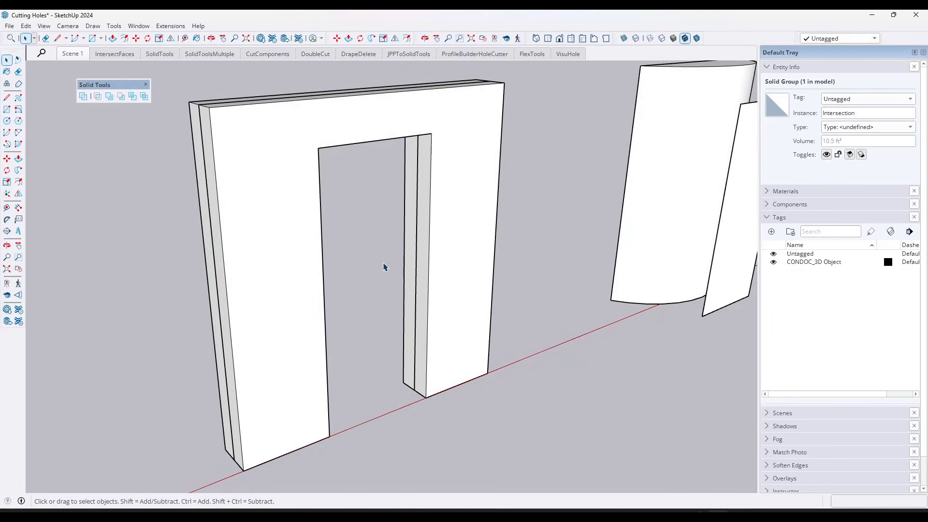
Step: Move the door-shaped rectangle from in front of the curved wall to its left side, clear of the wall
scroll(386, 261, down, 3)
scroll(441, 253, down, 2)
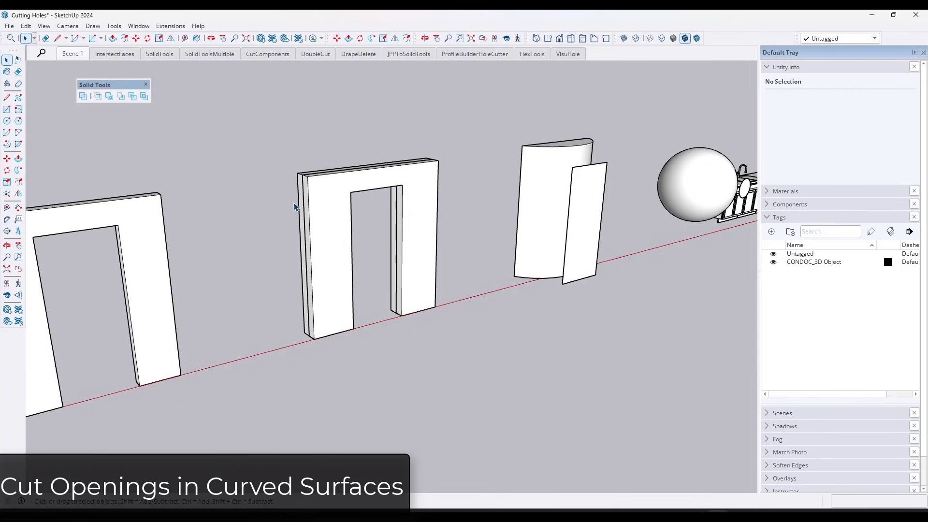
scroll(268, 234, down, 3)
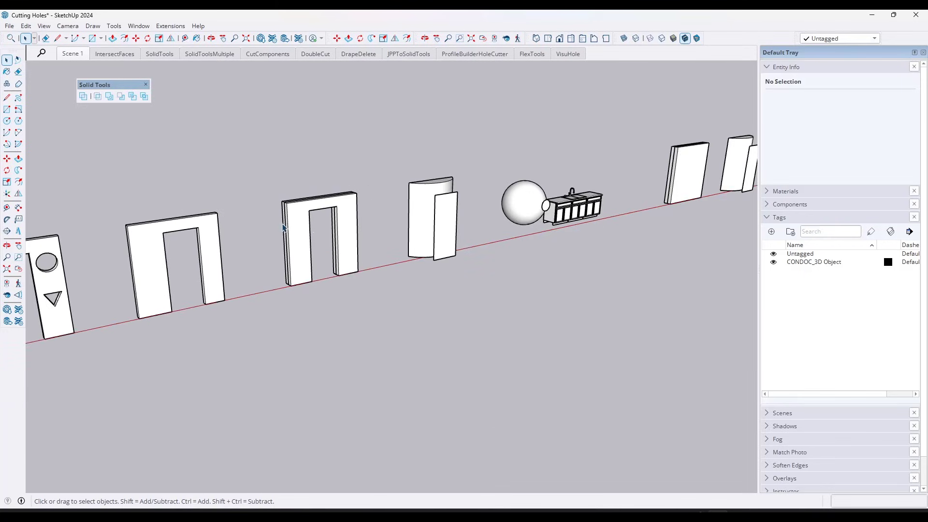
scroll(478, 208, up, 5)
mouse_move(434, 222)
middle_down()
mouse_move(398, 230)
mouse_move(449, 231)
middle_up()
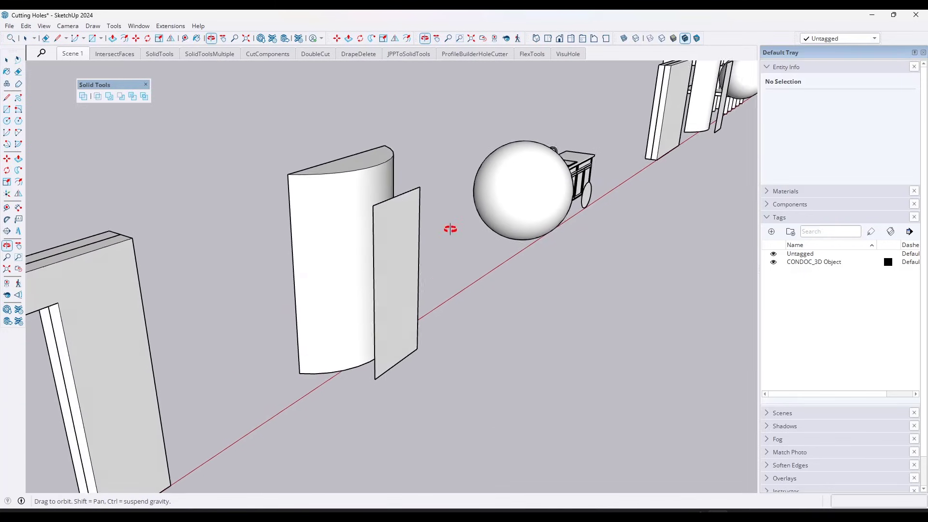
click(338, 228)
click(395, 228)
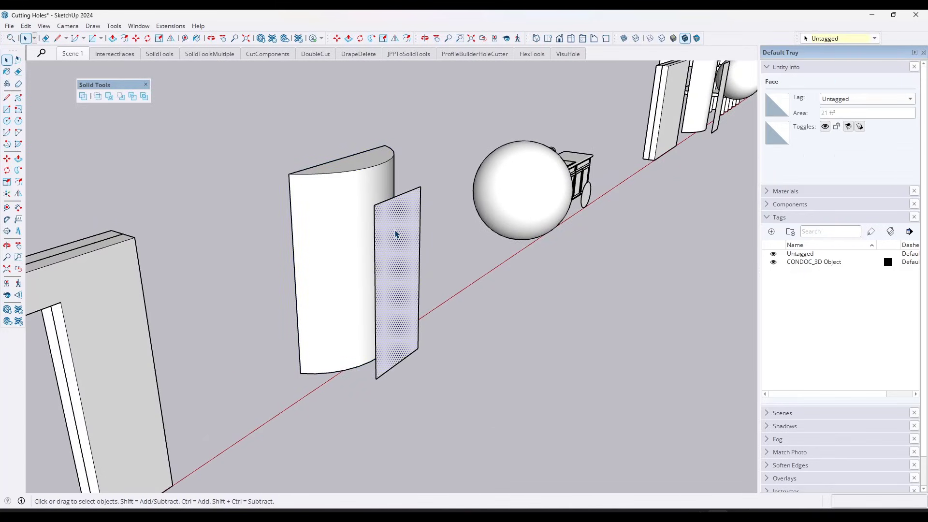
double_click(400, 237)
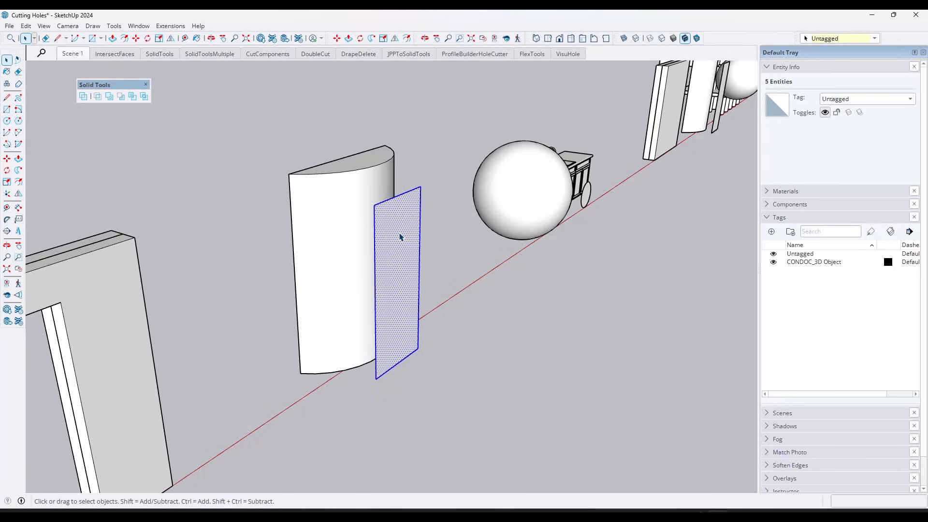
key(m)
drag(379, 253, 290, 287)
key(space)
Step: Open the curved wall group for editing and turn on the display of hidden geometry
click(369, 227)
scroll(290, 201, up, 6)
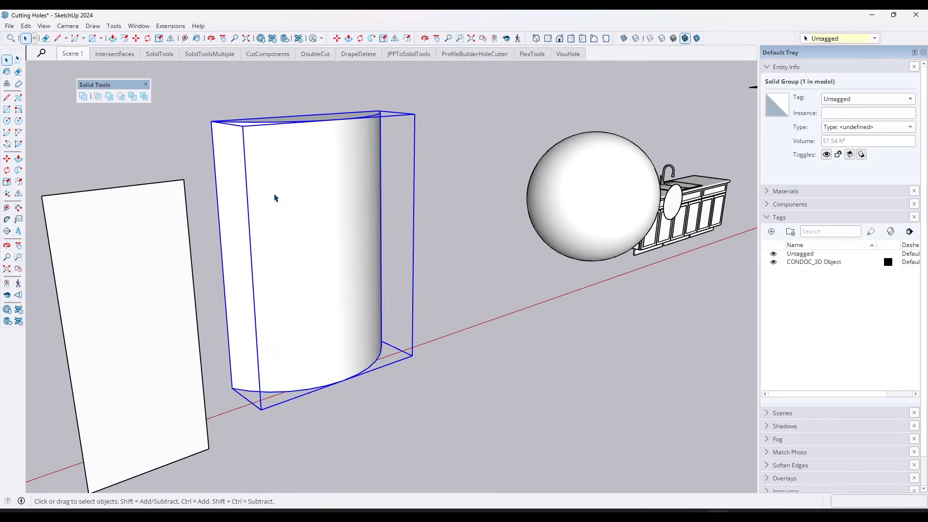
double_click(282, 190)
click(67, 25)
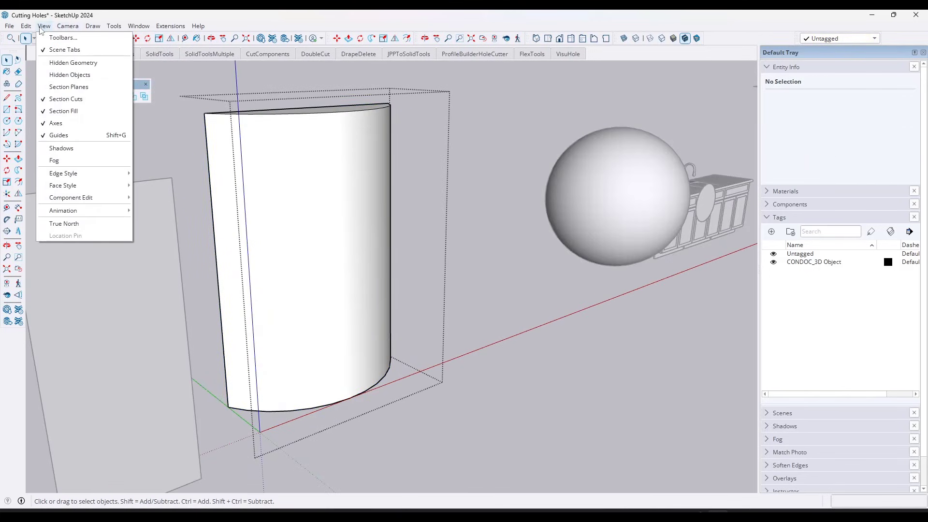
click(62, 63)
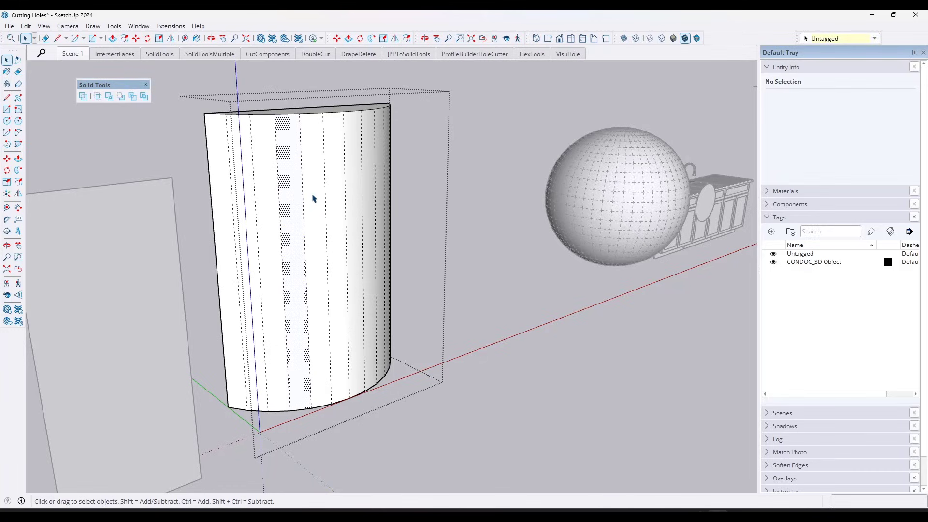
Step: Select several facets of the curved wall one by one to examine the flat faces that make up its curve
click(330, 198)
click(352, 200)
click(367, 199)
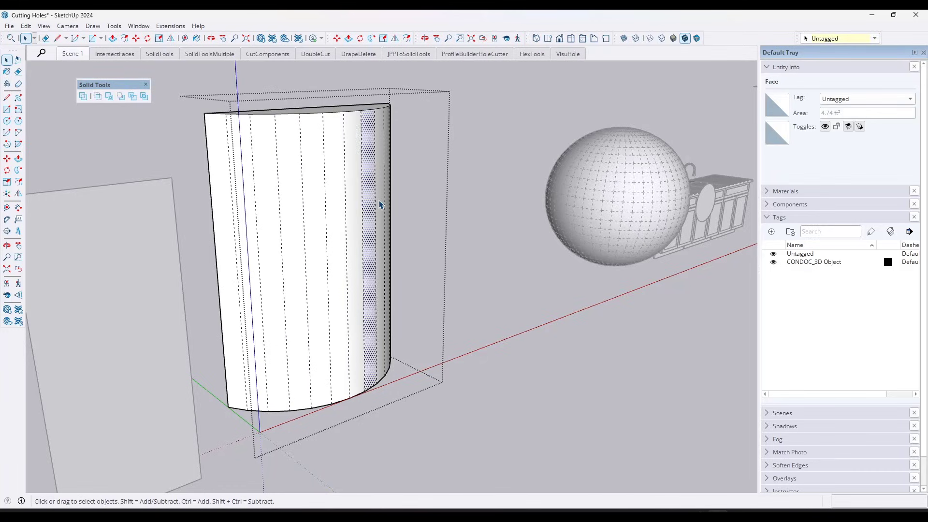
click(379, 202)
click(356, 216)
click(327, 220)
click(307, 220)
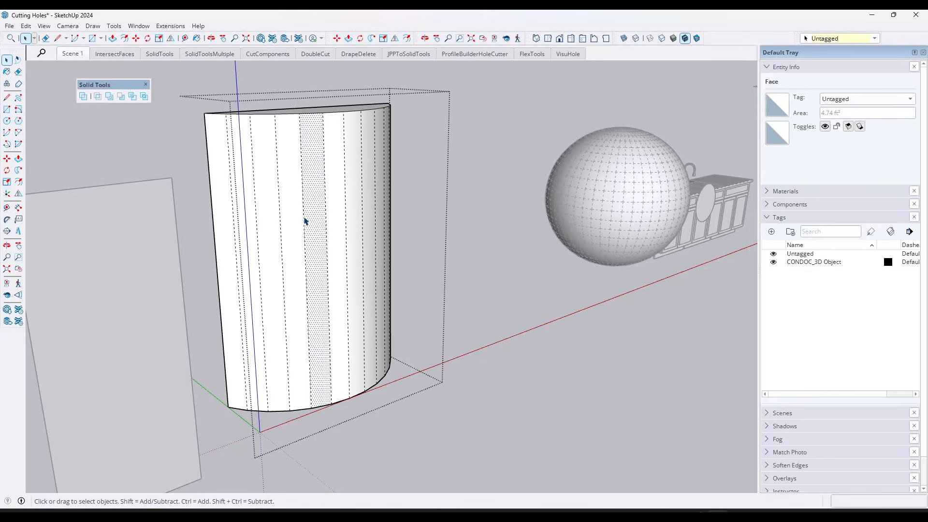
click(297, 218)
middle_drag(321, 201, 277, 261)
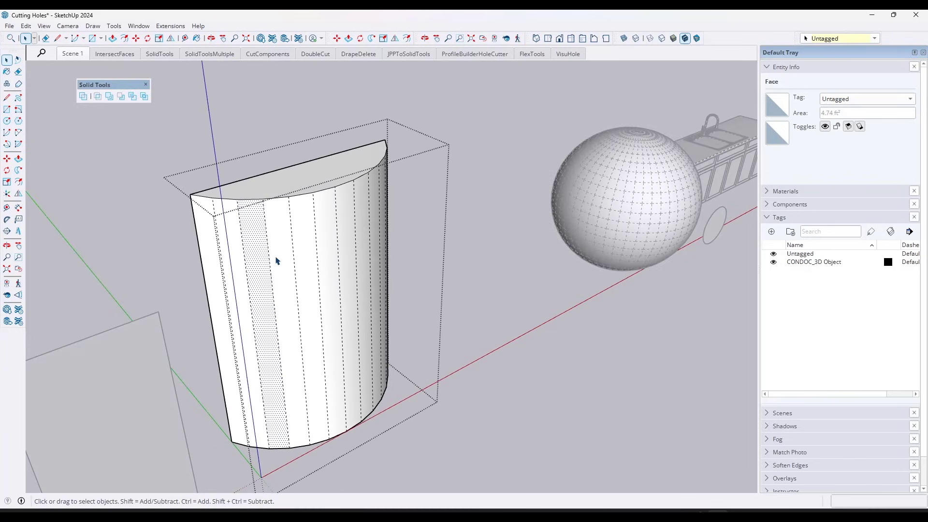
Step: Turn off hidden geometry and try to push/pull the smooth curved face inside the wall group
click(465, 245)
click(44, 26)
click(80, 62)
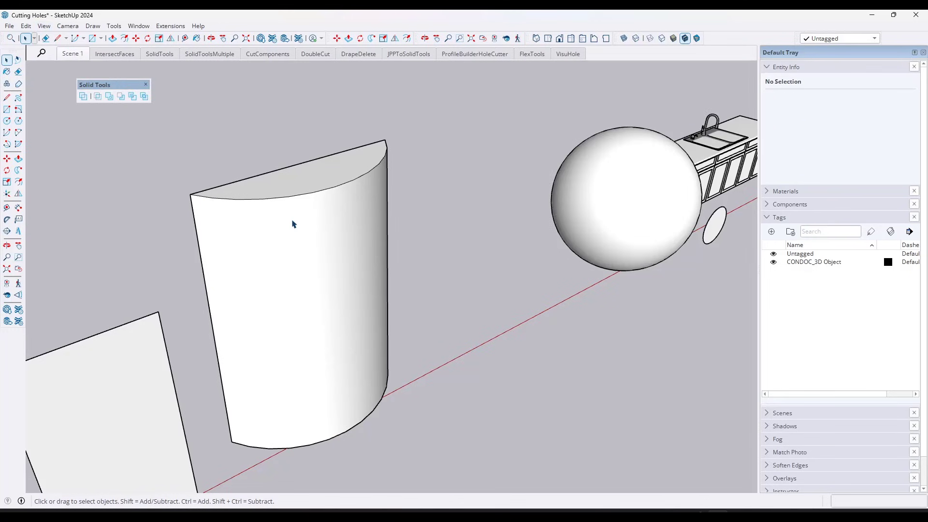
double_click(292, 224)
key(p)
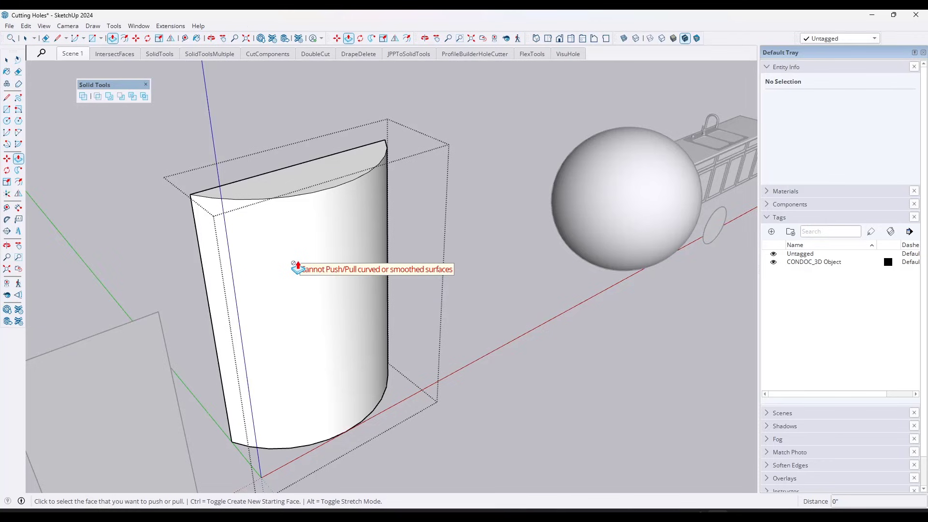
key(space)
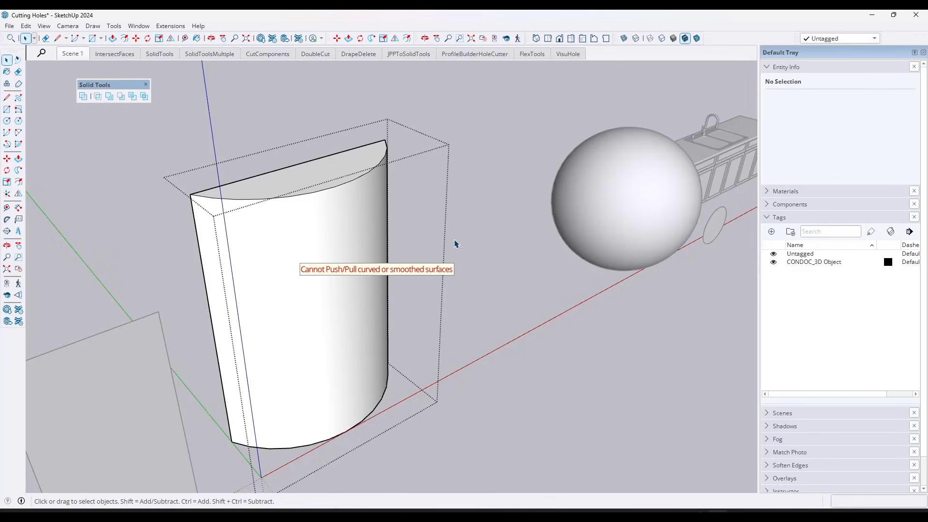
click(434, 245)
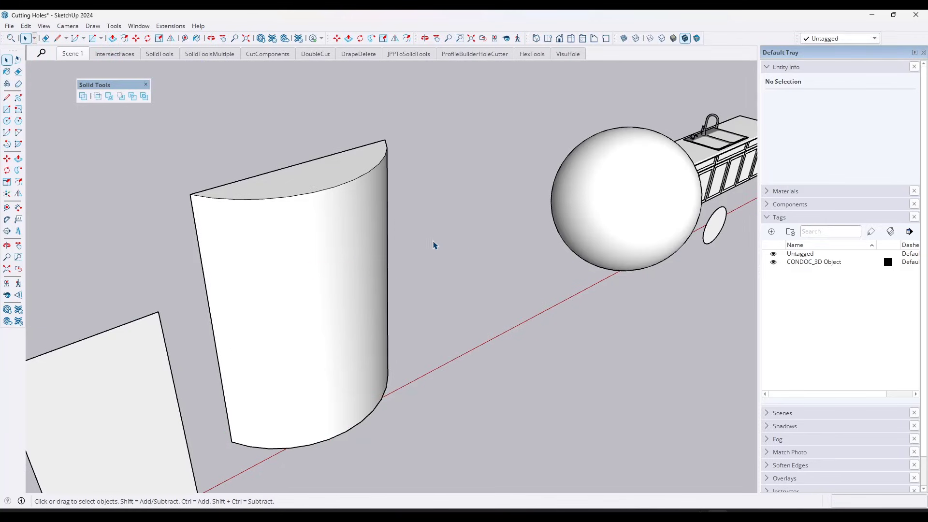
Step: Turn hidden geometry back on and push one facet of the curved wall inward by about 1' 5 1/8"
click(43, 26)
click(56, 57)
double_click(281, 244)
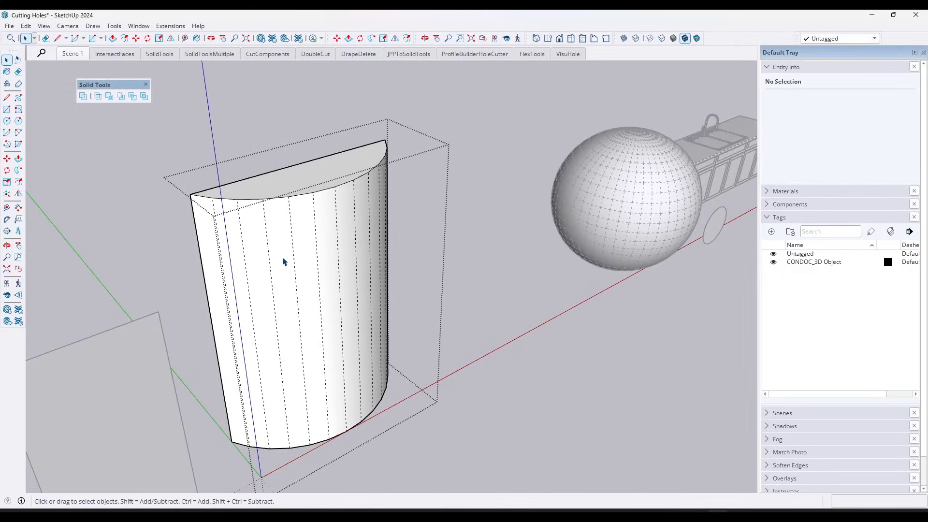
key(p)
click(278, 269)
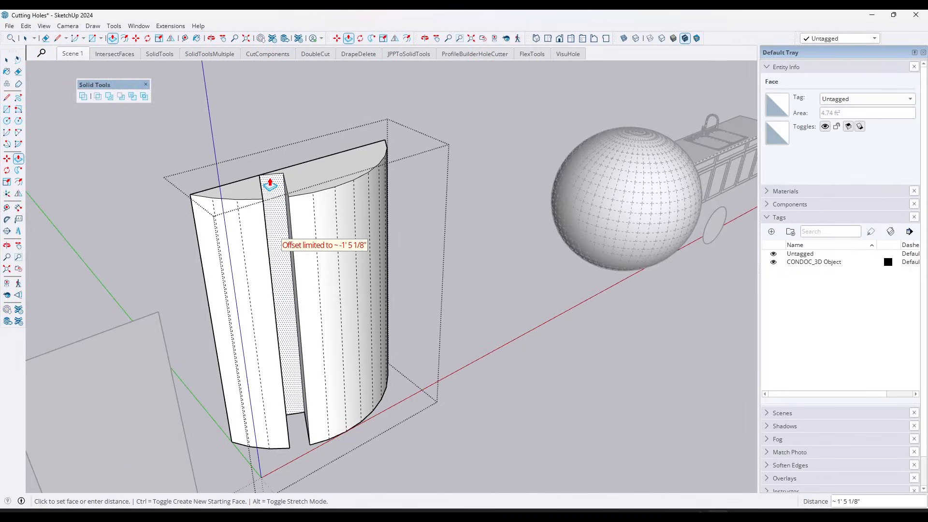
click(270, 184)
Step: Pull the adjacent facet of the curved wall outward by 8 7/16" and push the one beside it inward about 1' 8 1/2"
click(293, 196)
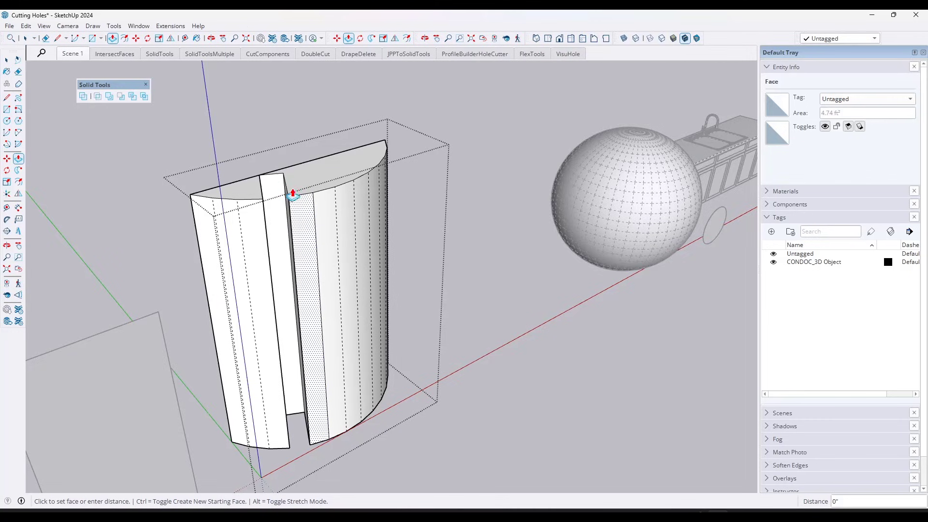
click(313, 231)
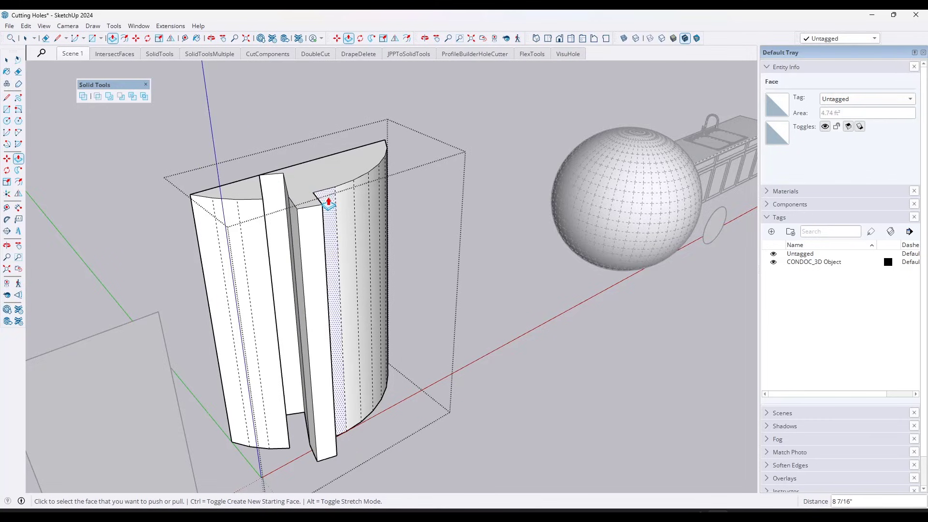
click(328, 202)
click(281, 155)
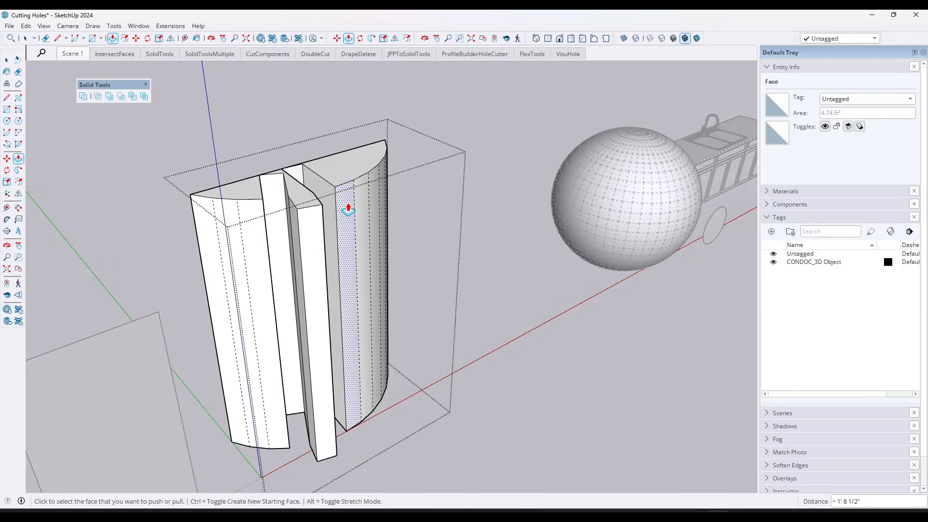
middle_drag(338, 191, 314, 249)
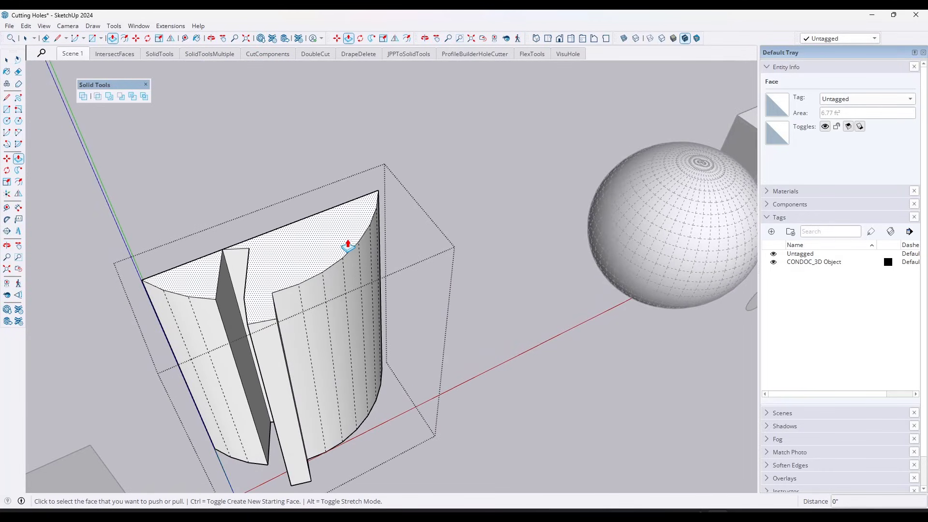
Step: Undo the facet push/pulls, leave the curved wall group and turn off hidden geometry
key(ctrl+z)
key(ctrl+z)
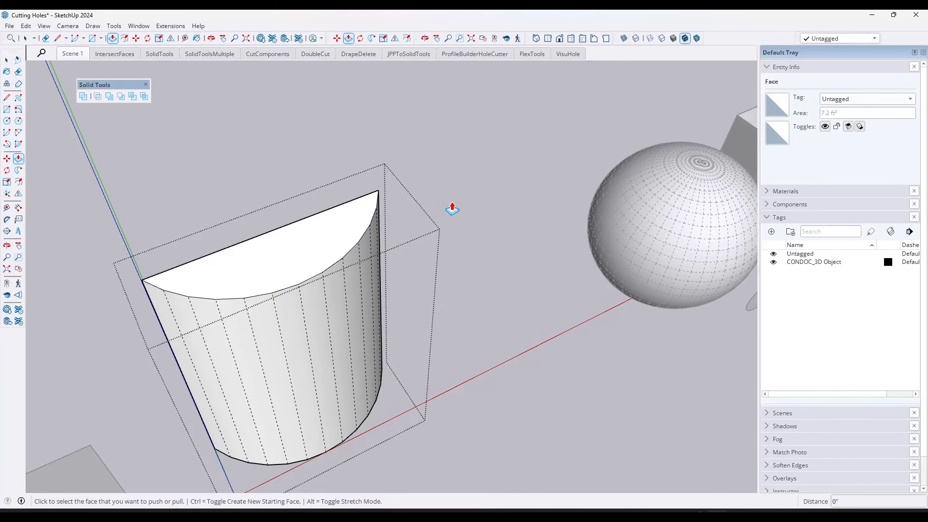
key(space)
scroll(448, 174, down, 8)
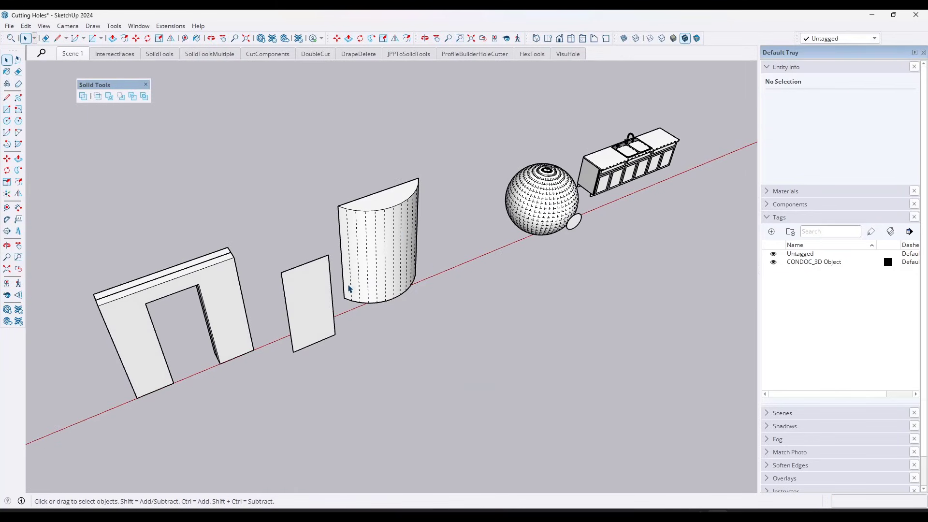
click(40, 27)
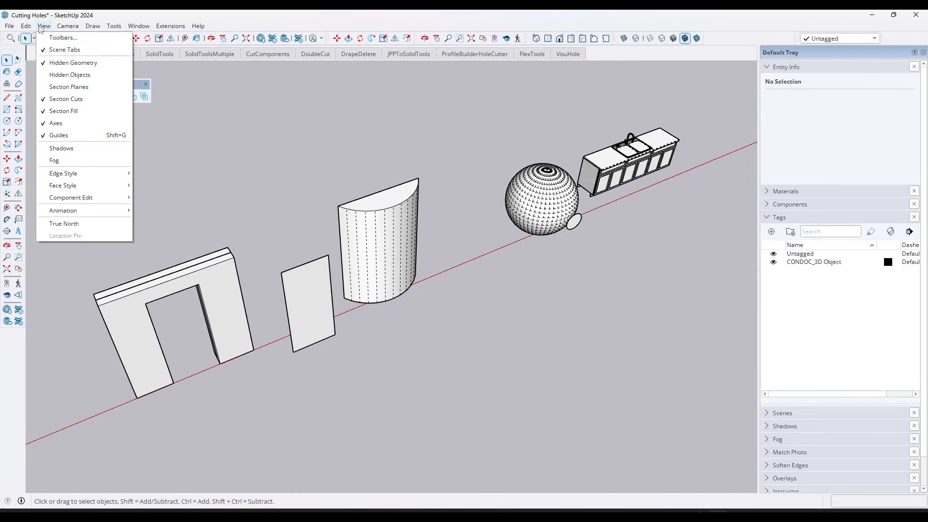
click(73, 60)
Step: Move the door-shaped rectangle with its edges back in front of the curved wall
click(354, 213)
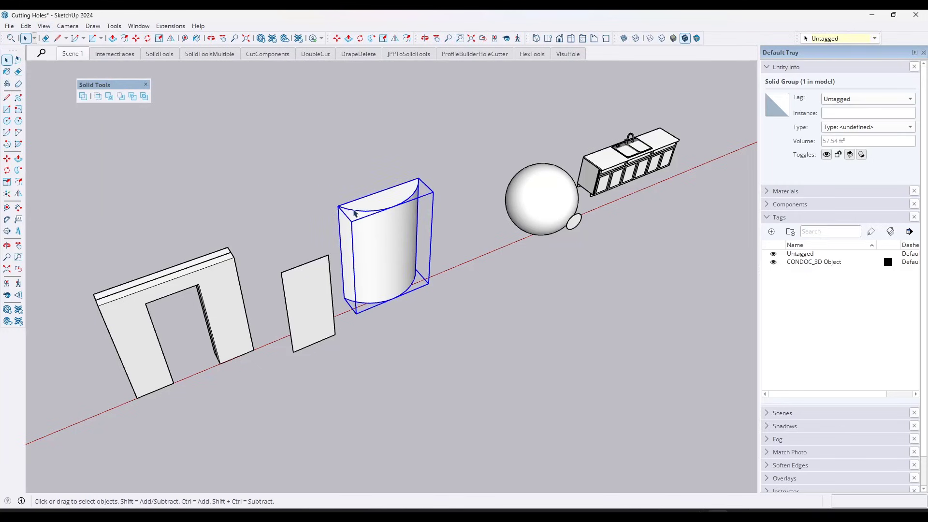
double_click(307, 311)
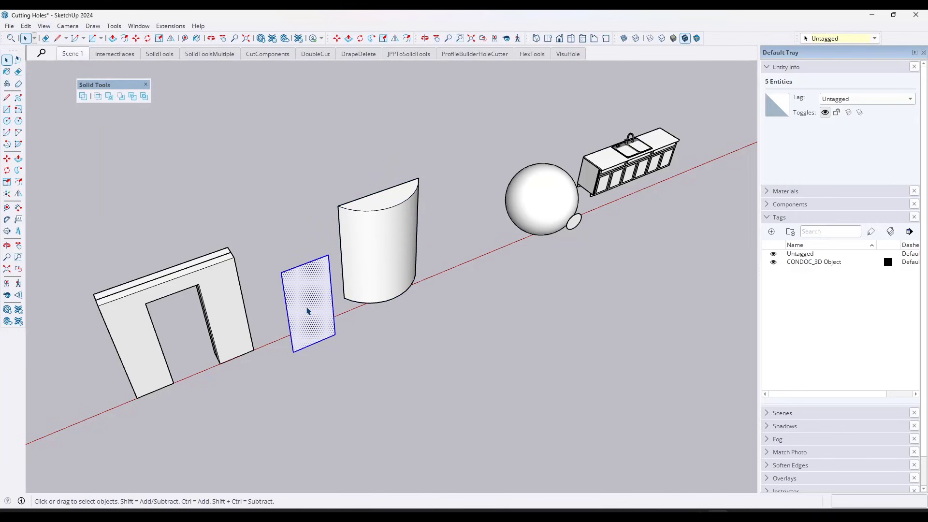
key(m)
click(305, 262)
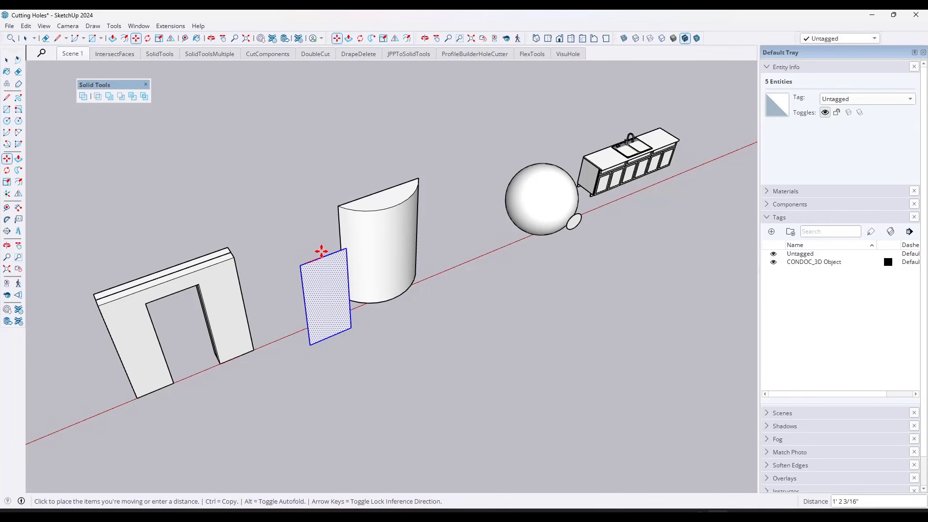
click(391, 207)
Step: Push/pull the door-shaped rectangle through the curved wall into a box protruding on both sides
middle_drag(394, 207, 426, 264)
key(space)
key(p)
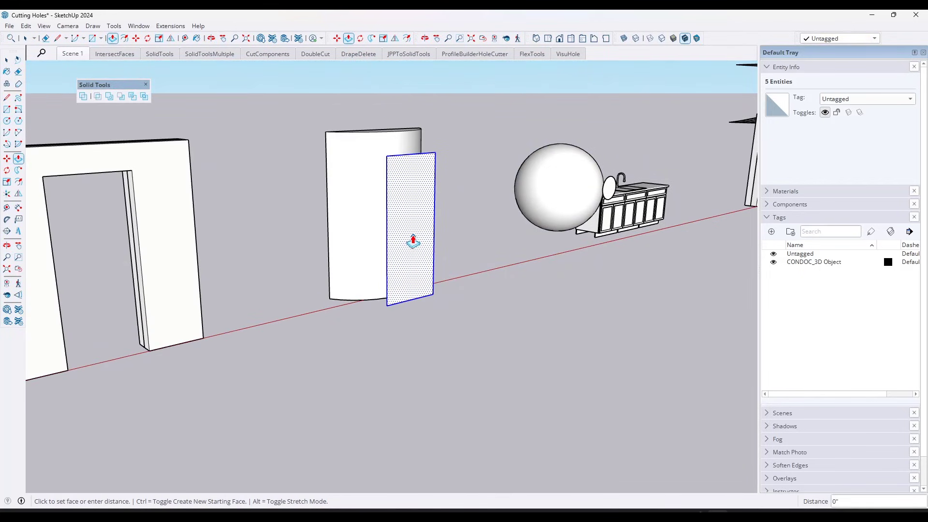
click(414, 236)
click(311, 218)
Step: Select all of the connected box geometry and make it a group
middle_drag(418, 216, 427, 258)
key(space)
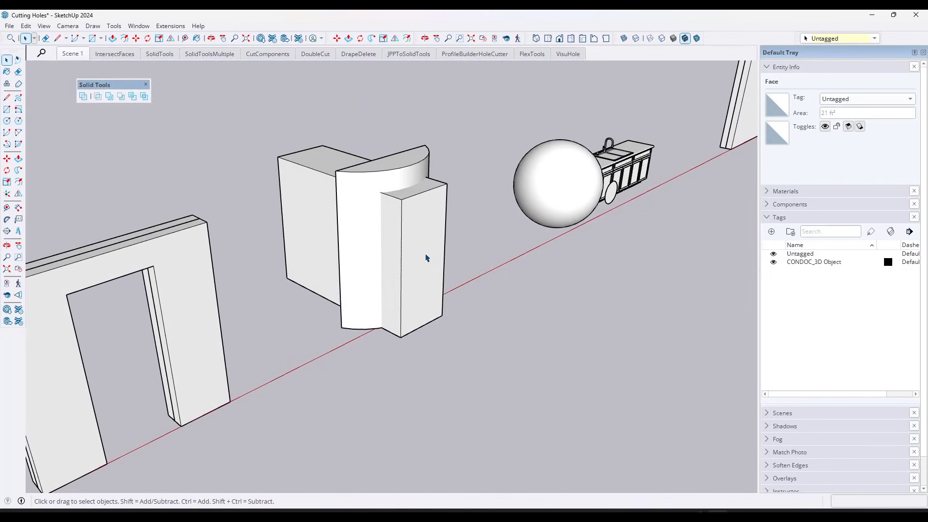
triple_click(427, 258)
right_click(425, 253)
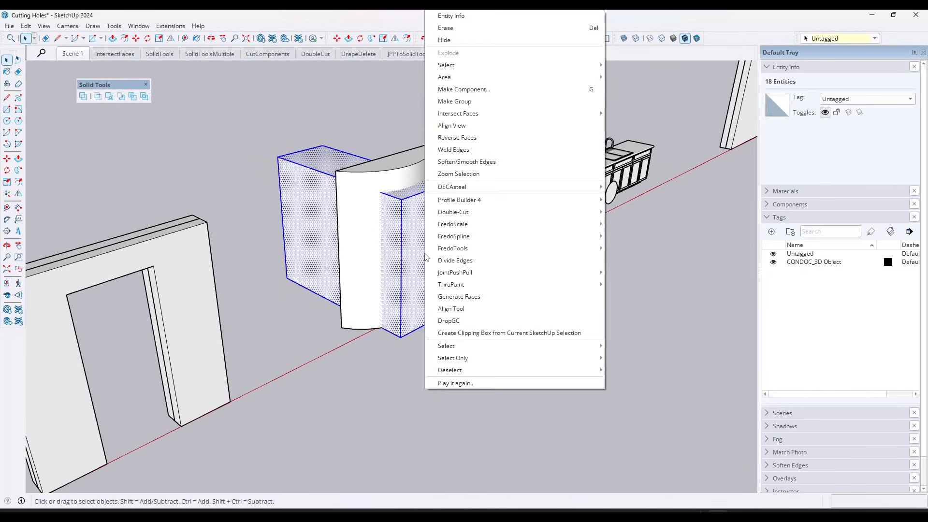
click(454, 102)
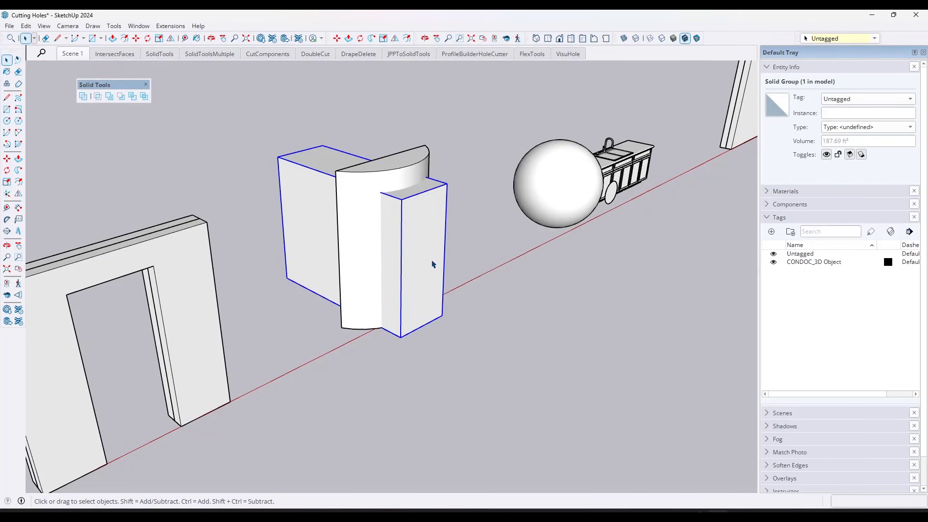
Step: Subtract the grouped box from the curved wall with the Solid Tools to cut the doorway
click(386, 167)
click(416, 235)
click(351, 196)
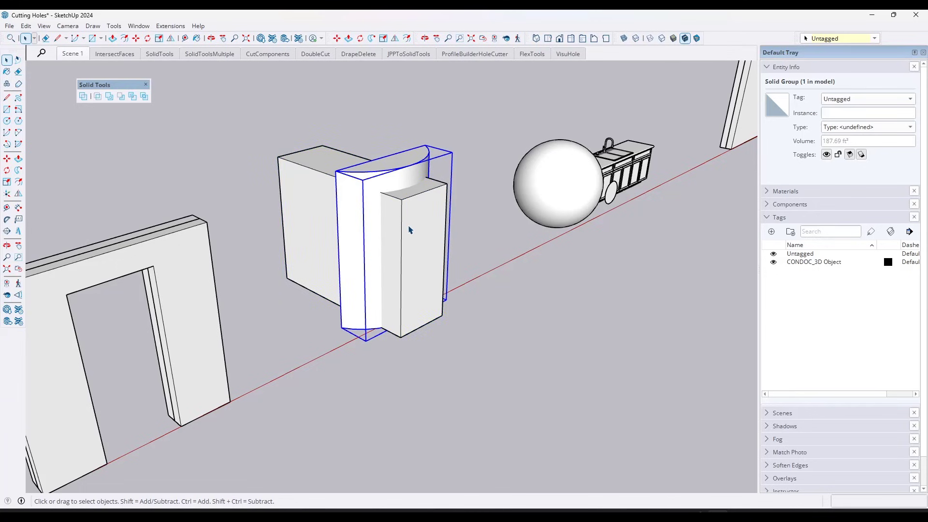
click(496, 314)
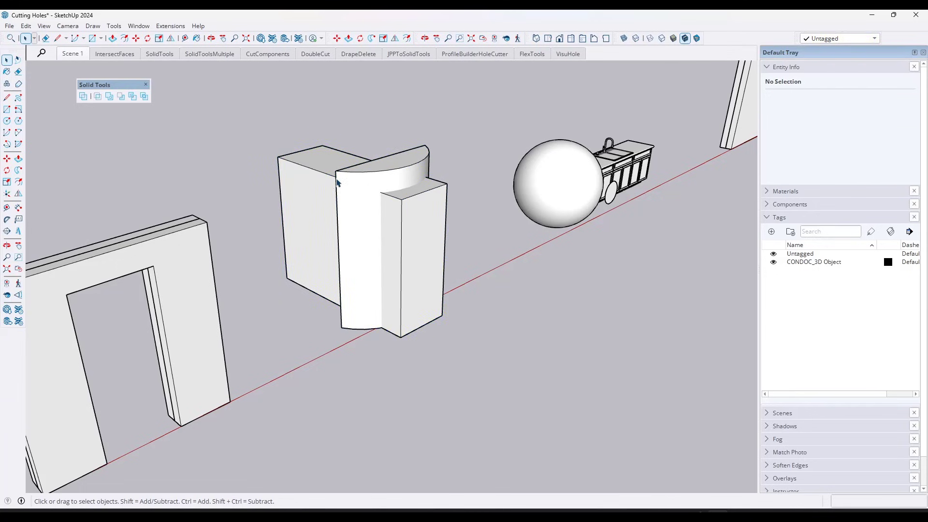
click(120, 98)
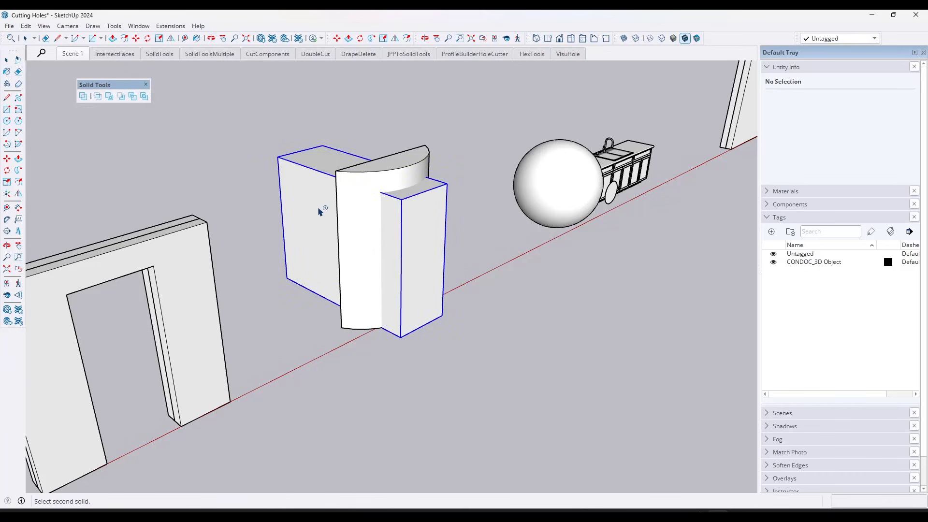
click(364, 229)
middle_drag(447, 248, 332, 252)
scroll(322, 237, down, 2)
scroll(563, 216, up, 5)
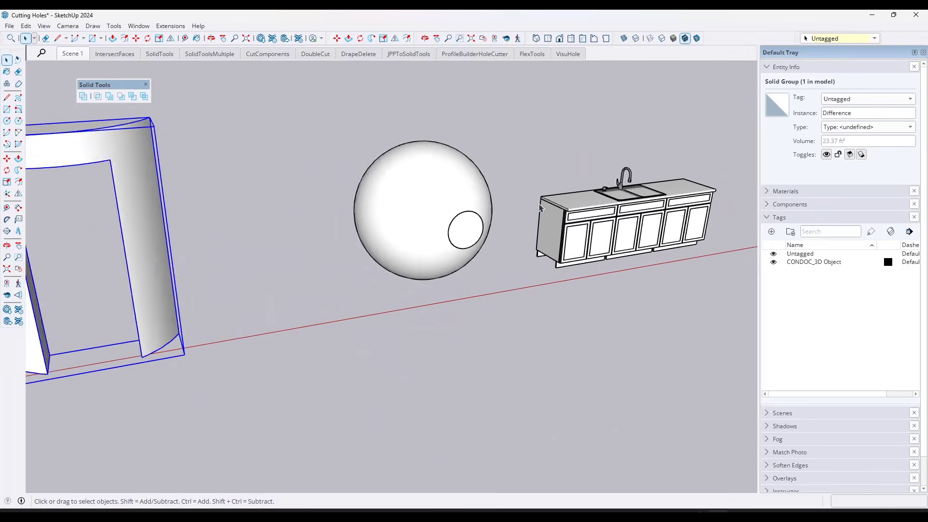
Step: Select all of the sphere's connected geometry and make it a group
click(406, 220)
triple_click(399, 221)
right_click(399, 221)
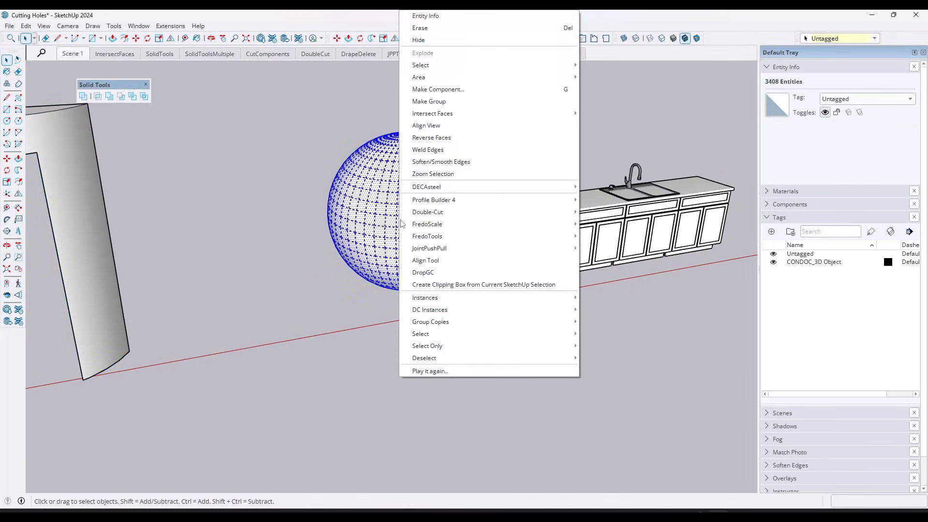
click(434, 102)
Step: Push/pull the circular face in front of the sphere through it into a cylinder protruding on both sides
click(458, 236)
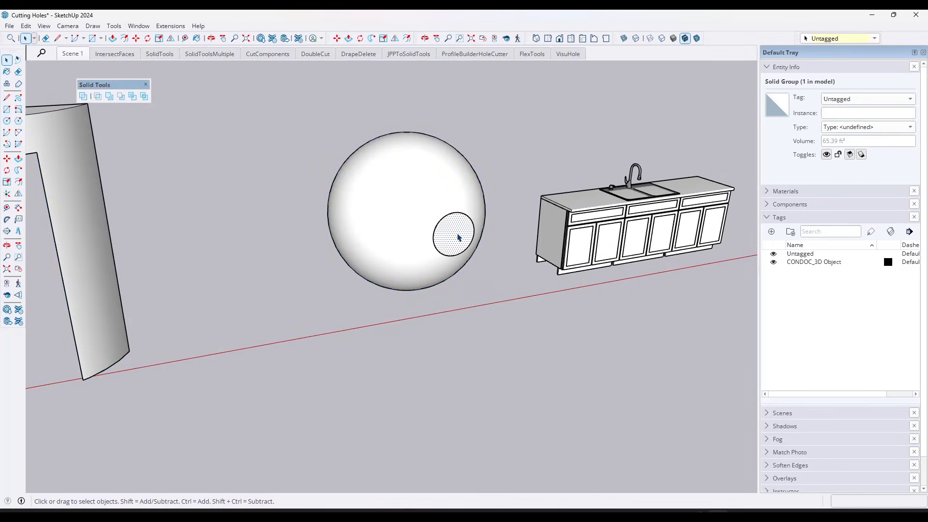
key(p)
click(457, 236)
click(314, 166)
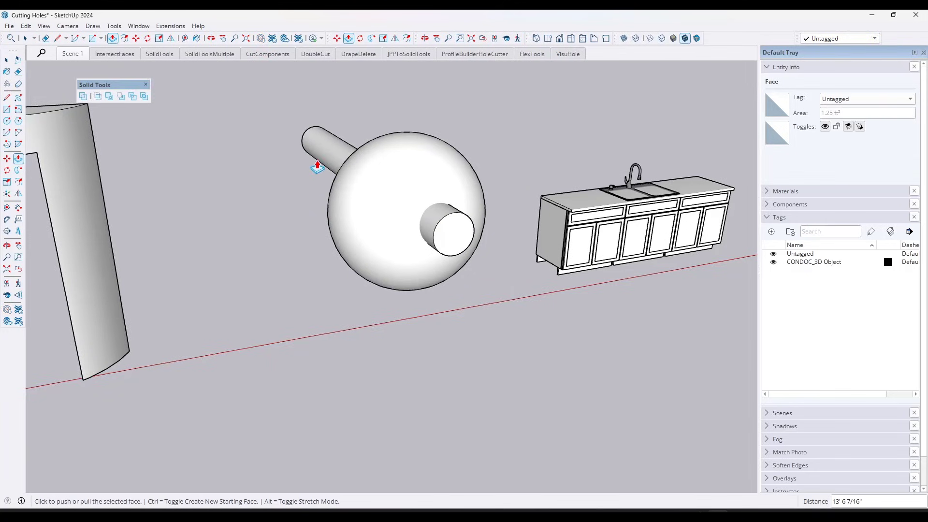
middle_drag(314, 166, 543, 257)
Step: Select the cylinder's connected geometry and make it a group
key(space)
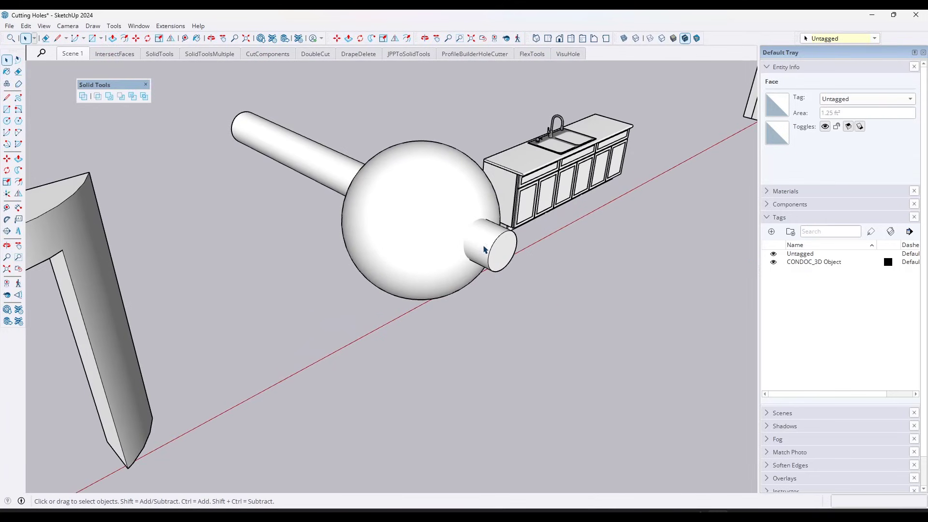
triple_click(488, 249)
right_click(487, 242)
click(514, 101)
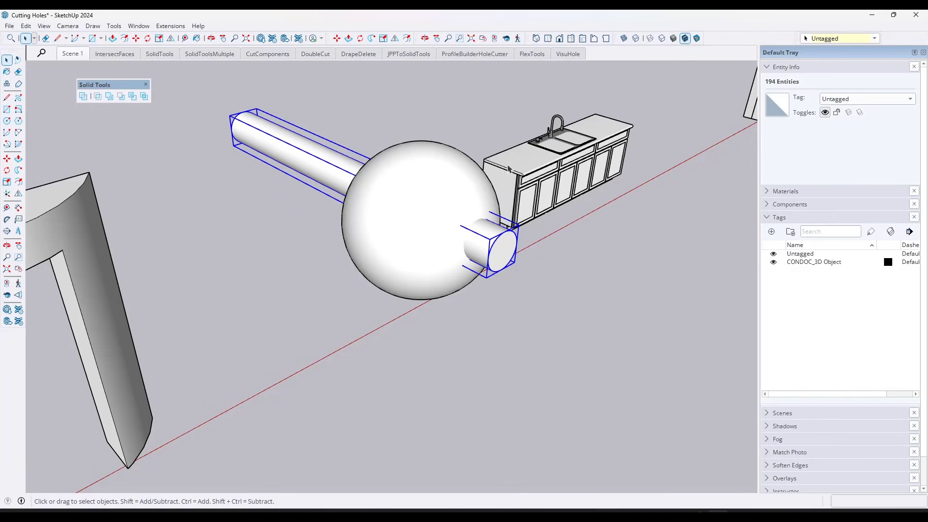
Step: Subtract the grouped cylinder from the sphere with the Solid Tools to cut a round hole through it
middle_drag(543, 253, 436, 222)
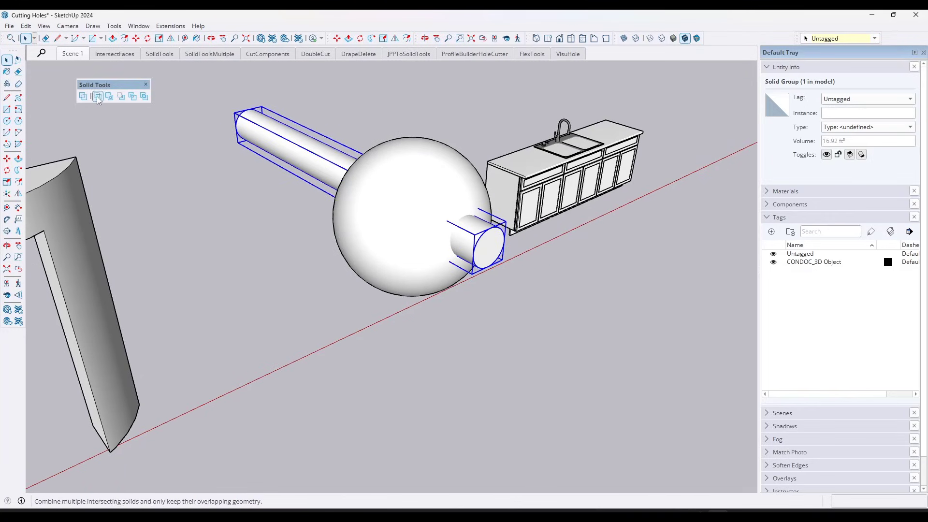
click(118, 97)
click(391, 215)
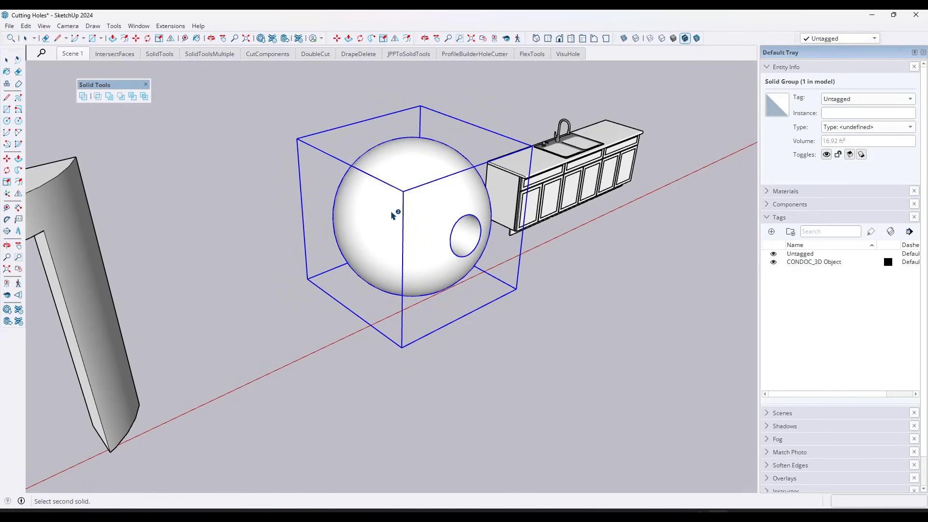
middle_drag(534, 243, 402, 223)
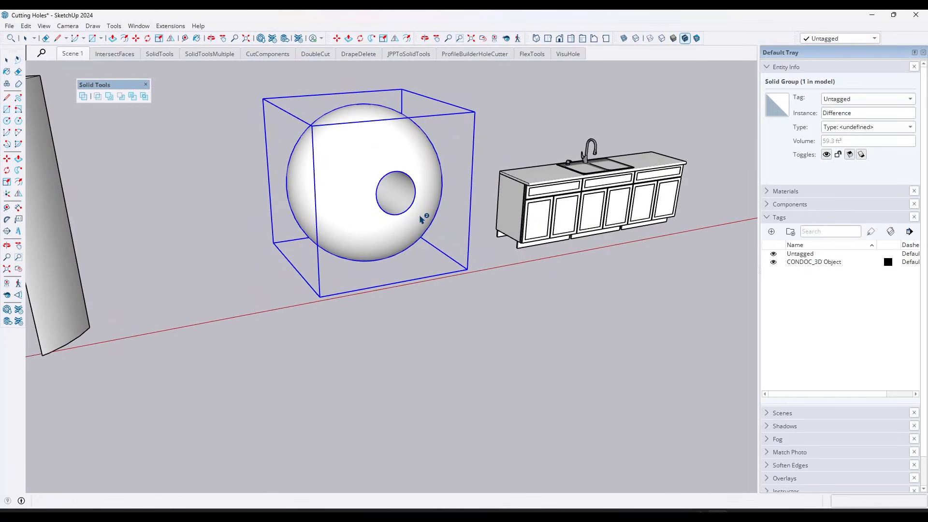
key(space)
scroll(395, 210, down, 1)
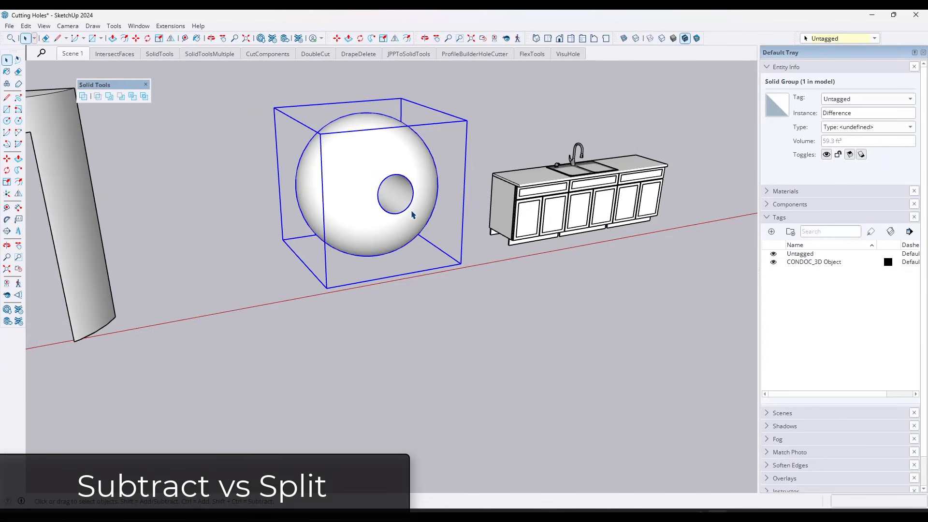
Step: Undo the subtraction and use the Split solid tool on the cylinder and the sphere instead
key(ctrl+z)
middle_drag(410, 224, 445, 239)
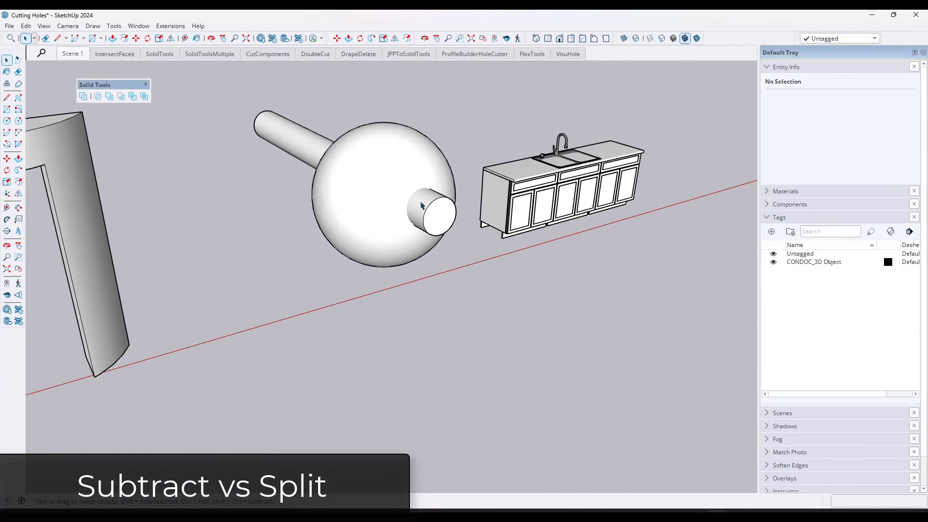
click(145, 97)
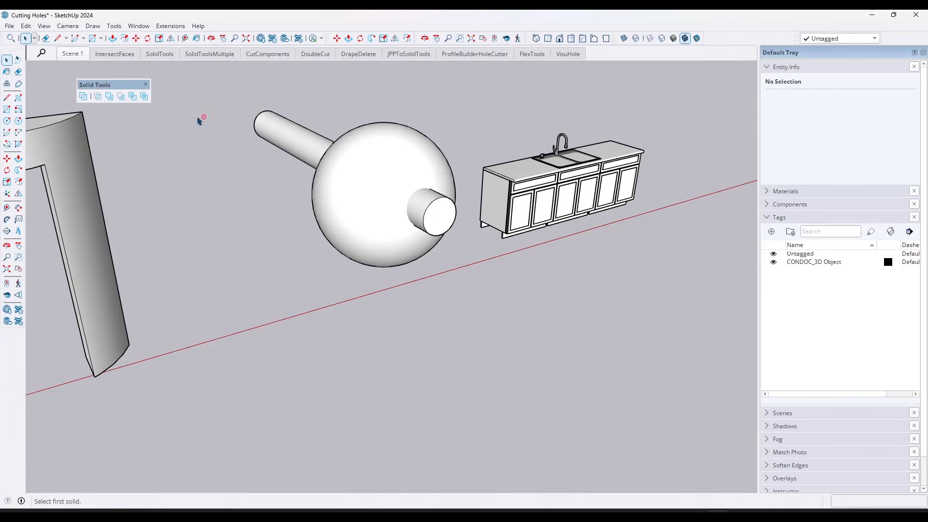
click(433, 214)
click(435, 219)
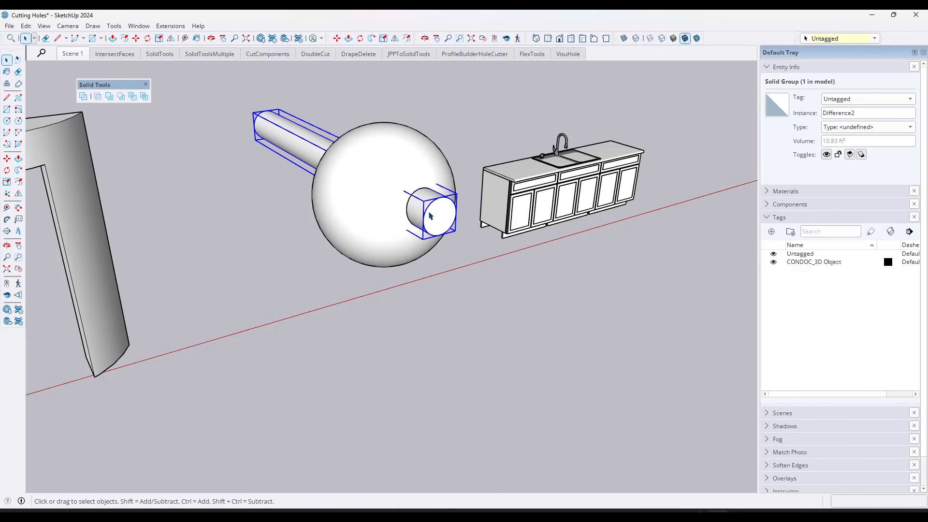
Step: Move the solid made of the cylinder's two protruding ends out beside the sphere
key(m)
click(433, 212)
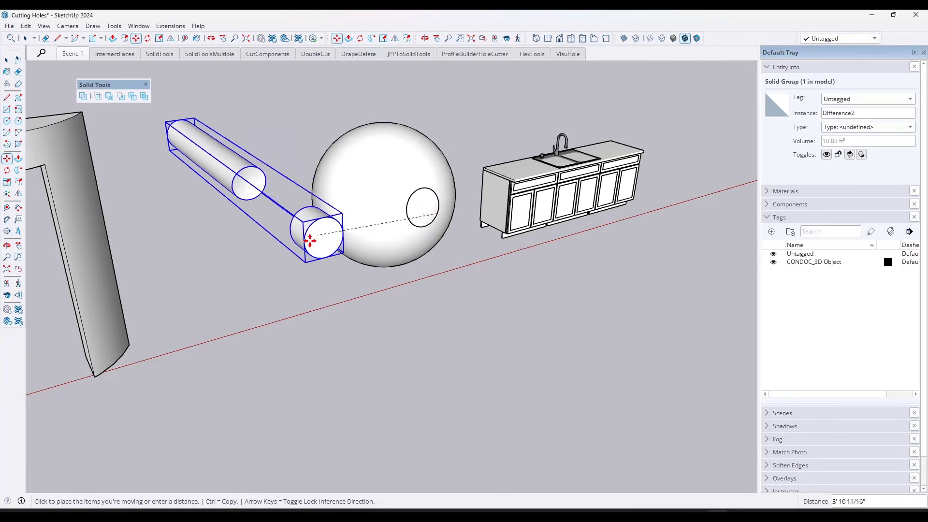
click(294, 252)
key(space)
Step: Move the cylinder core that overlaps the sphere out of the hole to beside the sphere
click(426, 213)
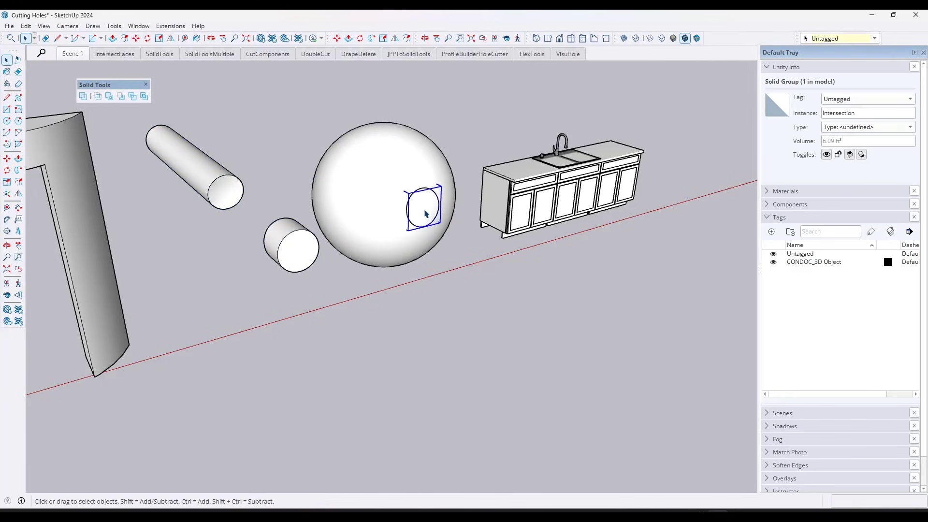
key(m)
click(426, 213)
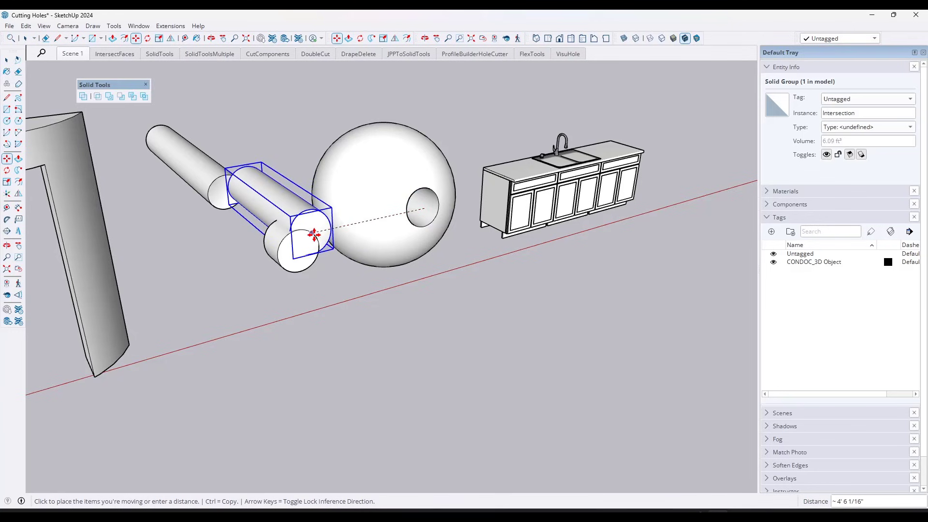
key(space)
Step: Undo the moves of the cylinder pieces
key(ctrl+z)
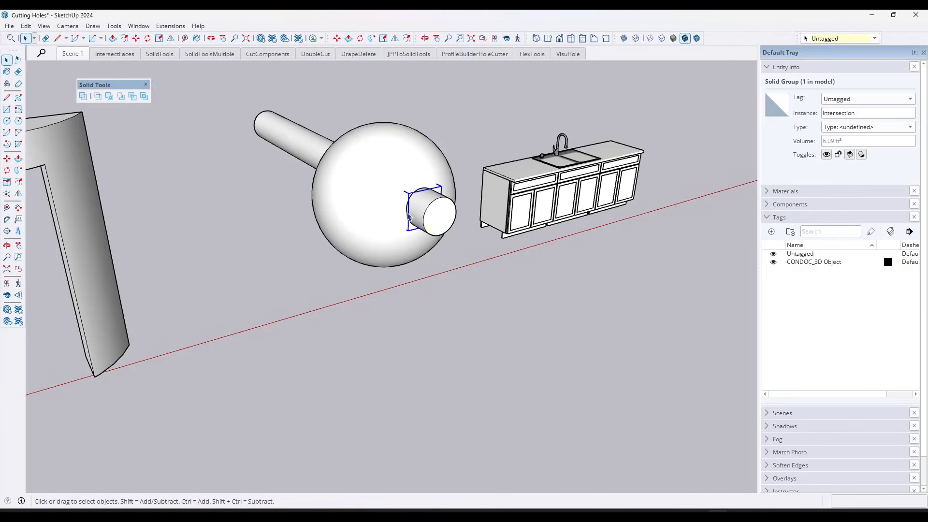
key(ctrl+z)
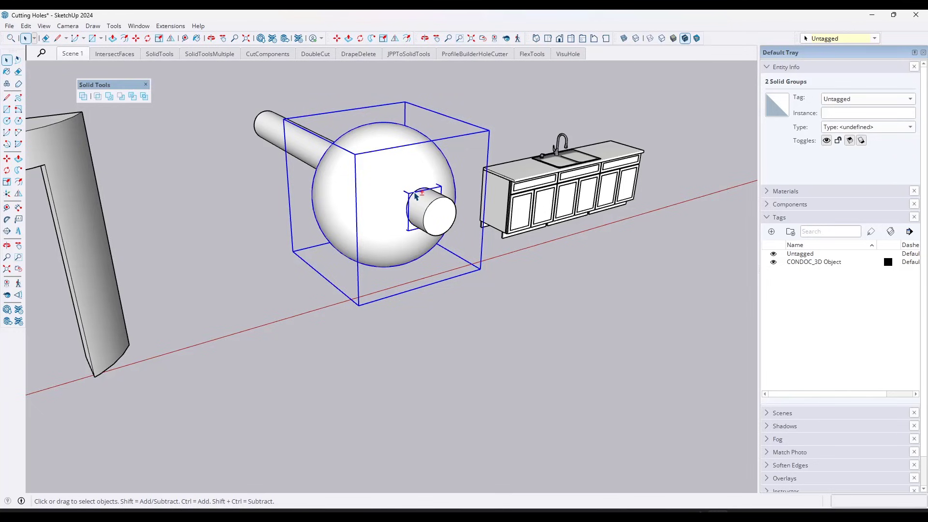
key(ctrl+z)
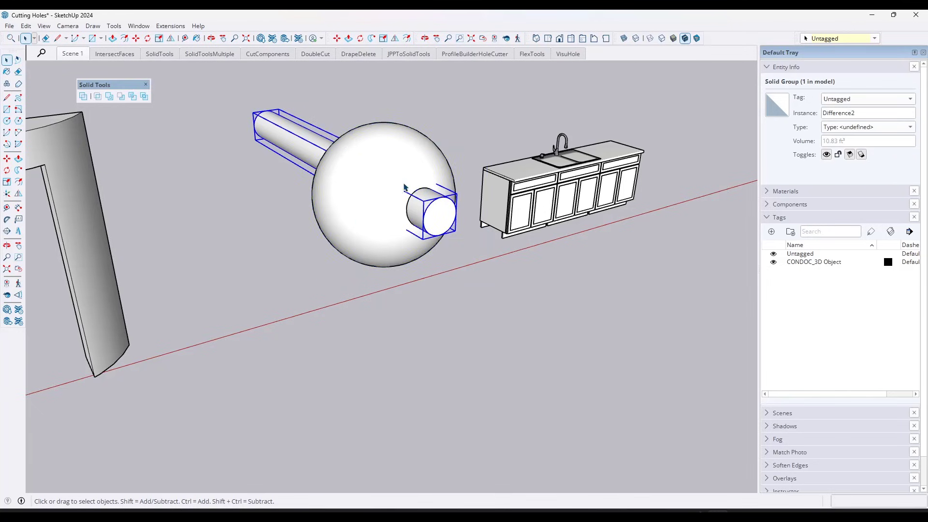
Step: Using X-ray view, select both split cylinder solids and move them about 5' out beside the sphere, restoring the opaque view
middle_drag(404, 184, 263, 122)
drag(246, 111, 433, 215)
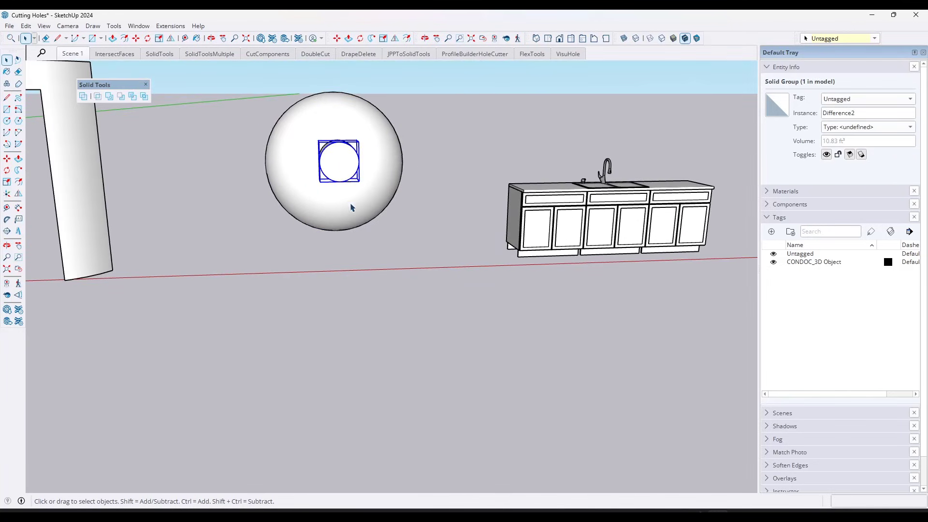
key(x)
middle_drag(331, 161, 413, 217)
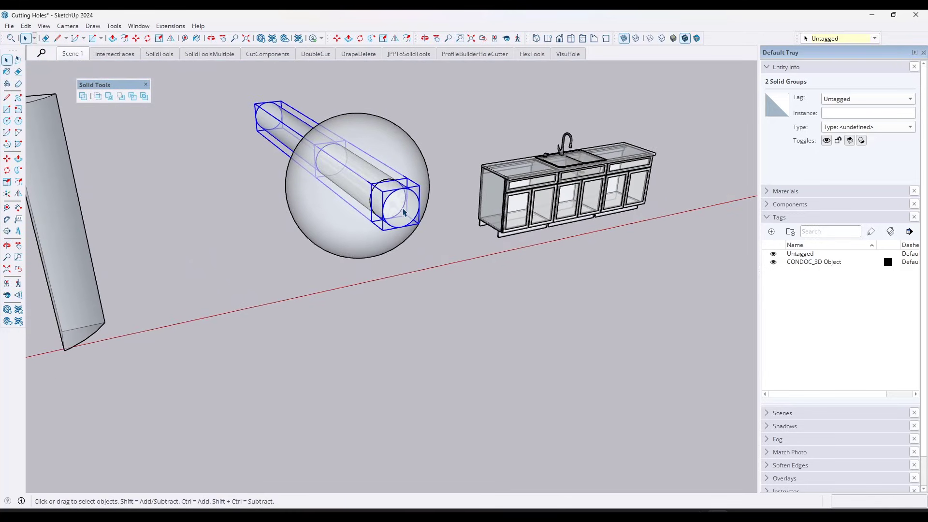
key(m)
click(399, 209)
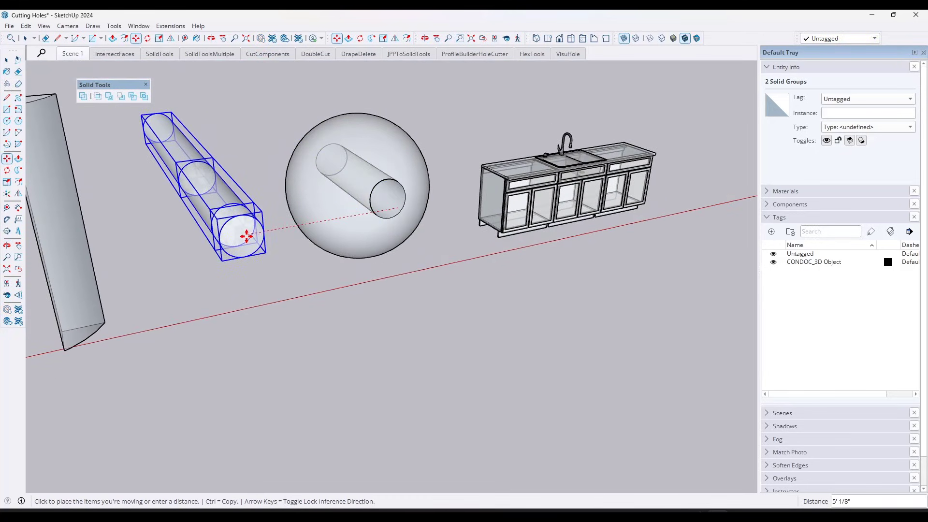
click(247, 236)
key(x)
middle_drag(247, 234, 273, 232)
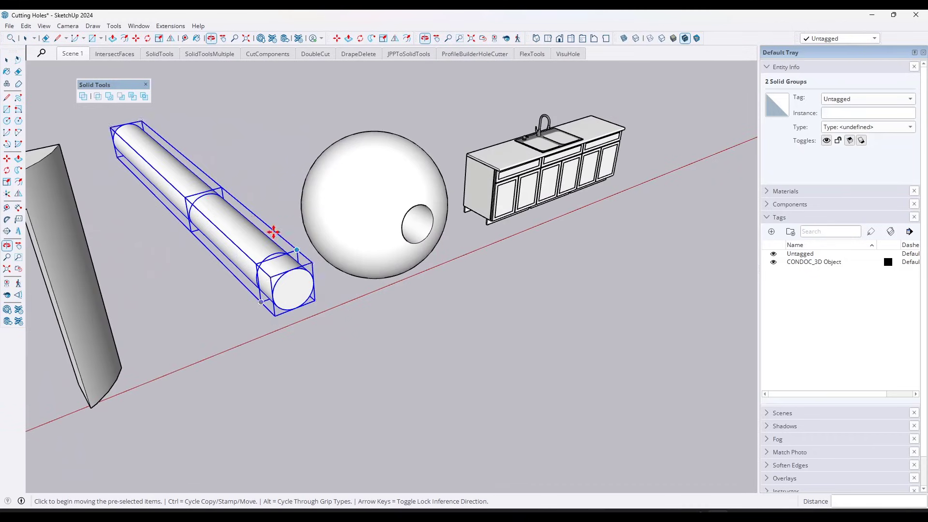
key(space)
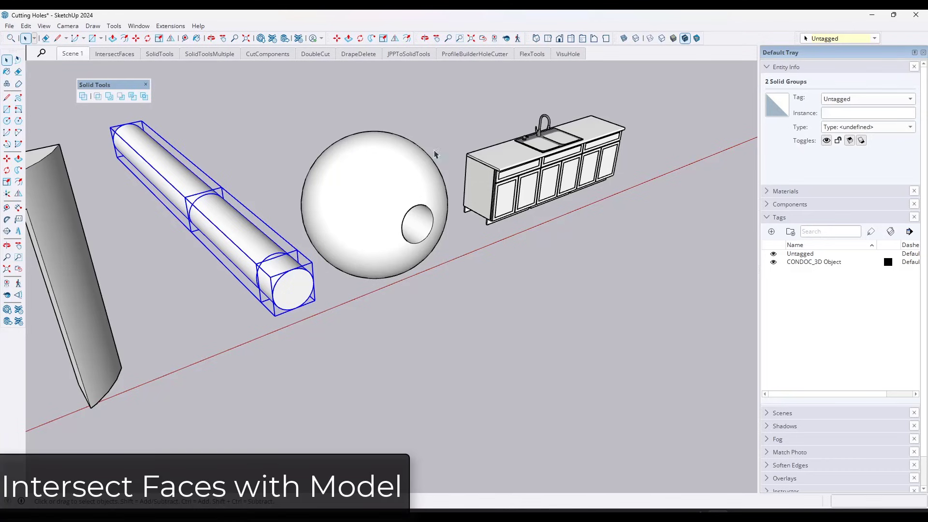
Step: Examine the kitchen countertop group and the double-bowl sink component, comparing their entity types in Entity Info
scroll(621, 125, up, 6)
scroll(587, 131, up, 2)
middle_drag(561, 132, 420, 203)
click(420, 211)
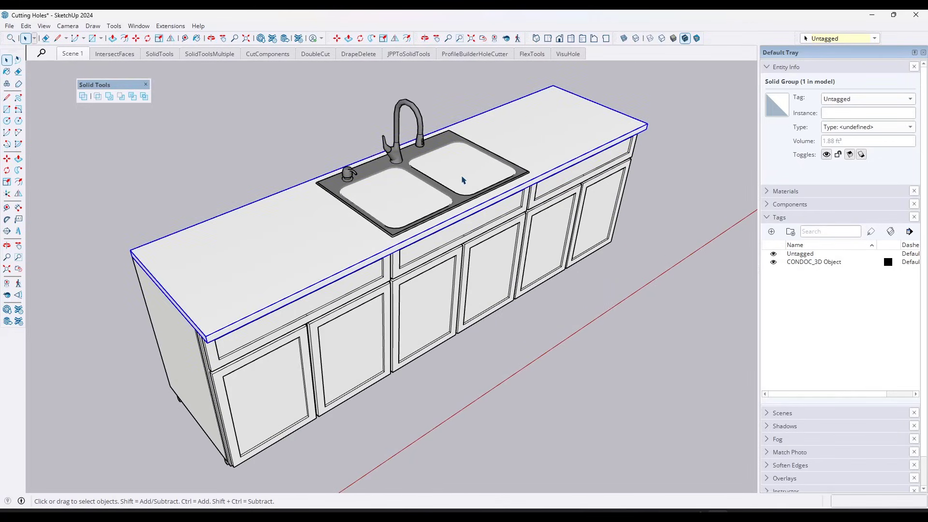
scroll(396, 204, up, 5)
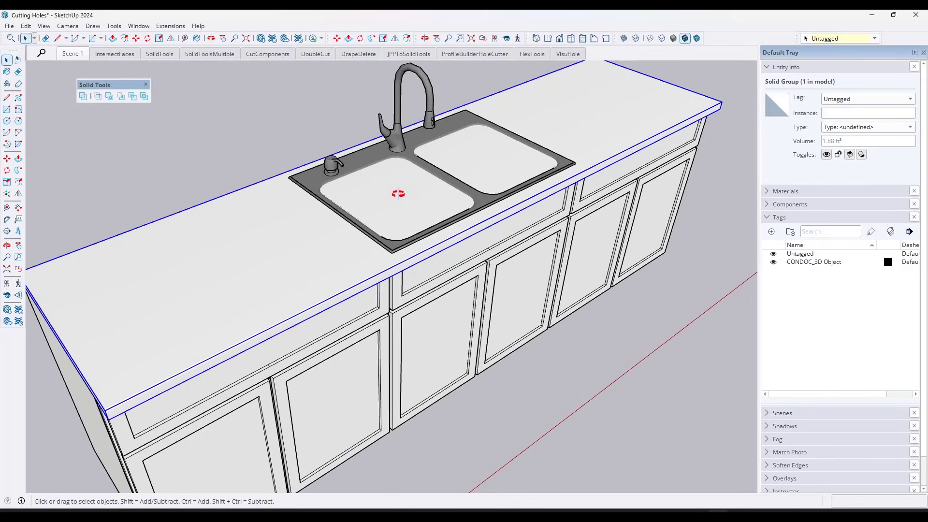
click(396, 154)
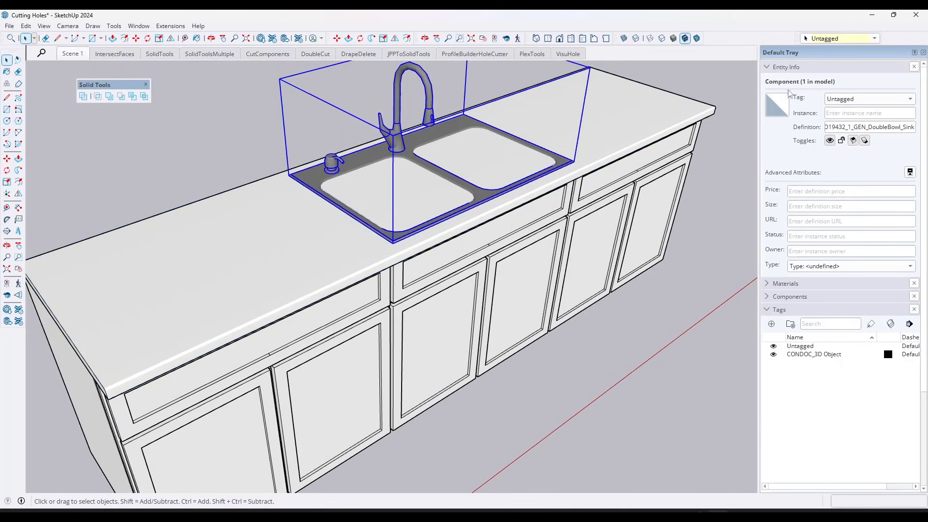
scroll(428, 130, up, 2)
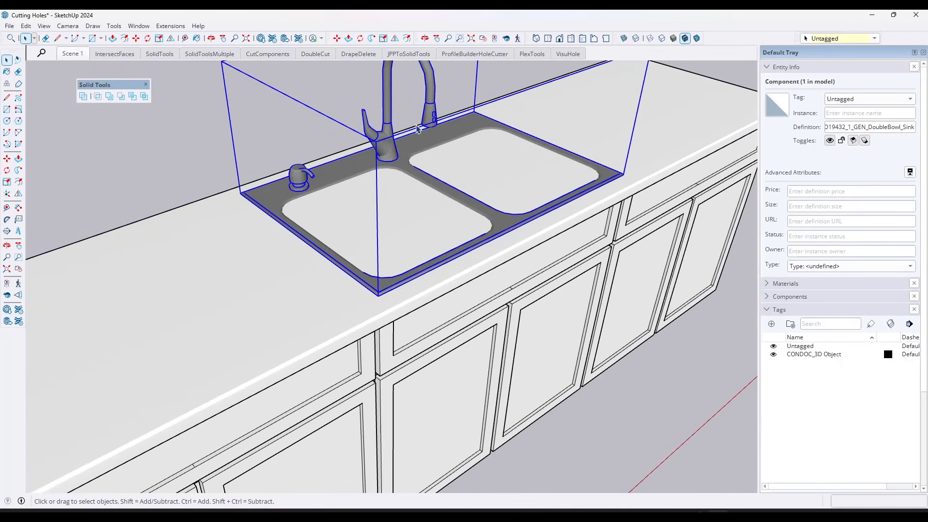
scroll(419, 130, down, 5)
scroll(417, 137, up, 6)
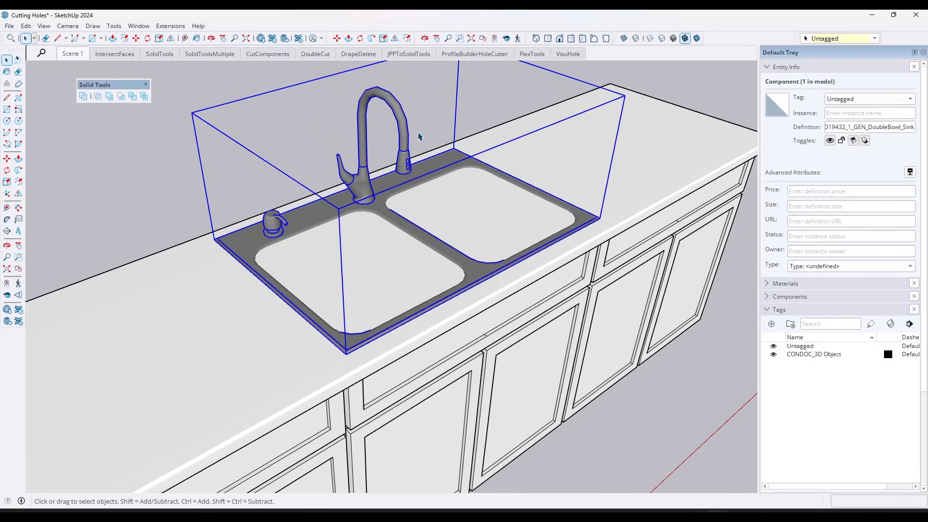
scroll(589, 155, down, 2)
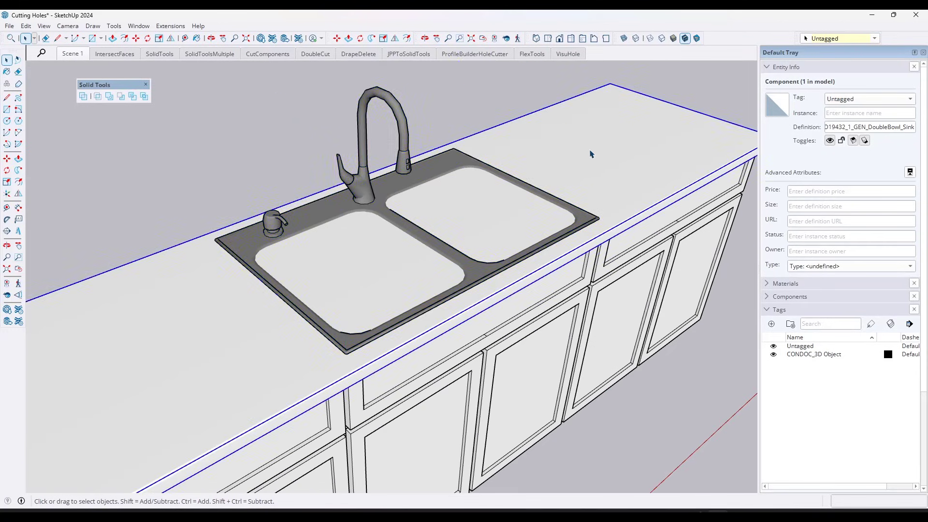
click(589, 154)
scroll(570, 118, up, 3)
middle_drag(480, 187, 413, 133)
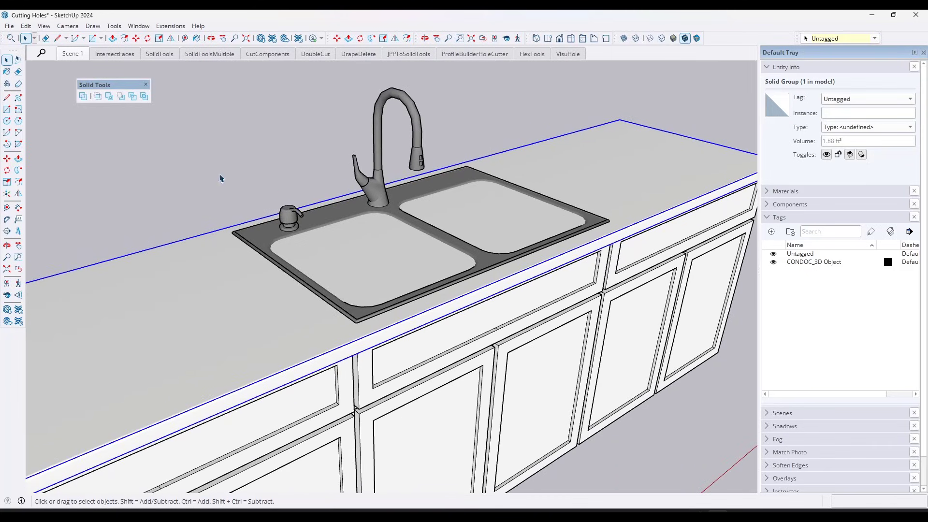
middle_drag(296, 174, 306, 194)
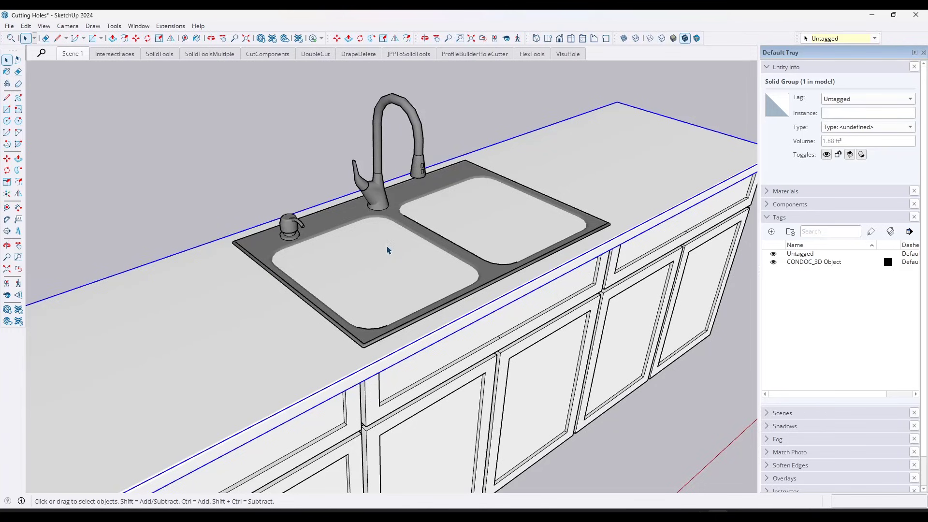
scroll(603, 201, down, 5)
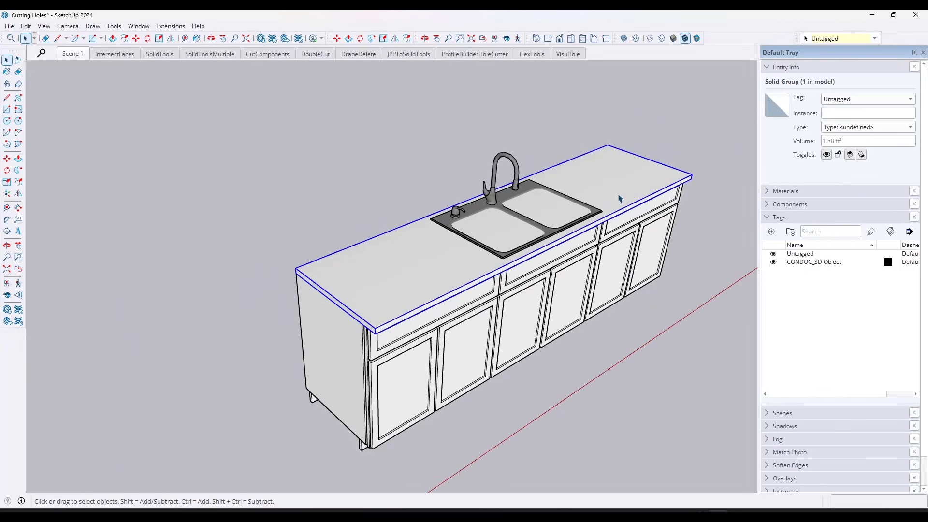
key(m)
click(619, 195)
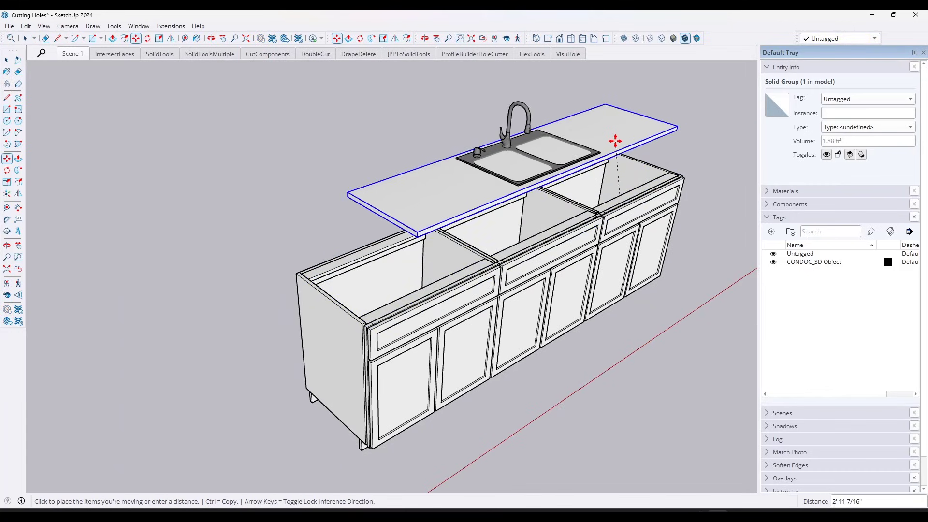
key(Escape)
key(space)
double_click(626, 198)
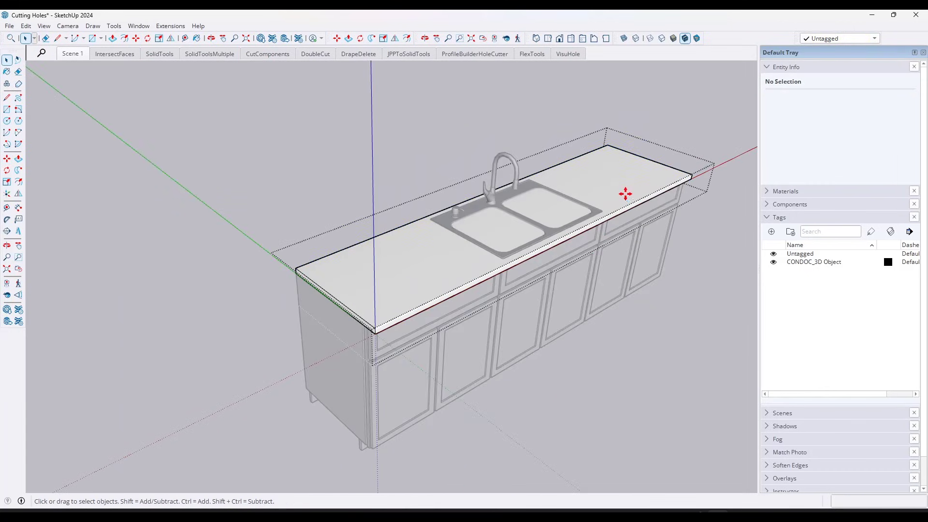
key(m)
click(625, 194)
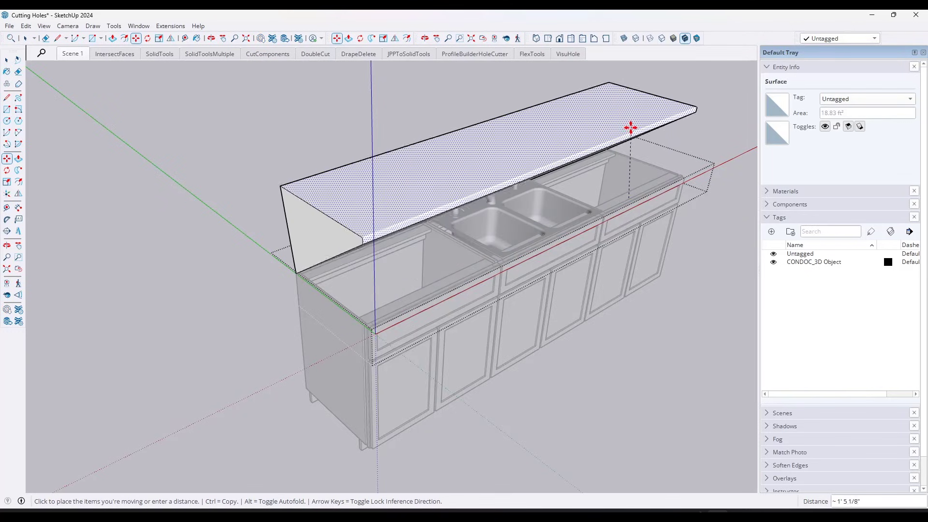
key(Escape)
key(space)
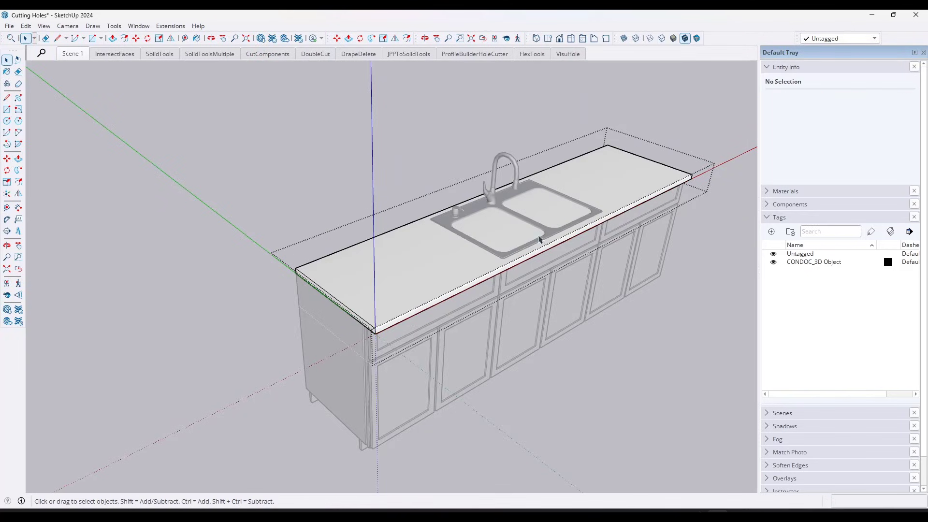
Step: Select the double-bowl sink component and examine how its open bowls sit over the countertop surface
click(544, 237)
scroll(523, 222, up, 3)
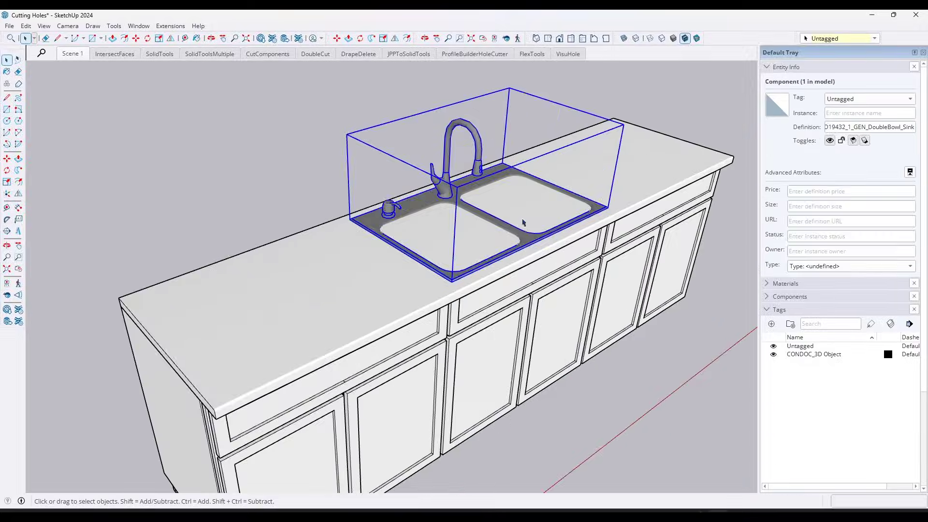
scroll(474, 144, up, 2)
scroll(476, 194, down, 1)
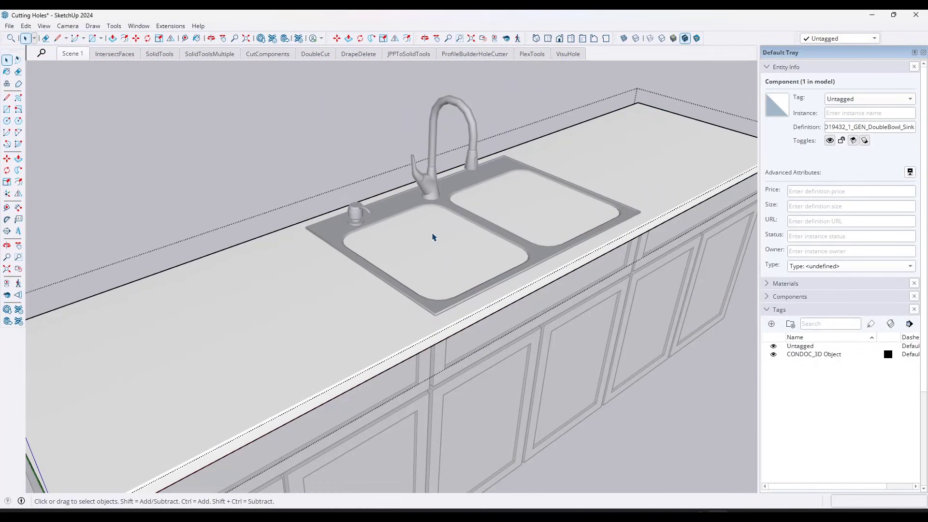
Step: Open the countertop group for editing beneath the sink and turn on the display of hidden geometry
double_click(415, 252)
click(329, 252)
scroll(329, 252, up, 2)
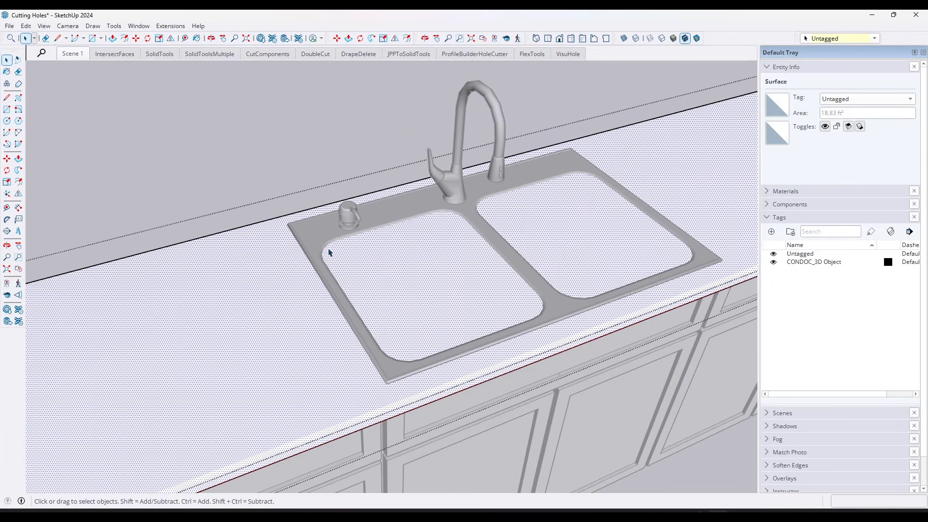
scroll(365, 252, up, 3)
key(l)
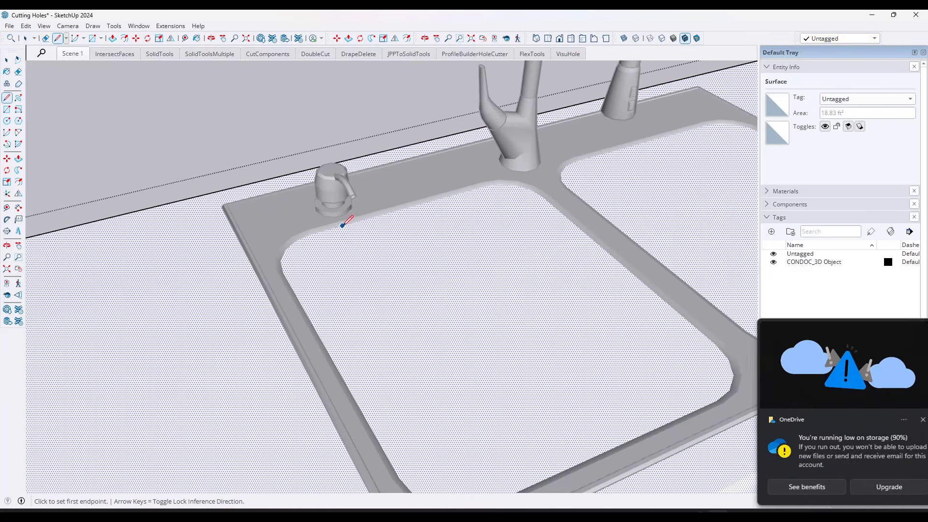
scroll(342, 225, up, 2)
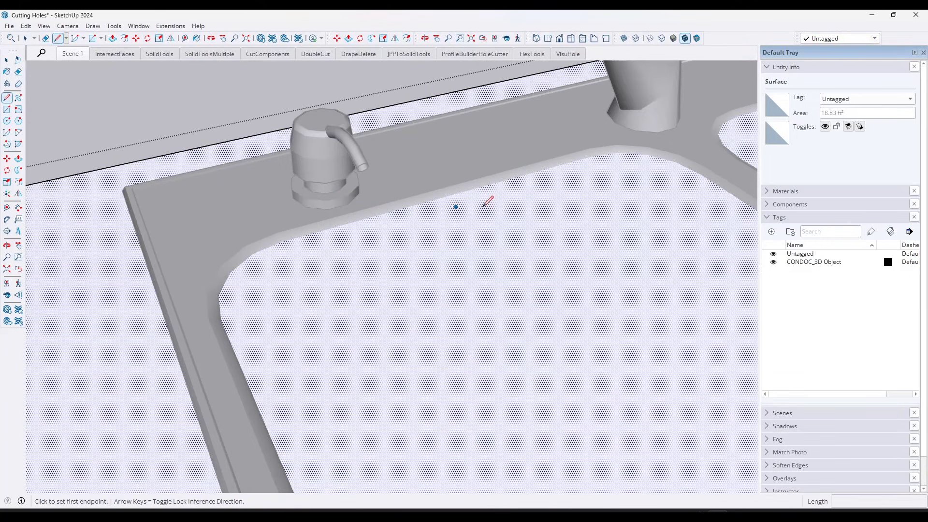
scroll(368, 188, down, 3)
scroll(412, 219, up, 3)
scroll(315, 269, down, 3)
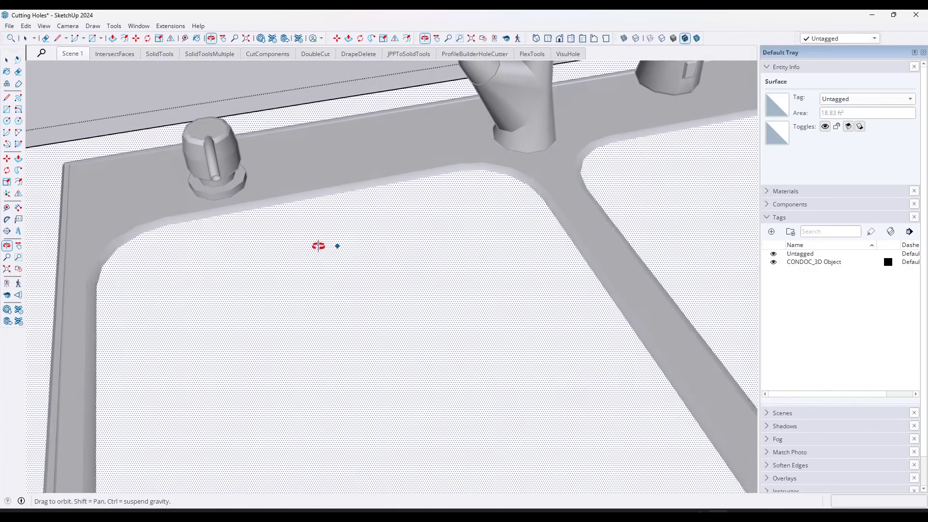
scroll(379, 201, up, 3)
click(44, 25)
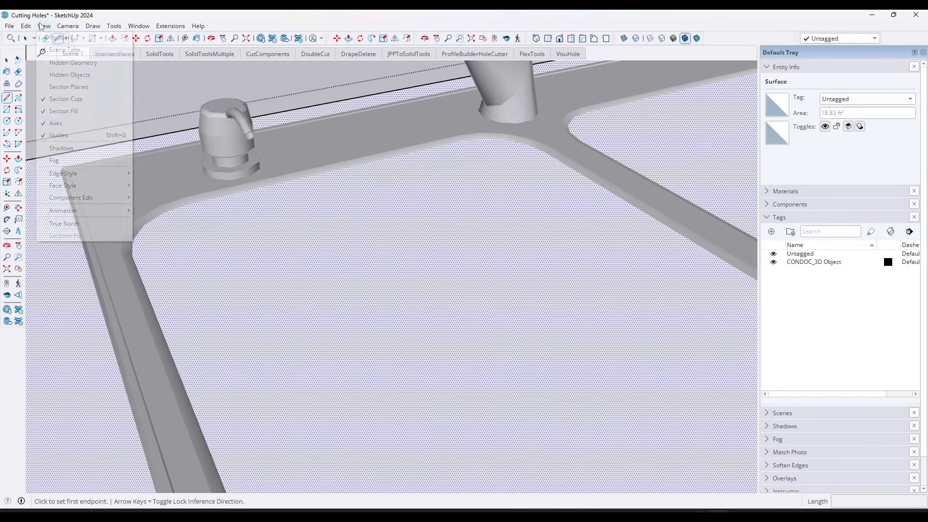
click(73, 60)
Step: Try to trace the sink bowl's rim beside the soap dispenser with short connected line segments on the countertop face
scroll(251, 186, up, 2)
scroll(247, 189, up, 2)
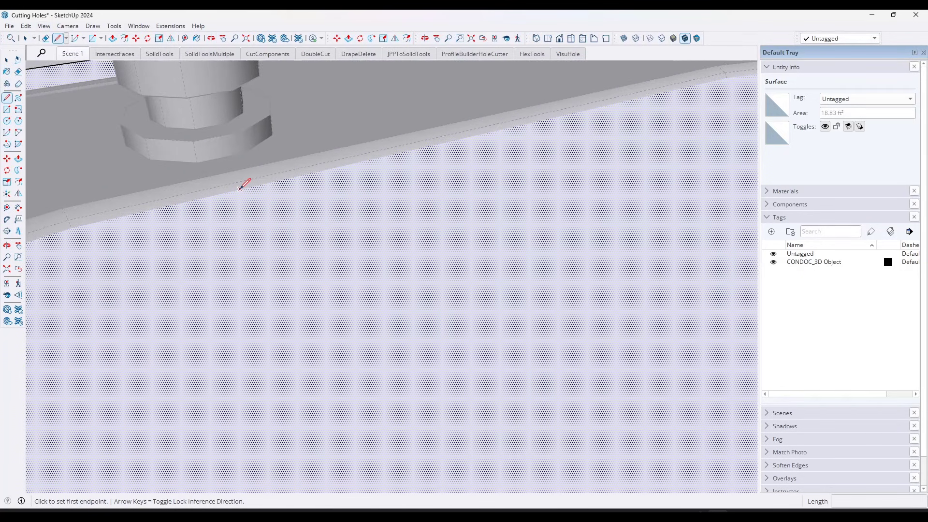
click(241, 189)
click(286, 179)
click(337, 166)
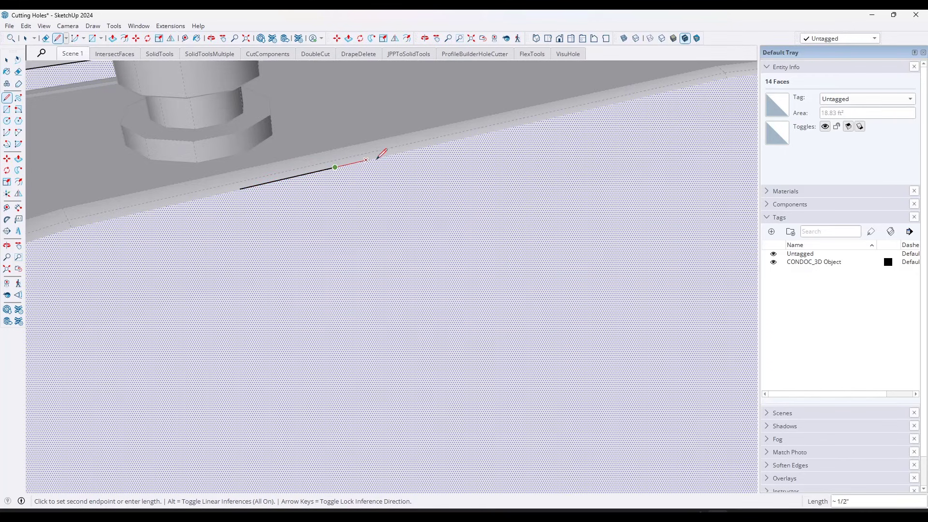
click(389, 155)
click(438, 144)
click(494, 130)
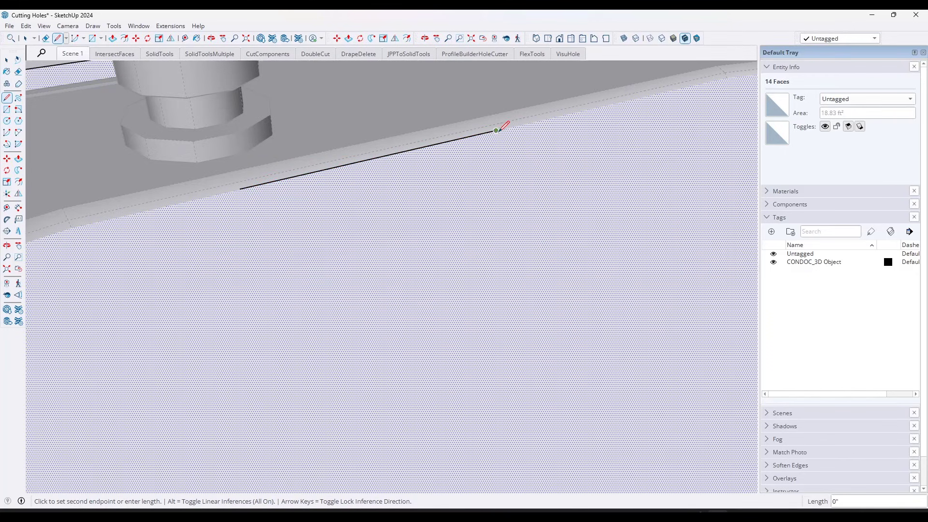
Step: Undo the line segments traced along the sink bowl's rim and close the countertop group
key(space)
key(ctrl+z)
key(ctrl+z)
key(ctrl+z)
key(ctrl+z)
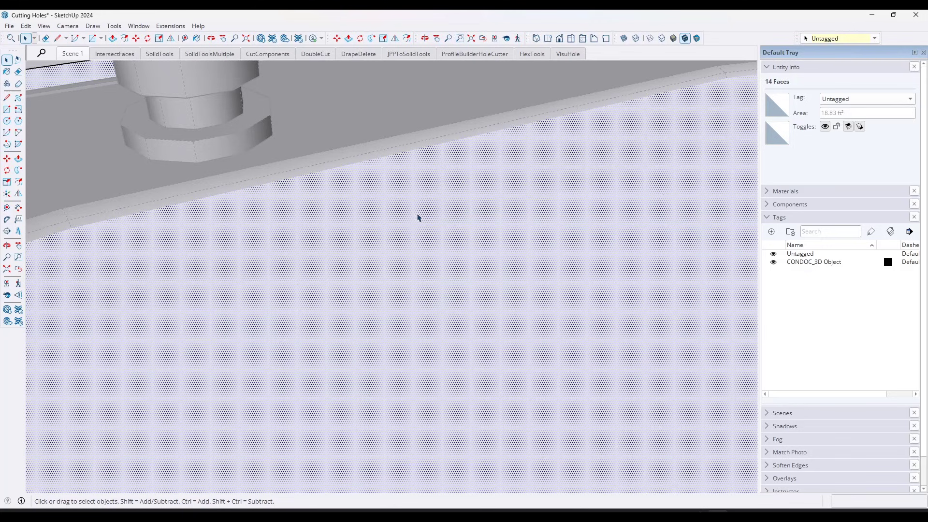
scroll(380, 191, down, 5)
scroll(379, 194, up, 2)
click(275, 126)
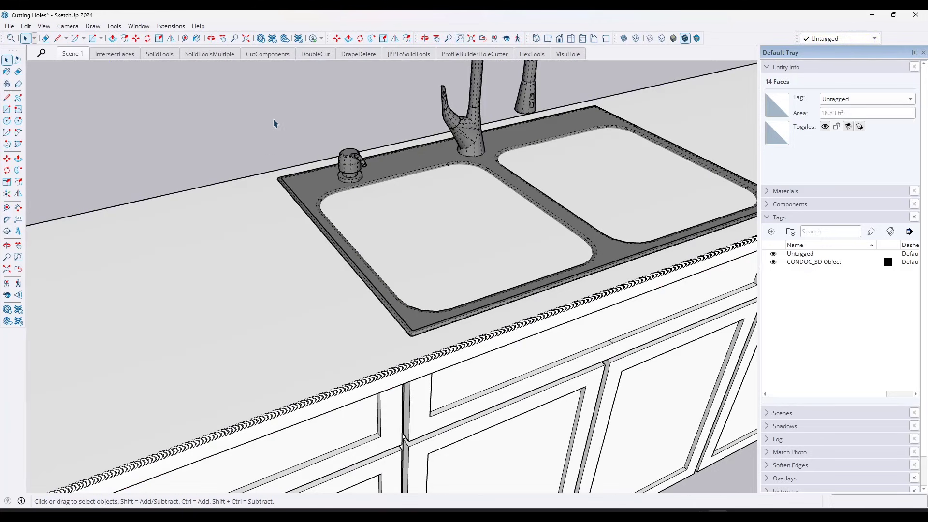
Step: Reopen the countertop group for editing with the whole countertop and sink in view
middle_drag(249, 156, 263, 156)
scroll(198, 190, down, 3)
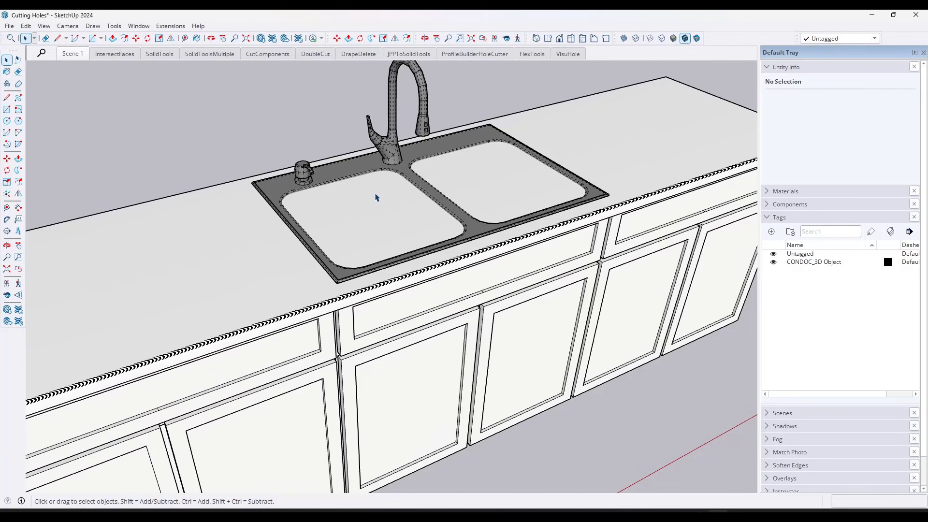
mouse_move(384, 194)
middle_down()
mouse_move(411, 182)
mouse_move(415, 242)
mouse_move(410, 163)
mouse_move(400, 238)
middle_up()
scroll(414, 244, down, 3)
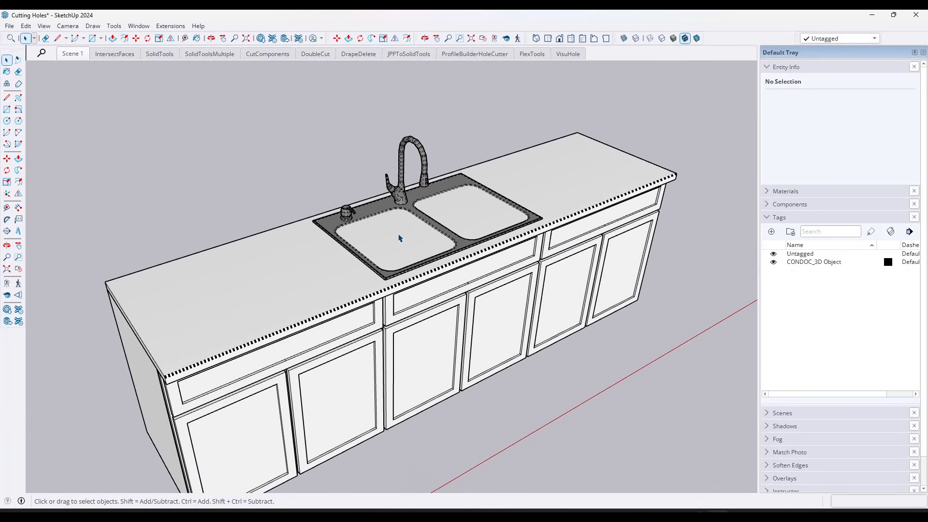
double_click(399, 239)
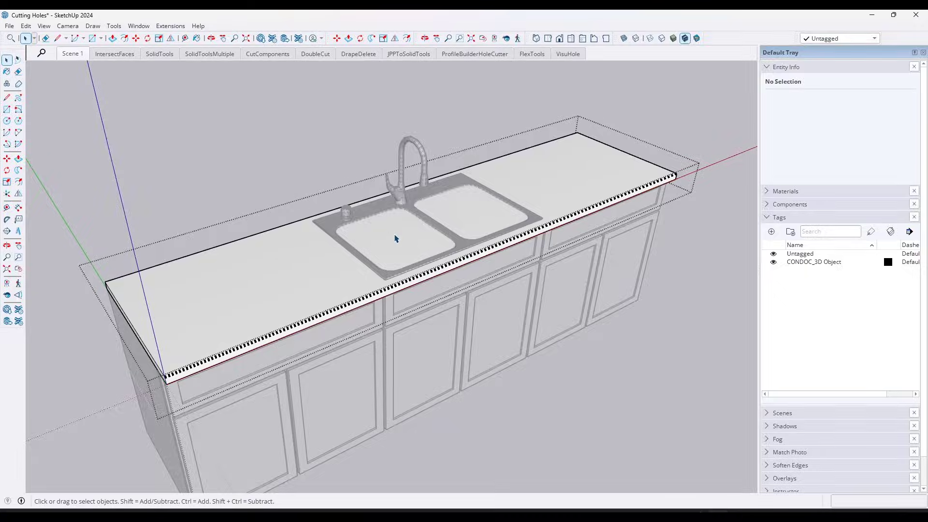
Step: Select all of the countertop's connected geometry and intersect its faces with the sink in the model
click(396, 239)
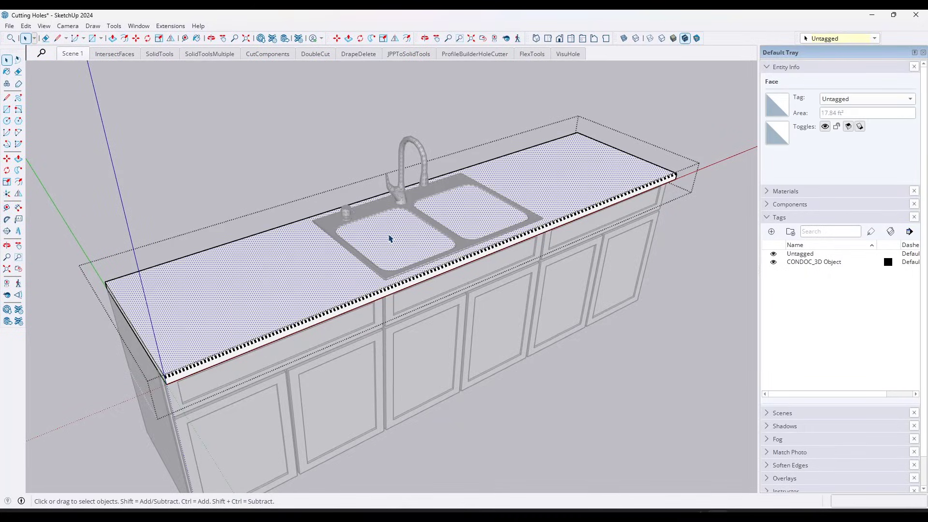
double_click(413, 240)
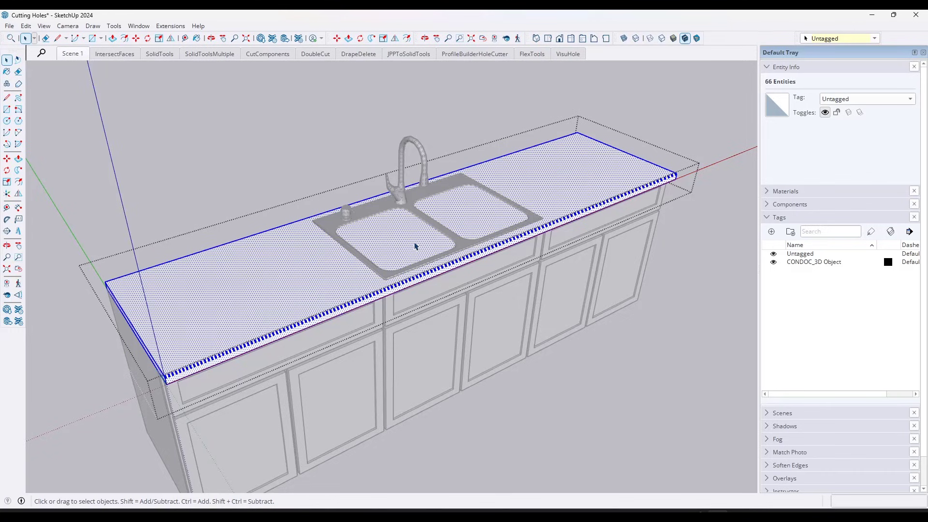
middle_drag(414, 246, 435, 307)
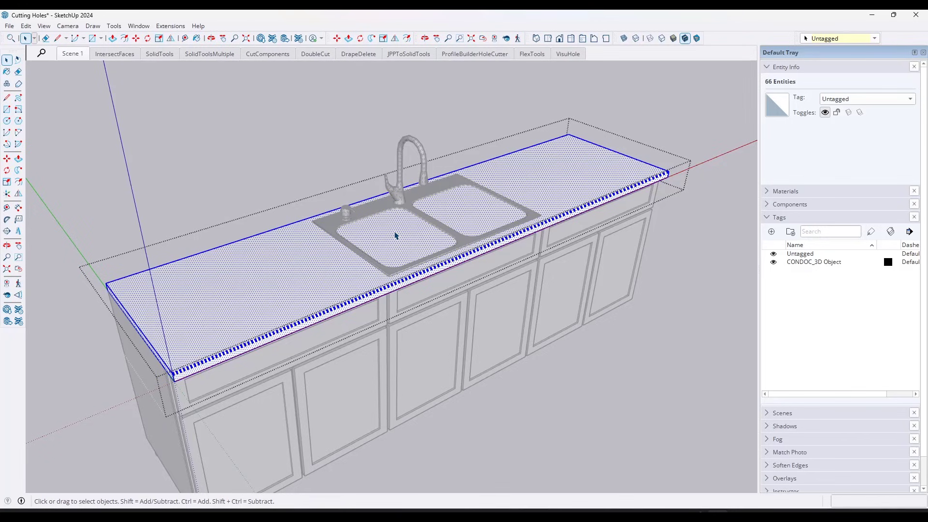
right_click(395, 235)
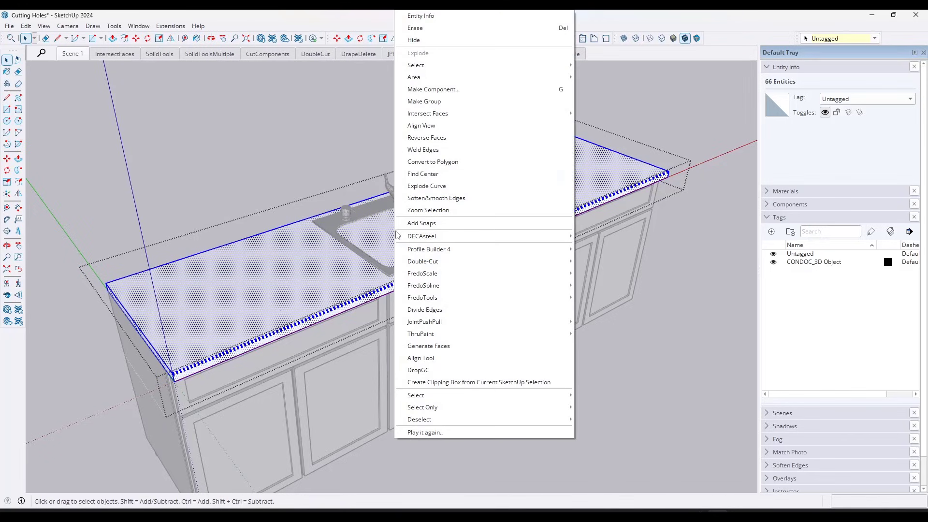
mouse_move(447, 115)
click(603, 113)
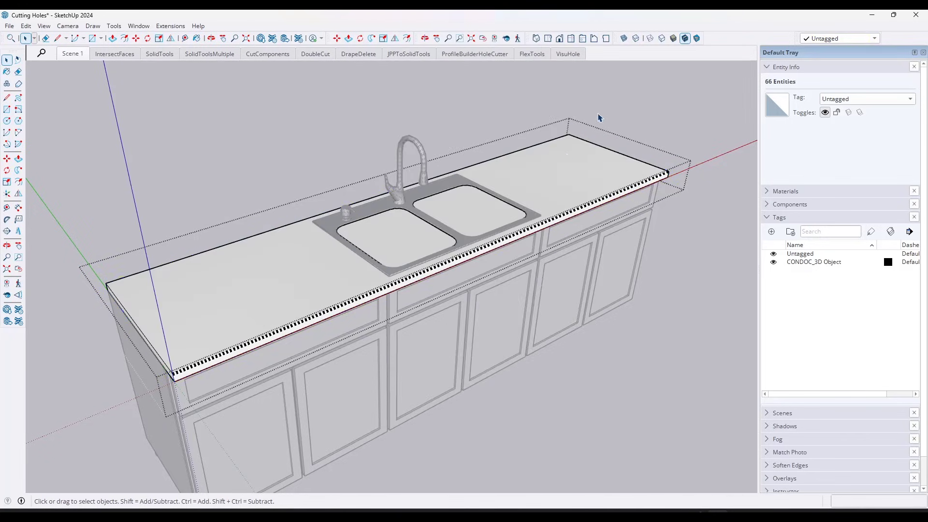
click(597, 127)
Step: Delete the countertop's upper and lower faces covering the two sink basins
scroll(424, 250, up, 4)
click(398, 236)
click(277, 265)
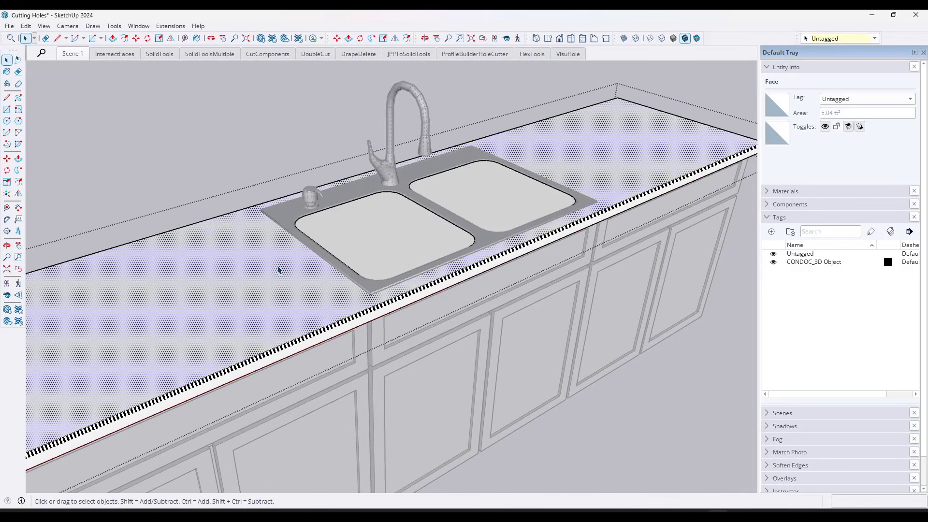
click(373, 228)
middle_drag(432, 222, 503, 210)
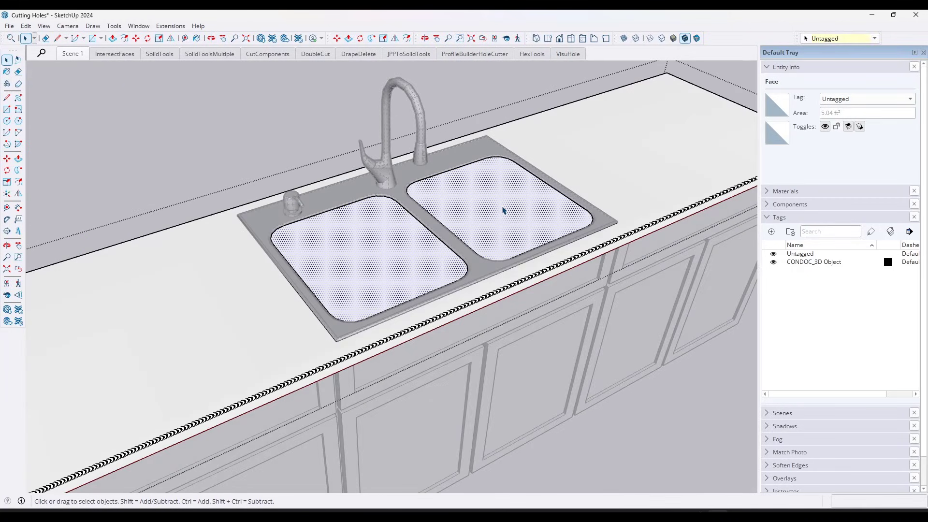
click(619, 188)
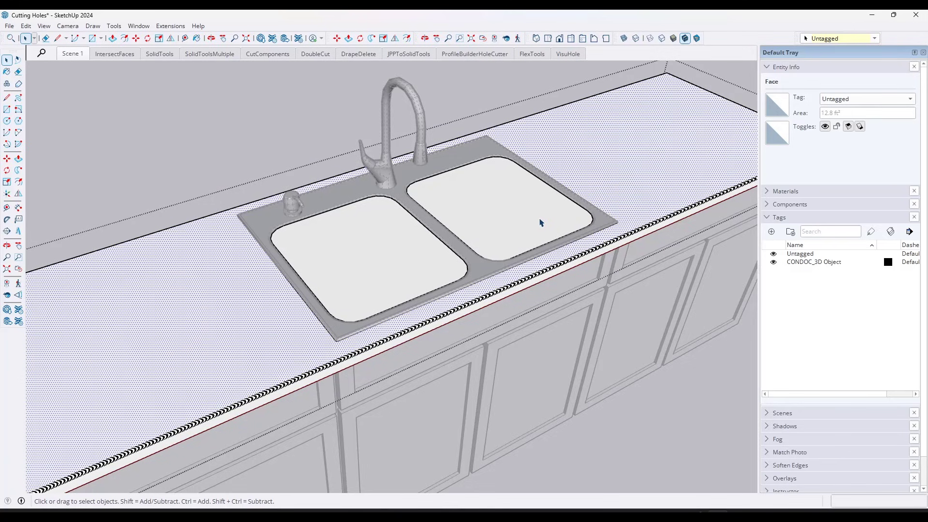
click(540, 222)
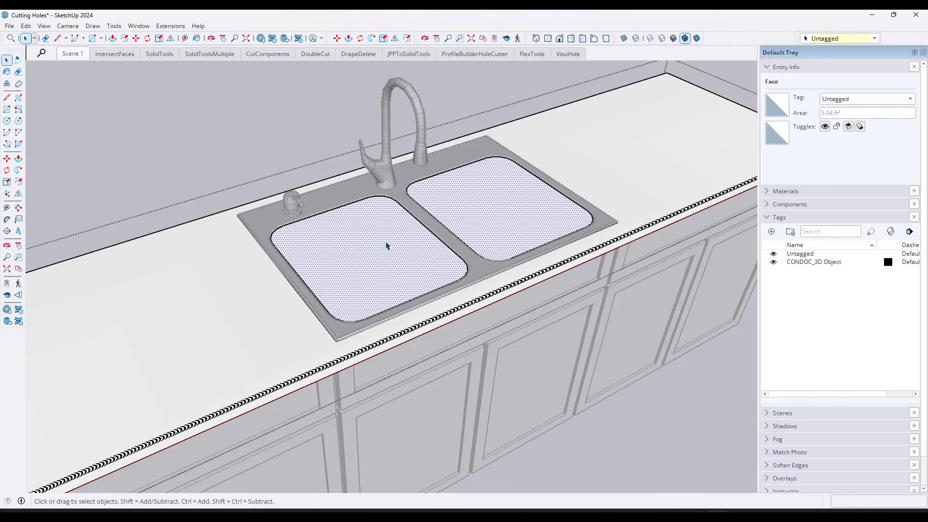
key(Delete)
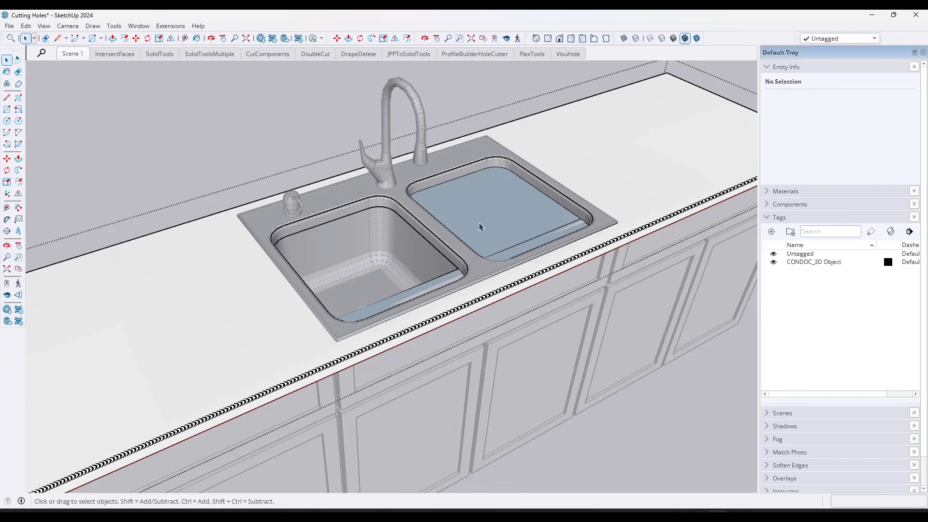
click(527, 245)
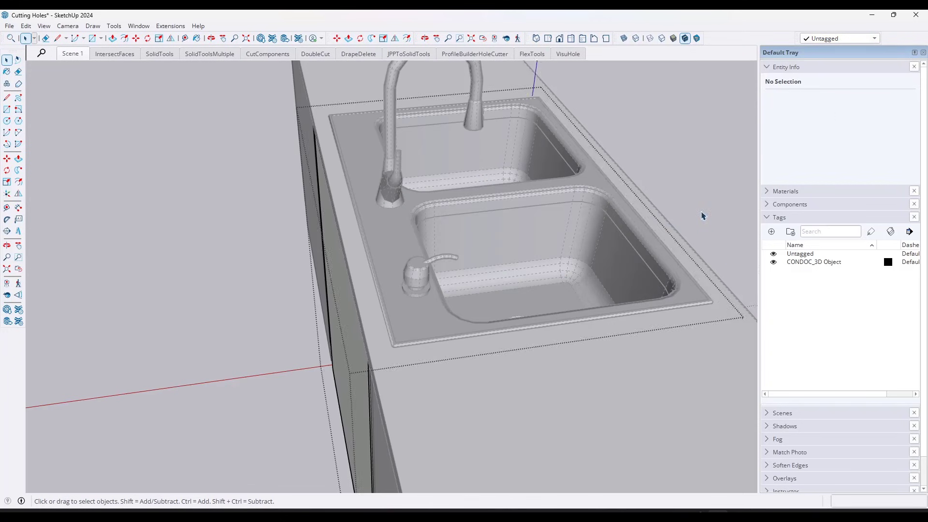
Step: Open the countertop group for editing and hide the cut-out edges around the right-hand sink basin
key(o)
drag(628, 232, 347, 246)
middle_drag(347, 246, 383, 208)
scroll(313, 249, down, 3)
scroll(347, 250, up, 3)
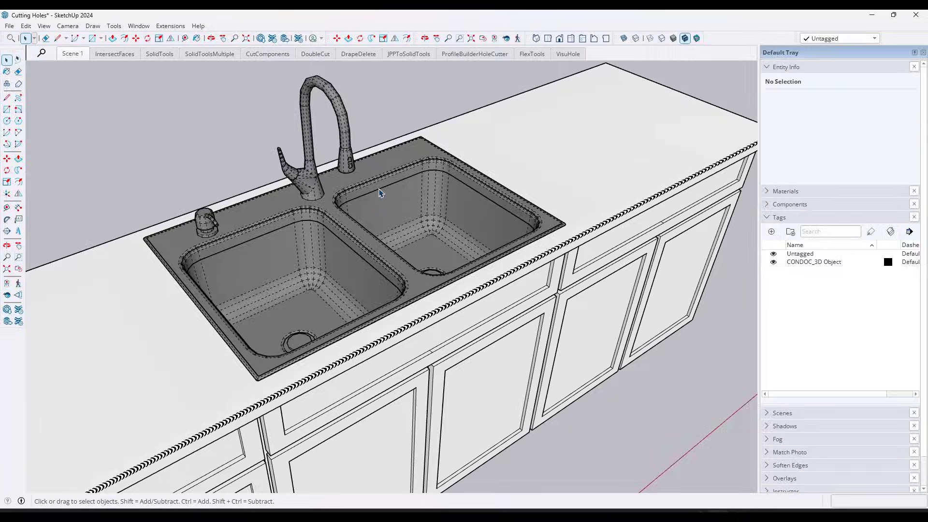
click(379, 192)
double_click(380, 193)
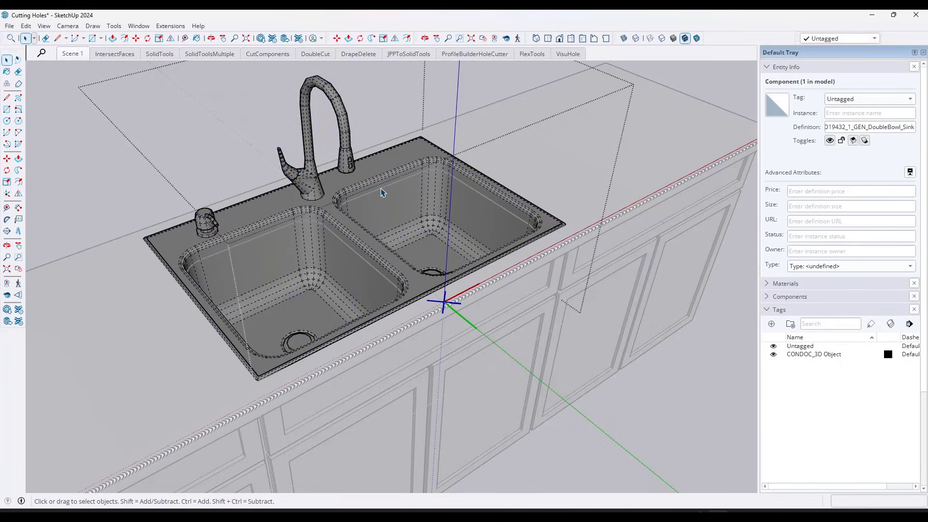
click(571, 174)
click(572, 174)
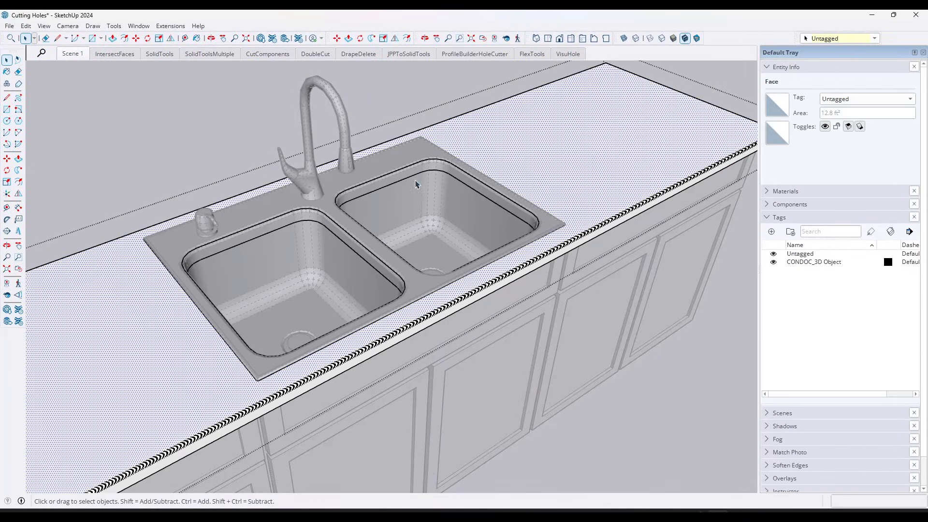
middle_drag(393, 176, 326, 186)
drag(325, 170, 509, 311)
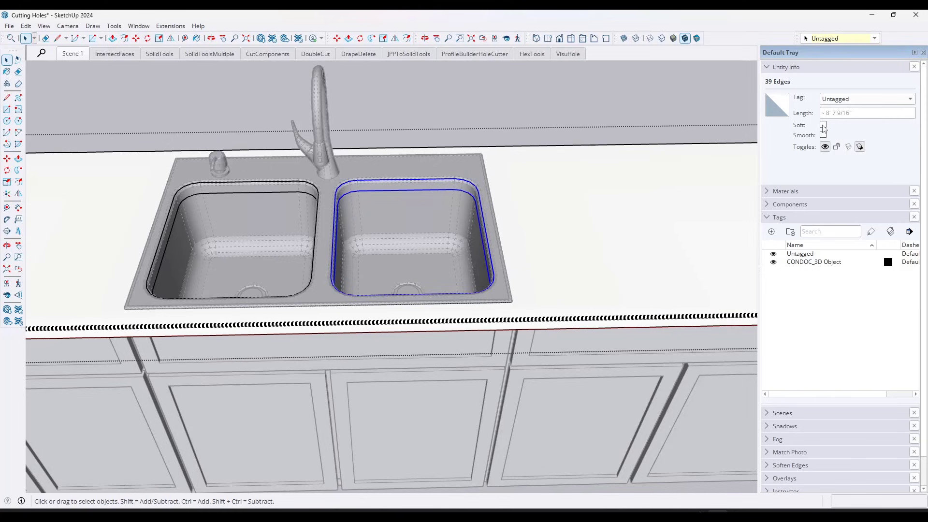
click(826, 147)
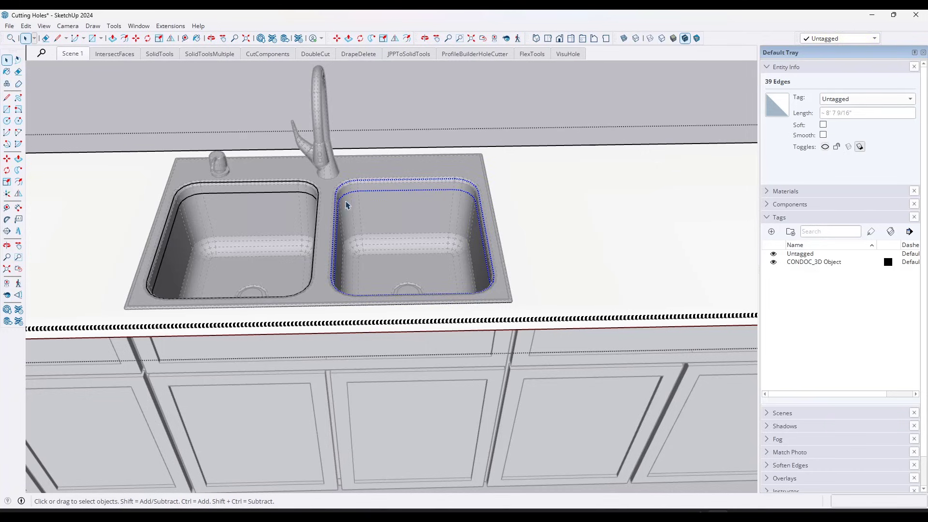
Step: Hide the countertop's cut-out edges around the left-hand sink basin
drag(155, 175, 322, 314)
middle_drag(284, 279, 182, 232)
drag(130, 176, 327, 314)
ctrl+click(169, 248)
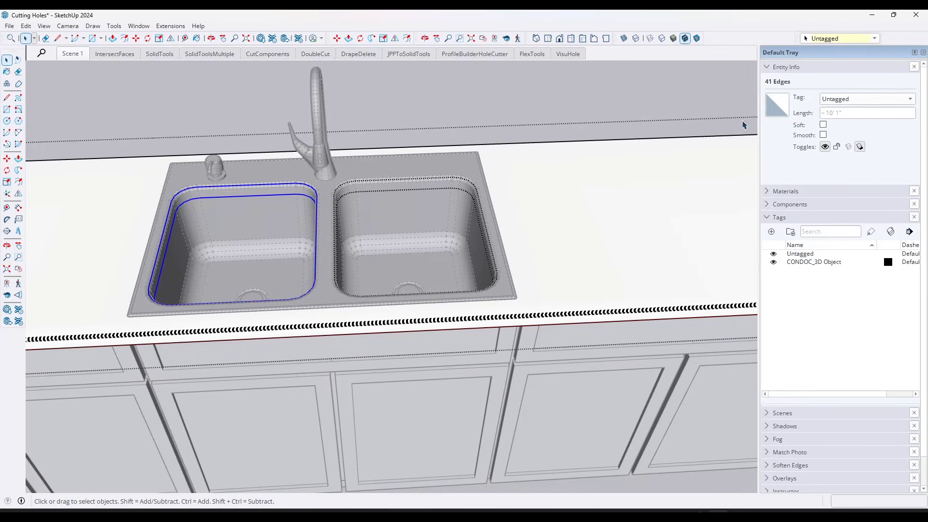
click(826, 147)
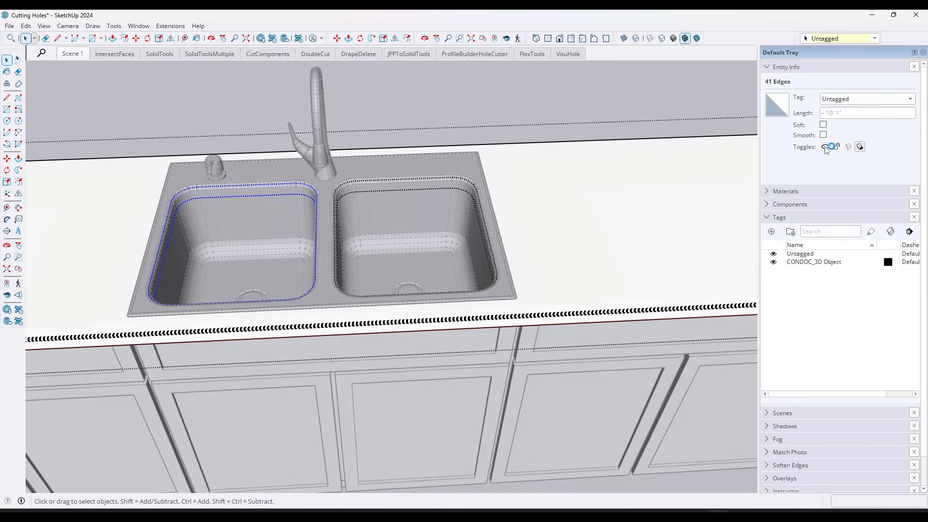
Step: Turn off the display of hidden geometry and close the countertop group
click(599, 217)
middle_drag(400, 215, 438, 215)
click(27, 26)
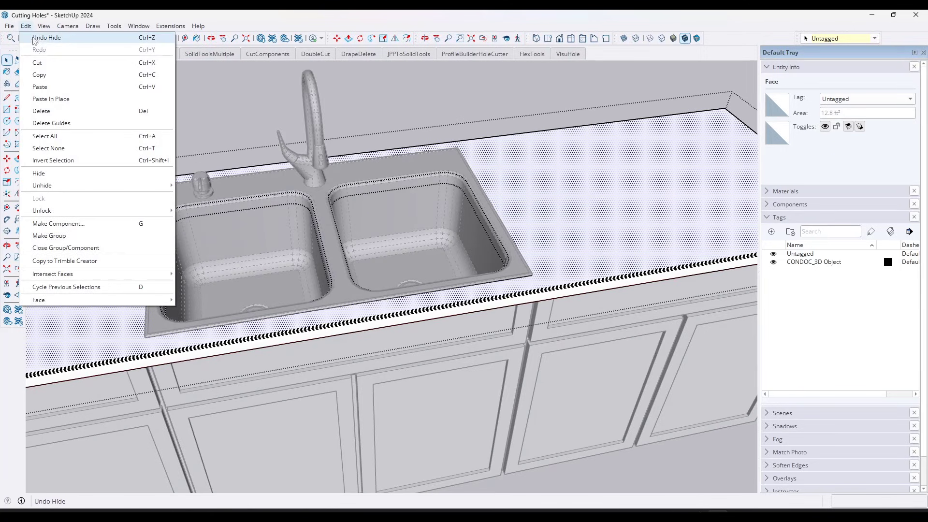
click(68, 63)
middle_drag(293, 231, 417, 104)
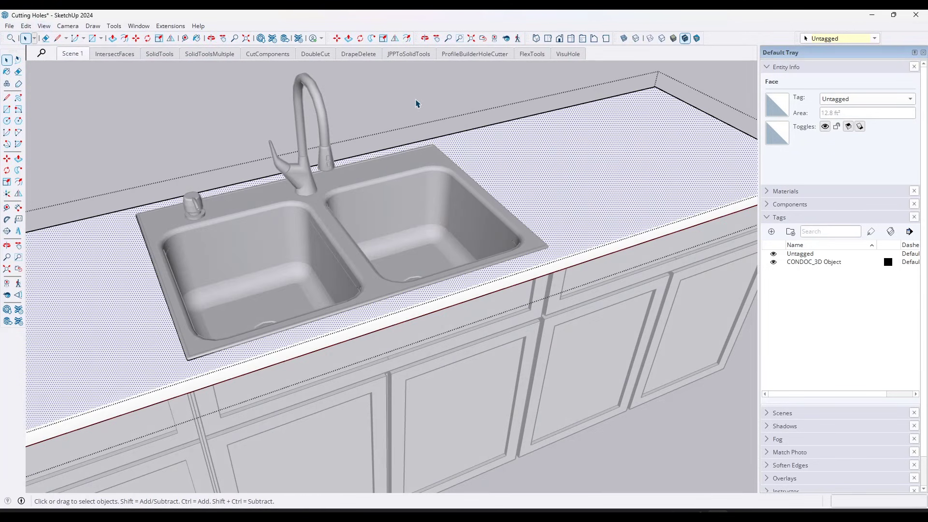
click(417, 100)
scroll(462, 136, down, 3)
scroll(387, 171, up, 3)
middle_drag(375, 196, 442, 190)
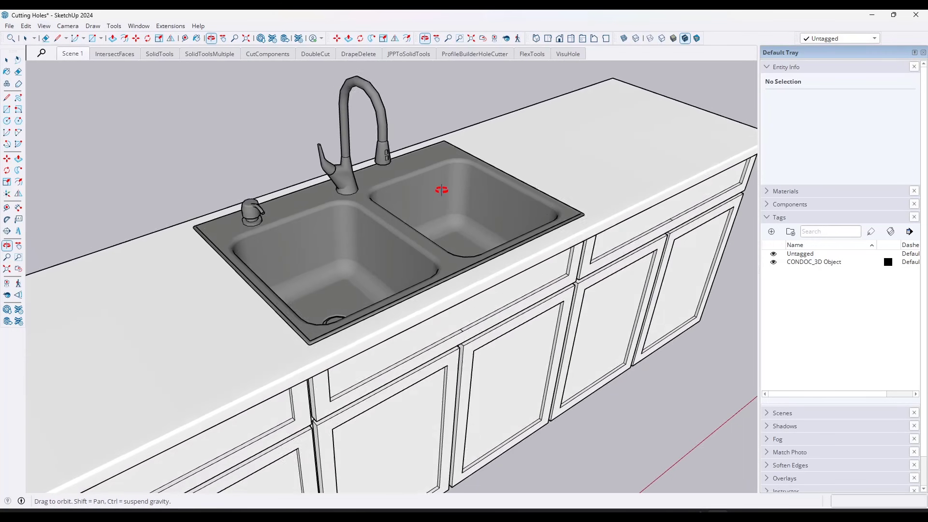
key(space)
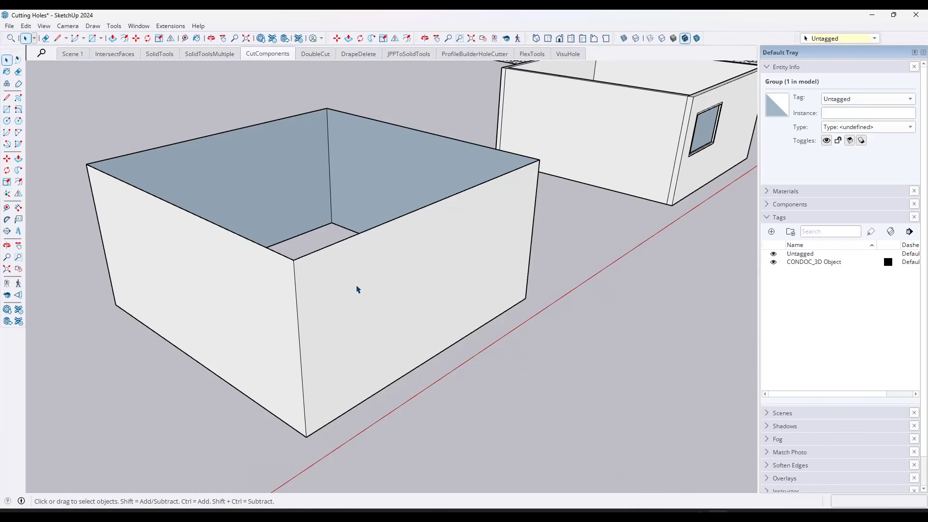
click(359, 292)
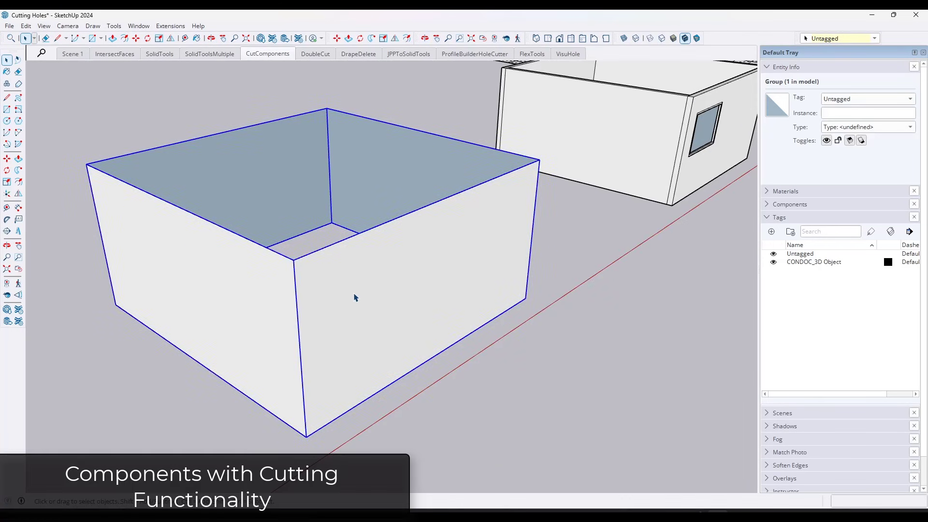
scroll(367, 267, down, 2)
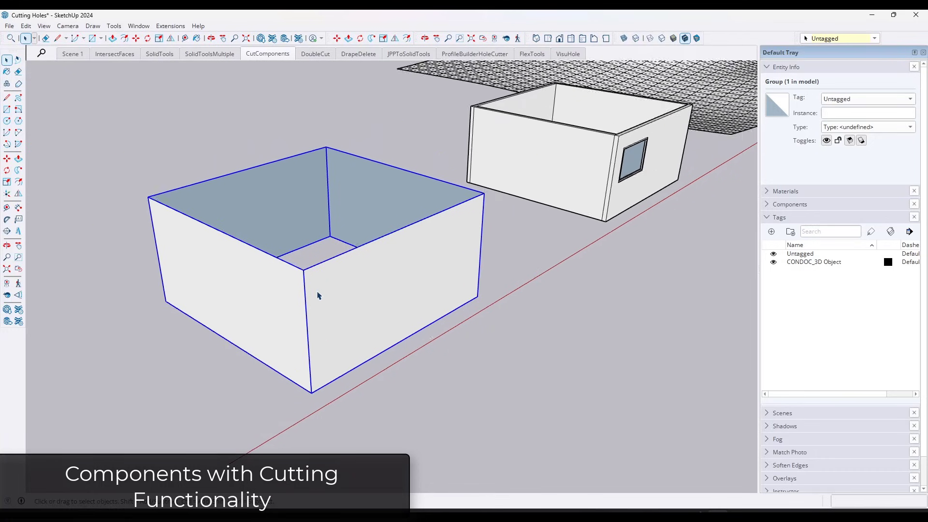
scroll(324, 284, down, 1)
scroll(395, 281, up, 2)
click(644, 154)
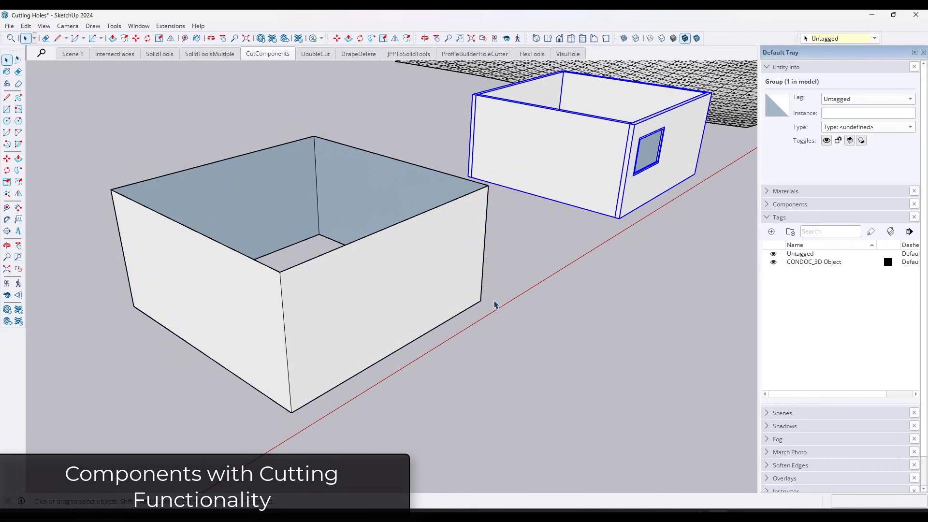
Step: Draw a rectangle about 7' 5" by 3' 10" on the front wall of the box without wall thickness
click(356, 326)
key(r)
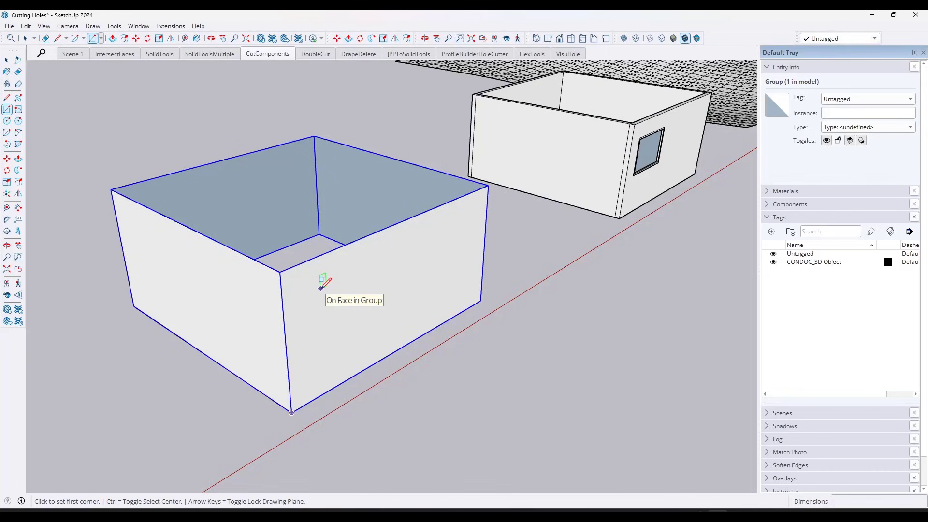
click(321, 289)
click(402, 298)
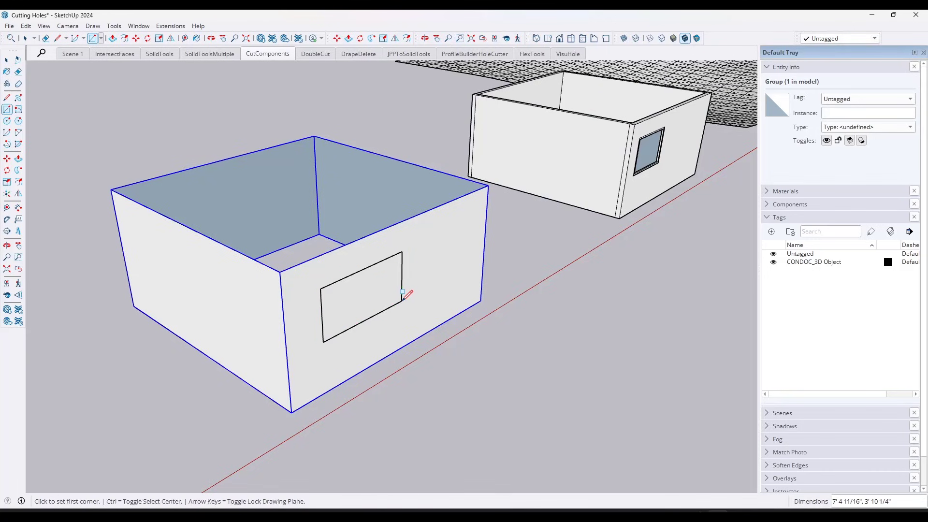
key(space)
Step: Offset the rectangle's outline 2" inward to form the window frame
scroll(372, 295, up, 4)
key(f)
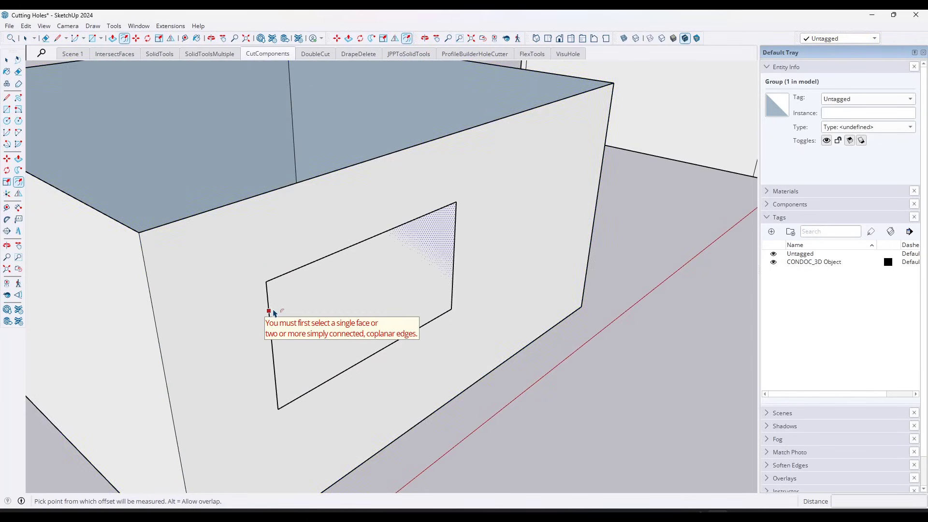
click(274, 312)
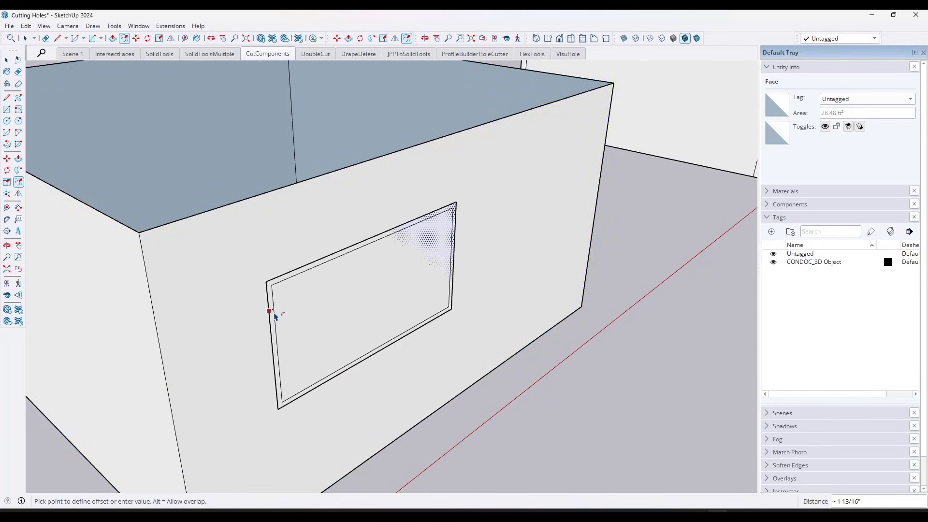
text(2)
key(Return)
Step: Extrude the frame ring slightly outward from the wall with Push/Pull and delete the face inside the frame
key(p)
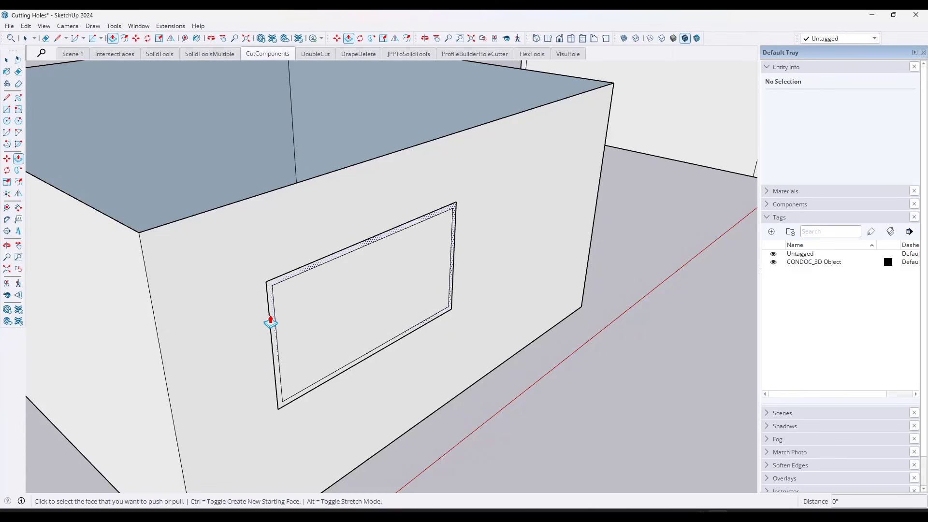
click(275, 322)
key(space)
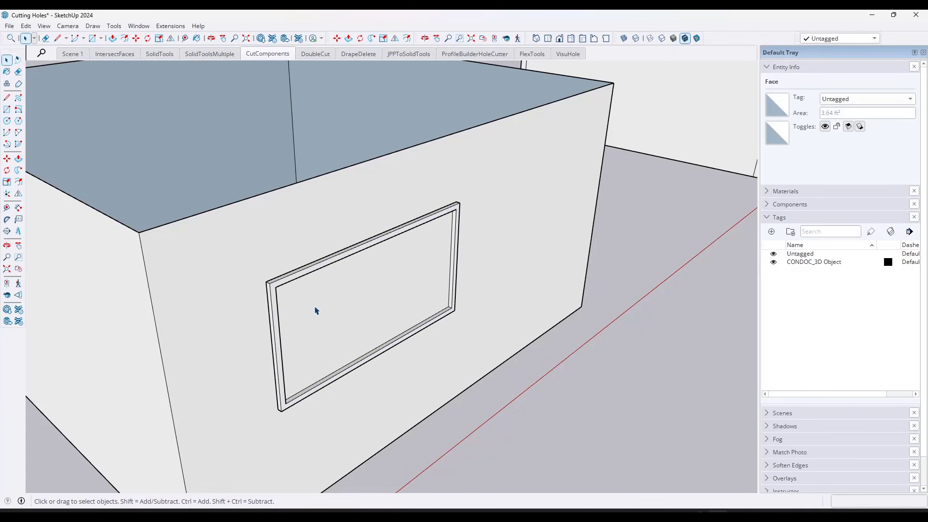
click(316, 308)
key(Delete)
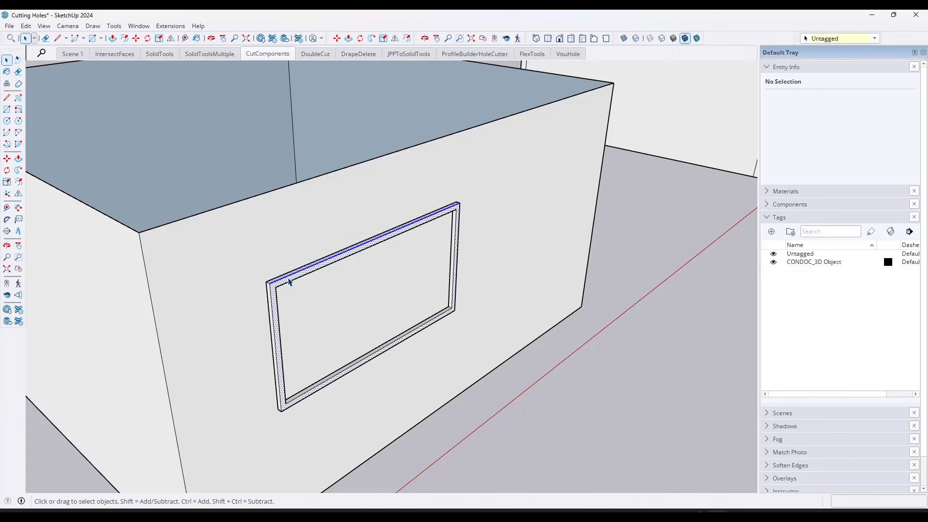
Step: Start making the whole window frame a component, with gluing set to Any and Cut opening enabled
triple_click(289, 282)
right_click(289, 282)
click(338, 91)
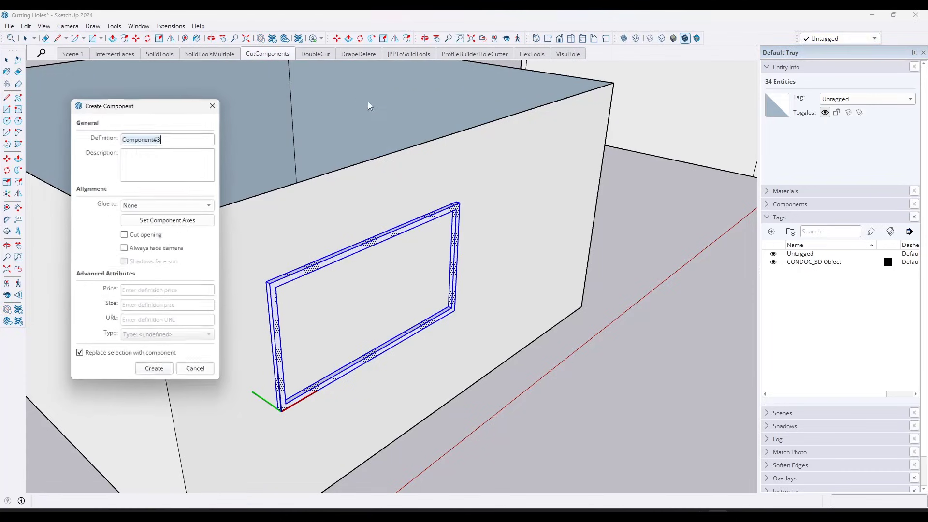
click(136, 208)
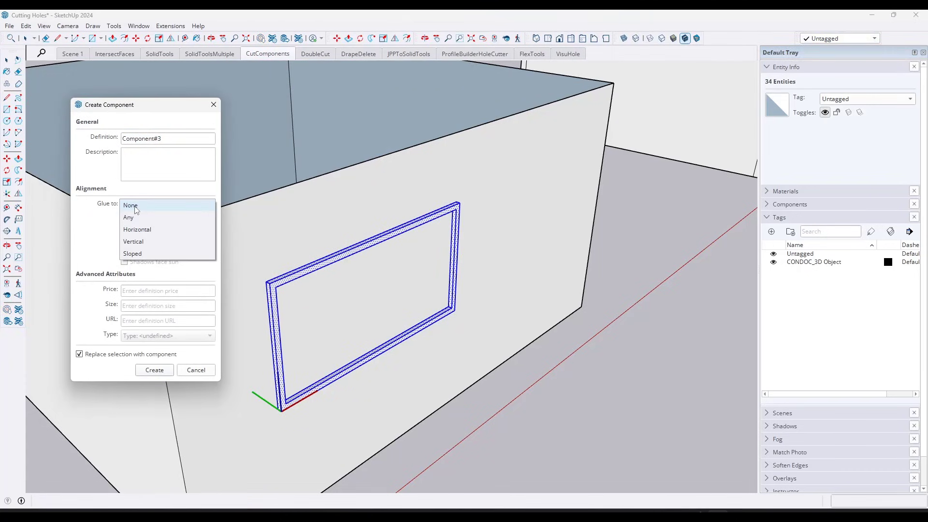
click(137, 219)
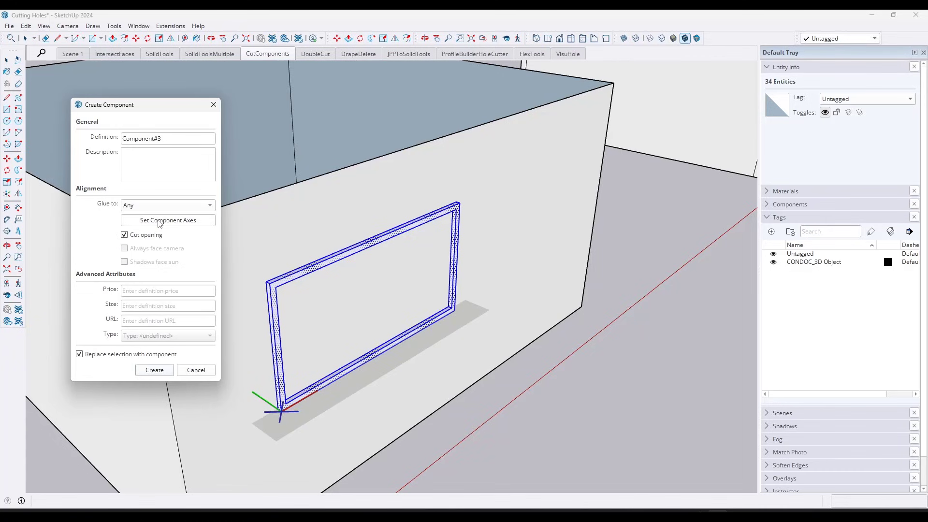
Step: Set the component axes at the frame's lower back corner, red along the bottom and green up the wall, and create the component
click(160, 221)
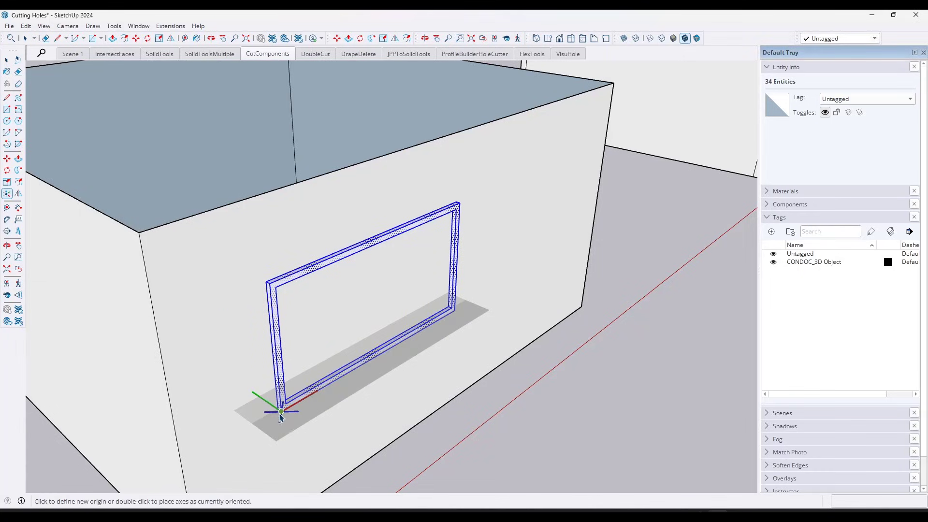
scroll(278, 415, up, 5)
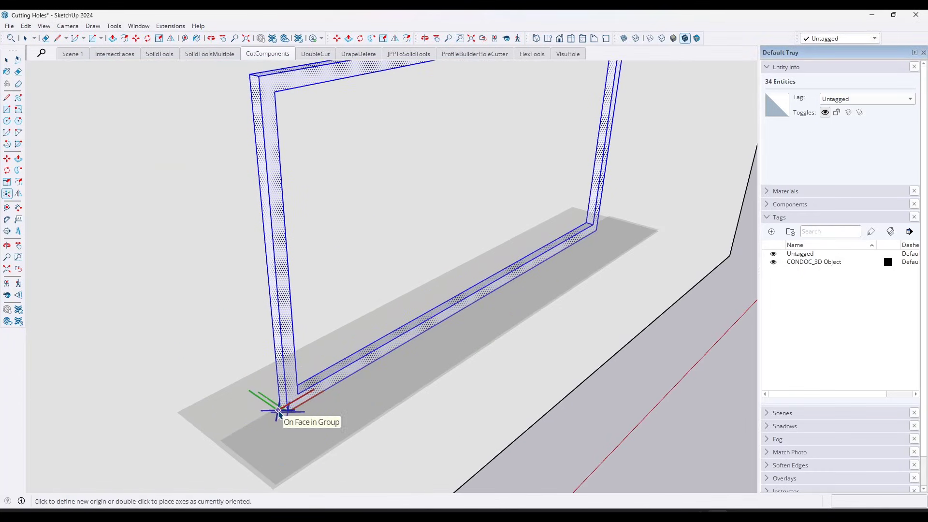
click(279, 409)
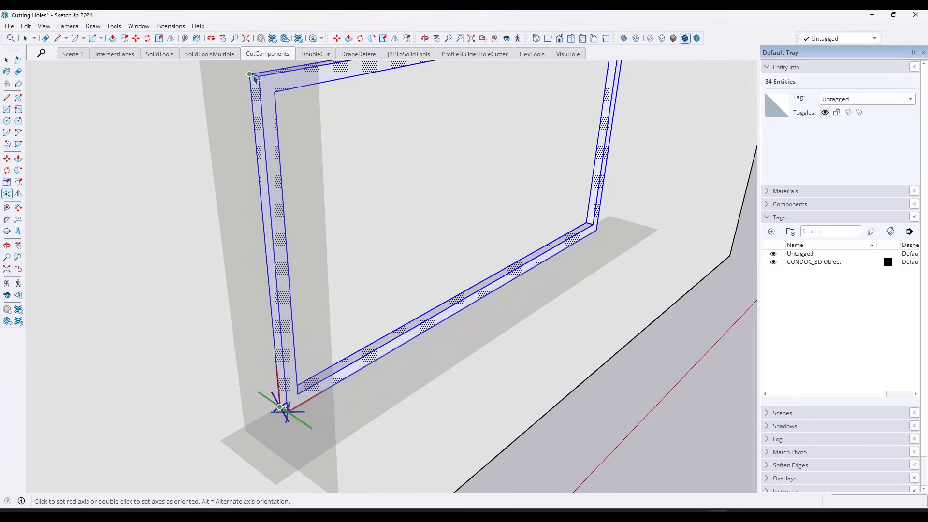
scroll(253, 78, down, 3)
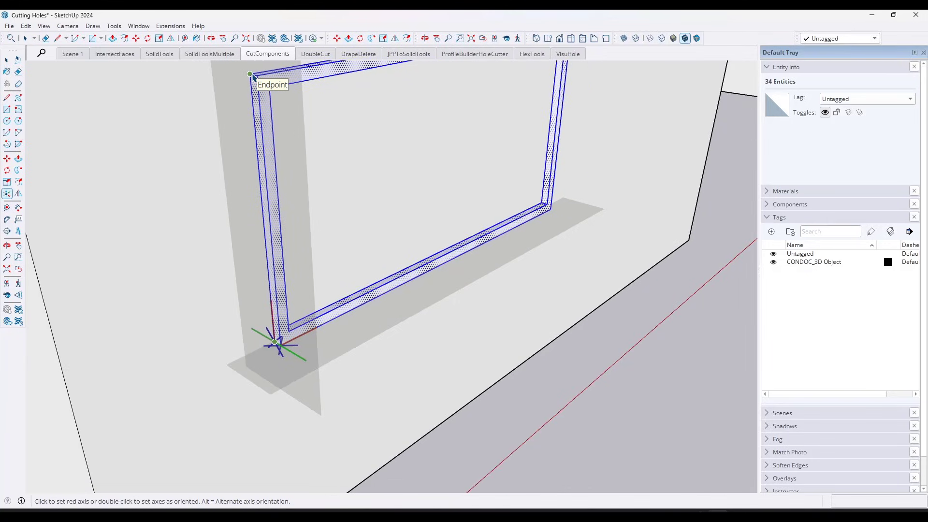
middle_drag(469, 156, 286, 226)
scroll(315, 173, down, 1)
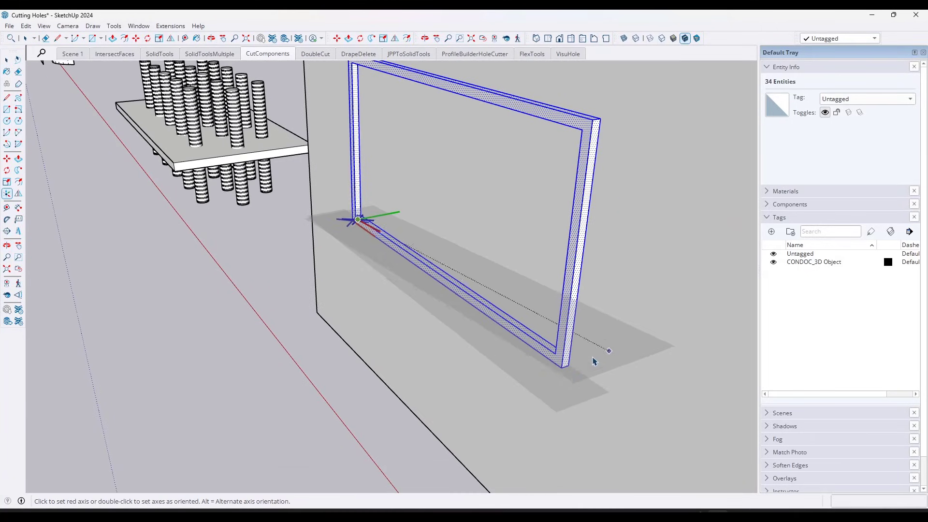
click(569, 366)
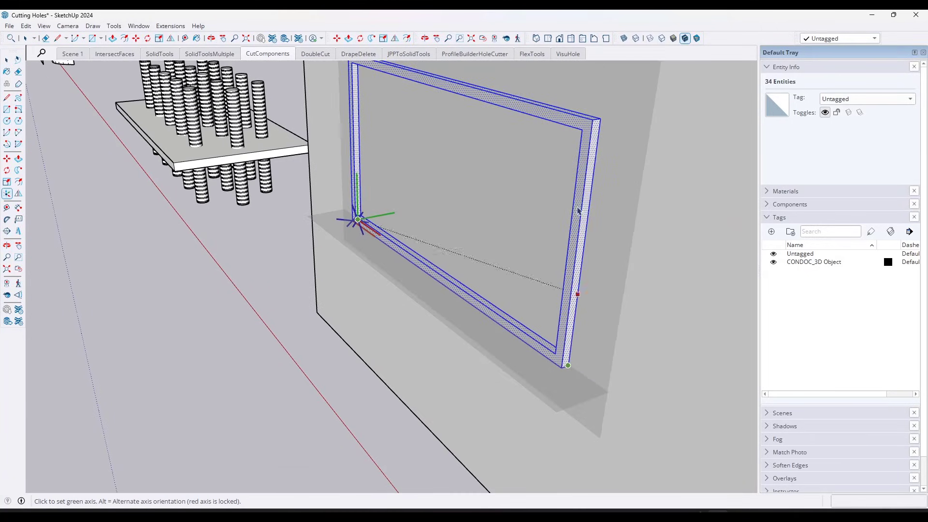
click(601, 120)
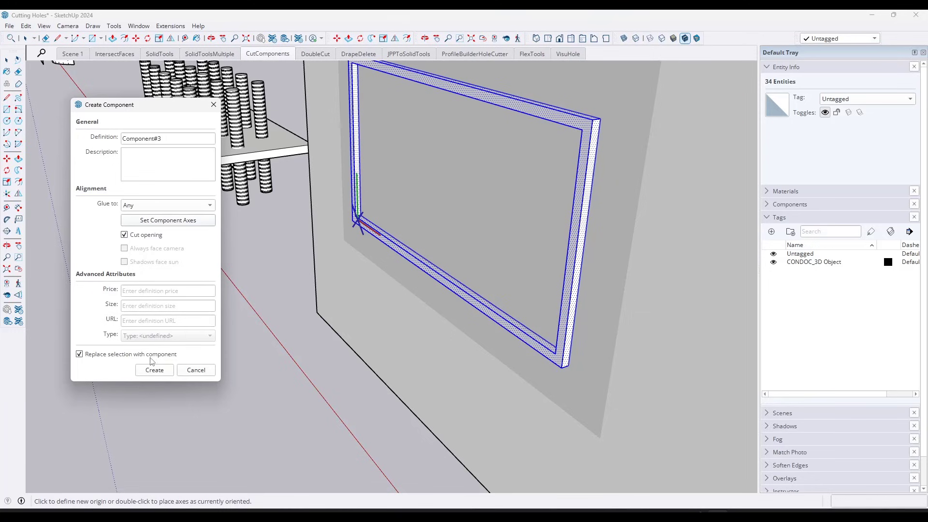
click(152, 374)
Step: Place a copy of Component#3 from the in-model components on the front wall beside the original frame
scroll(329, 242, down, 6)
middle_drag(321, 234, 842, 309)
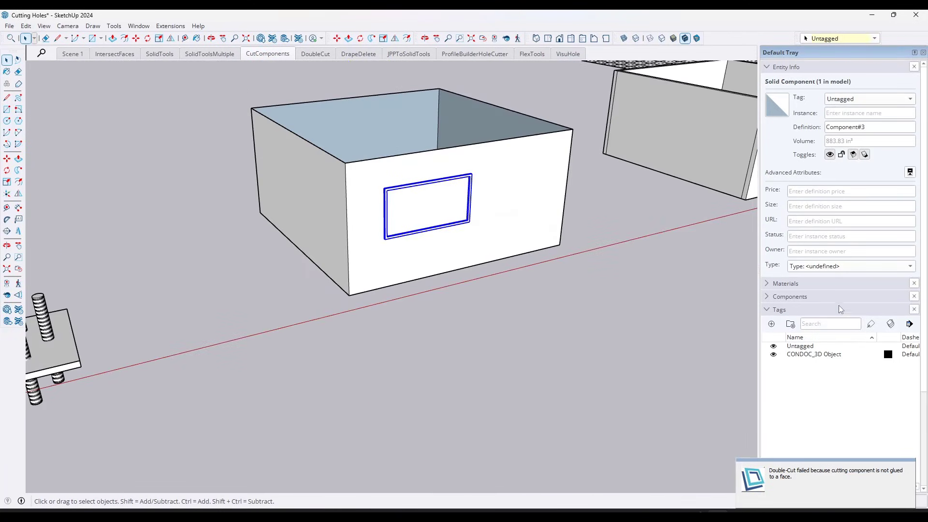
click(767, 295)
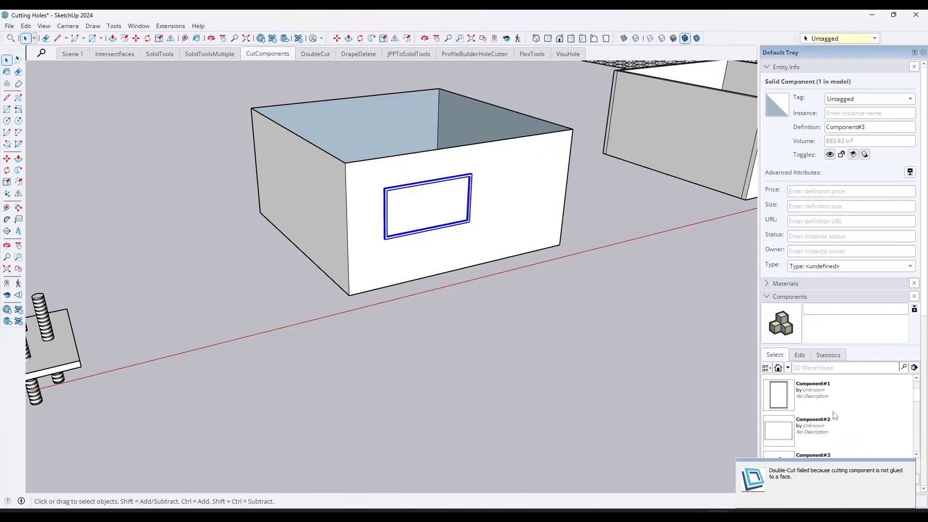
scroll(849, 416, down, 2)
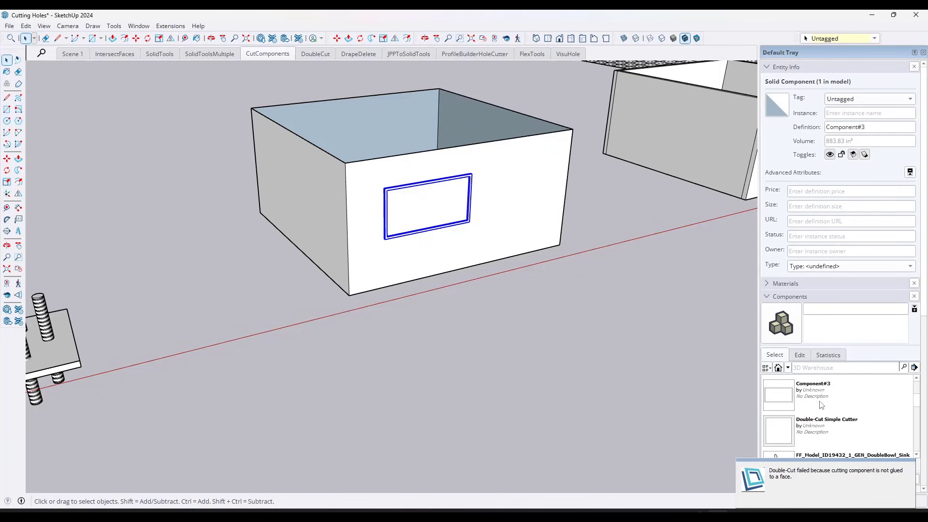
click(816, 402)
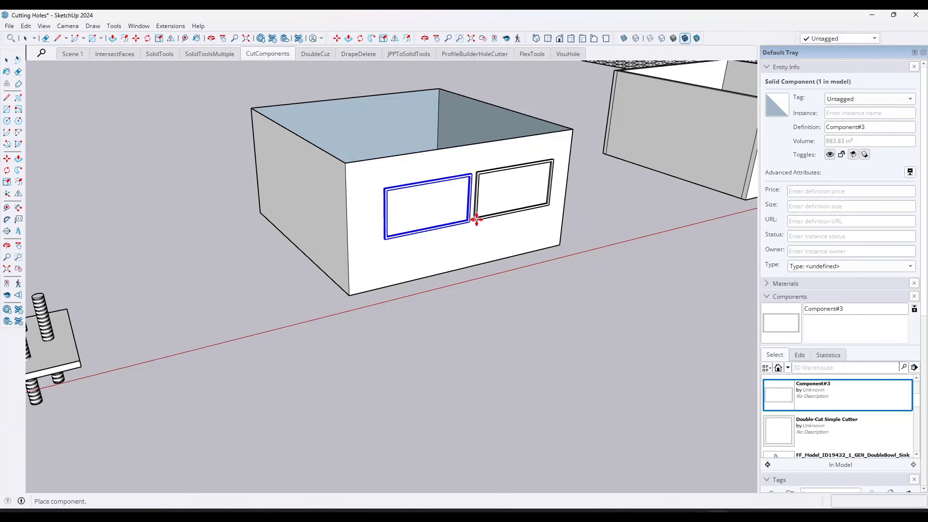
click(478, 220)
middle_drag(561, 188, 489, 182)
key(space)
Step: Delete the original window frame, keeping the newly placed copy on the wall
scroll(485, 182, up, 3)
scroll(486, 185, up, 3)
middle_drag(549, 182, 373, 218)
click(369, 217)
key(Delete)
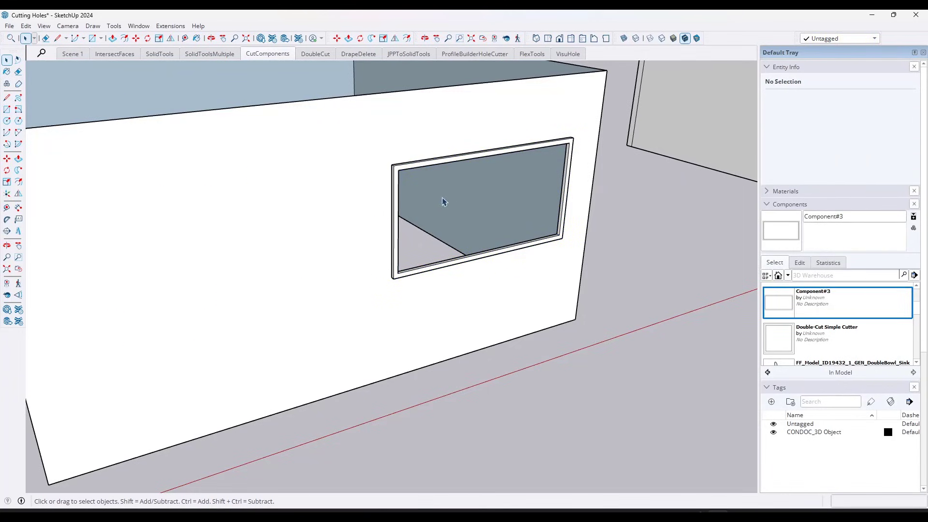
Step: Place another Component#3 window where the original frame was and move it along the wall to shift its opening
click(784, 308)
click(81, 344)
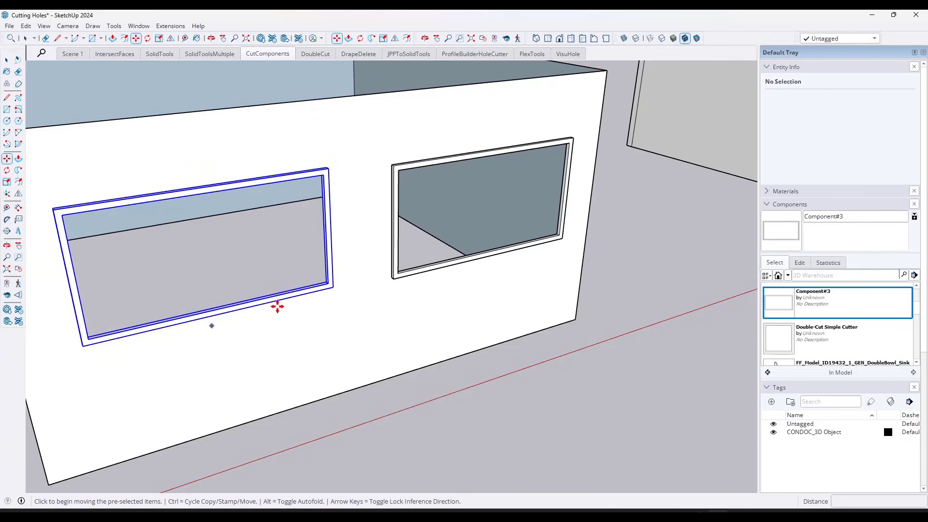
key(m)
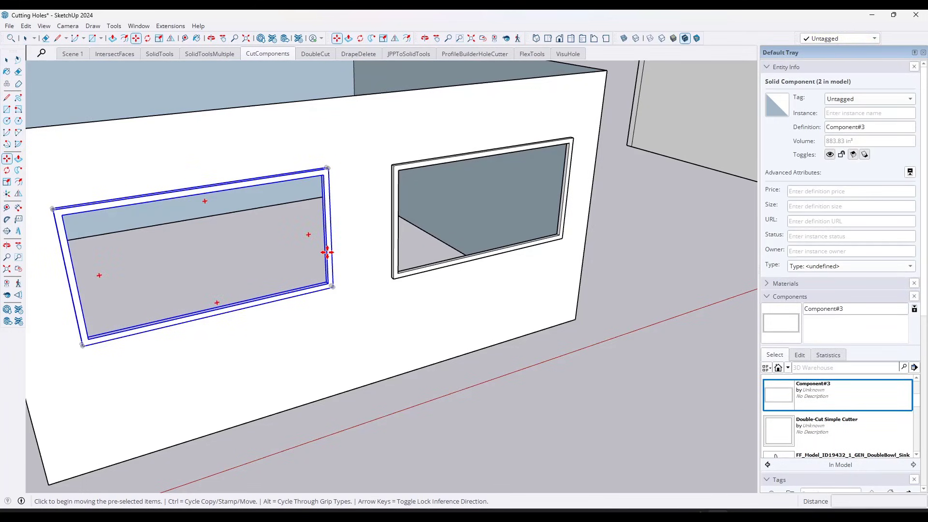
drag(325, 249, 365, 286)
middle_drag(83, 317, 342, 271)
key(space)
click(270, 263)
Step: Open the thick-walled box group for editing and select the window component on its front wall
scroll(258, 255, up, 3)
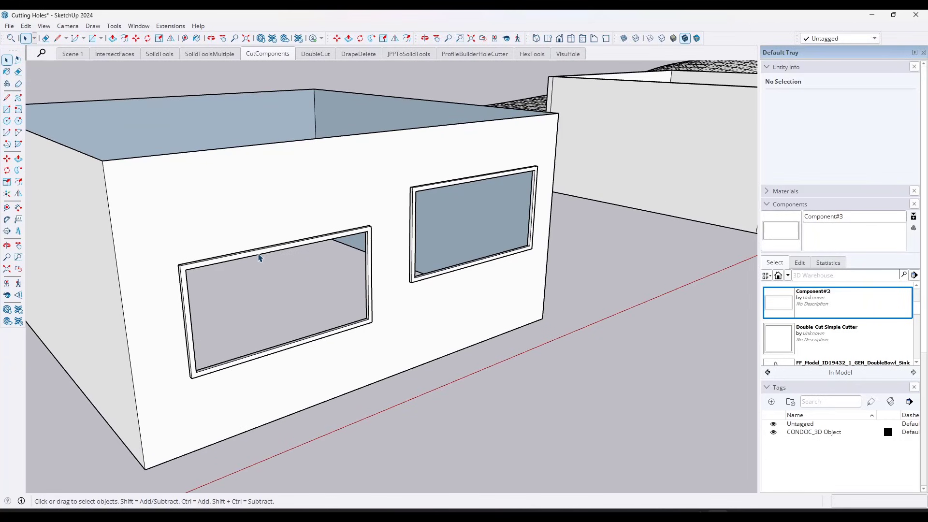
middle_drag(259, 256, 288, 216)
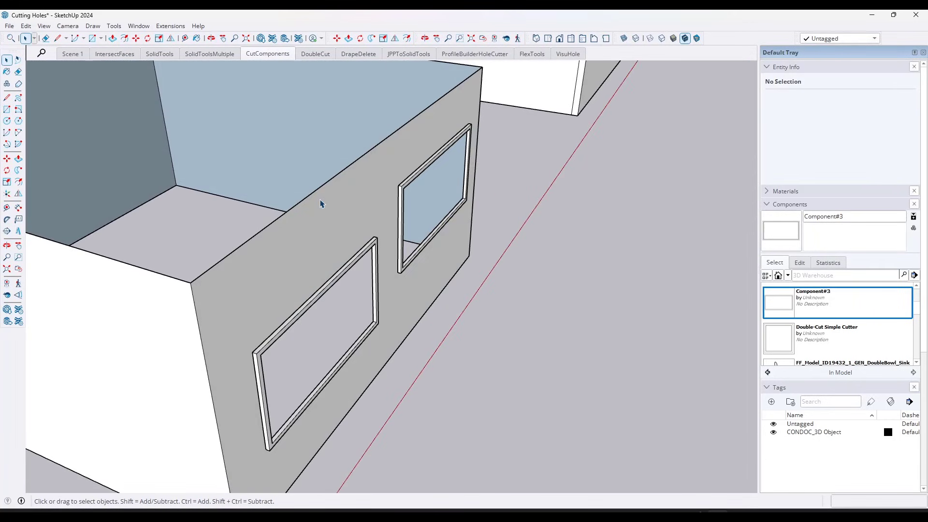
scroll(354, 255, down, 5)
scroll(347, 265, up, 3)
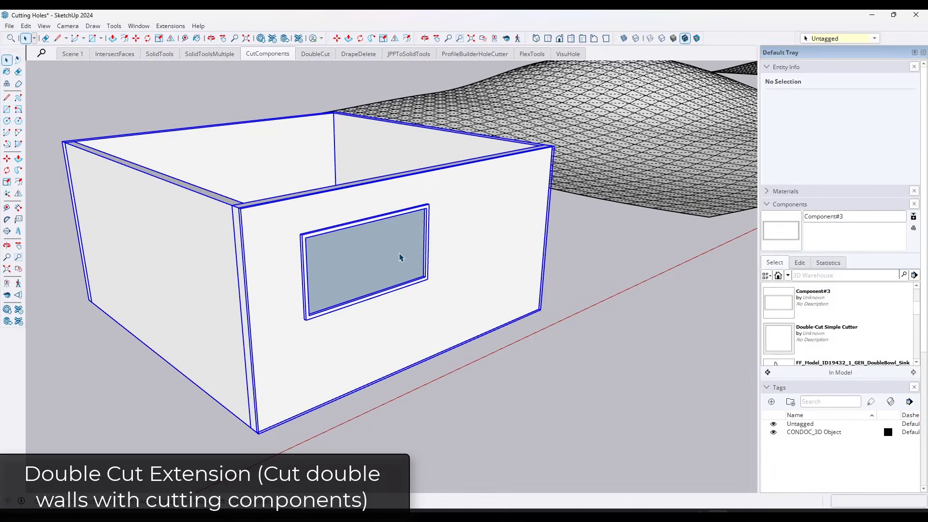
double_click(430, 246)
double_click(431, 248)
middle_drag(432, 248, 458, 193)
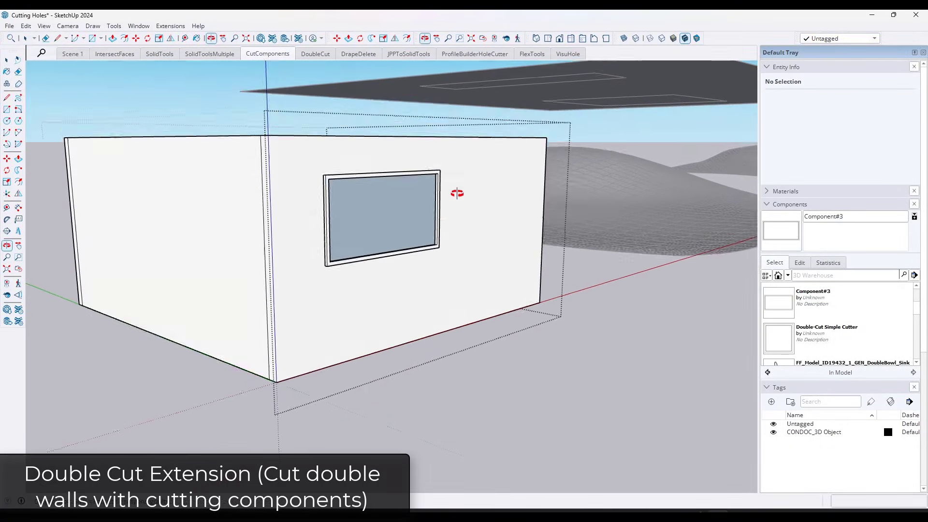
scroll(434, 189, up, 4)
click(441, 187)
scroll(442, 186, down, 4)
middle_drag(415, 172, 401, 214)
Step: Show the Double-Cut toolbar, cut the window opening through both wall faces, and close the toolbar
right_click(752, 30)
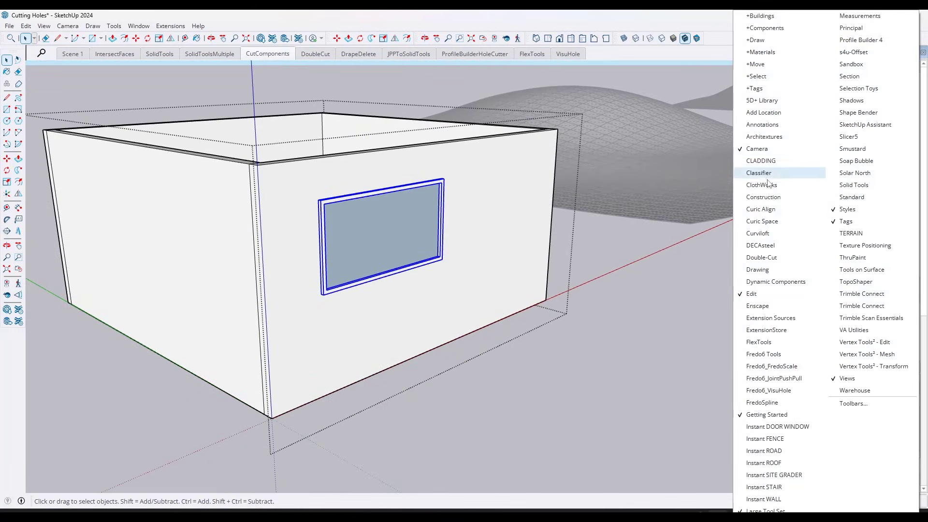
click(758, 261)
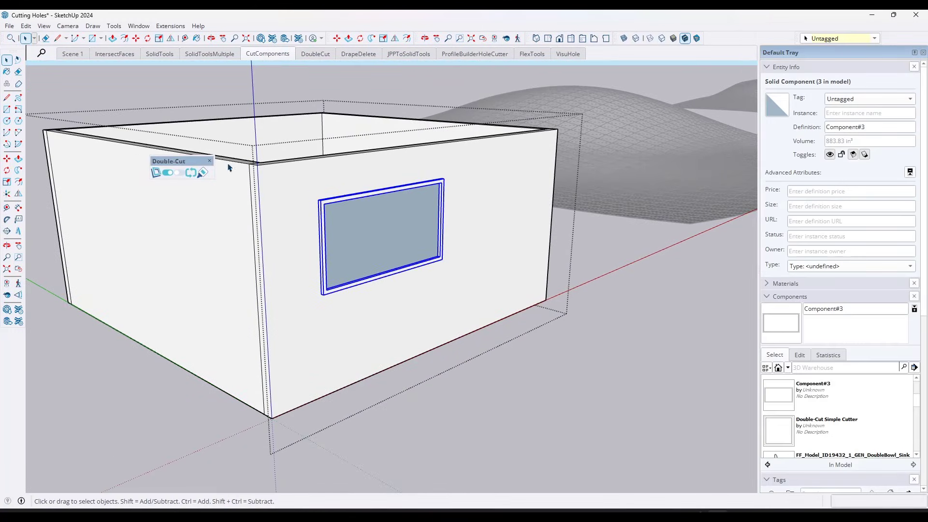
click(167, 173)
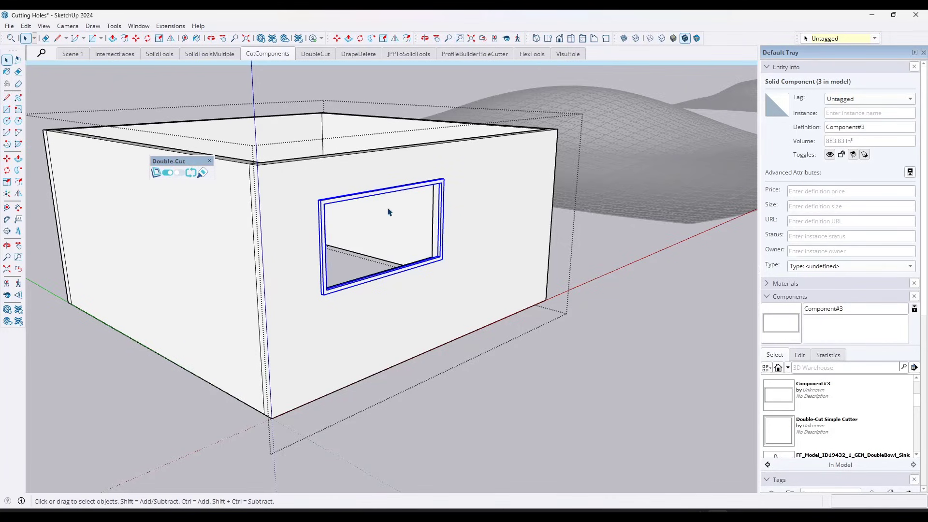
mouse_move(389, 212)
middle_down()
mouse_move(526, 288)
mouse_move(734, 292)
mouse_move(317, 243)
mouse_move(327, 242)
middle_up()
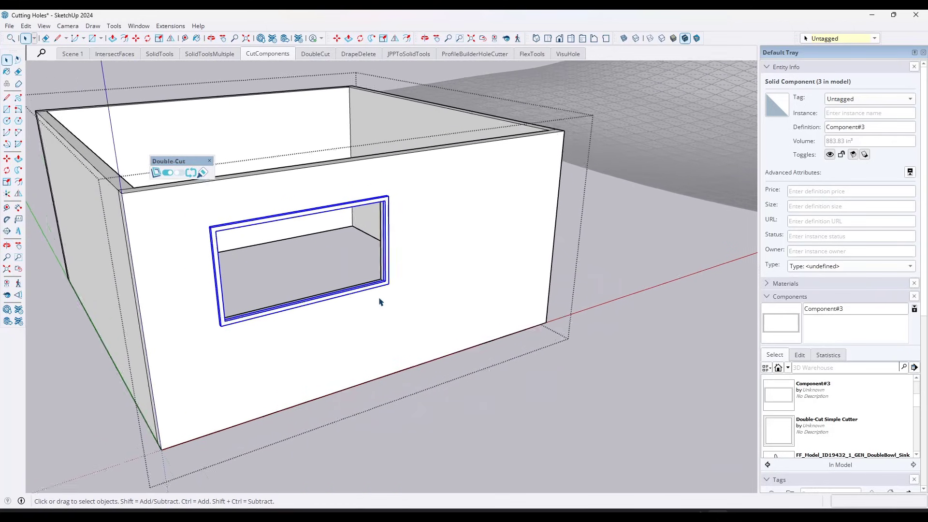
scroll(377, 285, up, 2)
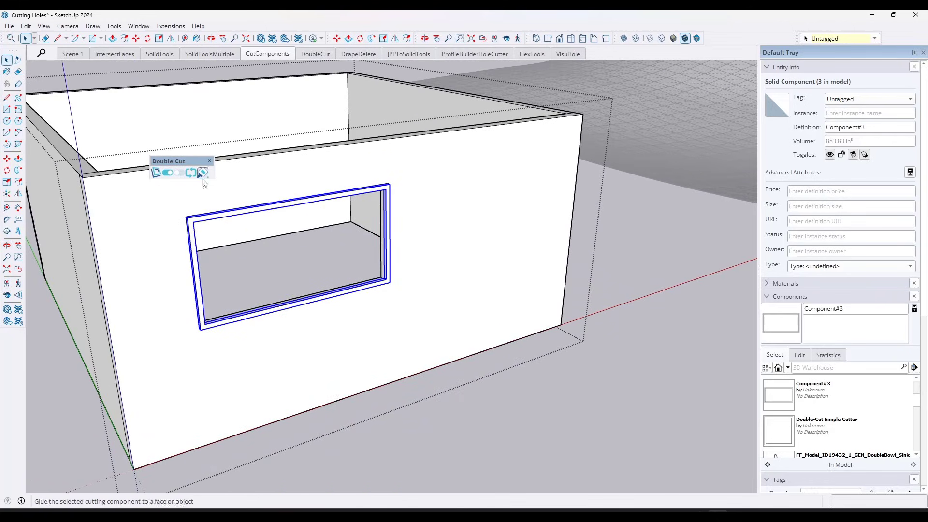
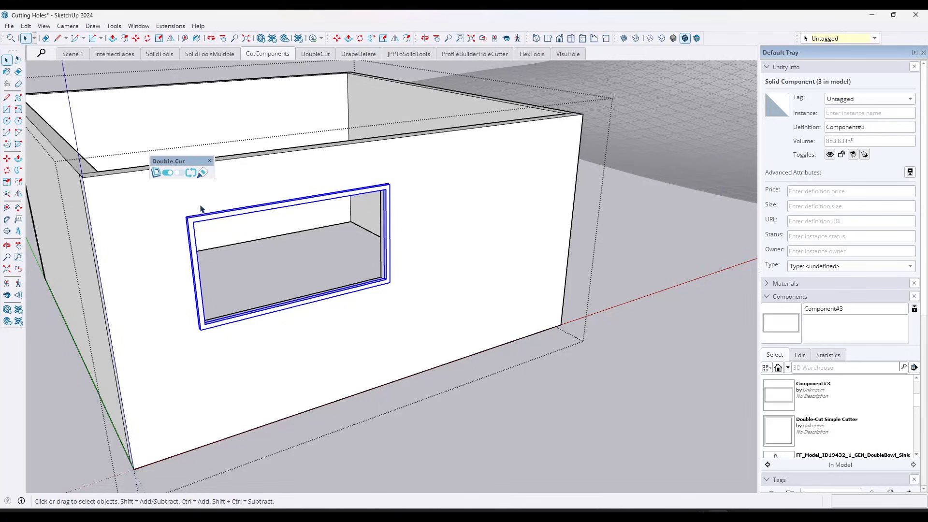
click(210, 161)
Step: Switch to the DrapeDelete scene and turn off the display of hidden geometry
click(358, 54)
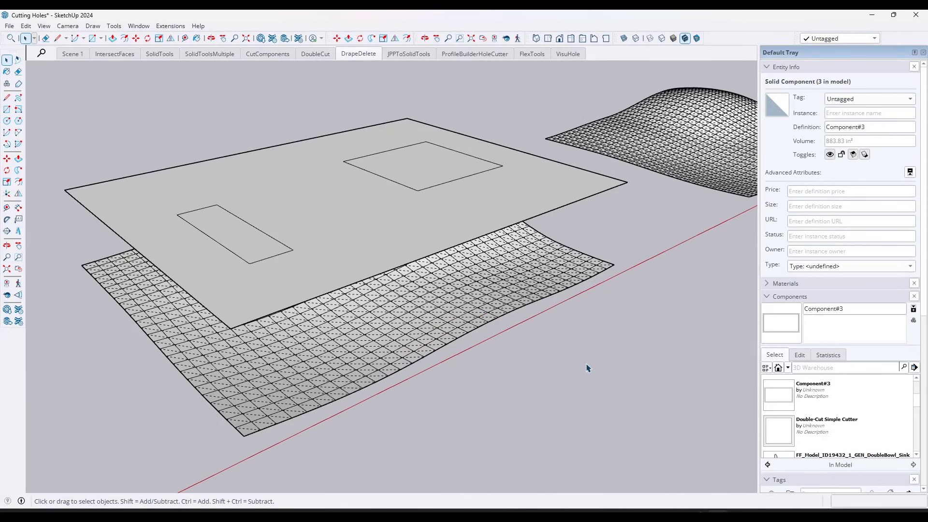
click(588, 368)
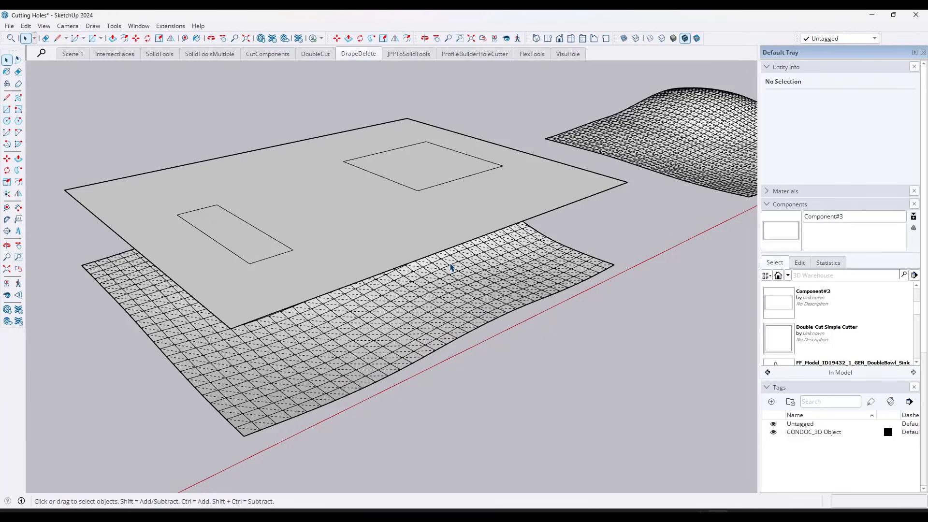
click(43, 26)
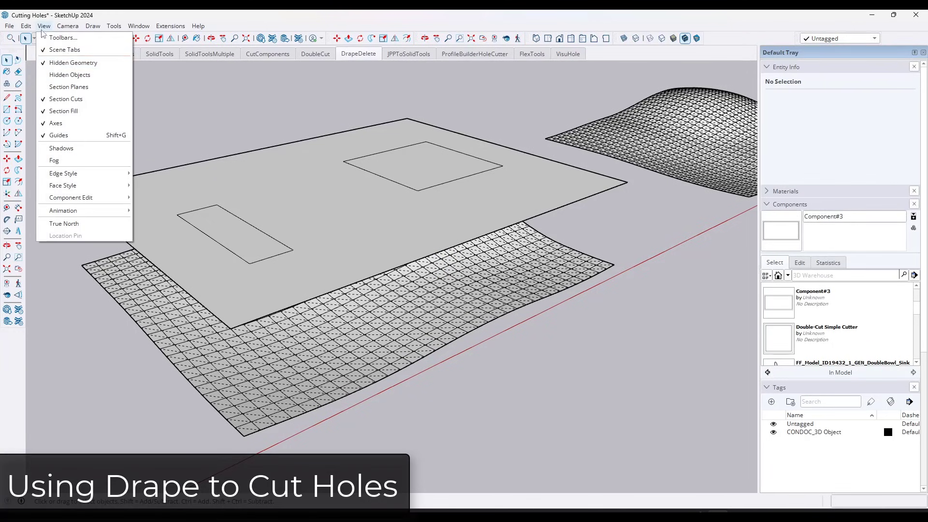
click(80, 68)
Step: Smooth the terrain mesh group below the flat face by softening its edges with Soften coplanar enabled
middle_drag(376, 243, 368, 151)
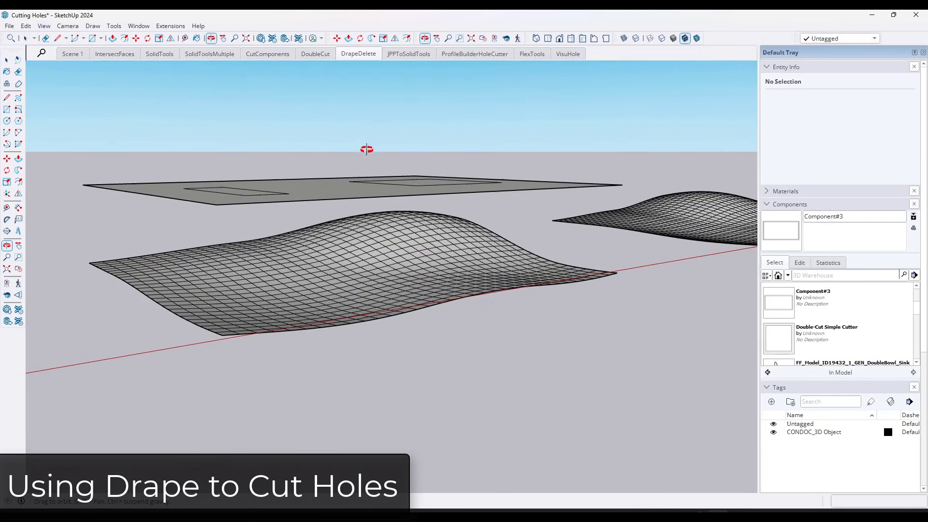
key(space)
click(422, 255)
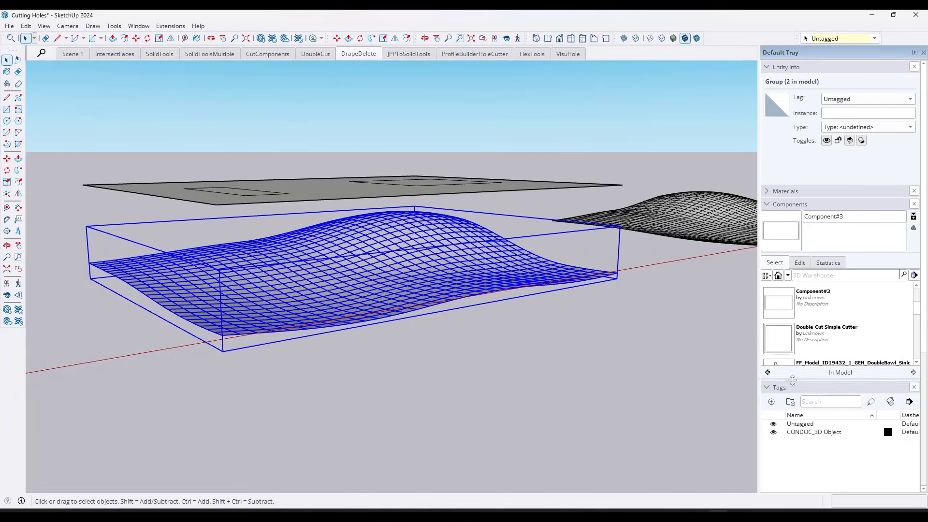
click(772, 387)
click(768, 454)
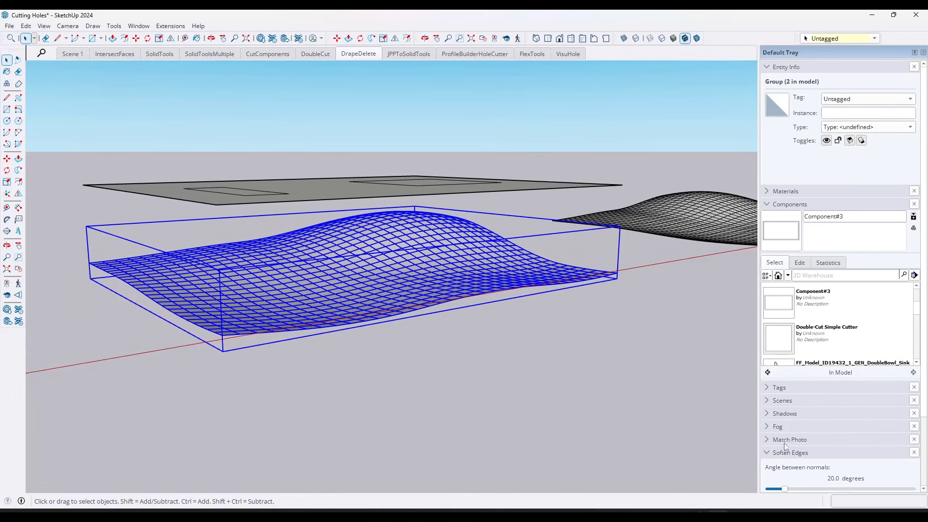
click(769, 431)
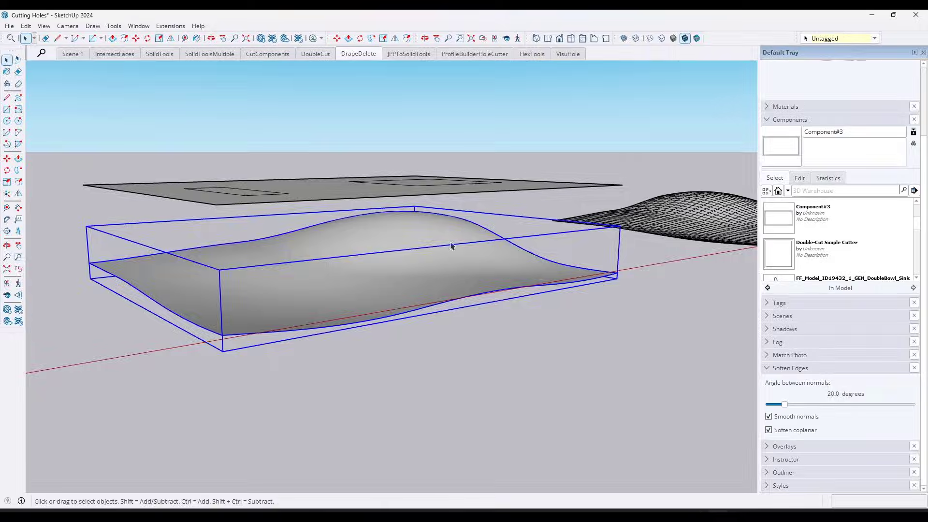
middle_drag(451, 246, 471, 317)
scroll(427, 179, down, 5)
scroll(379, 235, up, 3)
mouse_move(391, 148)
middle_down()
mouse_move(390, 167)
mouse_move(389, 148)
middle_up()
middle_drag(380, 227, 300, 214)
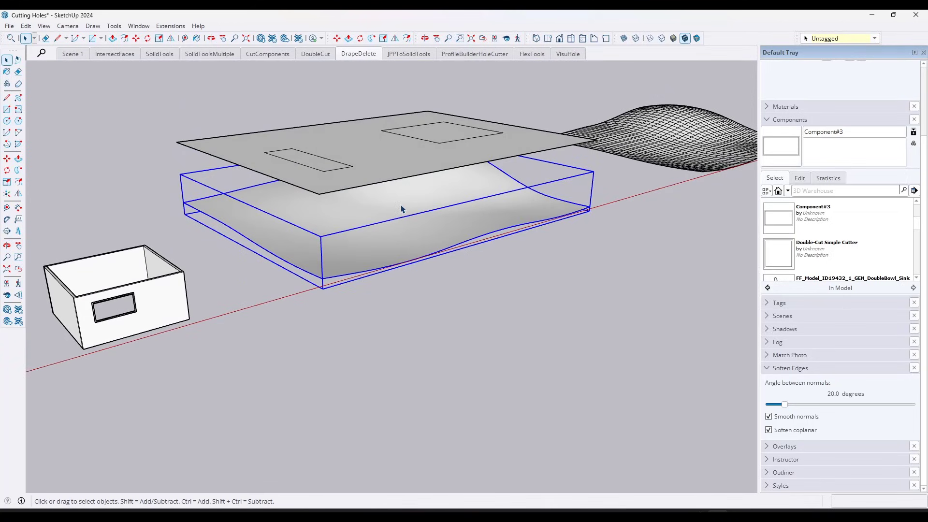
Step: Extrude the smaller rectangle on the flat face down about 47' 10" so it passes through the terrain below
middle_drag(402, 209, 349, 204)
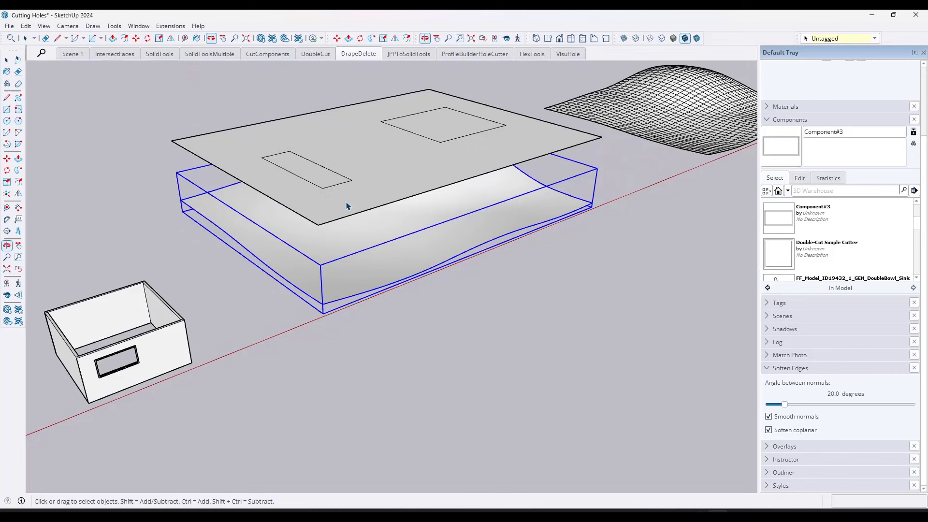
click(314, 176)
key(p)
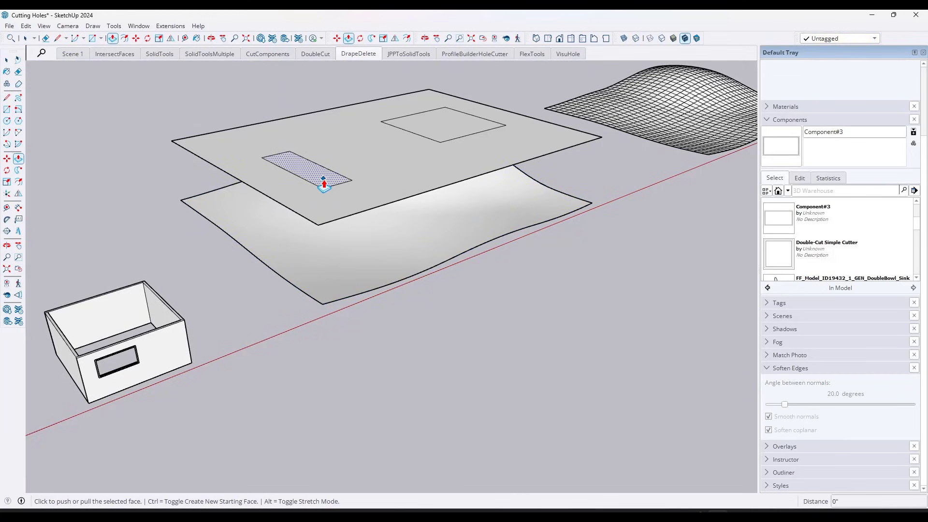
click(326, 183)
click(351, 344)
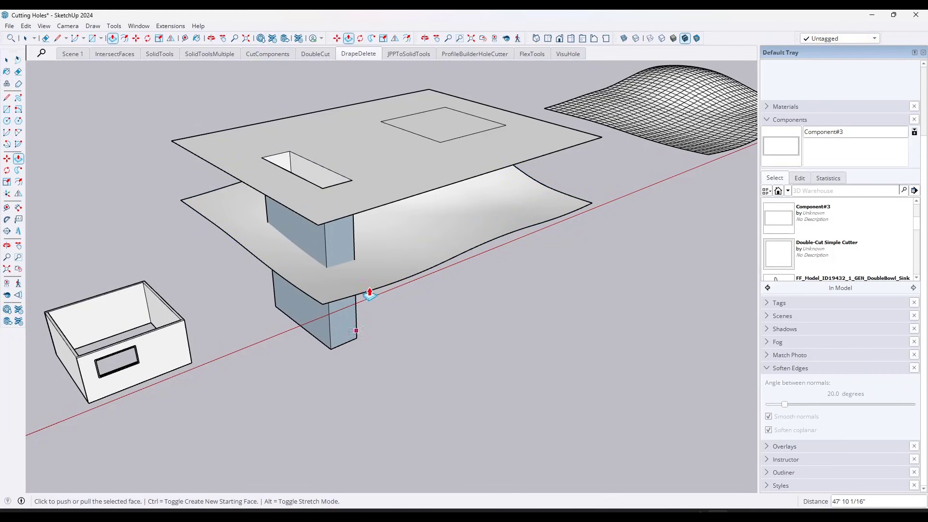
Step: Open the smoothed terrain group, intersect its faces with the extruded box, and close the group
key(space)
right_click(377, 237)
click(378, 237)
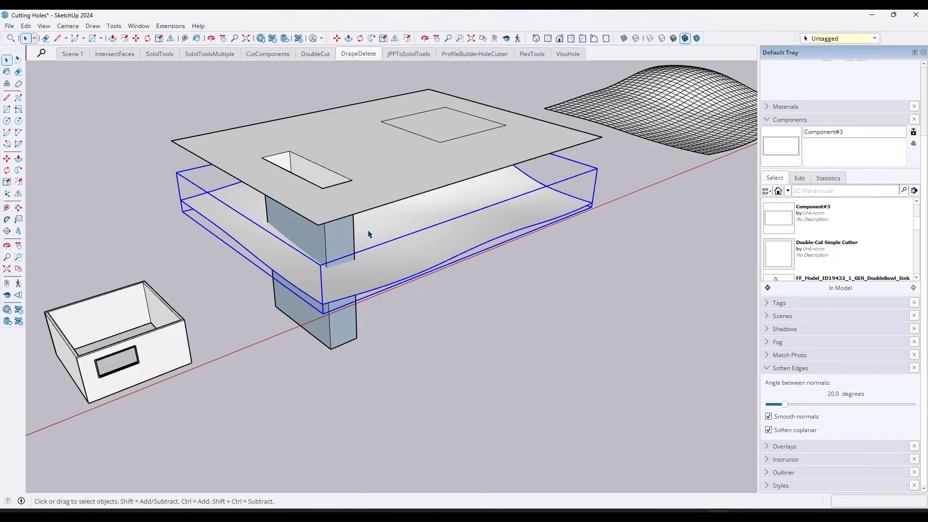
double_click(370, 233)
triple_click(370, 233)
right_click(370, 233)
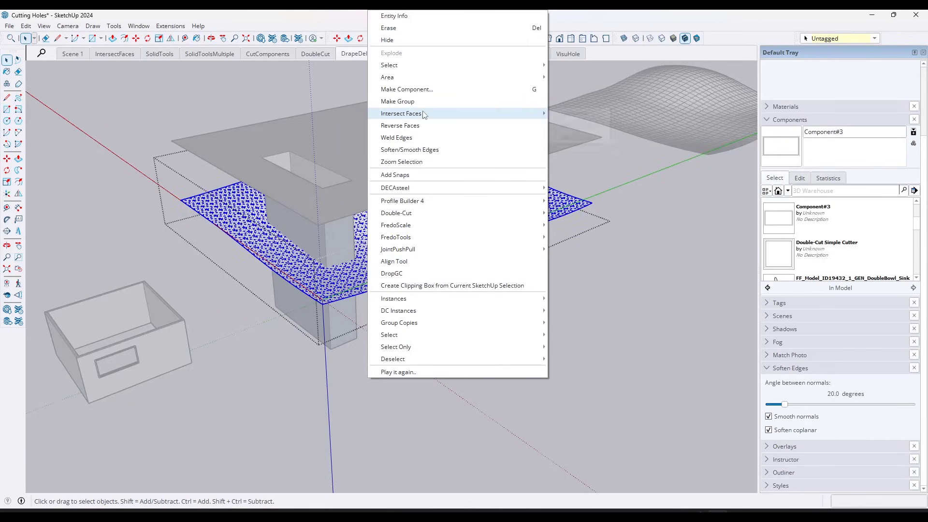
mouse_move(406, 114)
click(578, 113)
key(Escape)
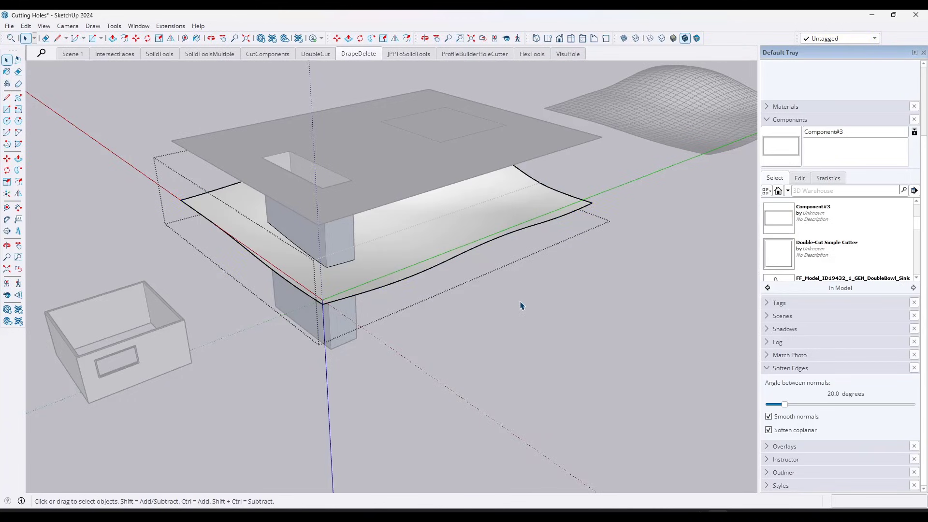
key(Escape)
Step: Erase the extruded box hanging below the flat face, keeping the intersection outline on the terrain
click(340, 317)
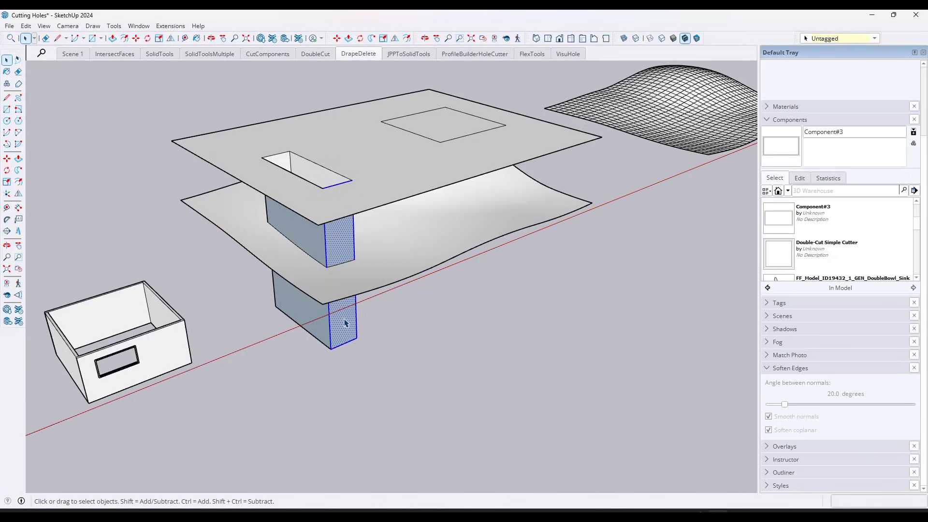
mouse_move(369, 277)
middle_down()
mouse_move(257, 172)
mouse_move(338, 290)
middle_up()
key(e)
drag(308, 309, 282, 312)
mouse_move(331, 330)
mouse_down()
mouse_move(339, 325)
mouse_move(285, 298)
mouse_up()
middle_drag(306, 222, 341, 240)
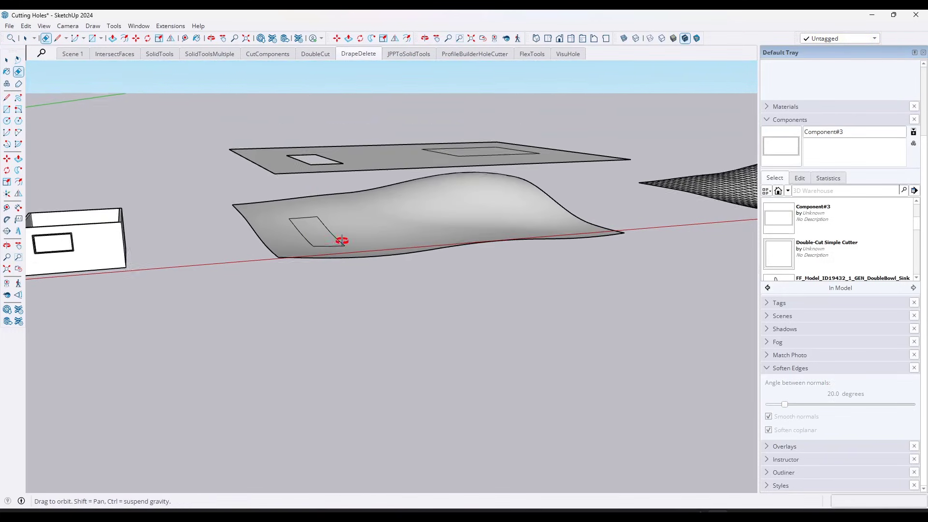
Step: Open the terrain group, delete the face inside the intersected rectangular outline, and close the group
key(space)
click(315, 239)
double_click(316, 235)
triple_click(315, 232)
click(319, 233)
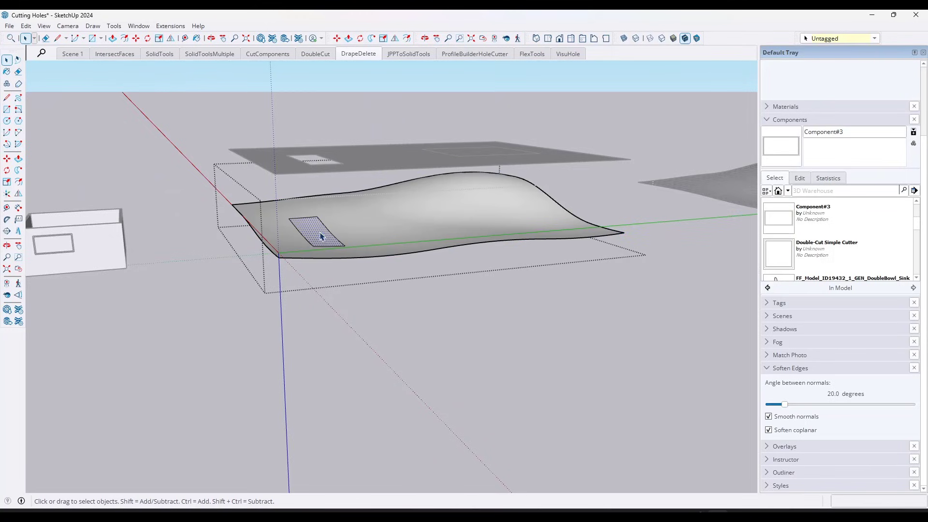
key(Delete)
middle_drag(318, 233, 493, 293)
click(556, 310)
Step: Select the larger rectangle on the flat face and show the Sandbox toolbar
scroll(319, 295, down, 2)
scroll(484, 145, up, 2)
click(419, 183)
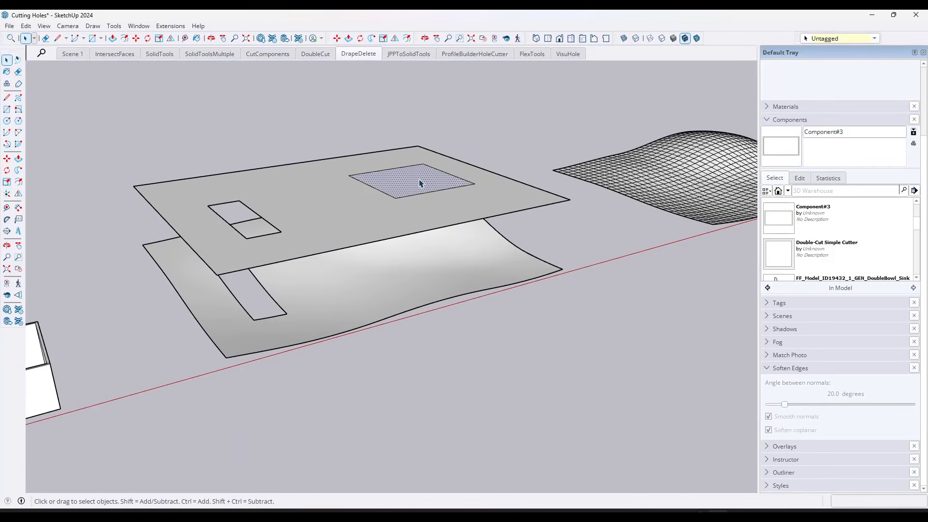
scroll(516, 174, up, 2)
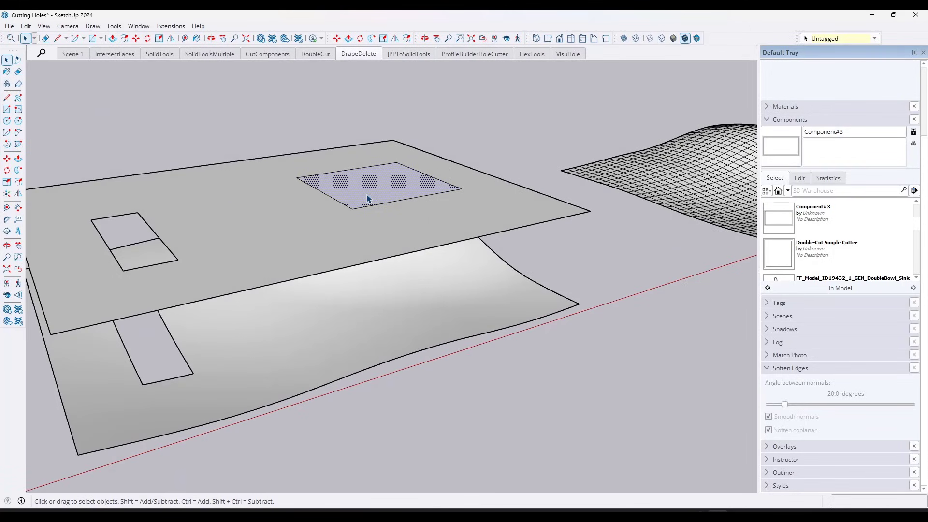
right_click(731, 39)
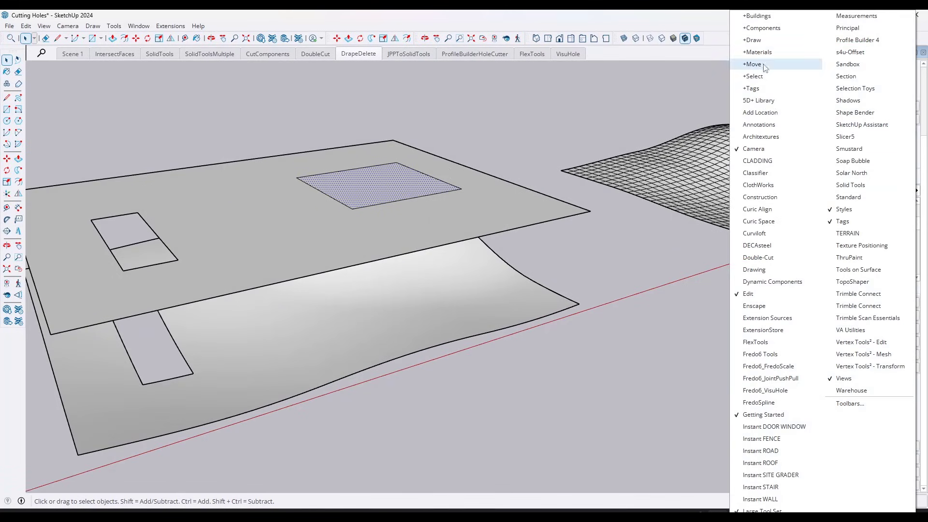
click(849, 65)
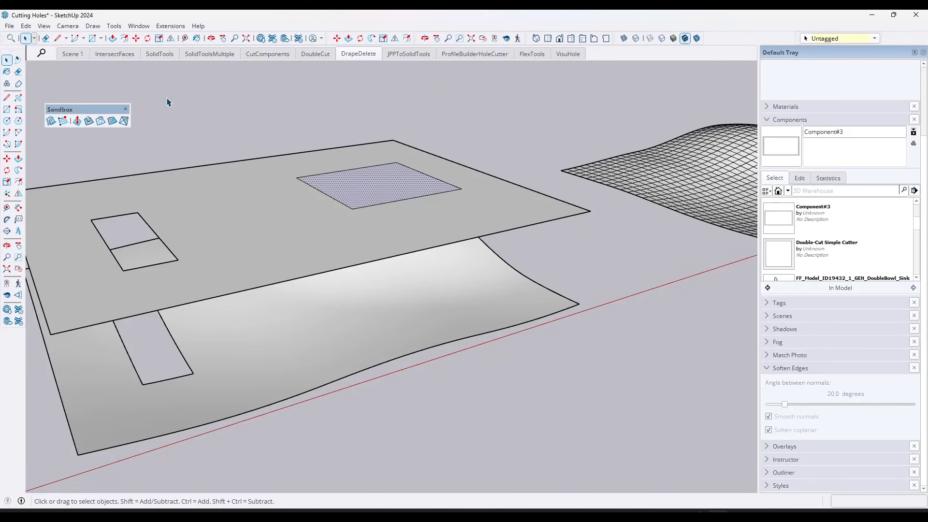
drag(101, 108, 107, 89)
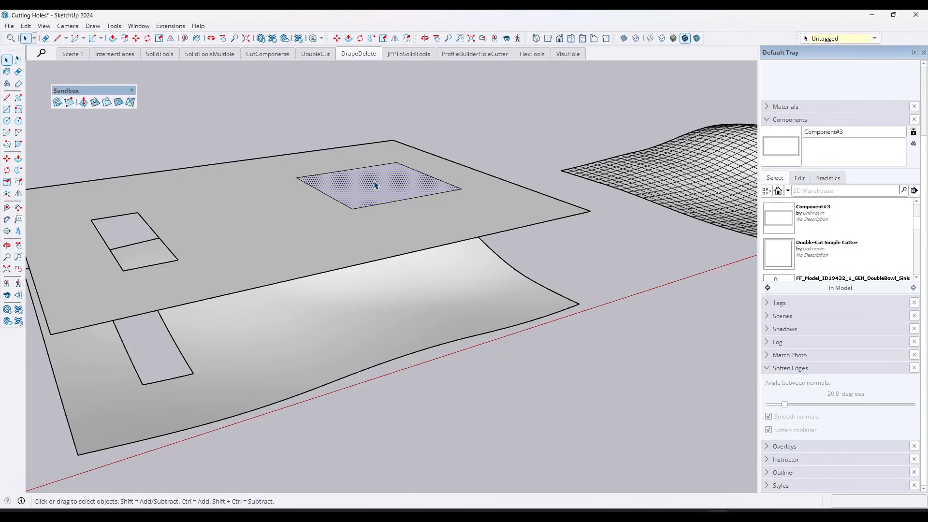
Step: Drape the selected larger rectangle onto the smoothed terrain group below
click(107, 104)
middle_drag(435, 303, 398, 258)
key(space)
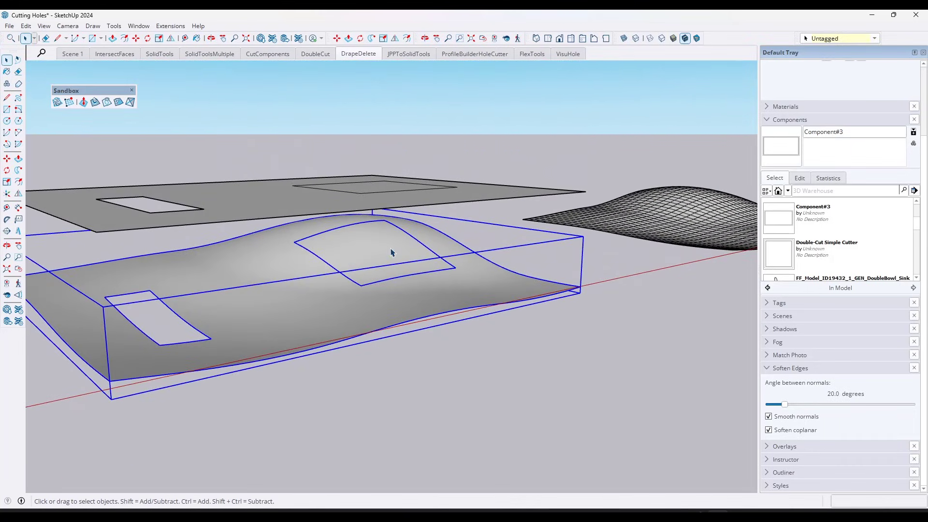
Step: Open the terrain group, delete the draped face on its hill, and close the group
double_click(350, 255)
click(371, 249)
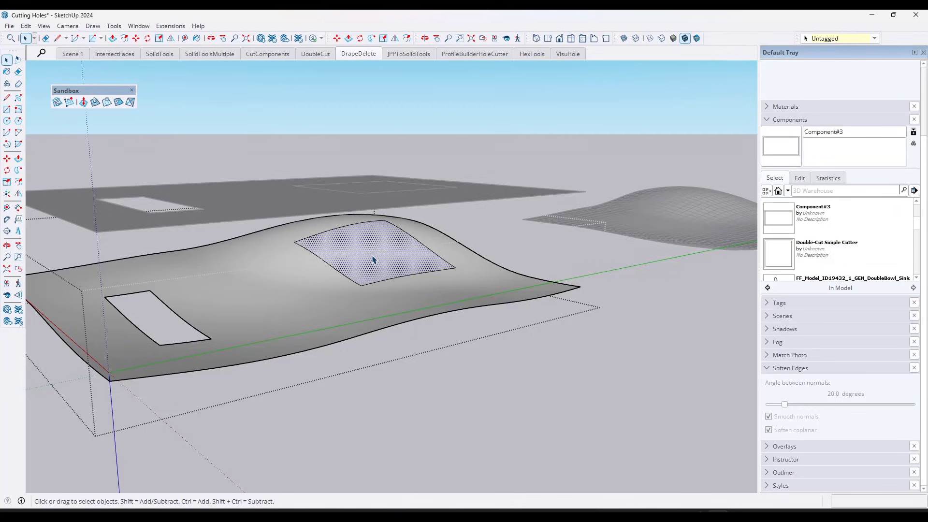
key(Delete)
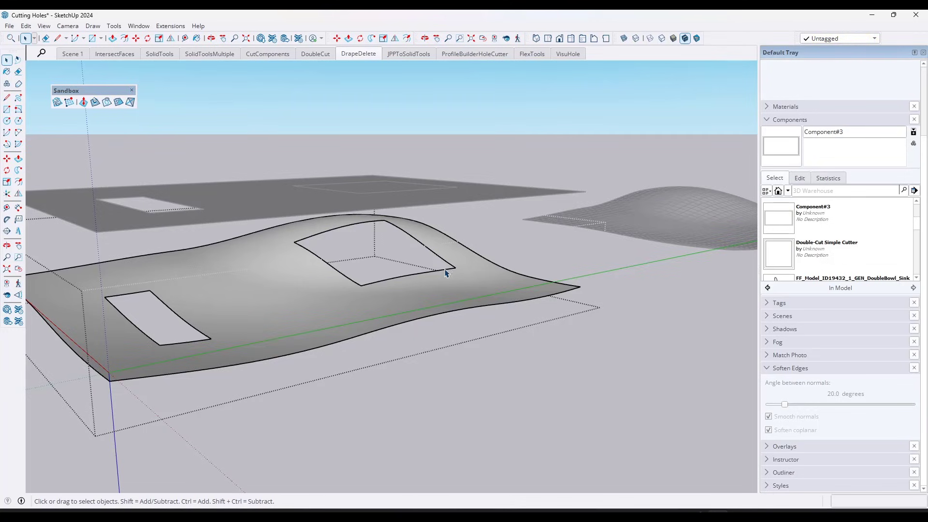
click(516, 237)
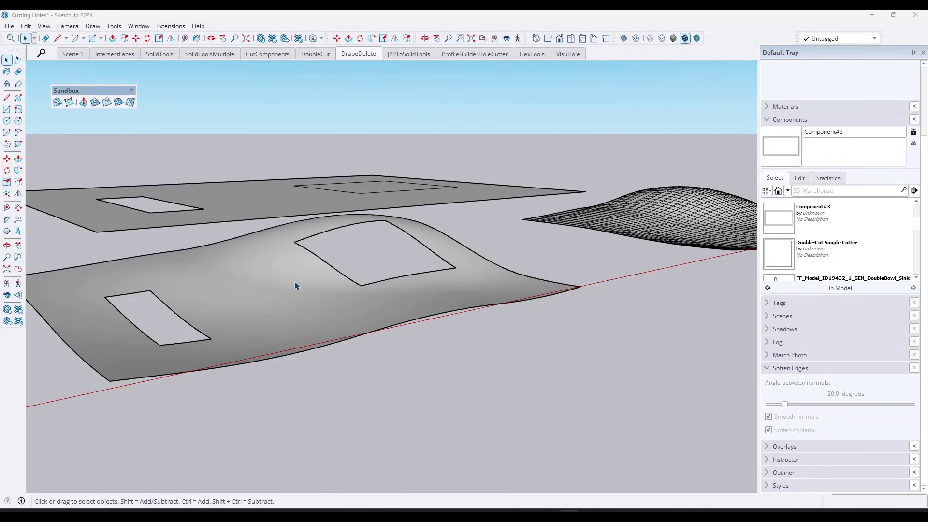
Step: Open the gridded terrain group and draw a vertical wall face about 78' long beneath its edge along the red axis
scroll(230, 264, down, 10)
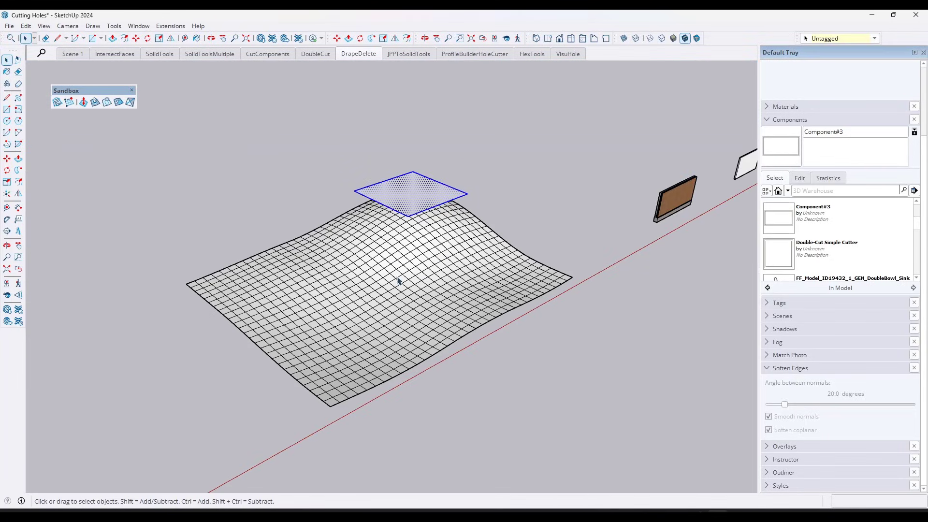
middle_drag(379, 252, 365, 278)
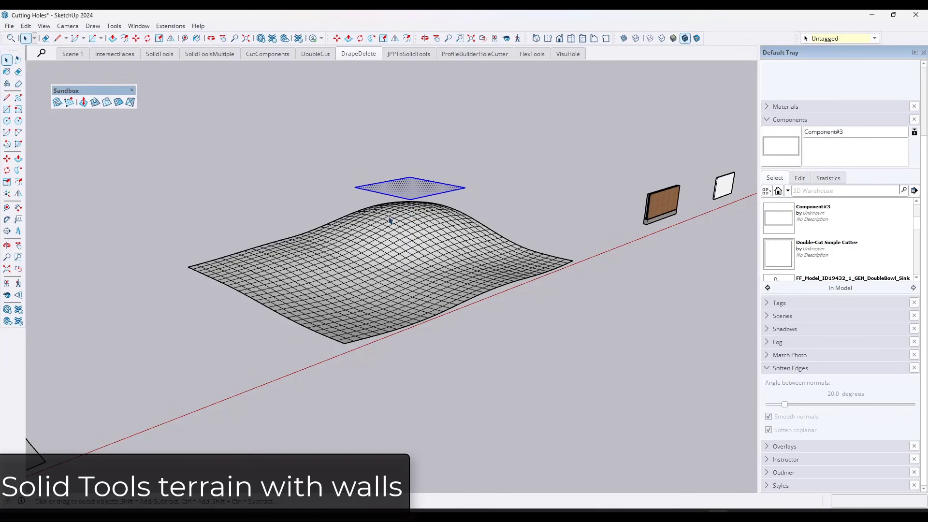
mouse_move(385, 282)
middle_down()
mouse_move(402, 282)
mouse_move(384, 172)
mouse_move(376, 290)
middle_up()
click(378, 274)
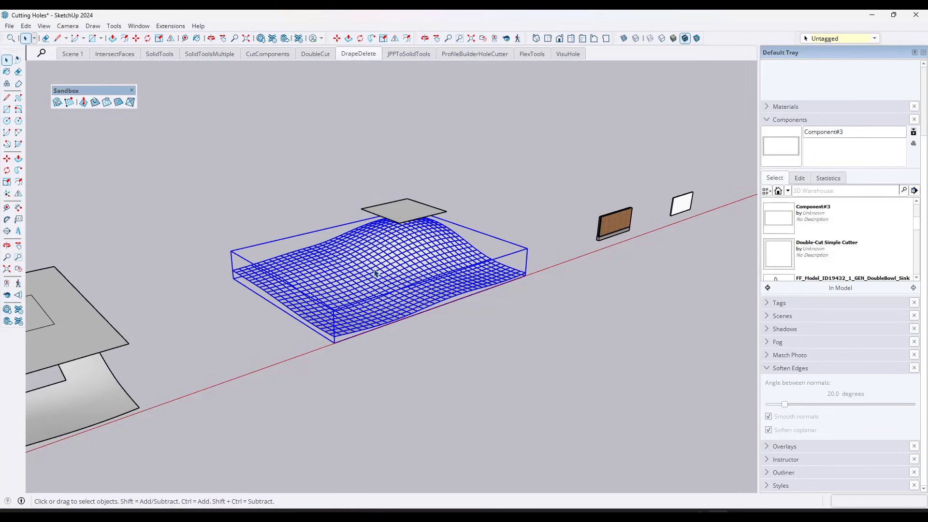
double_click(351, 282)
key(l)
click(233, 271)
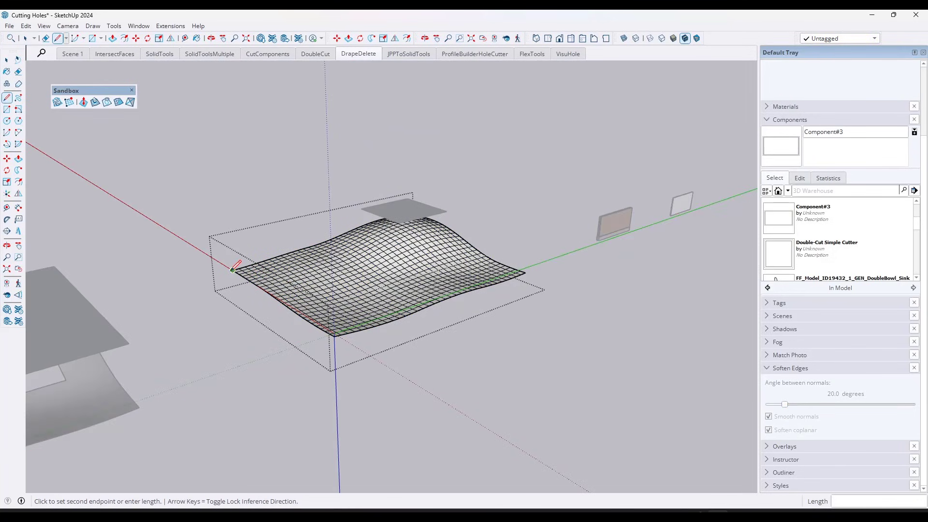
click(235, 300)
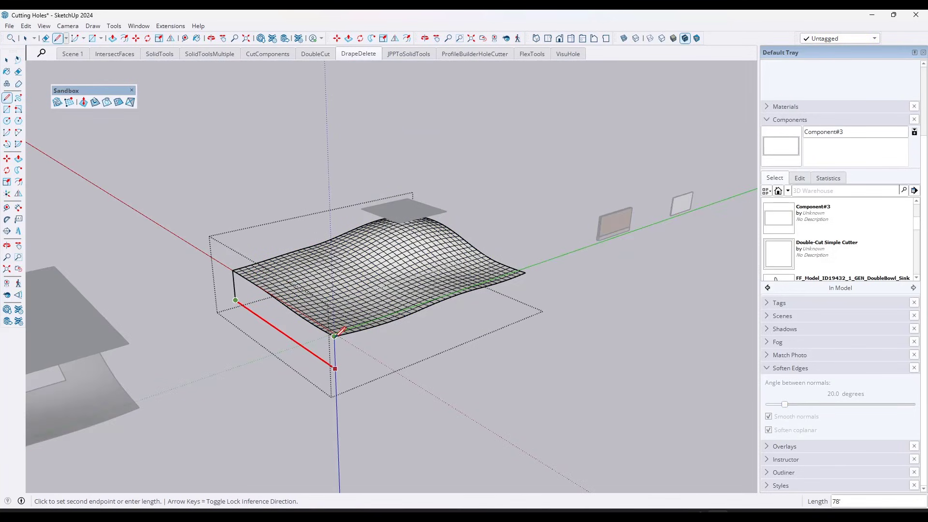
click(335, 369)
click(334, 336)
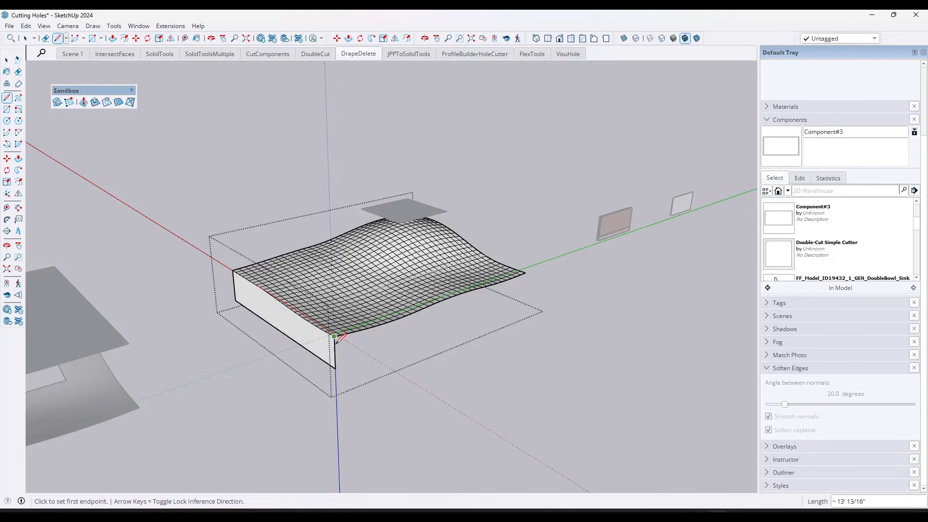
Step: Draw a second vertical wall face beneath the terrain edge along the green axis, level with the first wall's base
click(335, 369)
key(Right)
click(526, 270)
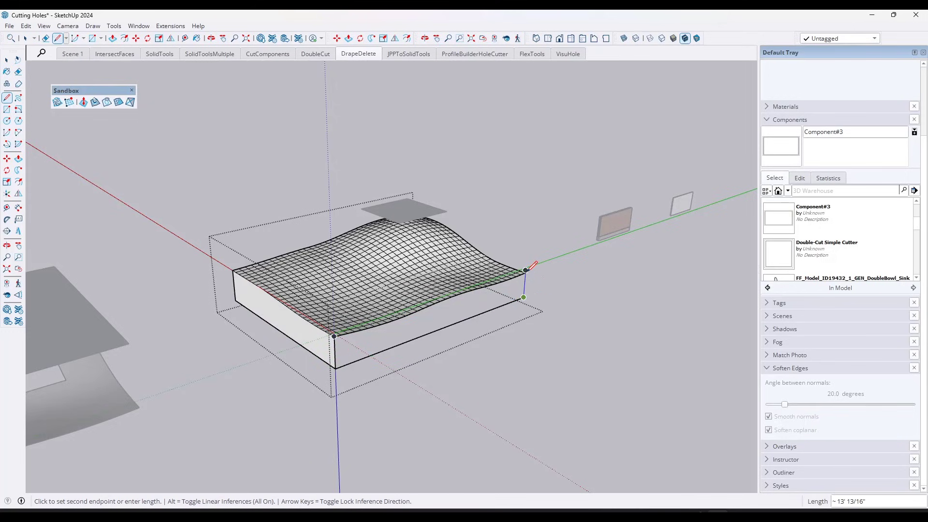
scroll(532, 269, up, 5)
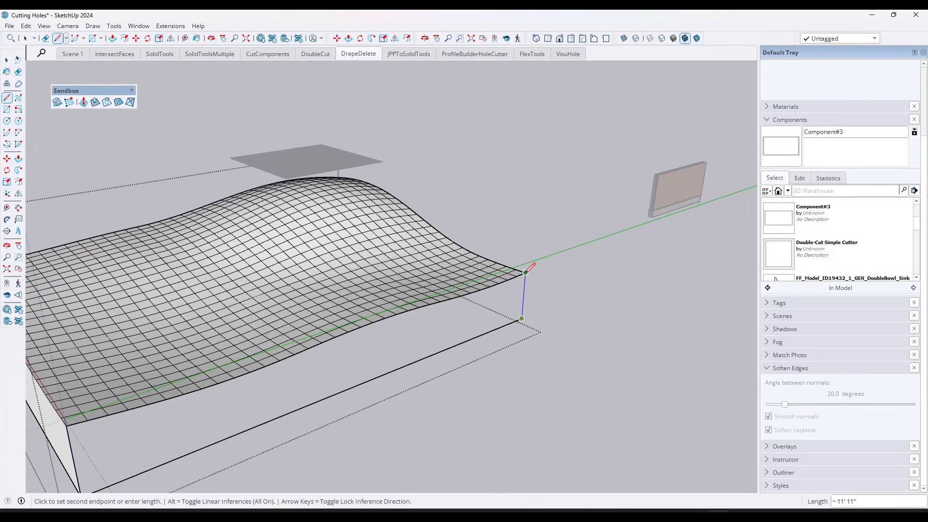
middle_drag(529, 264, 262, 301)
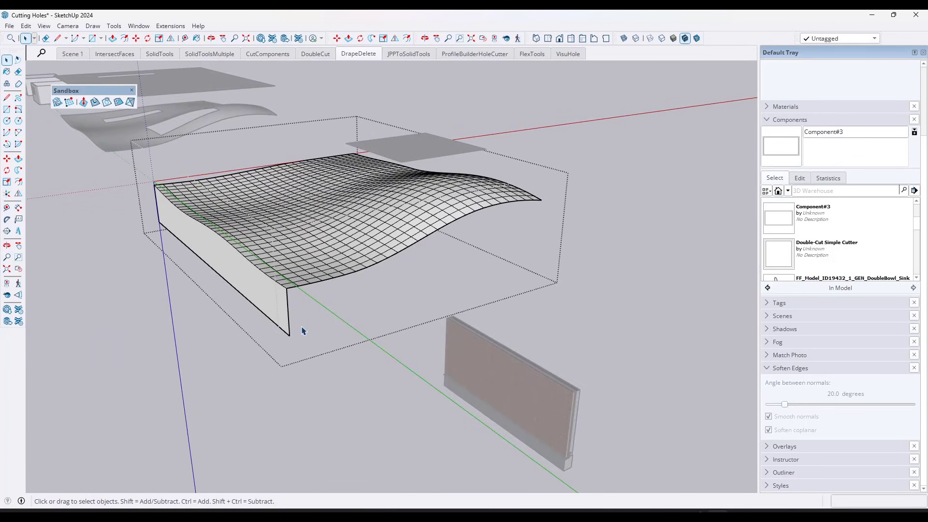
Step: Draw the third wall beneath the terrain edge opposite the first wall, from the second wall's base corner
key(l)
click(291, 336)
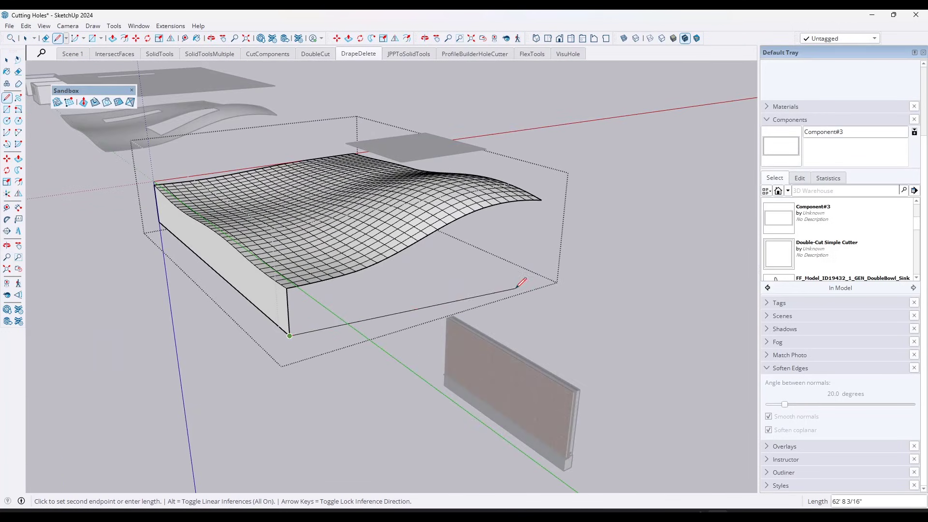
click(542, 200)
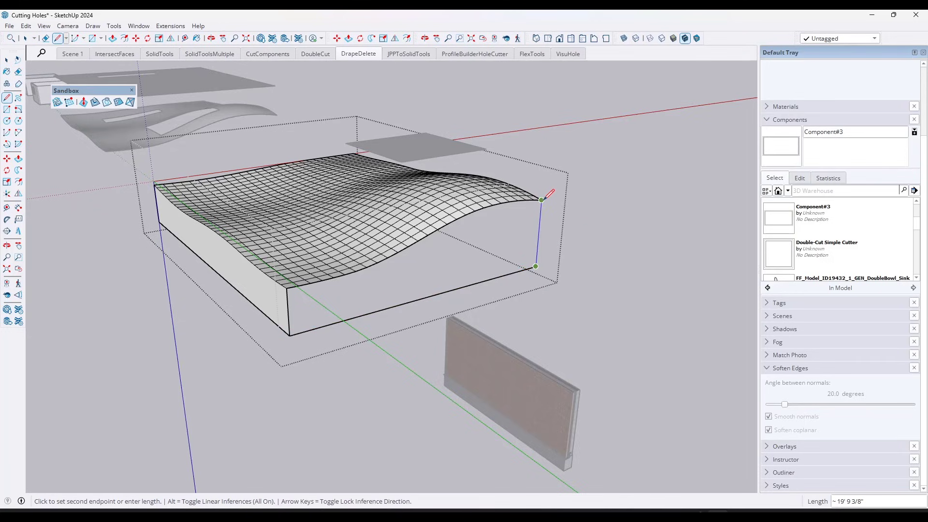
click(541, 200)
Step: Close the last open side of the terrain with a fourth wall along its base and leave the group
mouse_move(607, 231)
middle_down()
mouse_move(343, 232)
mouse_move(261, 270)
middle_up()
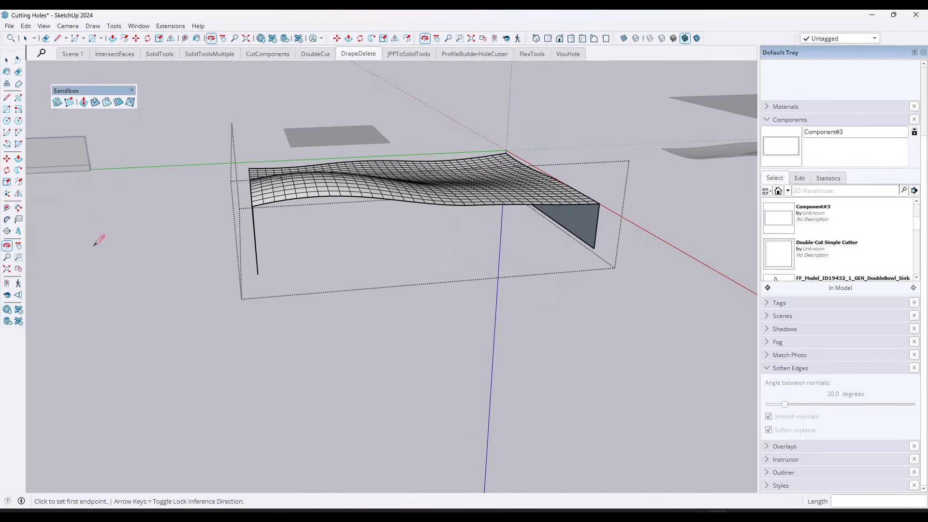
click(258, 275)
click(594, 249)
key(space)
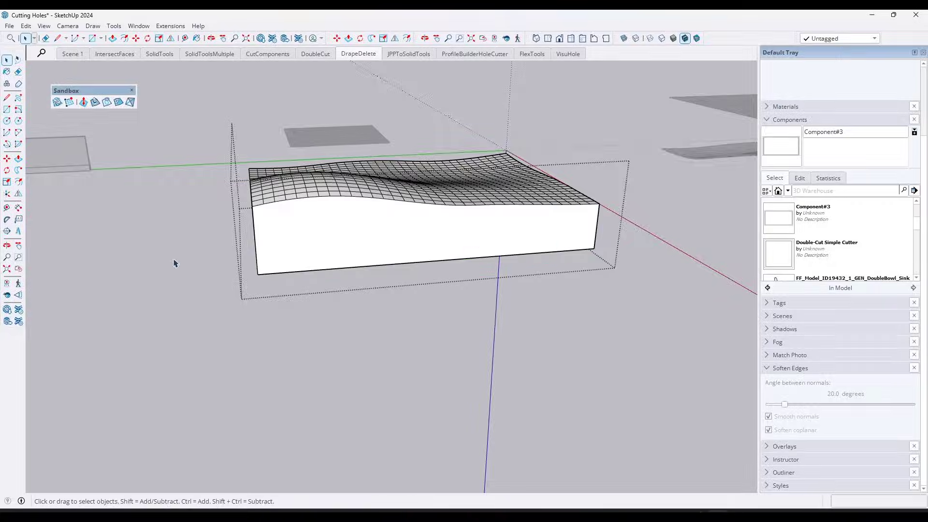
middle_drag(174, 261, 470, 280)
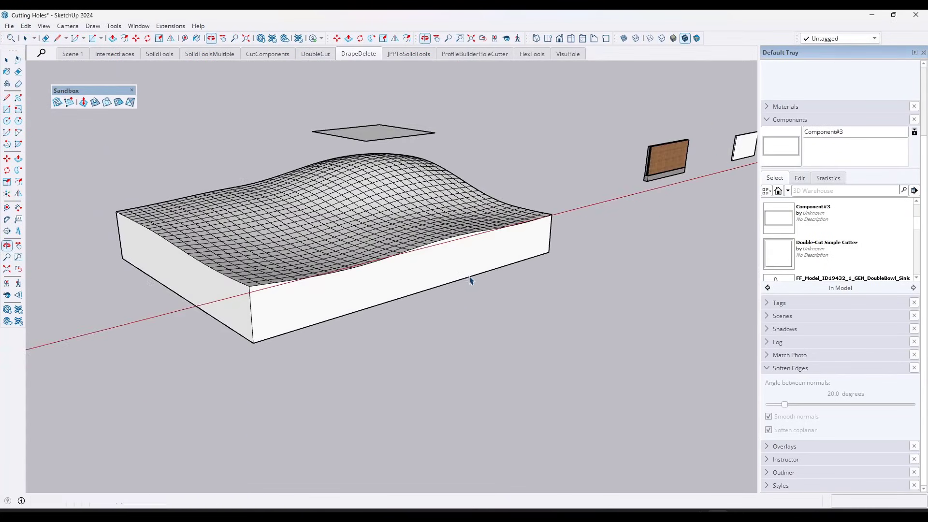
Step: Extrude the square face above the gridded terrain down into the hill and make the resulting box a group
key(p)
click(372, 137)
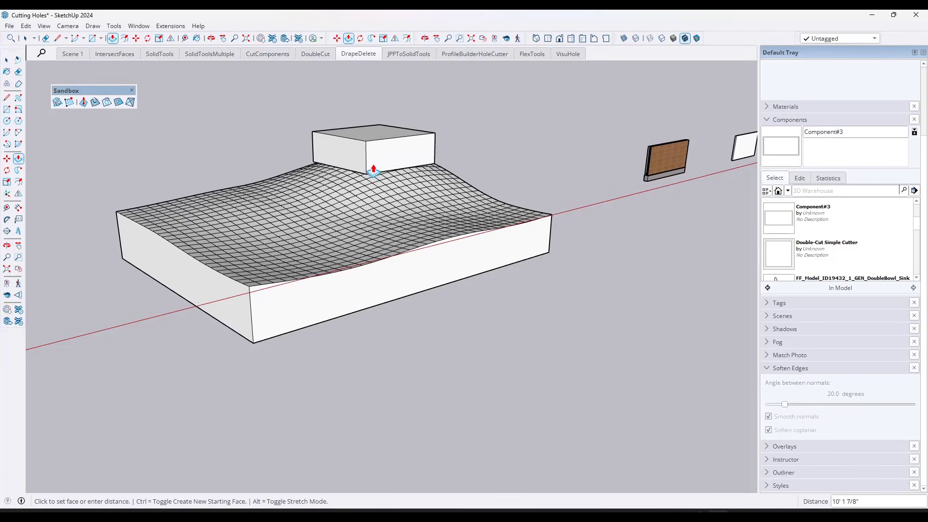
click(373, 180)
middle_drag(373, 180, 550, 248)
click(363, 182)
right_click(363, 183)
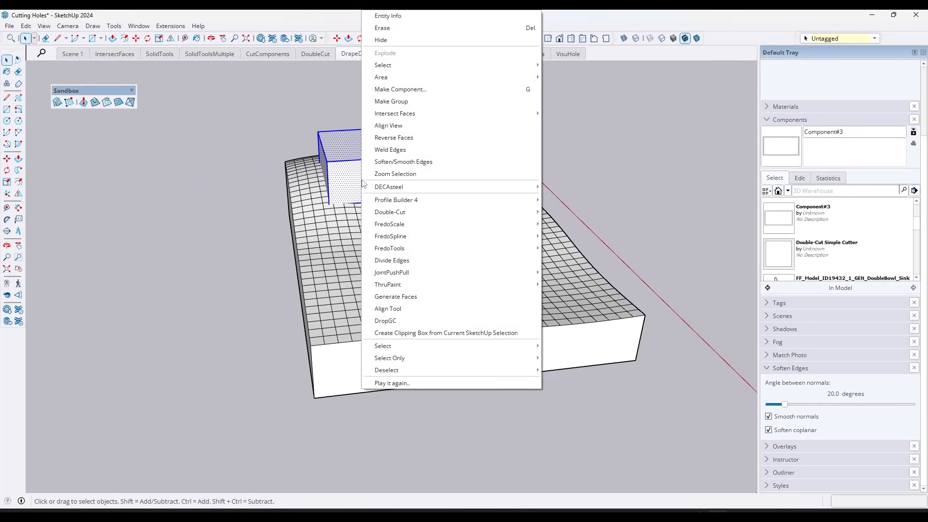
click(391, 101)
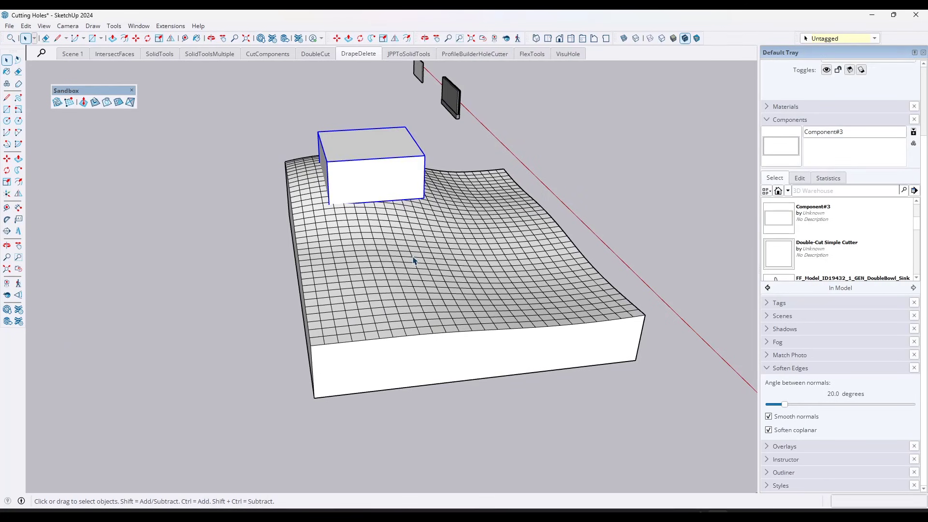
Step: Check that the terrain and box groups are solids, and lower the box about 7' 8" further into the hill
click(578, 298)
scroll(855, 131, up, 3)
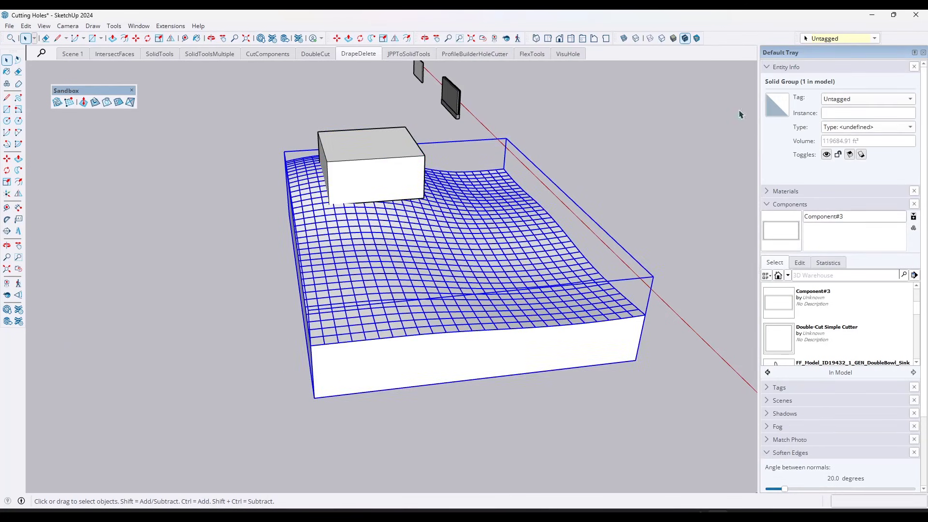
click(391, 172)
middle_drag(300, 202, 462, 208)
key(m)
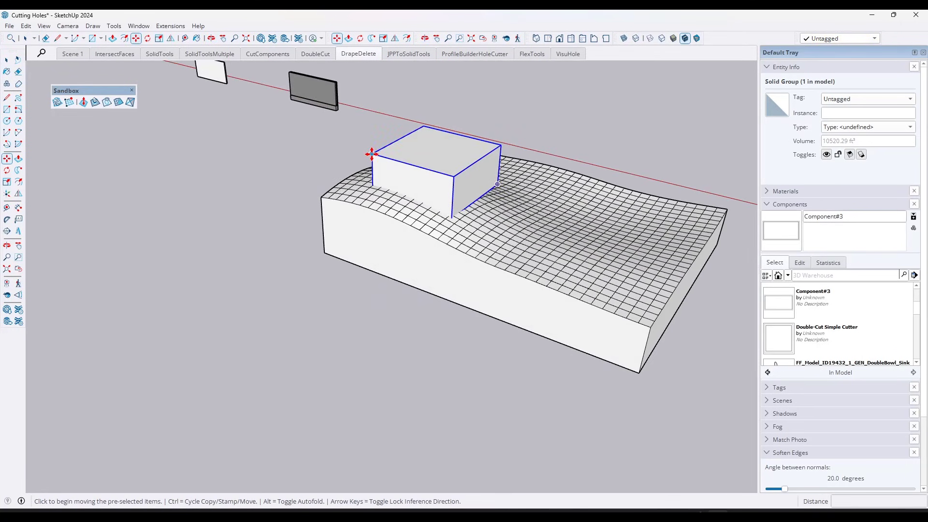
click(372, 153)
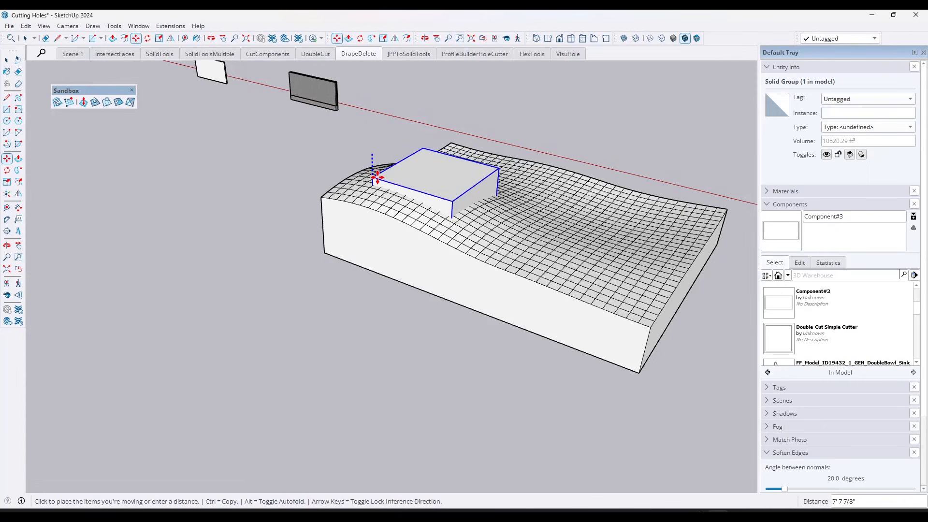
click(378, 179)
key(space)
Step: Hide the terrain group's grid lines by softening its edges, including coplanar ones, at a 20 degree angle
middle_drag(622, 239, 276, 268)
click(429, 265)
scroll(458, 182, down, 3)
scroll(773, 390, down, 3)
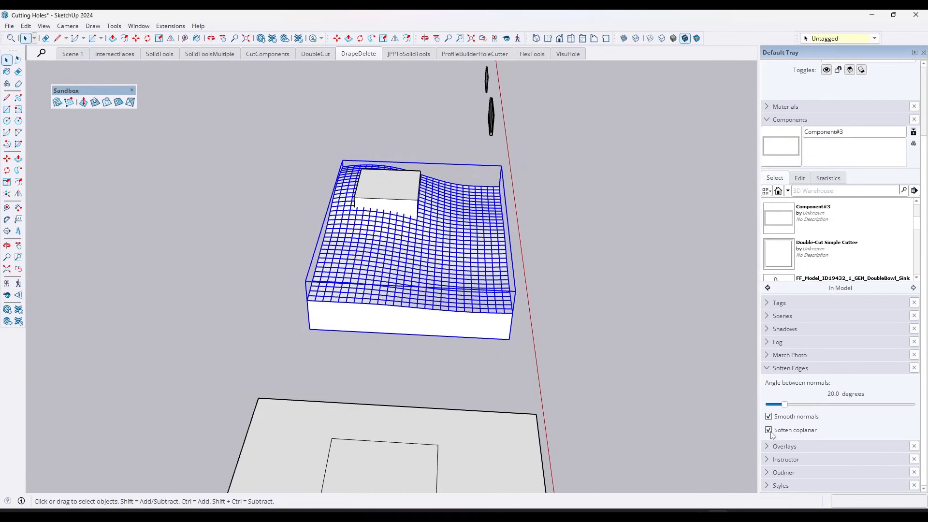
click(769, 430)
middle_drag(629, 401, 421, 276)
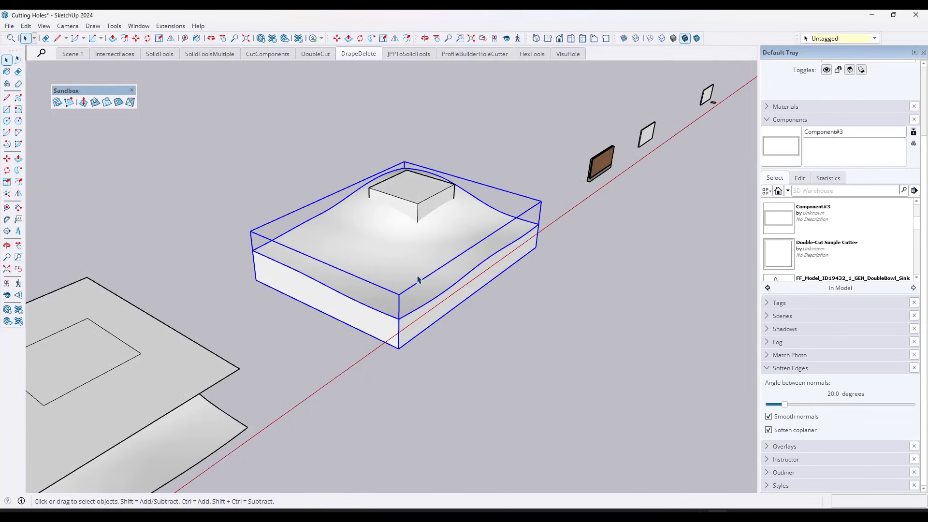
Step: Intersect the terrain surface inside its group with the model to imprint the box outline, and leave the group
double_click(415, 264)
click(399, 244)
right_click(400, 244)
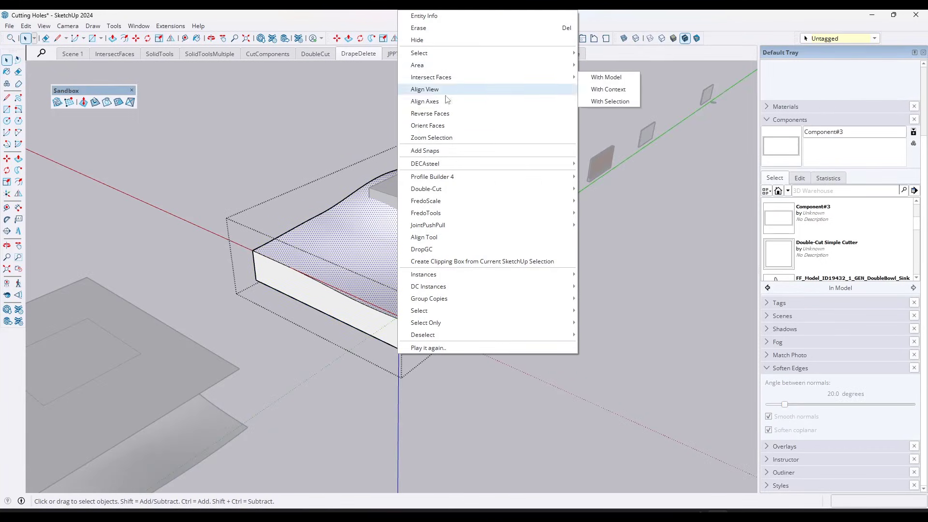
click(608, 78)
click(603, 336)
Step: Hide the box group and delete the terrain face inside the imprinted outline
right_click(415, 212)
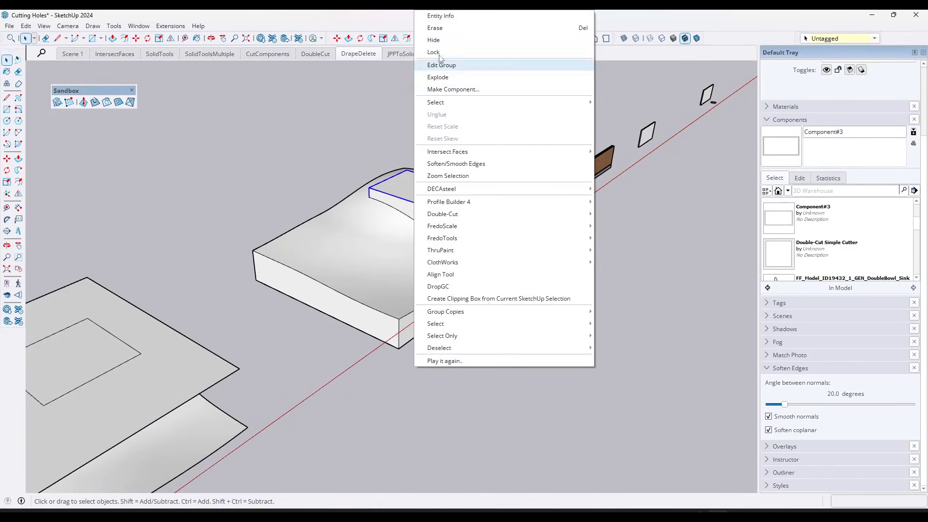
click(433, 39)
click(405, 210)
double_click(411, 198)
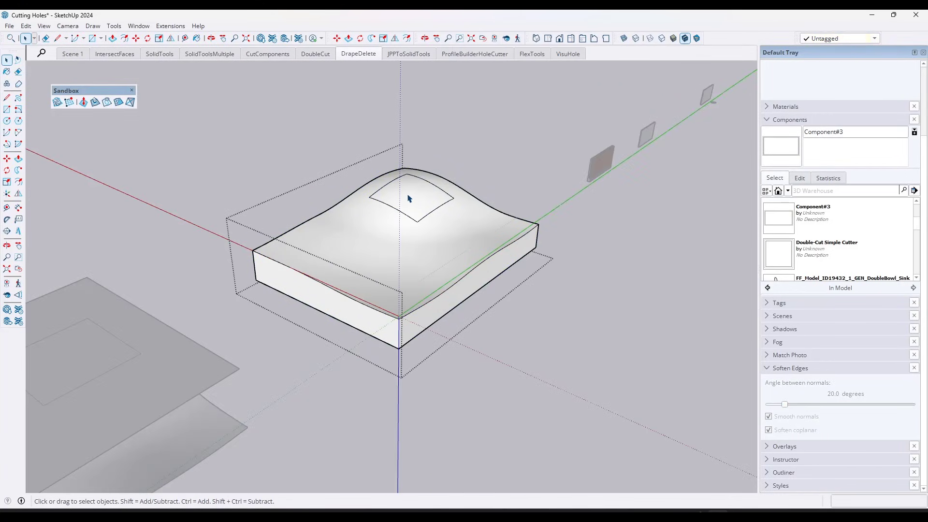
triple_click(411, 198)
click(419, 198)
key(Delete)
scroll(419, 196, up, 4)
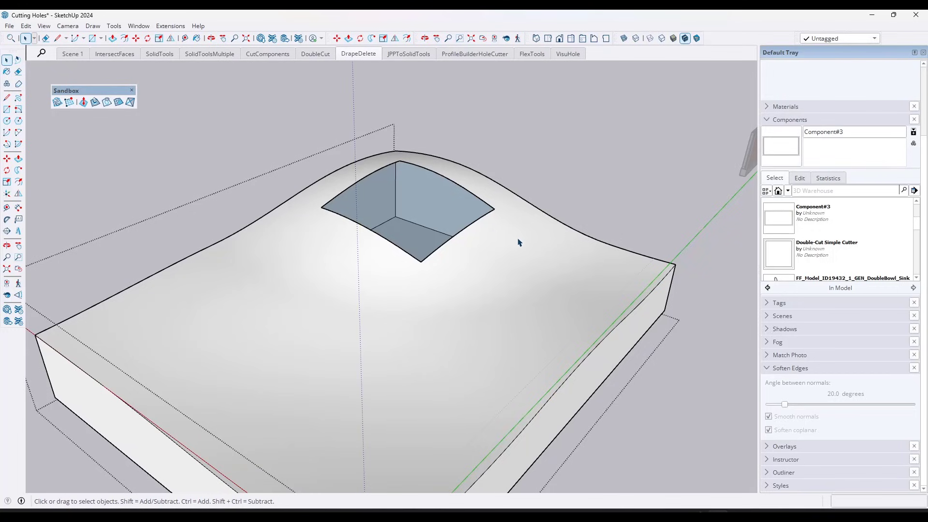
Step: Undo the face deletion, the hiding of the box and the face intersection, and clear the selection
key(ctrl+z)
key(ctrl+z)
key(ctrl+z)
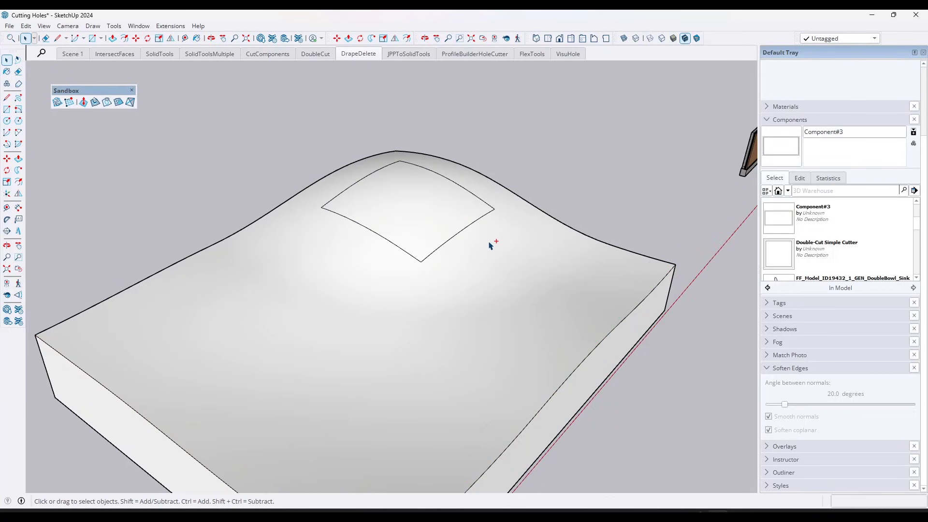
key(ctrl+z)
key(ctrl+z)
key(ctrl+z)
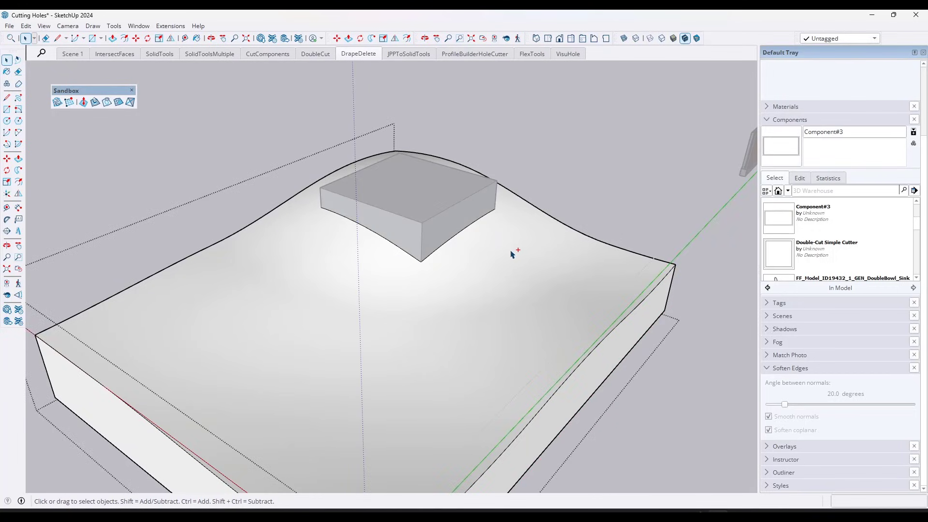
click(453, 220)
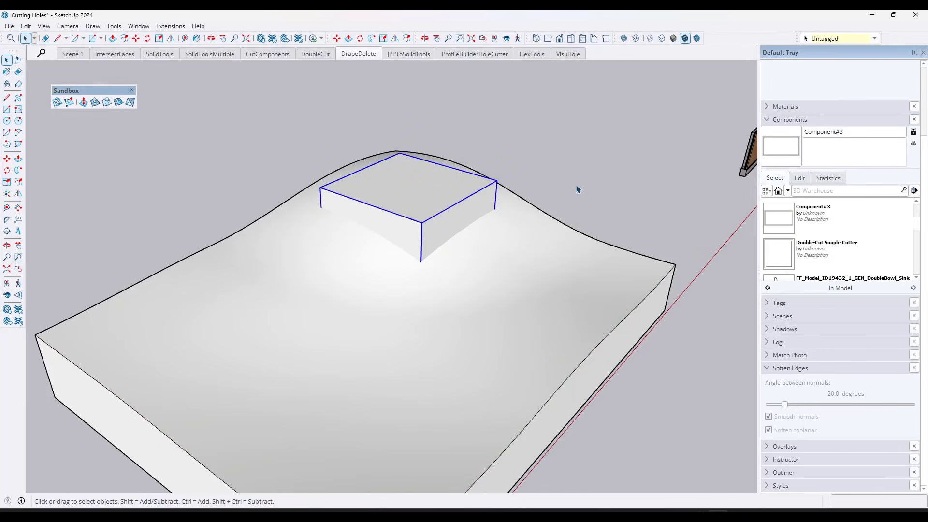
click(577, 186)
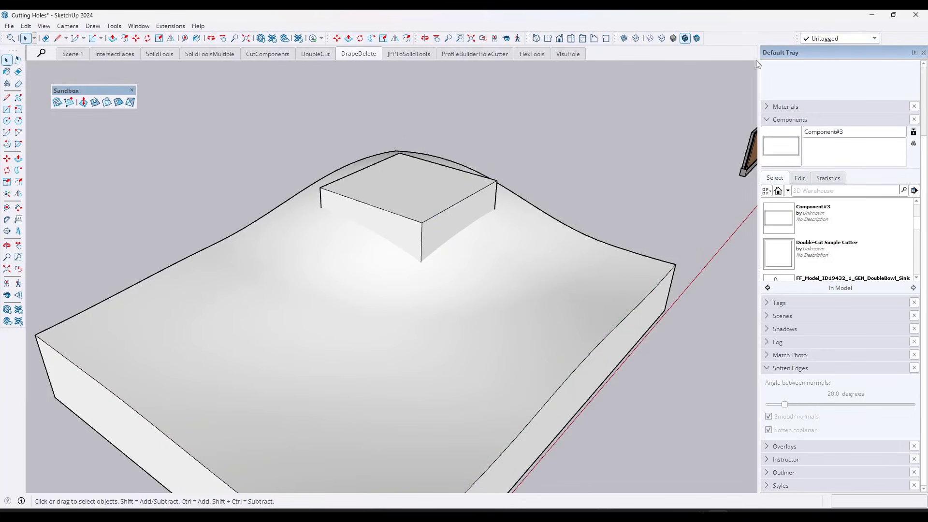
Step: Show the Solid Tools toolbar and place it just beneath the Sandbox toolbar
right_click(736, 42)
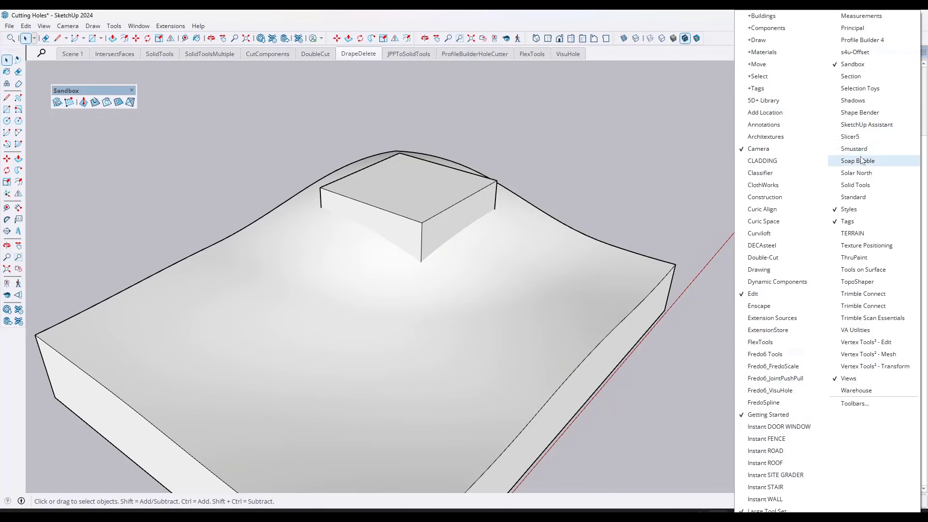
click(855, 184)
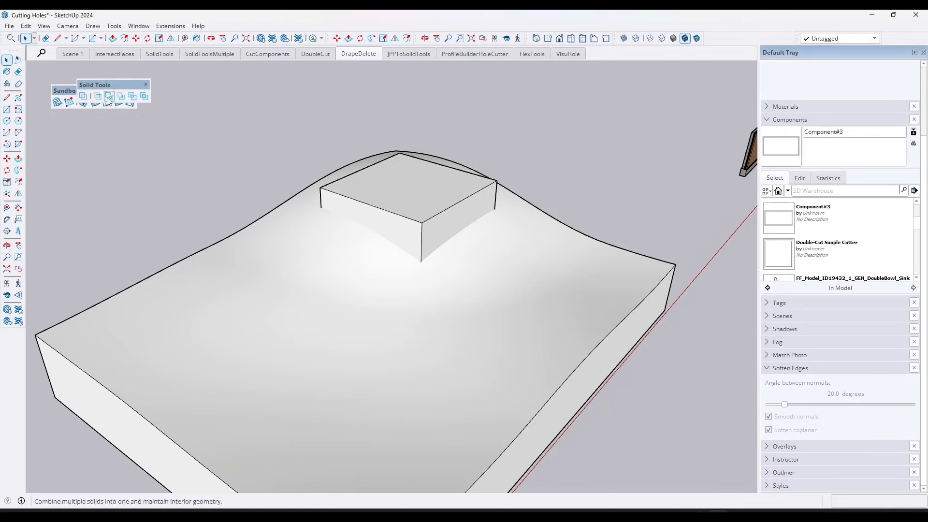
drag(101, 86, 86, 127)
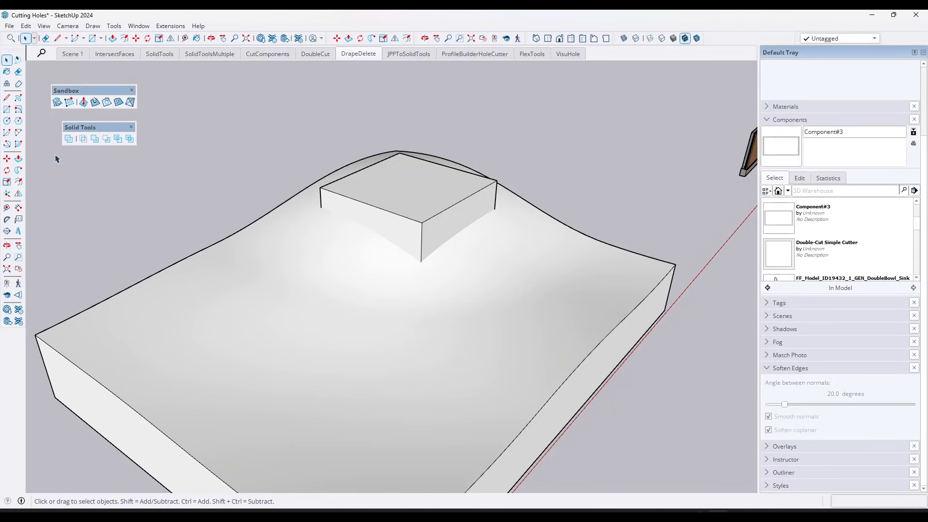
Step: Try subtracting the box from the terrain with Solid Tools, inspect the cut from several angles, and undo it
click(393, 207)
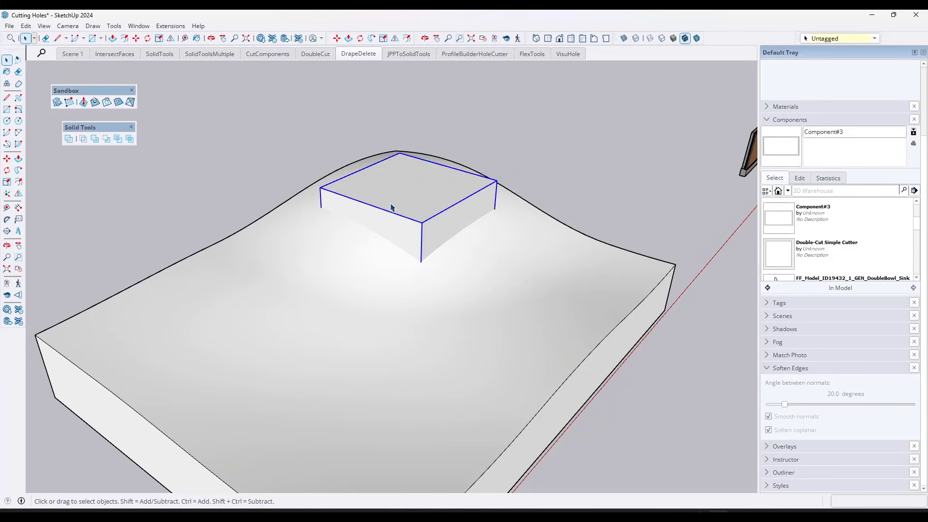
click(106, 138)
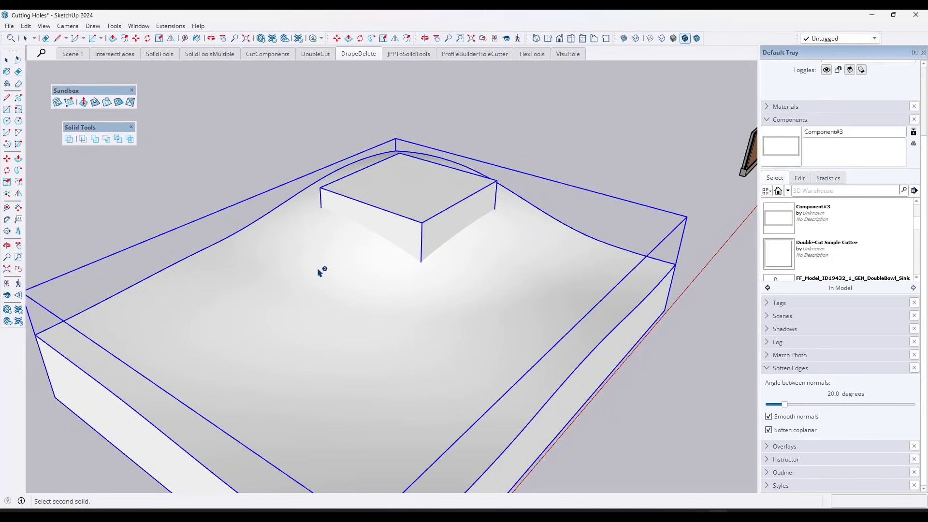
middle_drag(521, 236, 327, 209)
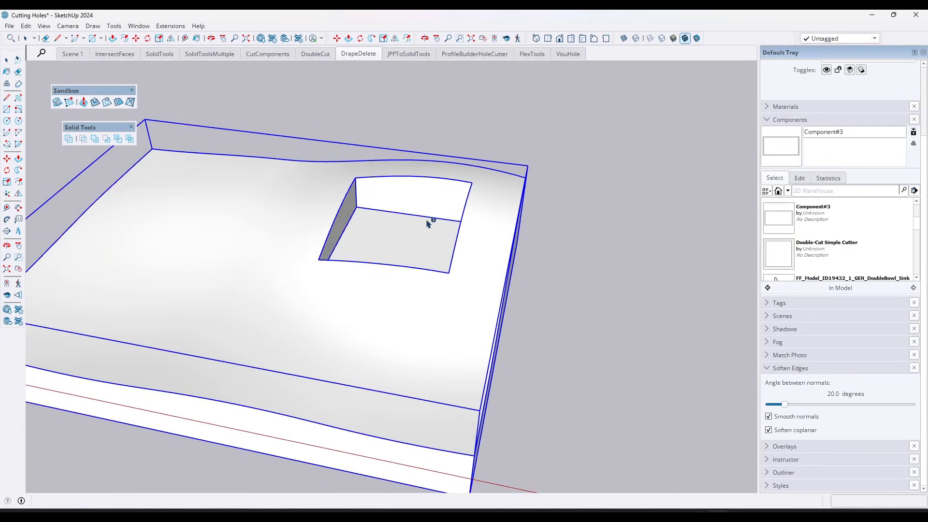
key(space)
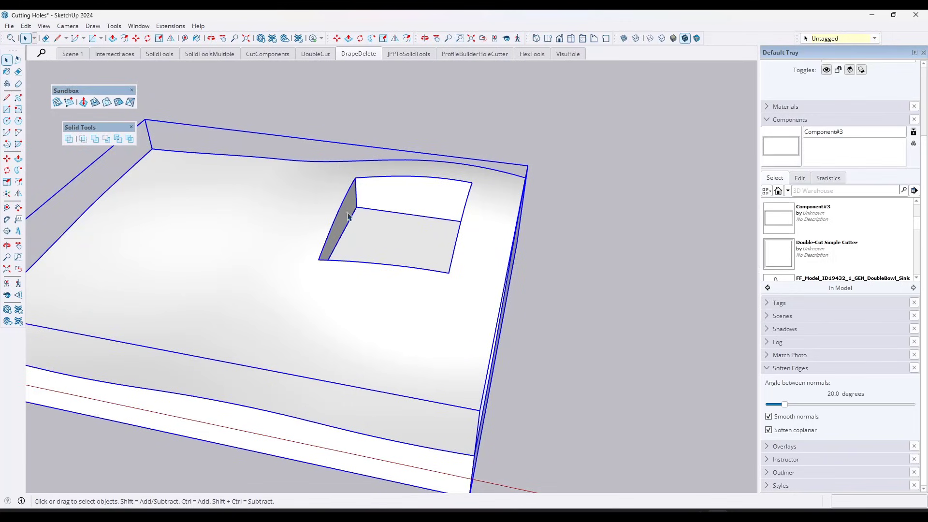
middle_drag(370, 207, 345, 198)
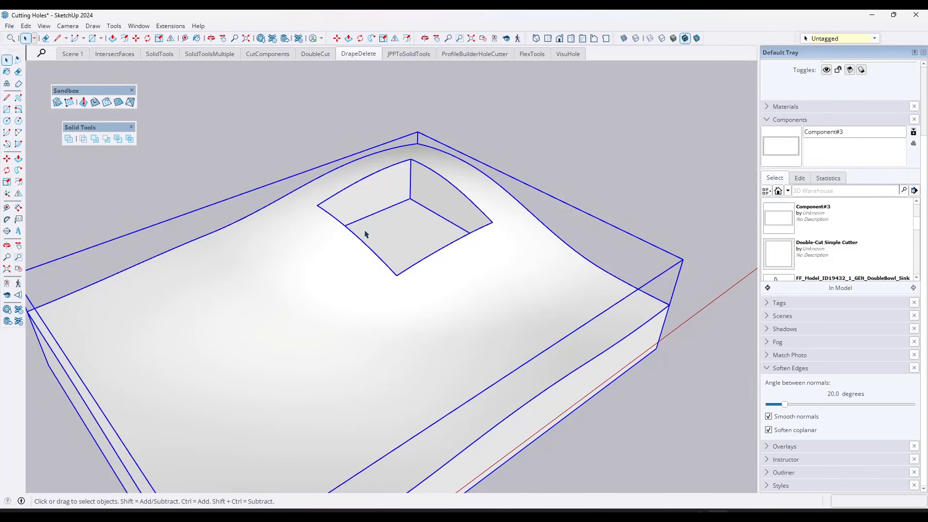
scroll(418, 240, down, 5)
middle_drag(427, 272, 453, 232)
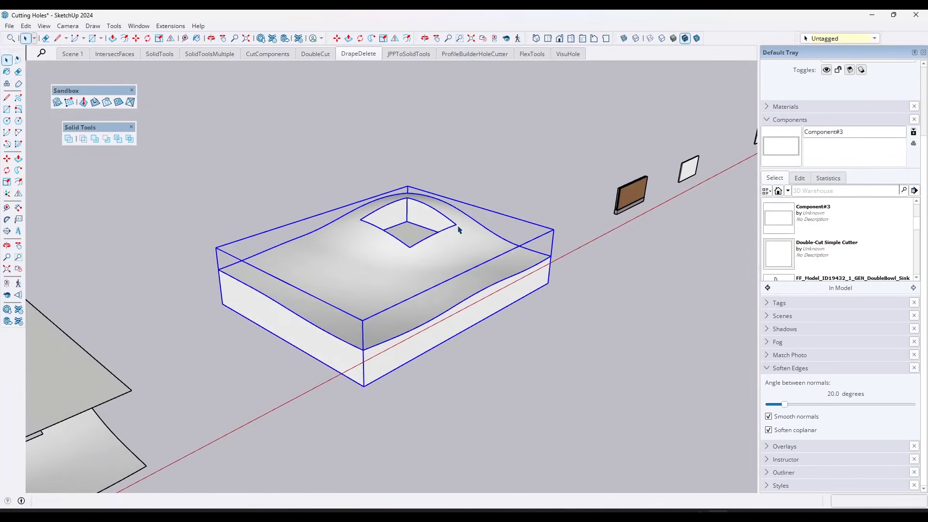
scroll(445, 250, down, 2)
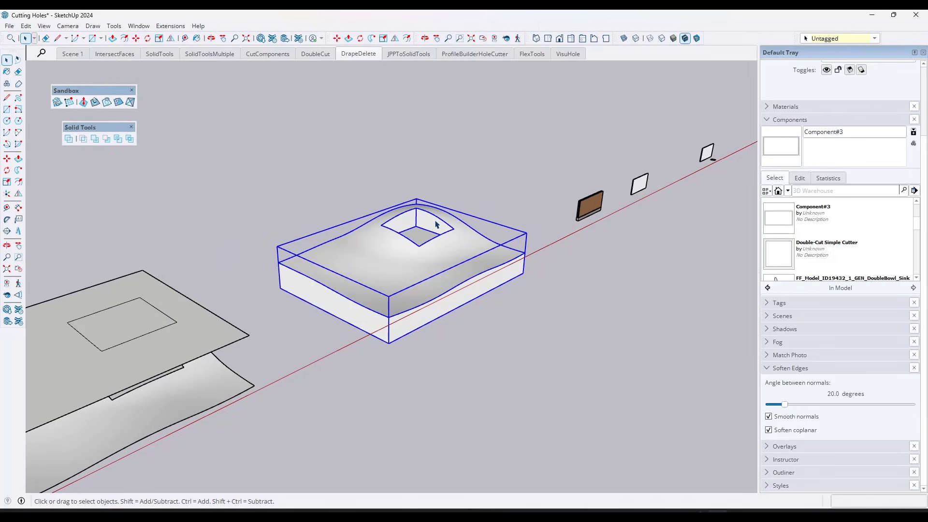
key(ctrl+z)
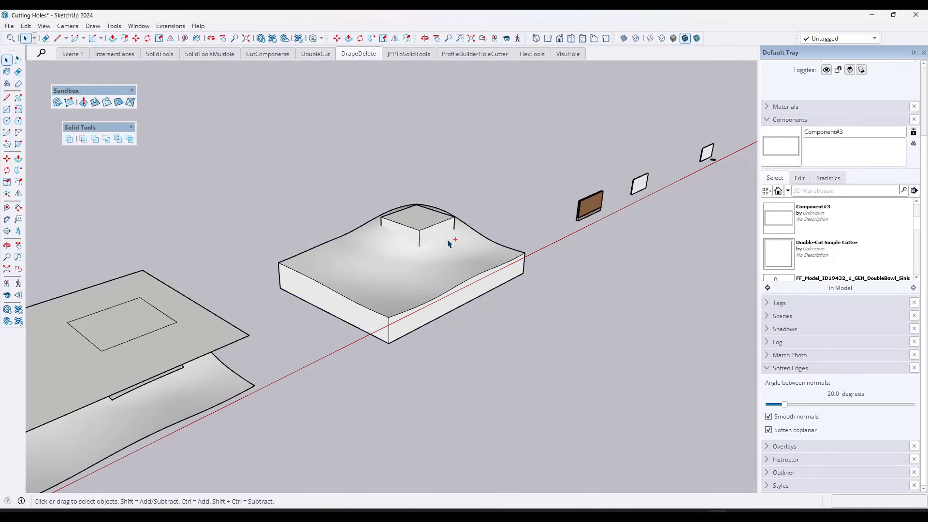
Step: Inside the box group, extrude the two exposed side faces outward about 50' and 40' over the terrain, and leave the group
scroll(438, 244, up, 3)
double_click(418, 233)
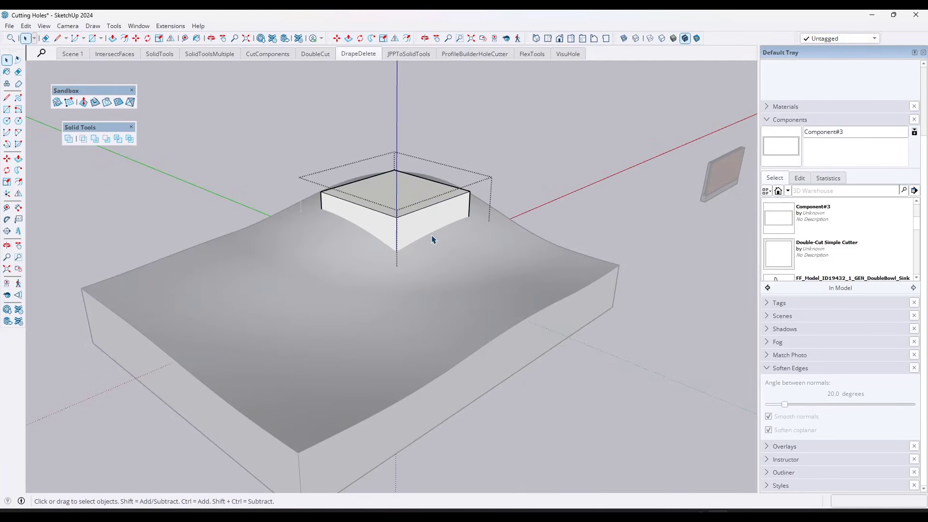
key(p)
click(425, 242)
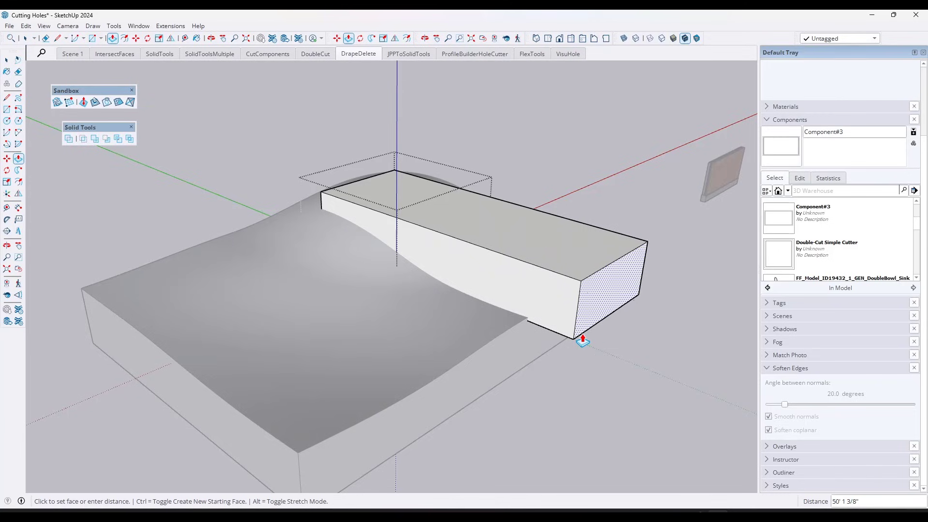
click(583, 341)
click(399, 243)
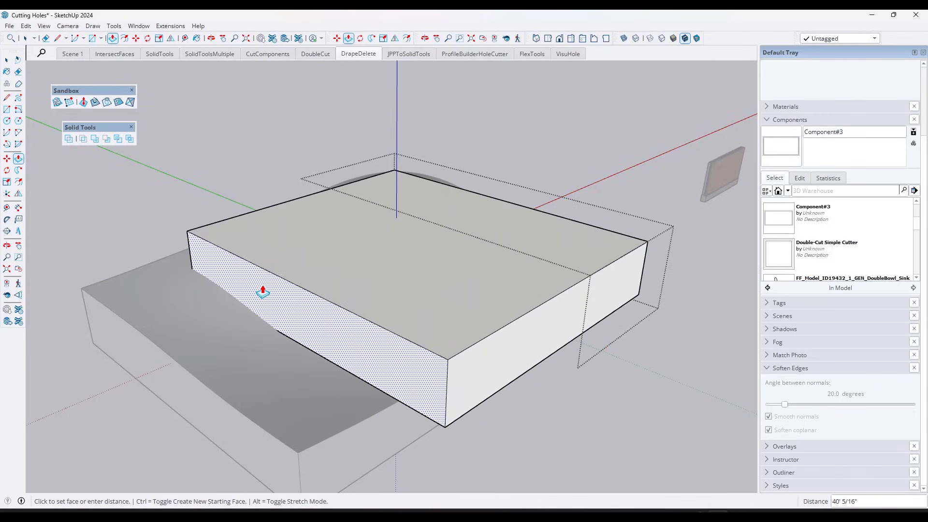
click(263, 292)
key(space)
click(662, 370)
Step: Raise the enlarged box group about 3' 5" straight up along the vertical axis
click(526, 351)
key(m)
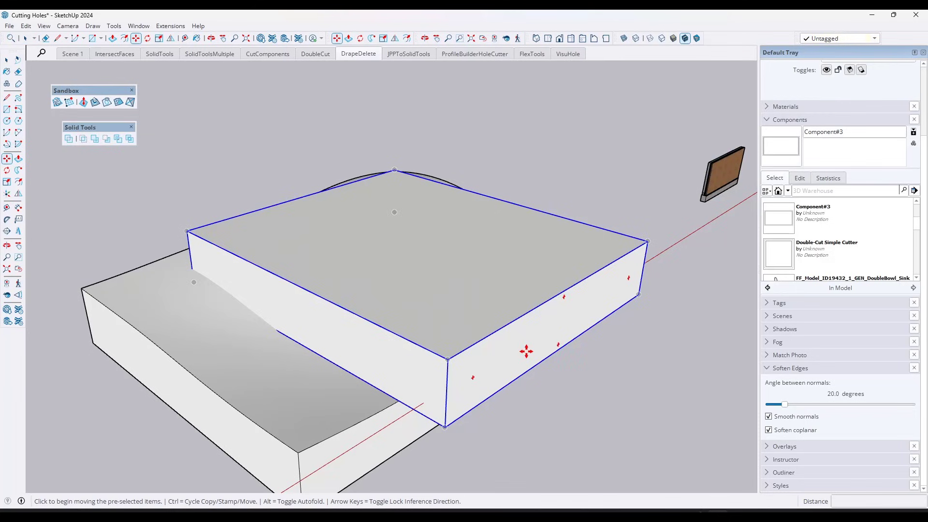
click(526, 351)
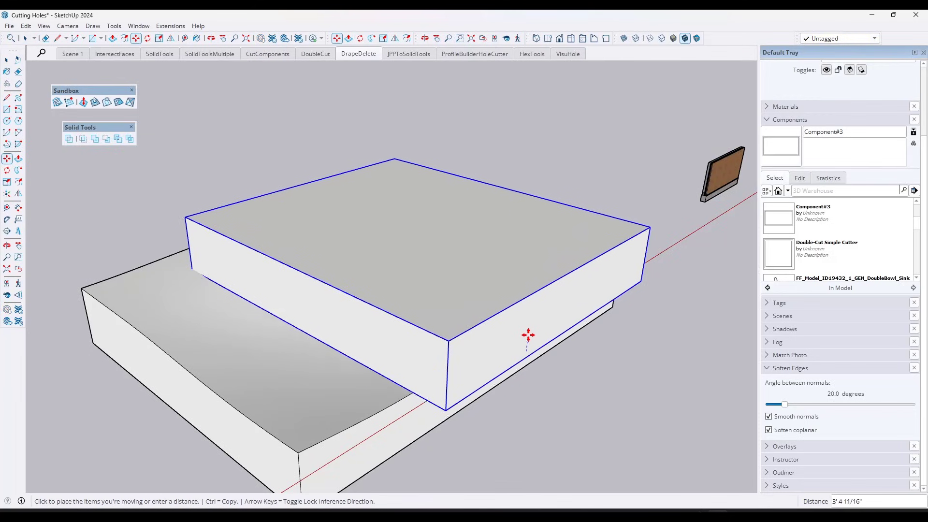
click(528, 333)
middle_drag(242, 232, 387, 244)
key(space)
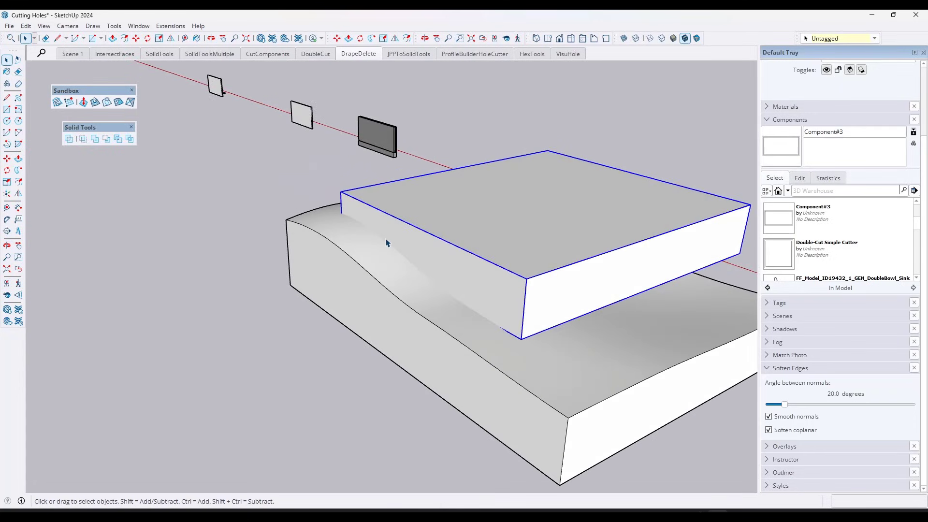
Step: Subtract the enlarged box from the terrain solid to cut a level pad into the hillside, and inspect the cut
click(106, 138)
click(362, 255)
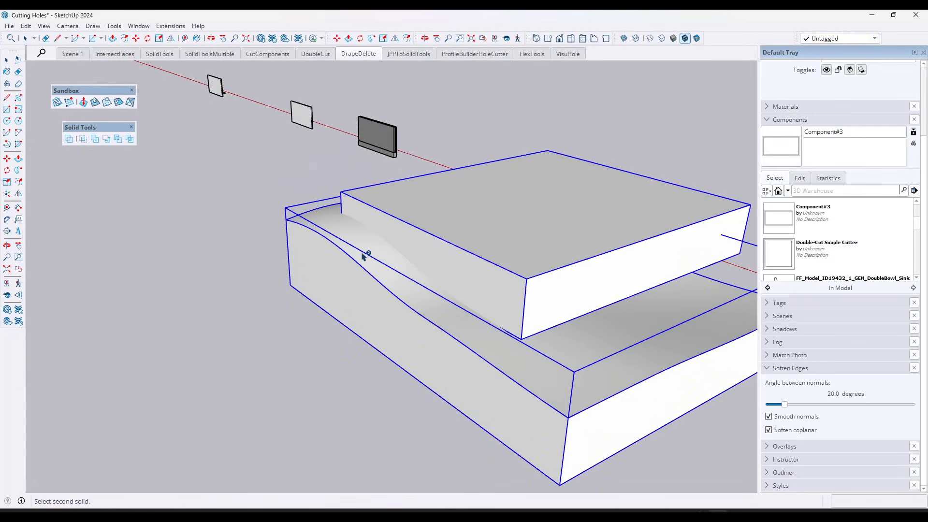
middle_drag(523, 291, 232, 261)
scroll(479, 242, down, 3)
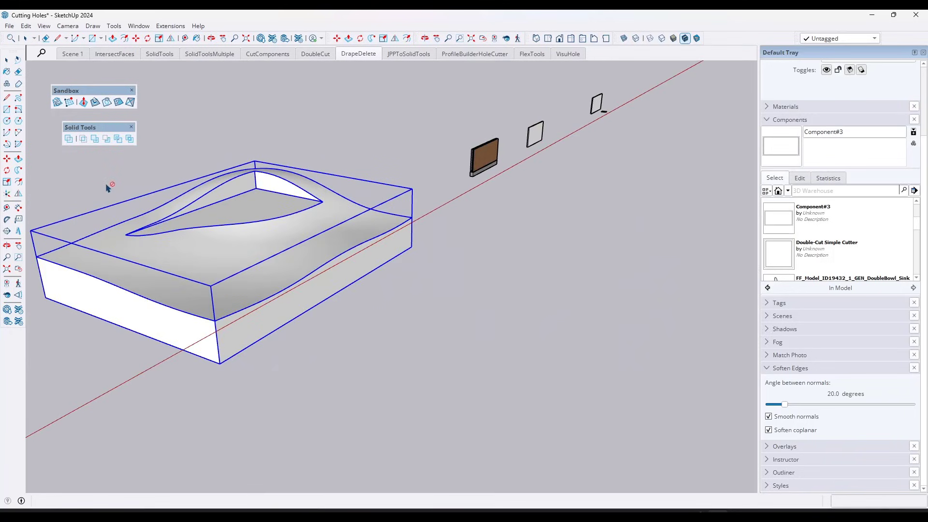
scroll(107, 189, up, 4)
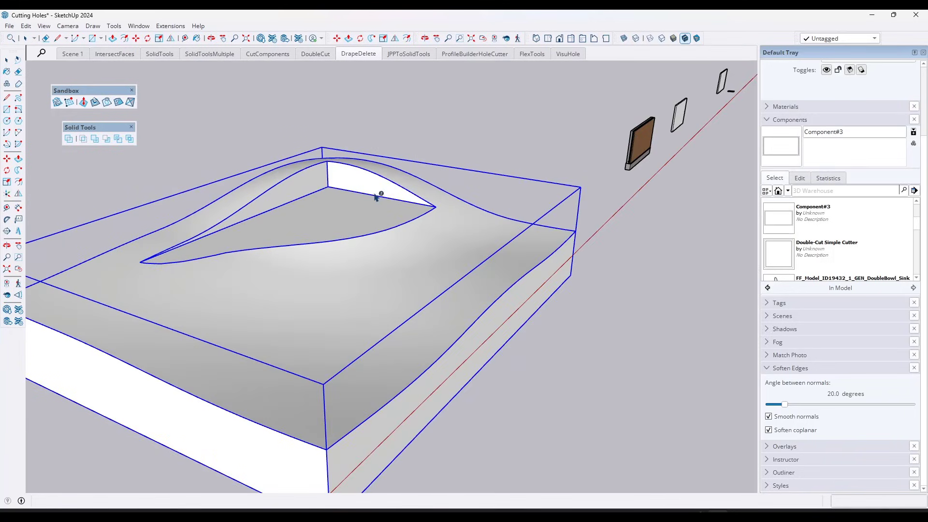
scroll(367, 225, down, 3)
scroll(309, 234, up, 2)
key(space)
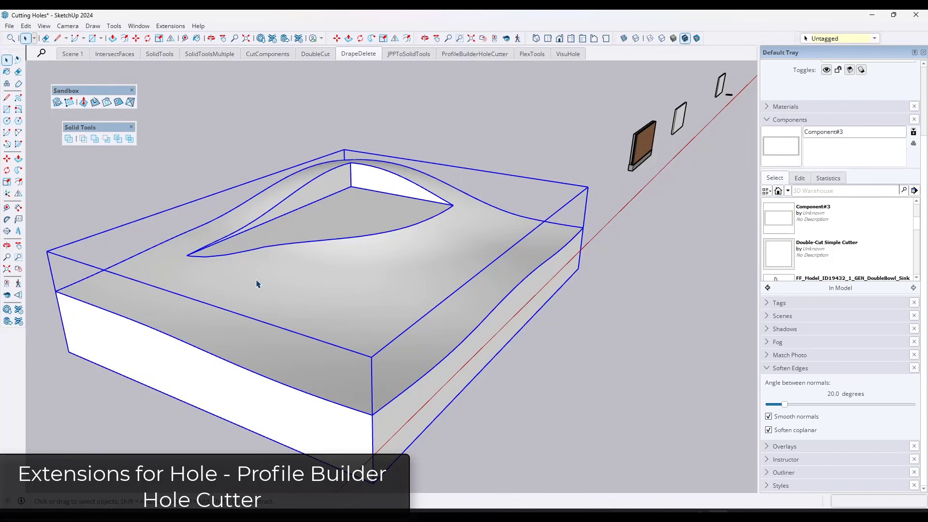
scroll(141, 246, down, 2)
scroll(610, 130, up, 5)
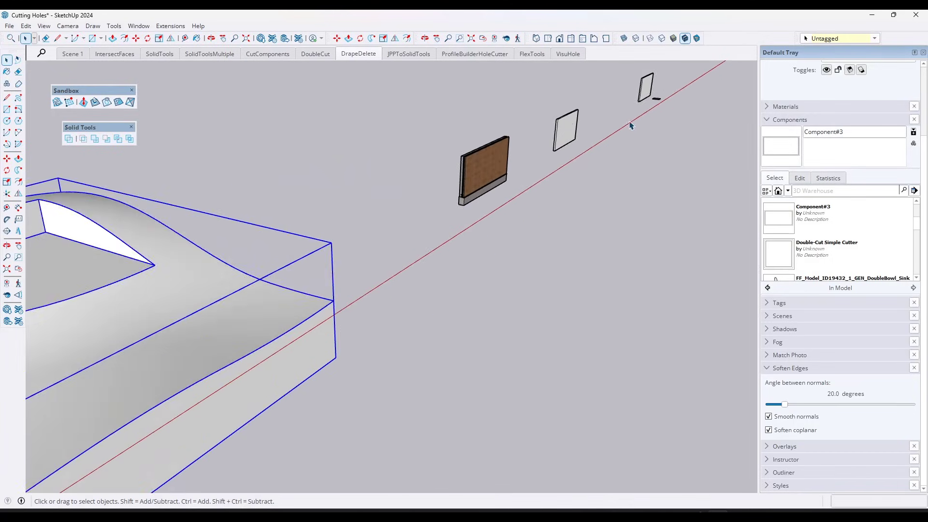
Step: Close the Solid Tools and Sandbox toolbars and display the Profile Builder 4 toolbar next to the brick wall
middle_drag(486, 184, 271, 203)
click(131, 127)
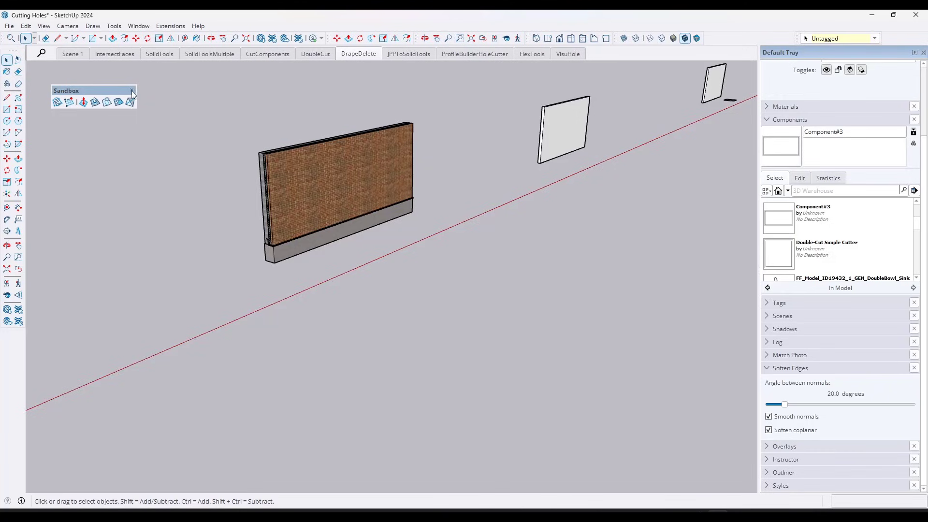
click(132, 91)
right_click(794, 59)
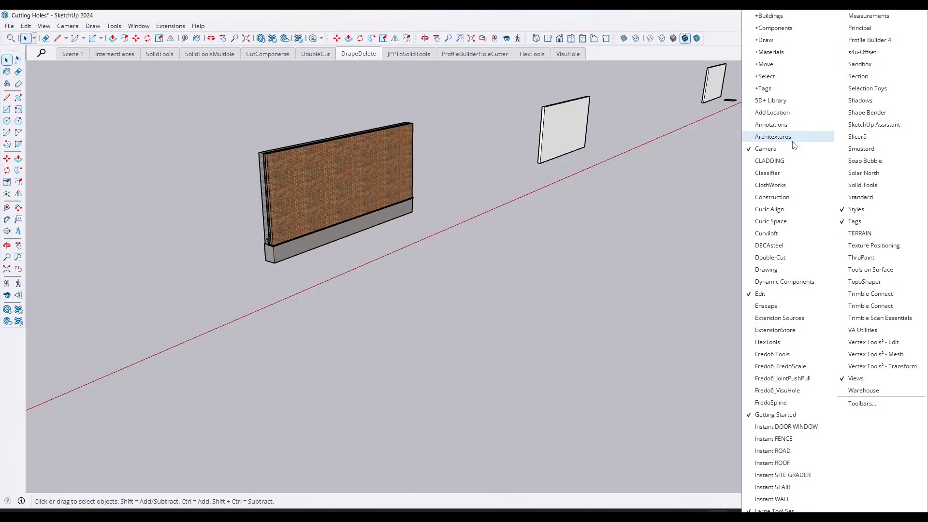
click(869, 40)
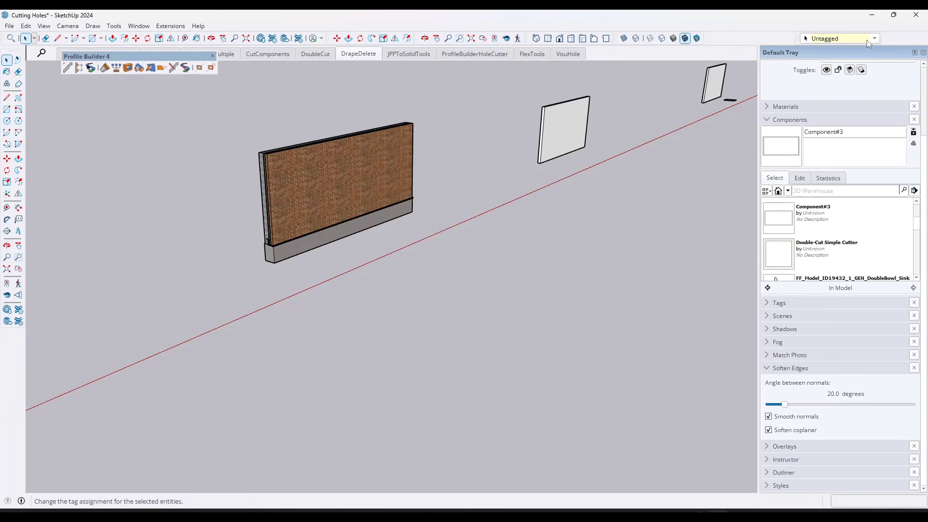
drag(147, 56, 129, 82)
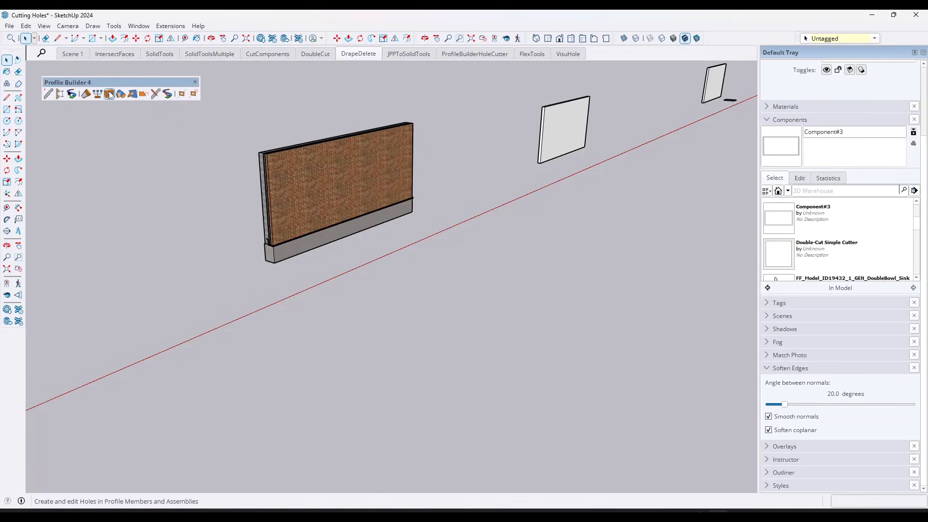
Step: Open the Profile Builder hole settings and define a rectangular hole 4' wide and 4' high
click(110, 95)
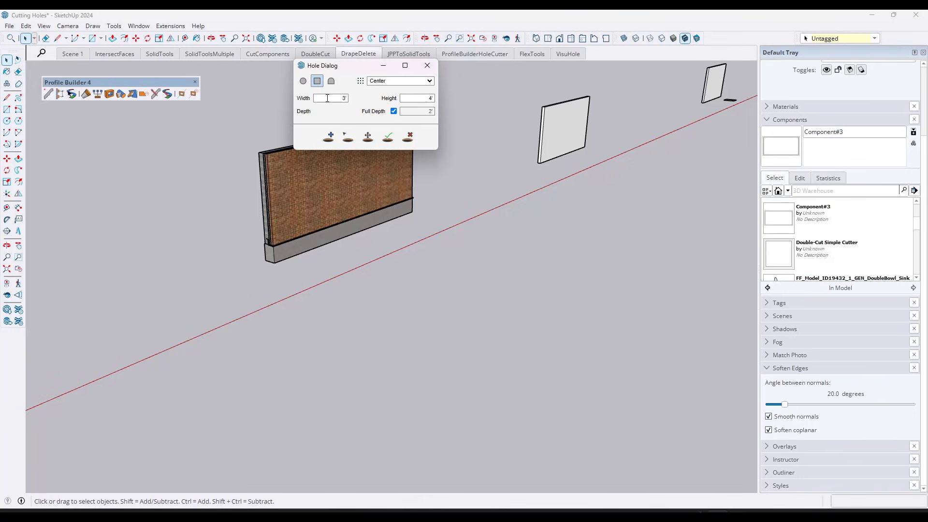
drag(404, 98, 444, 95)
key(shift+Tab)
key(Tab)
Step: Select the brick wall assembly and cut a full-depth 4' by 4' hole through it near its closer end
click(329, 139)
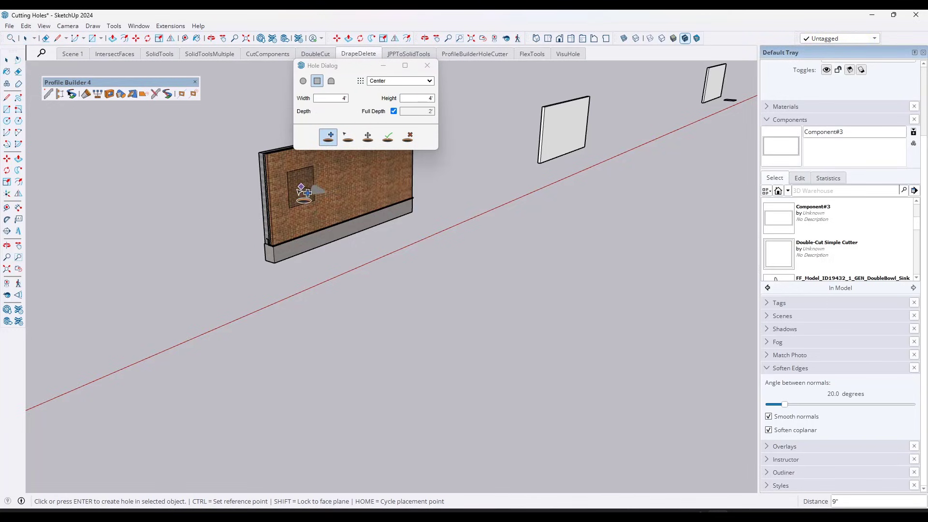
key(space)
click(305, 192)
click(329, 137)
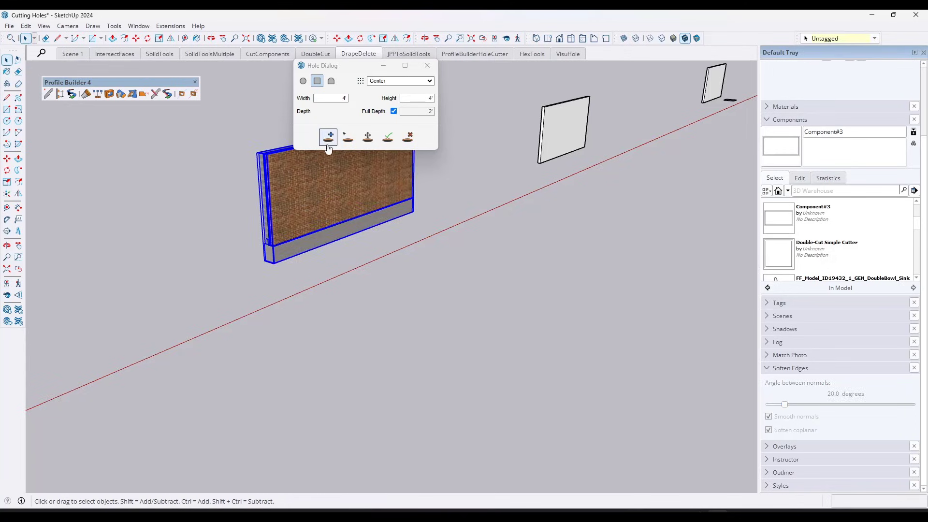
click(304, 192)
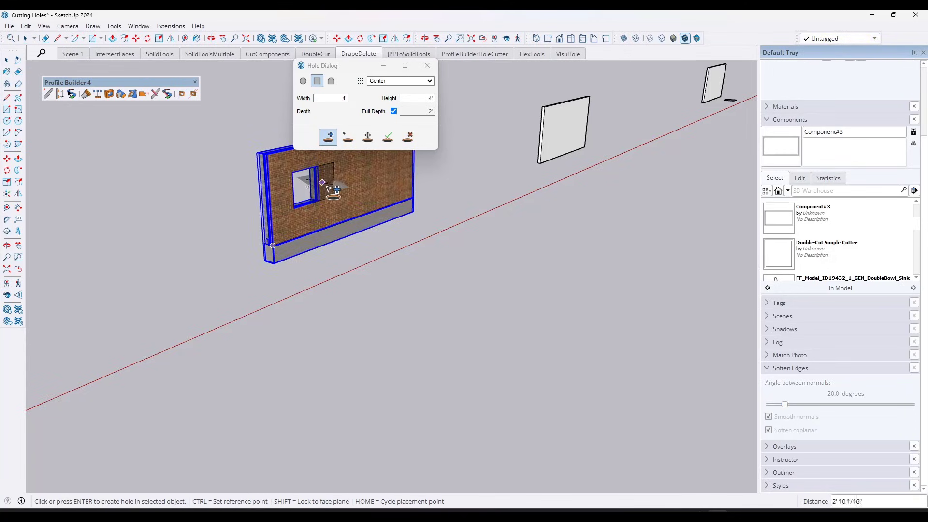
Step: Cut three more 4' by 4' holes in a row along the brick wall and leave the hole tool
scroll(319, 189, up, 5)
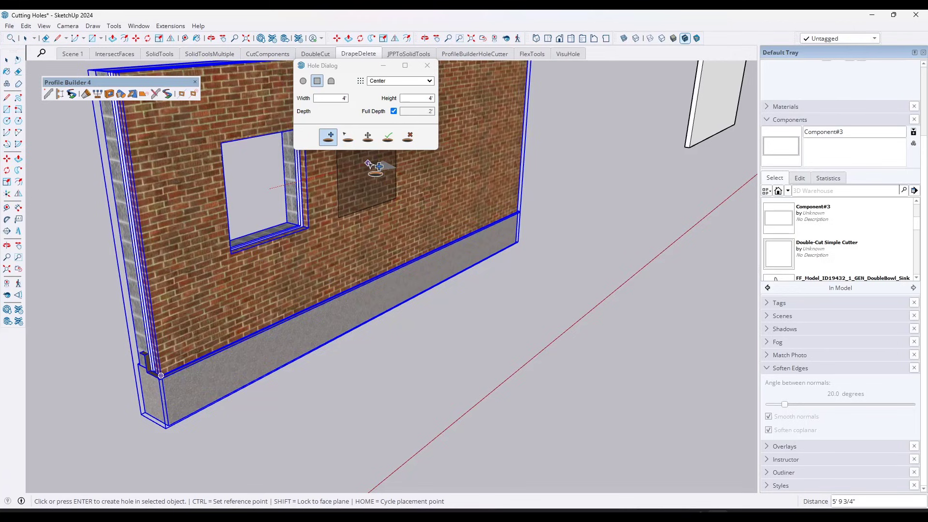
click(379, 179)
click(453, 152)
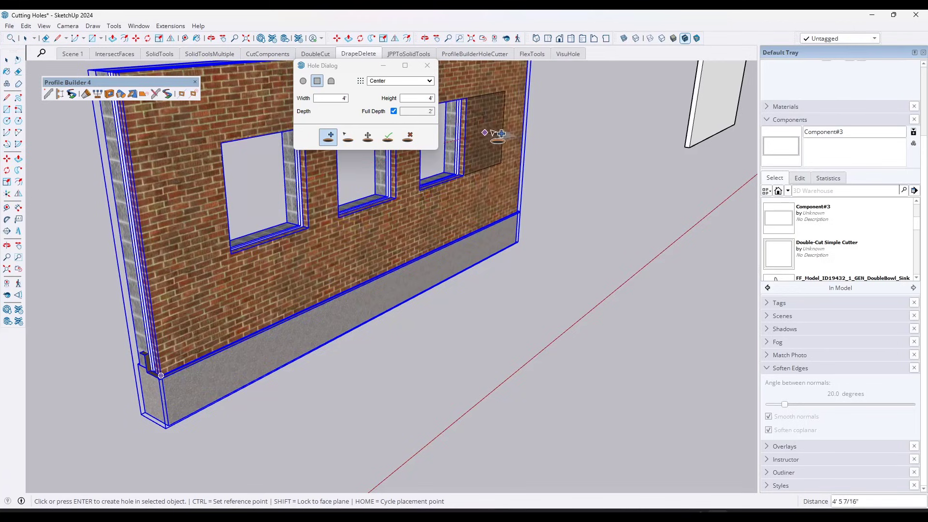
click(506, 135)
key(space)
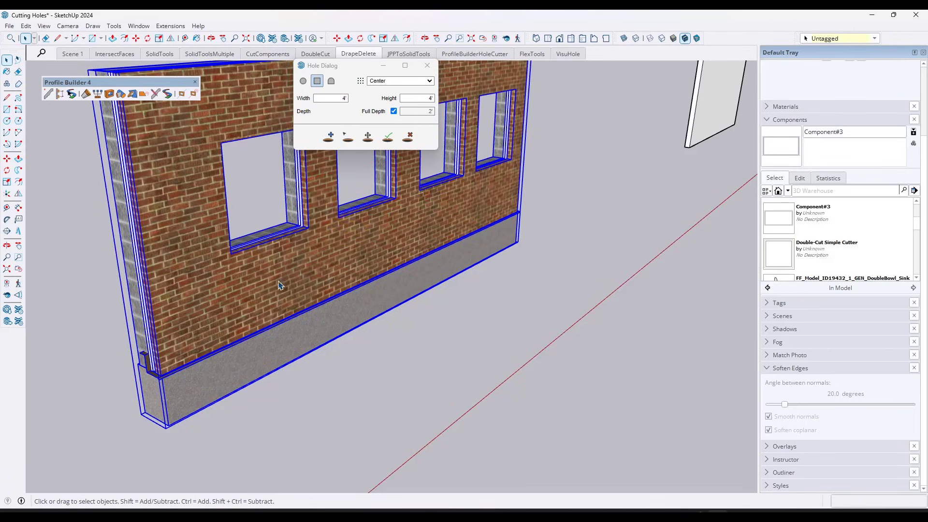
scroll(279, 285, down, 5)
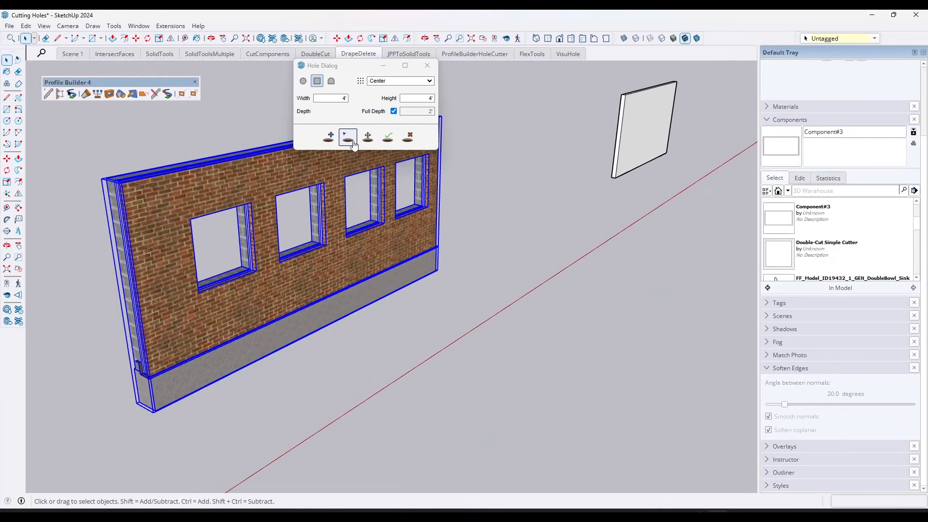
Step: Move the first hole through several positions on the brick wall, placing it higher and closer to the wall's near end
click(494, 209)
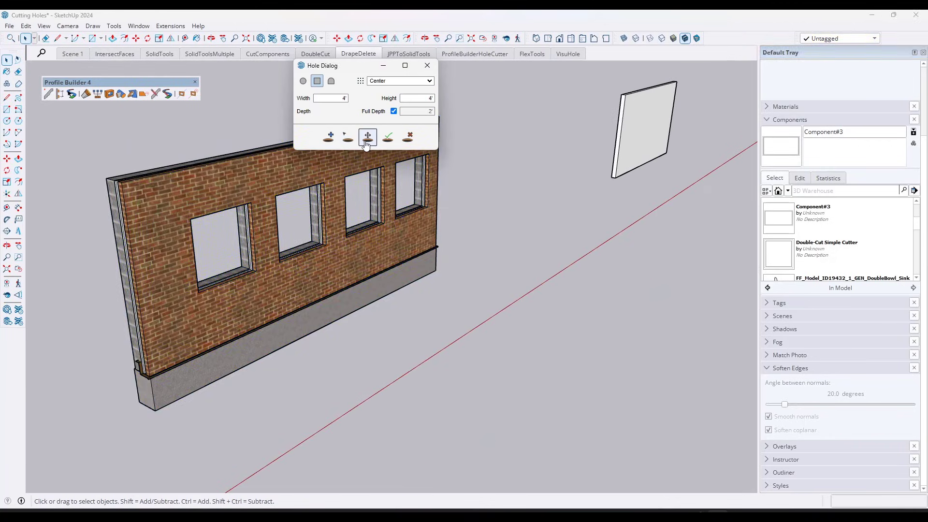
click(367, 139)
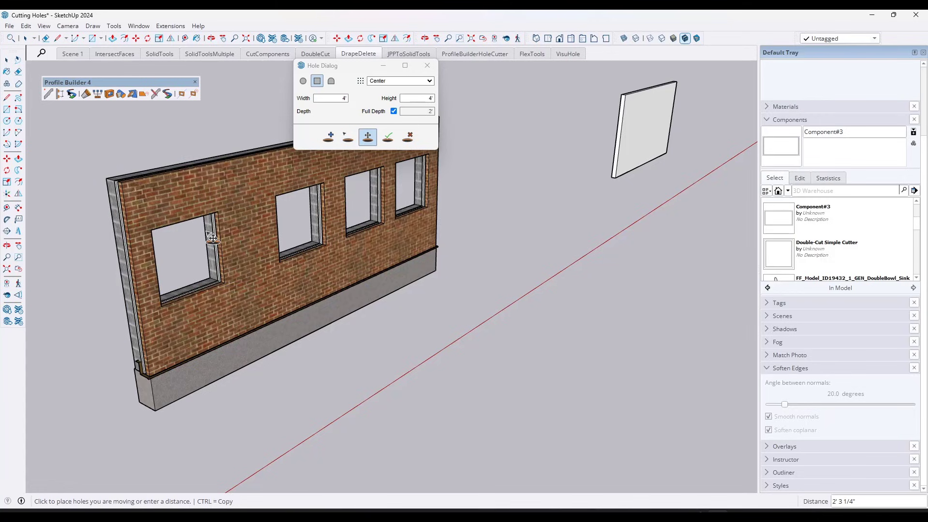
click(206, 243)
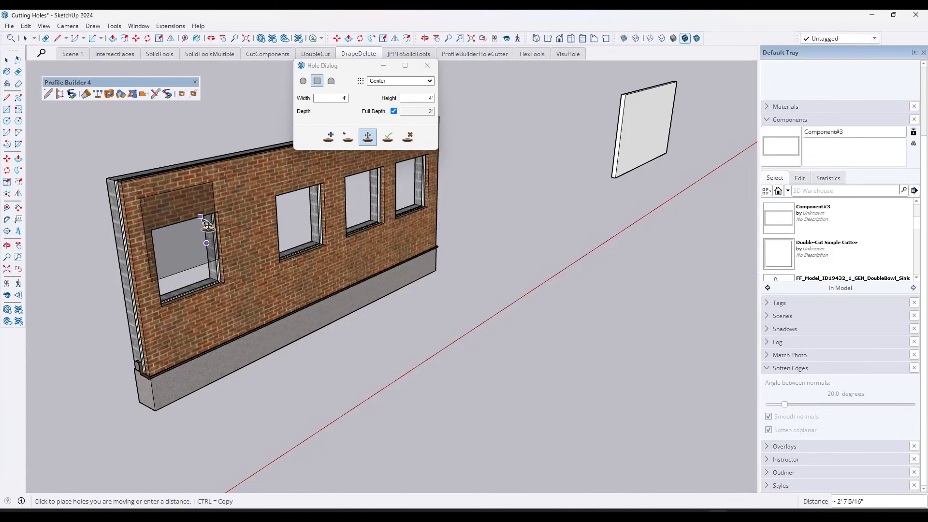
click(205, 227)
click(205, 228)
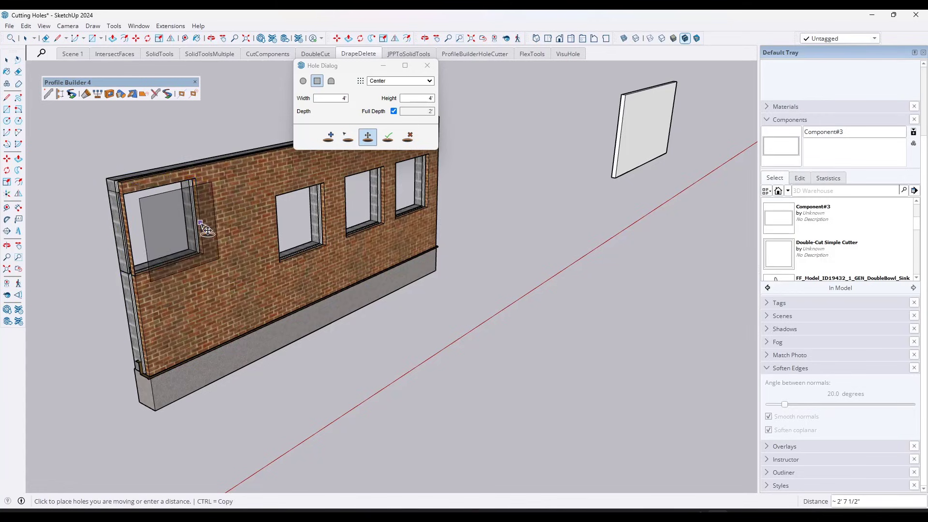
click(230, 225)
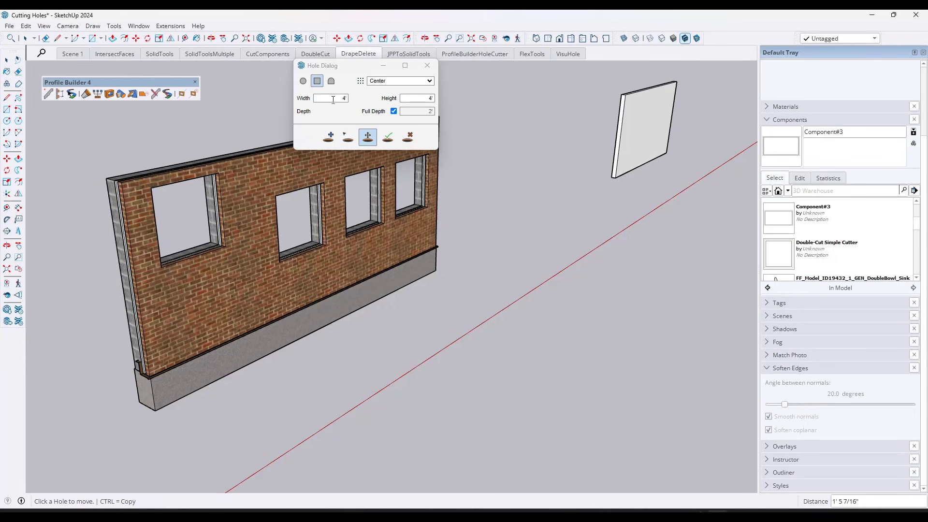
Step: Select the repositioned hole in the brick wall and apply a new height of 6' to it
drag(399, 98, 424, 95)
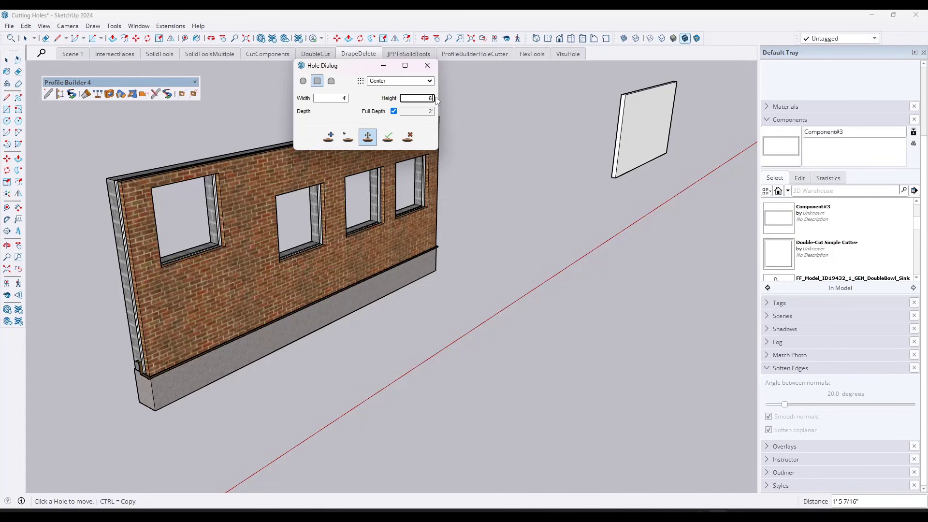
click(390, 138)
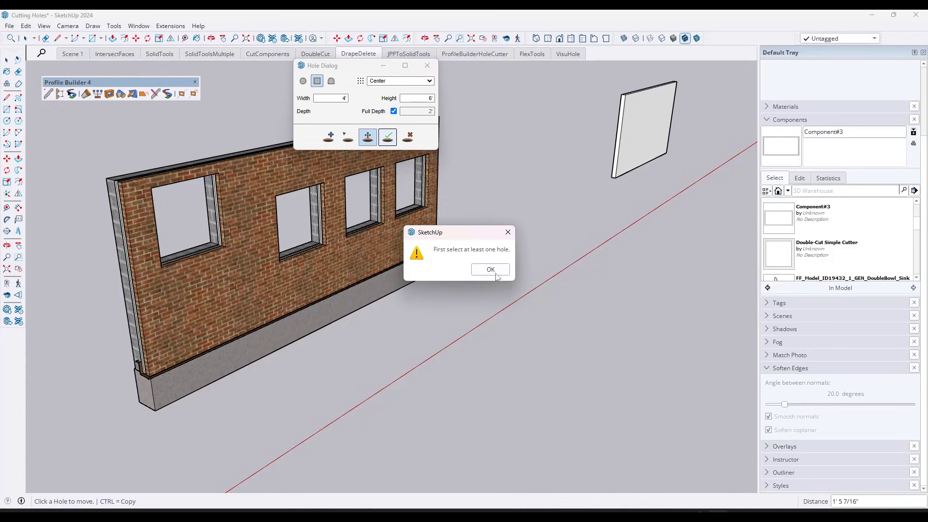
click(495, 275)
key(space)
click(210, 254)
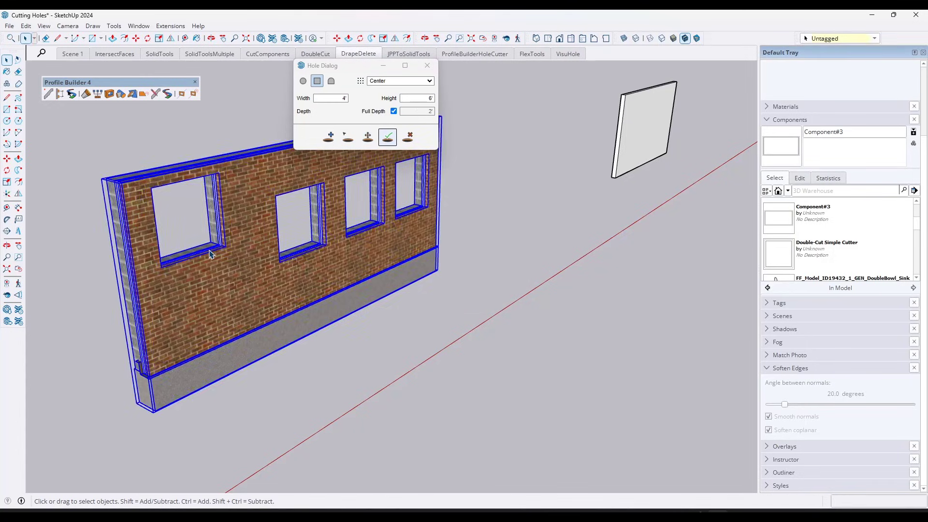
click(348, 136)
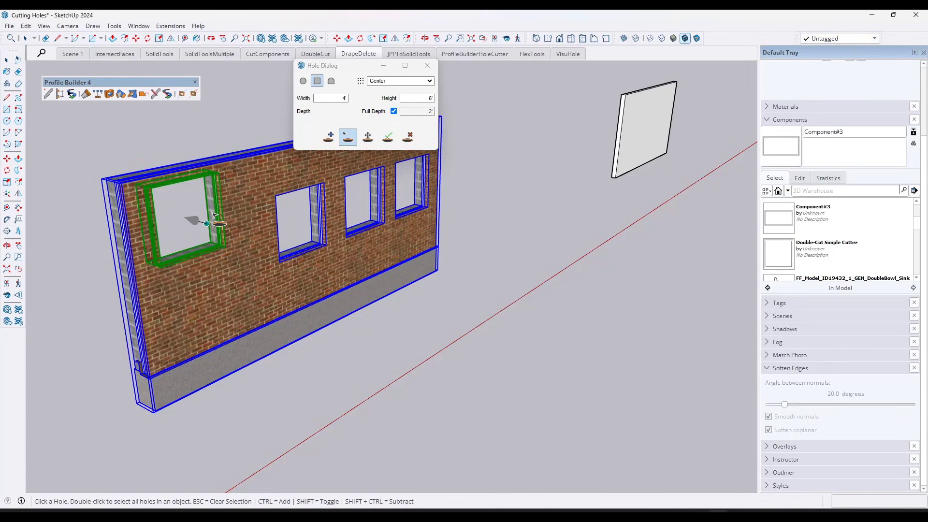
click(196, 221)
click(389, 137)
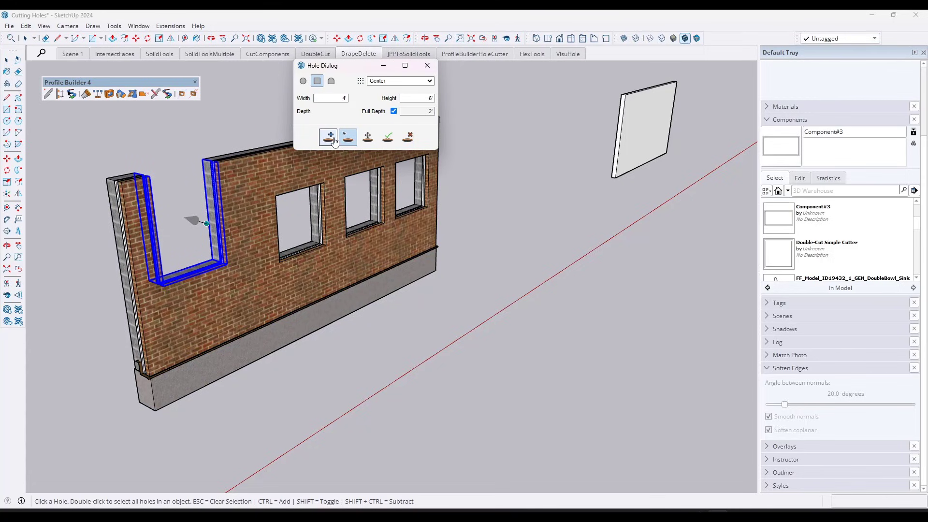
Step: Move the 6' high hole down until it lies fully within the brick wall, below the top edge
click(368, 137)
click(225, 261)
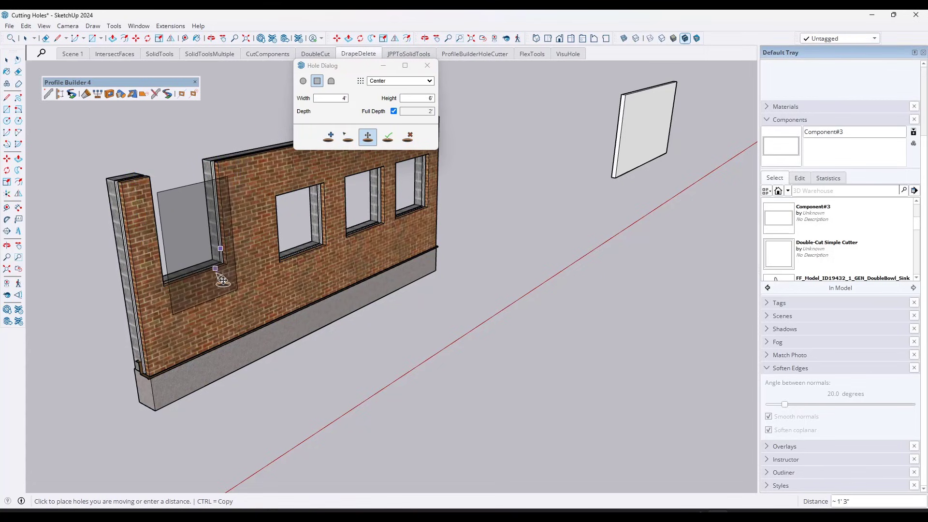
click(213, 273)
click(207, 268)
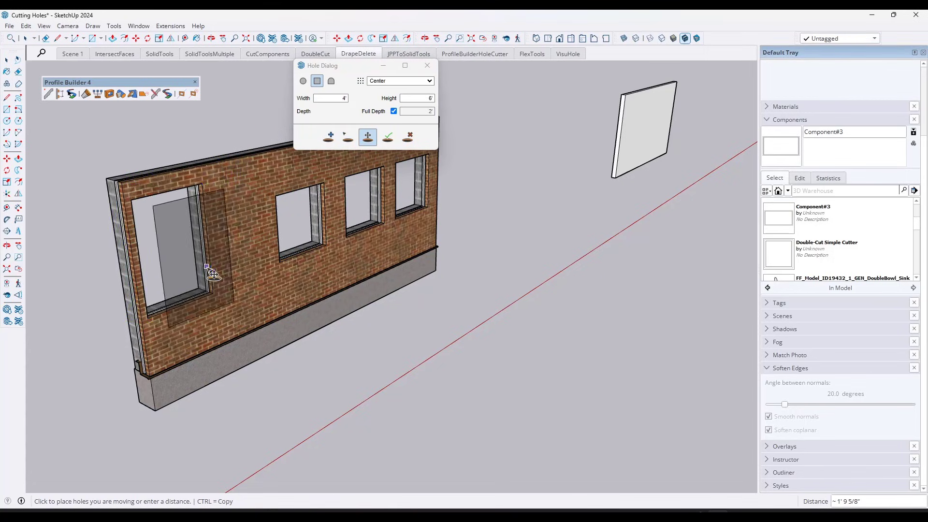
click(196, 262)
key(space)
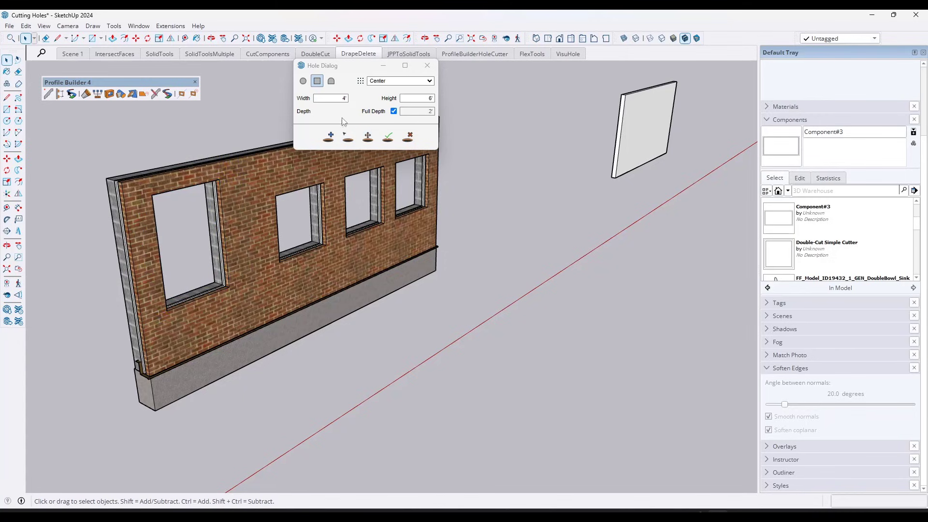
Step: Try cutting a 4' by 6' hole in the plain white wall, and undo it
click(330, 140)
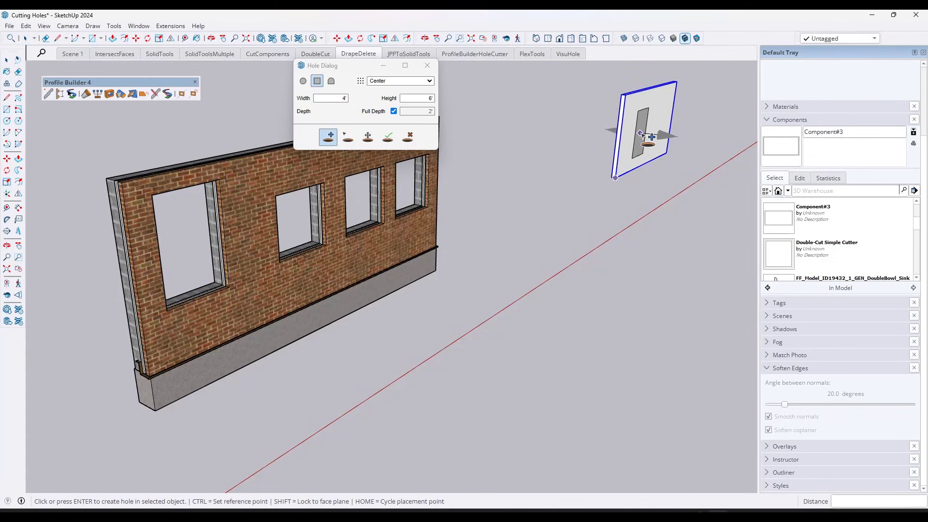
mouse_move(668, 130)
middle_down()
mouse_move(596, 126)
mouse_move(650, 128)
middle_up()
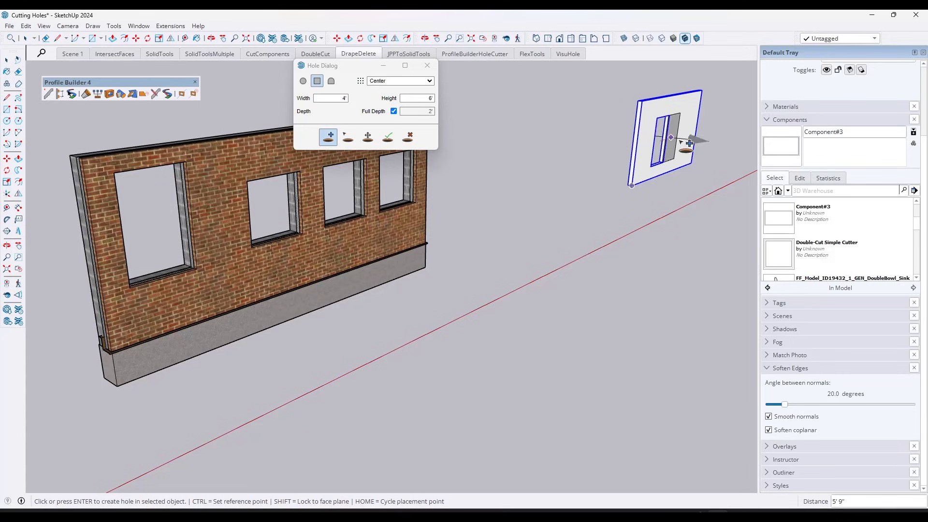
key(ctrl+z)
key(space)
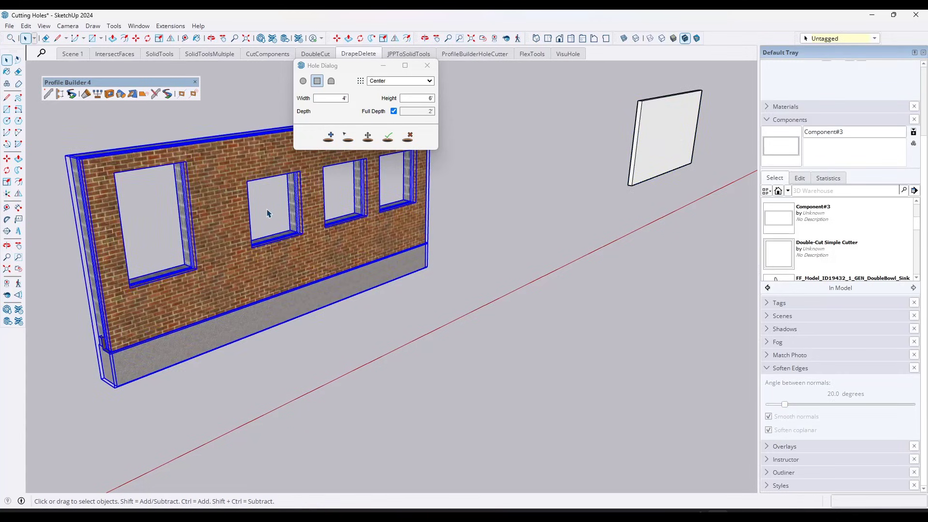
Step: Remove the three 4' by 4' holes from the brick wall, keeping the tall one
click(409, 138)
click(288, 208)
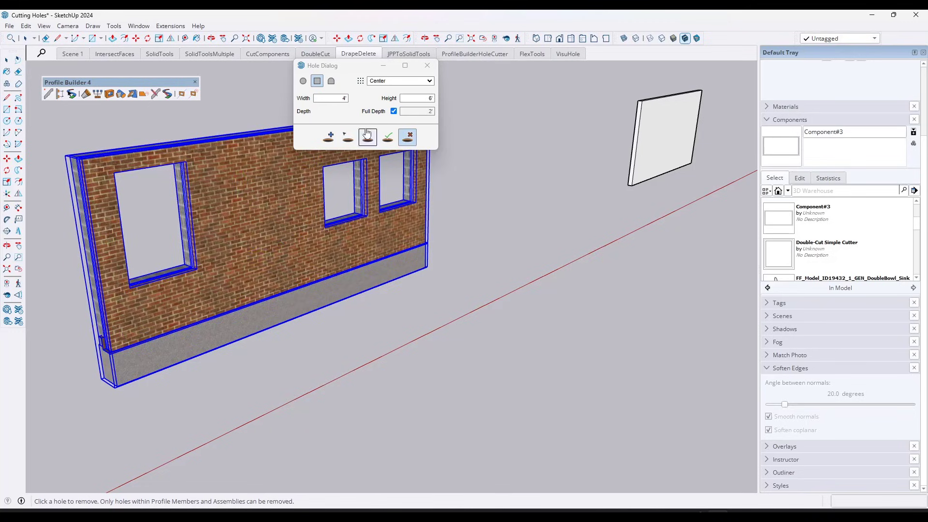
click(347, 195)
click(407, 188)
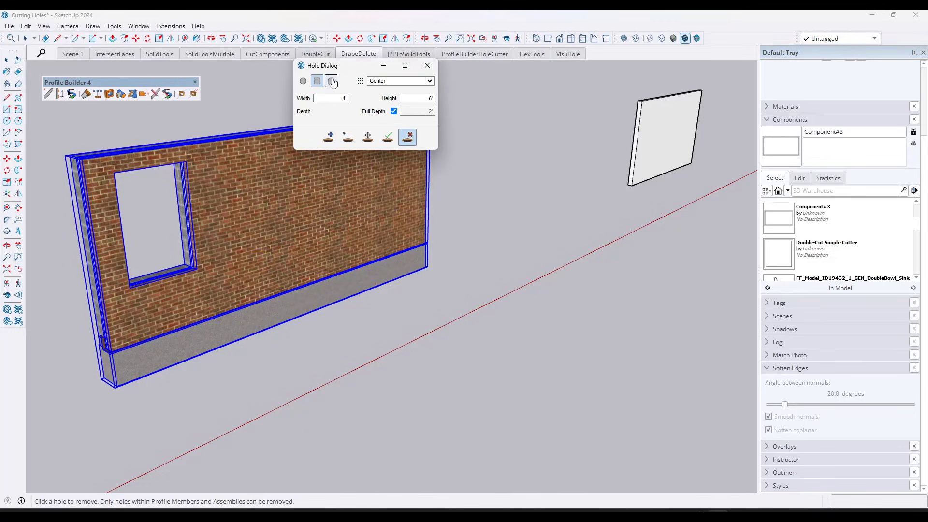
Step: Switch the hole shape to a custom profile and accept the Default hexagonal profile with its existing dimensions
click(332, 81)
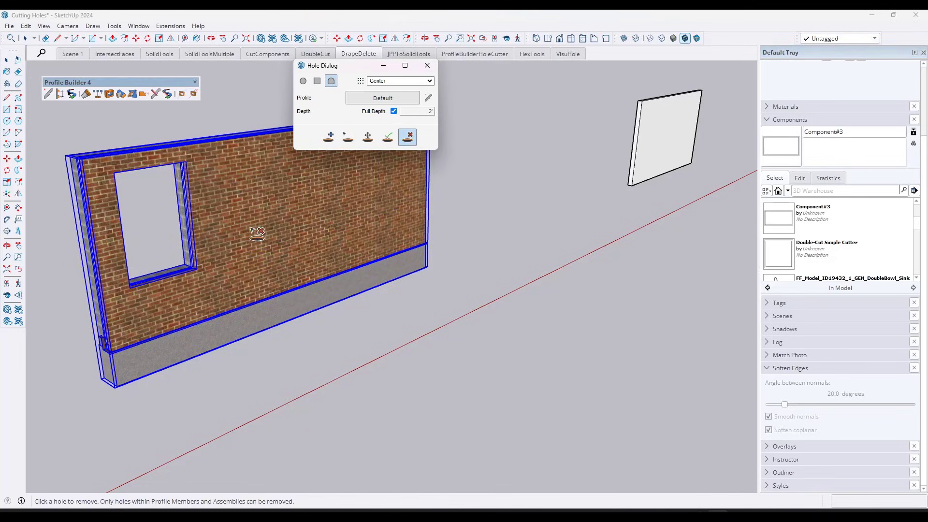
click(391, 101)
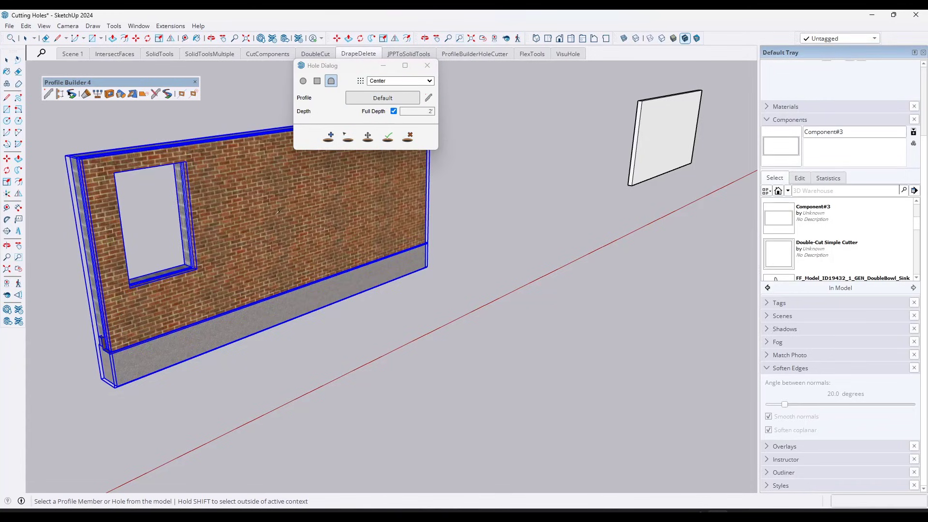
click(429, 97)
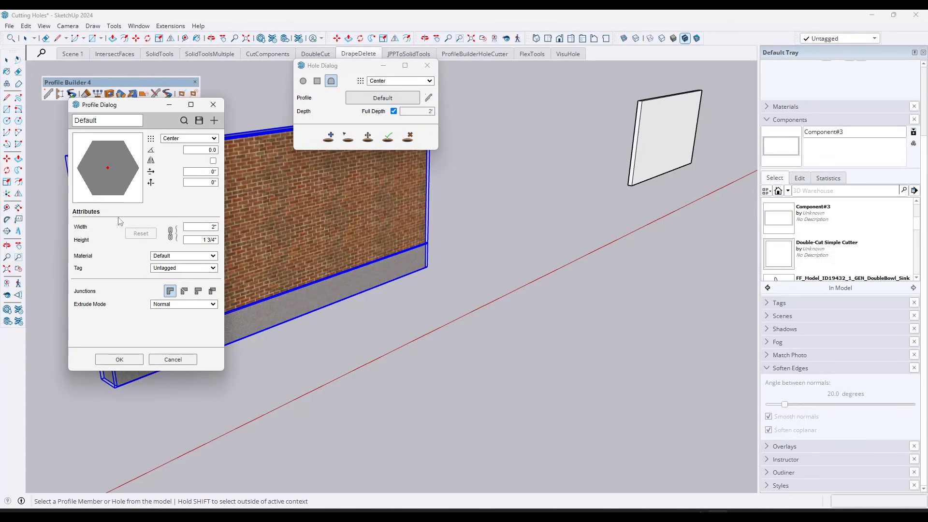
click(119, 359)
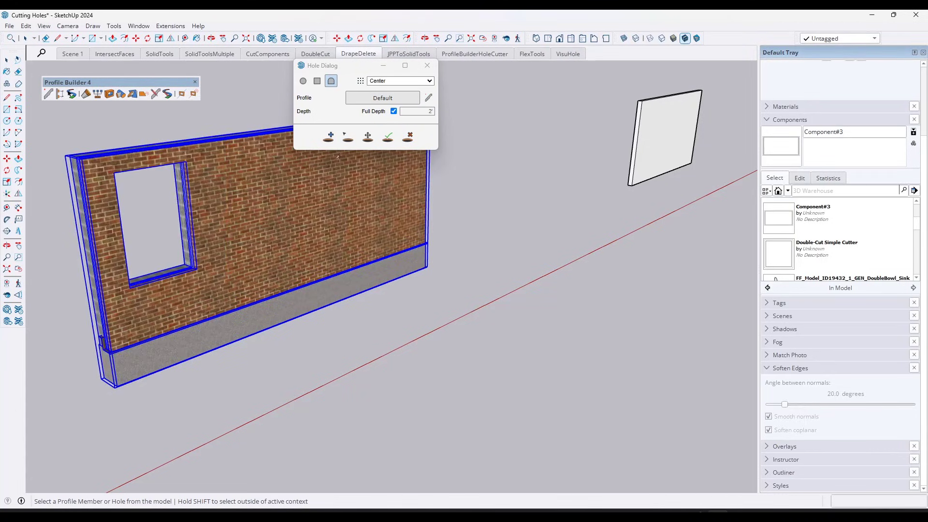
Step: Cut a full-depth hole with the Default hexagonal profile into the brick wall, beside the large rectangular opening
click(331, 138)
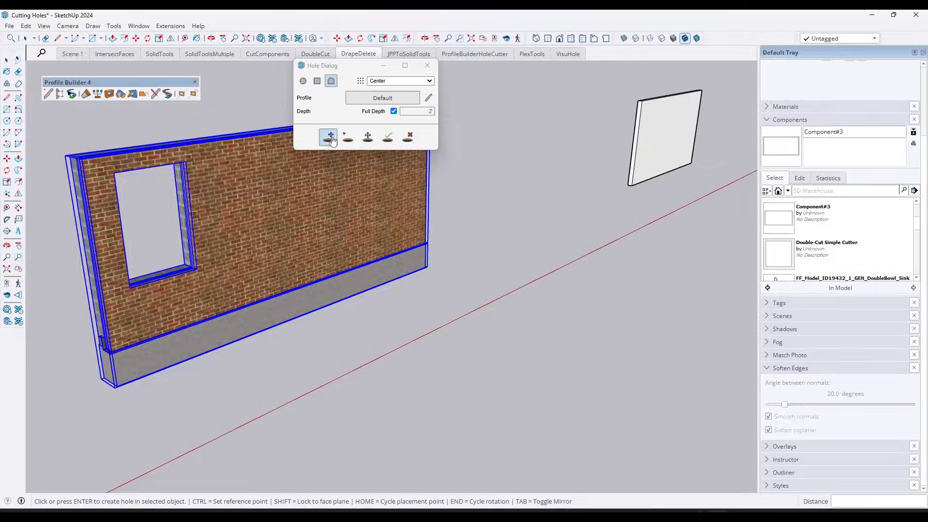
scroll(265, 209, up, 3)
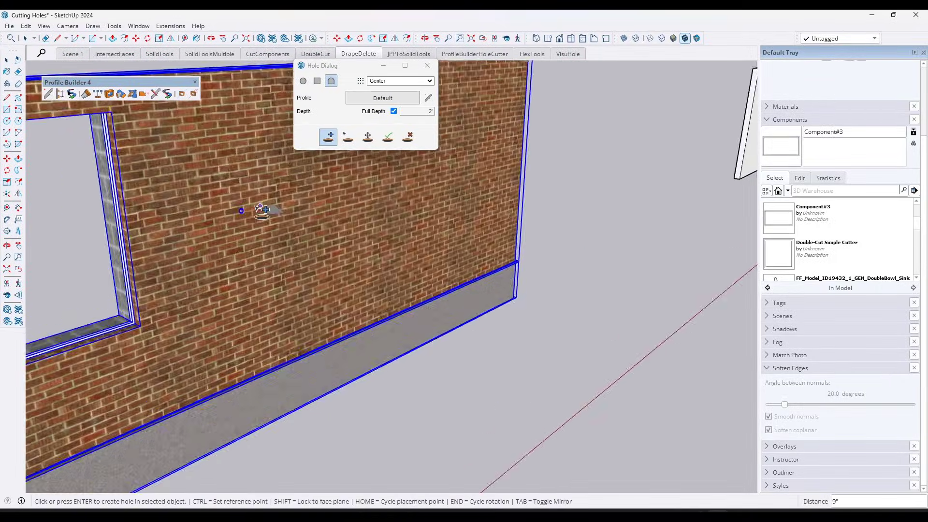
scroll(241, 210, up, 5)
click(237, 199)
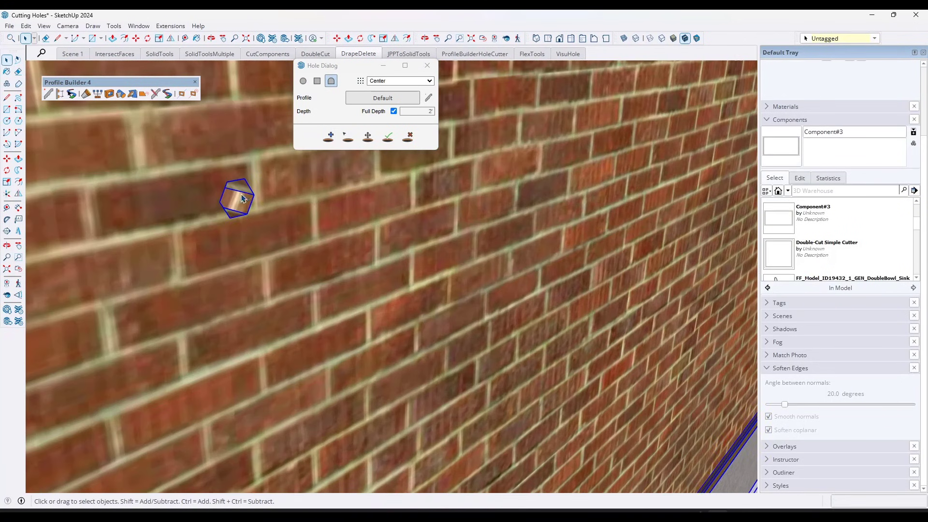
middle_drag(242, 198, 291, 219)
scroll(193, 207, down, 8)
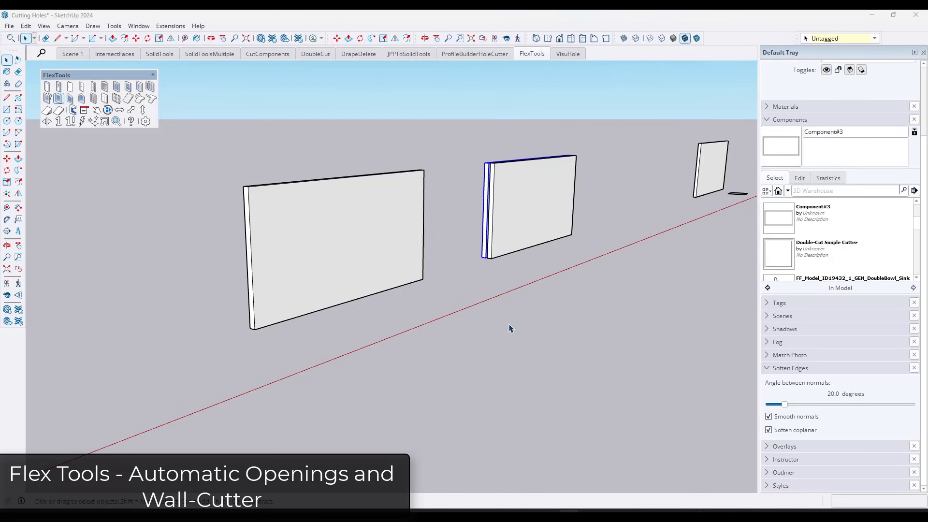
Step: Place a two-pane FlexTools window on the face of the single plain white wall, near its outer end
click(510, 325)
scroll(344, 276, up, 3)
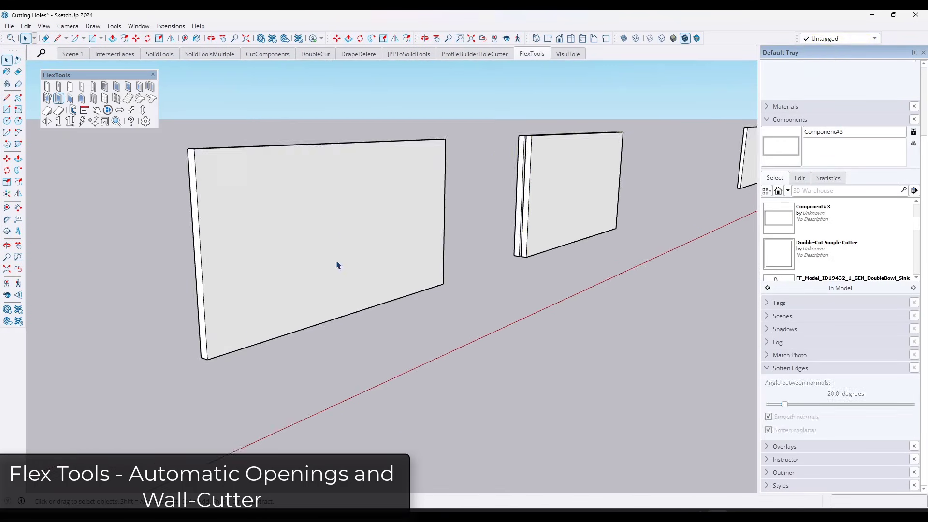
click(285, 227)
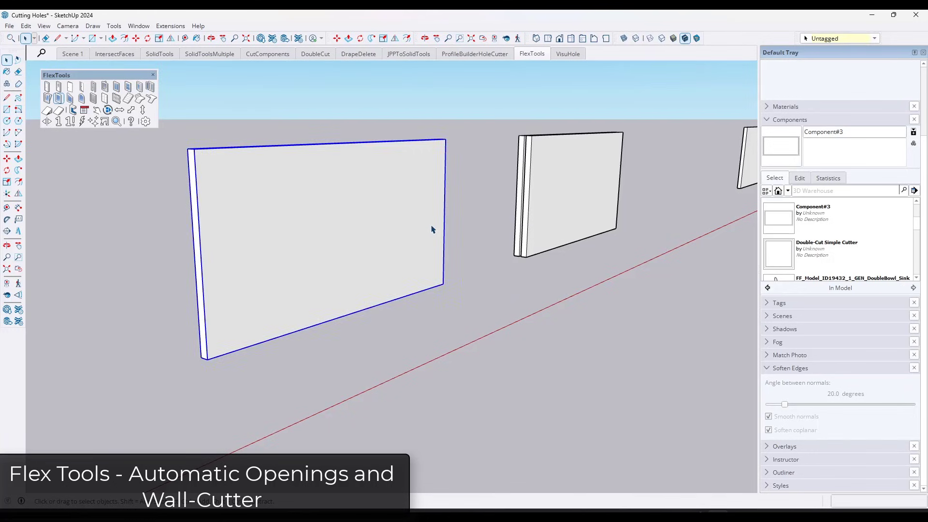
scroll(232, 226, down, 2)
scroll(227, 226, up, 3)
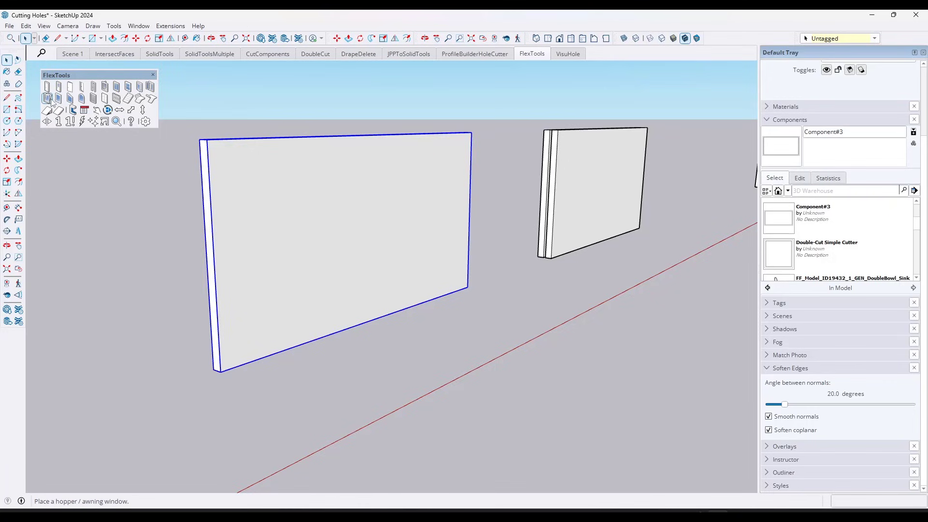
click(117, 88)
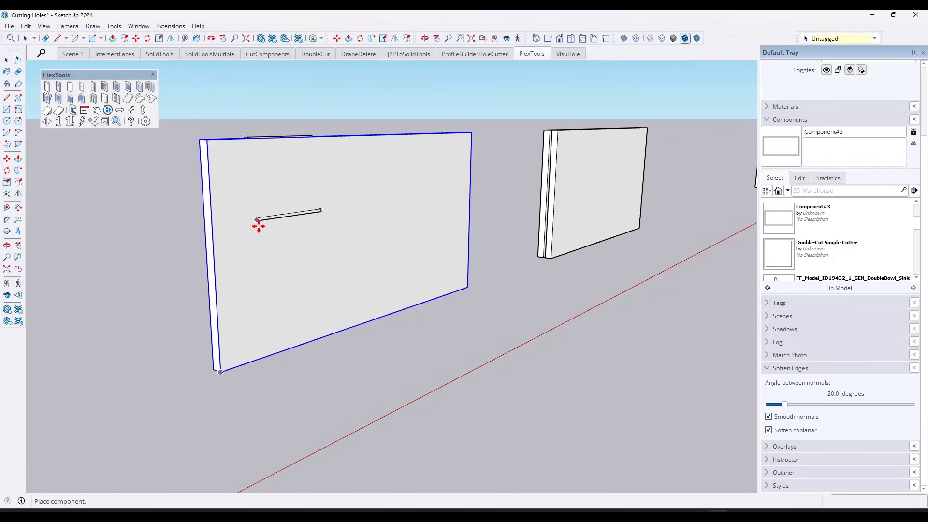
click(260, 251)
Step: Scale the window about 1.45 times wider and 1.41 times taller, and widen it by about 1.21 from its opposite side
key(s)
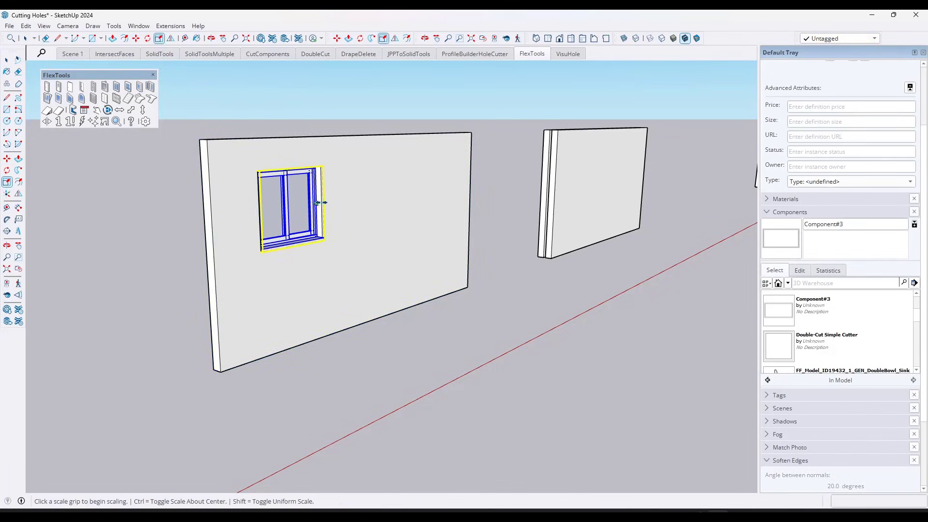
click(322, 203)
click(348, 203)
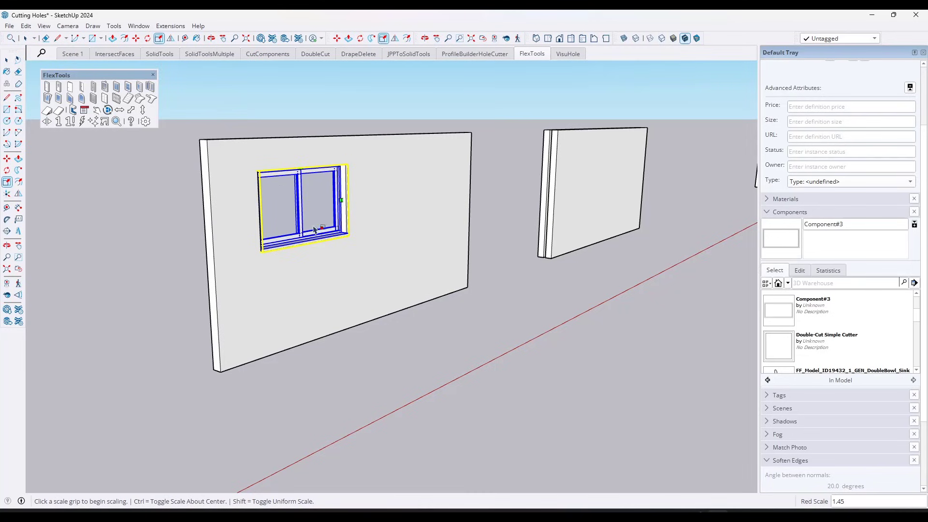
click(302, 248)
click(304, 274)
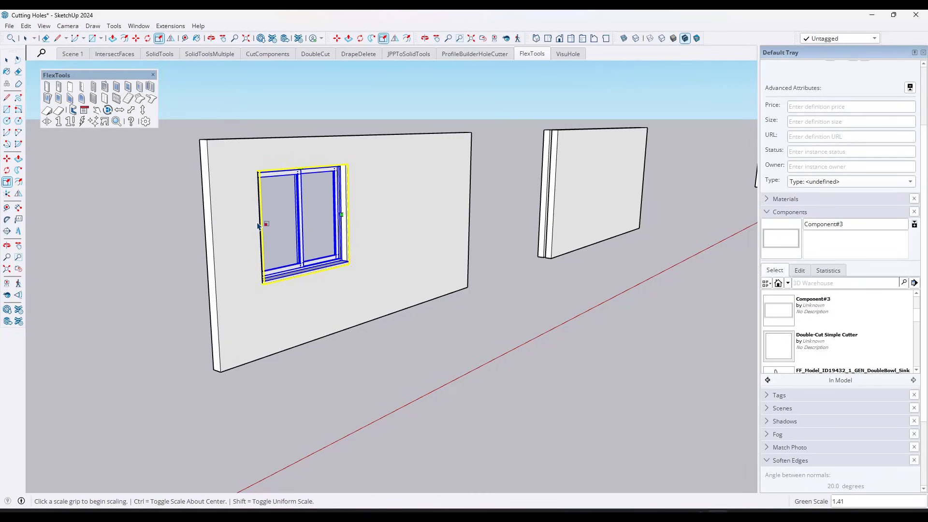
click(255, 227)
click(282, 178)
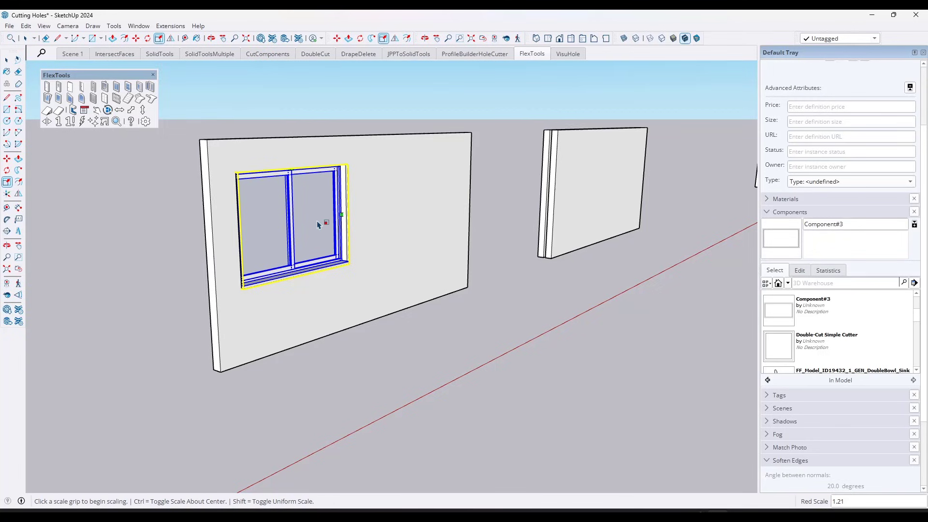
key(space)
scroll(325, 229, up, 4)
scroll(252, 215, down, 2)
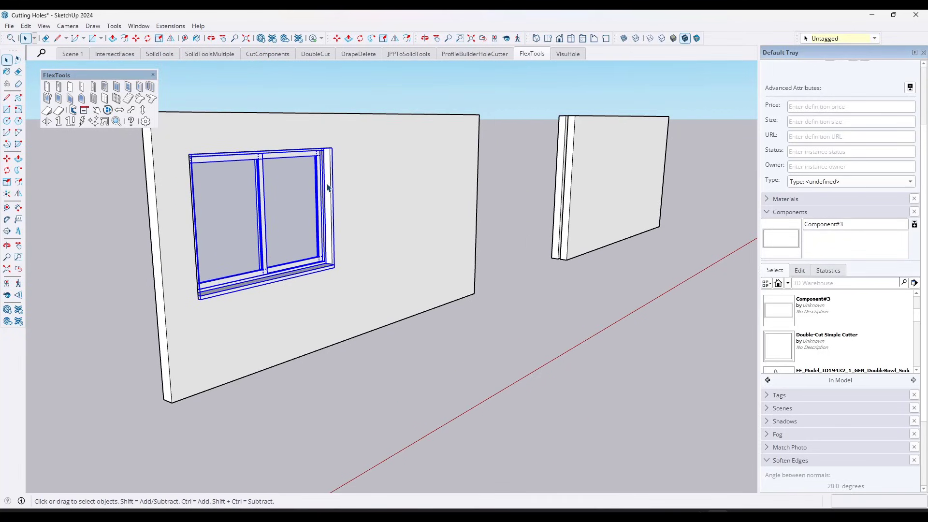
Step: Place a FlexTools door at the base of the wall beside the window and stretch it wider on both sides
click(57, 88)
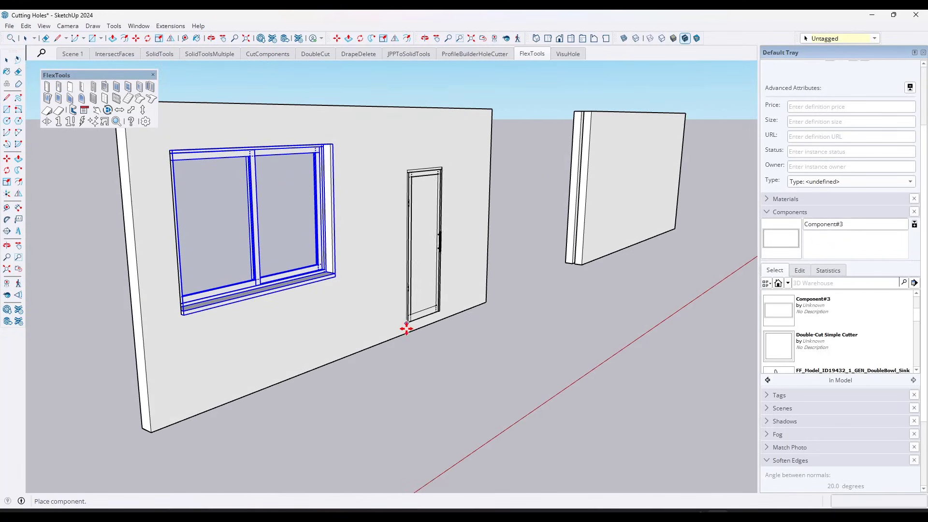
click(406, 332)
key(s)
scroll(415, 284, up, 2)
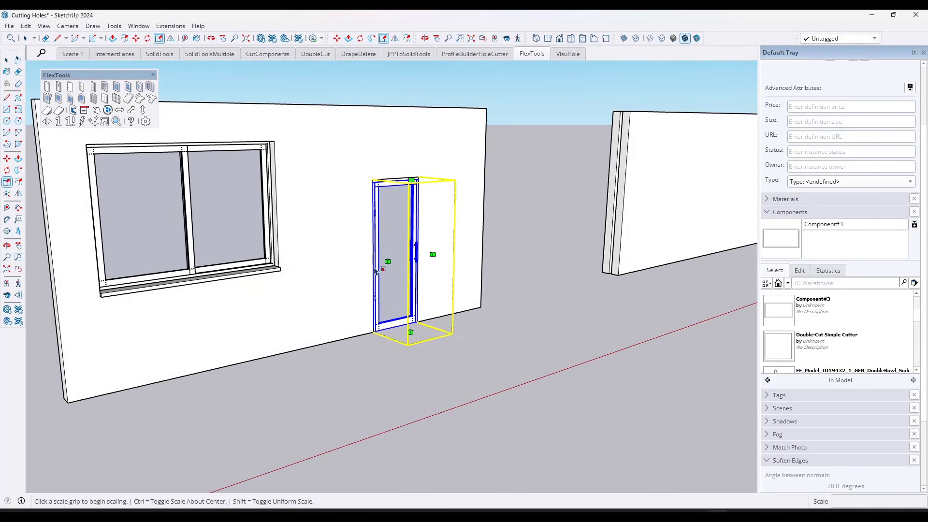
click(387, 262)
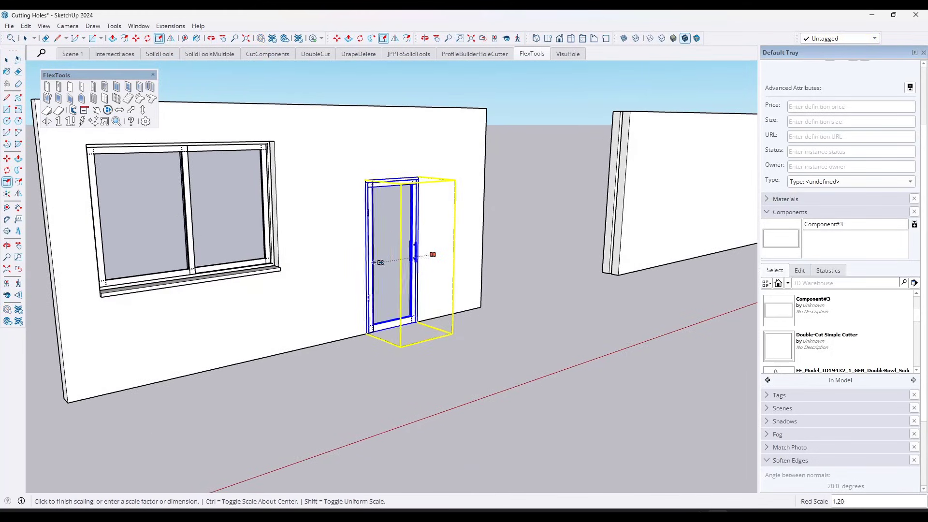
click(431, 250)
click(439, 252)
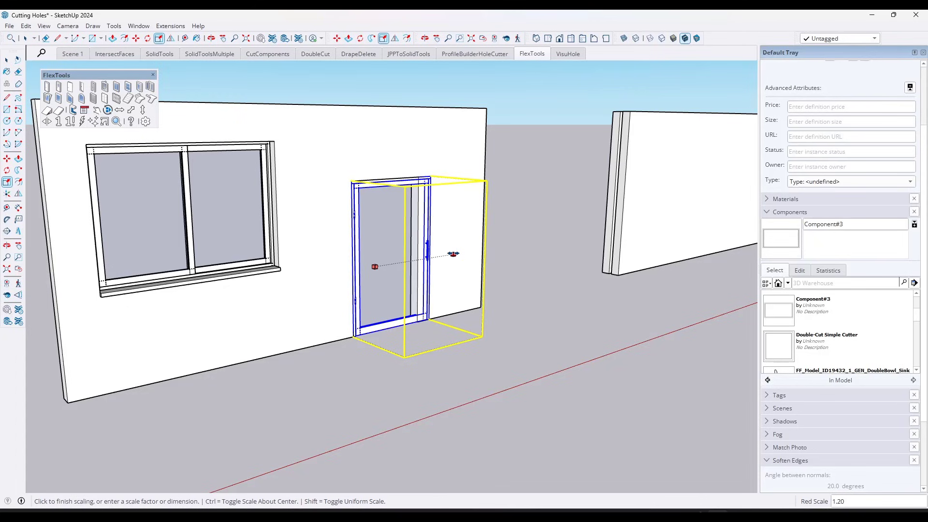
click(453, 254)
scroll(397, 263, down, 4)
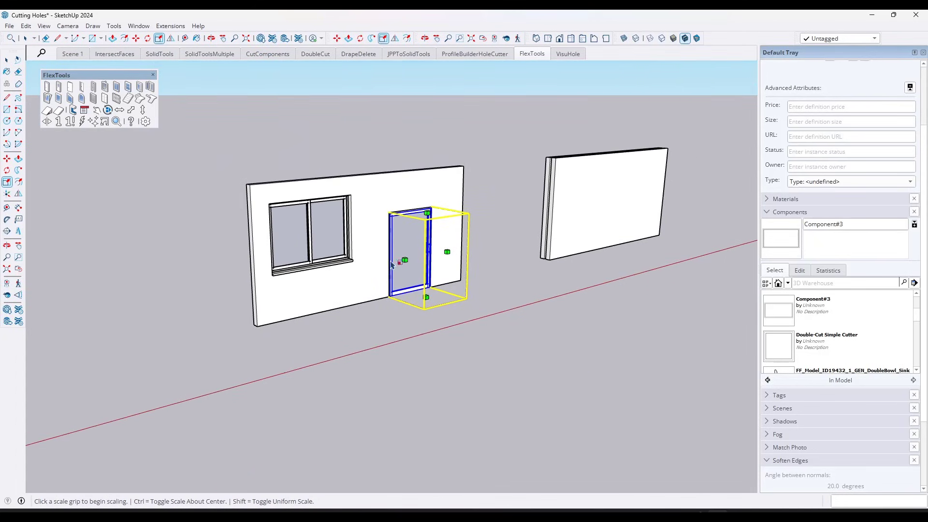
Step: Readjust the door's width by scaling it from the edge nearest the window
click(404, 260)
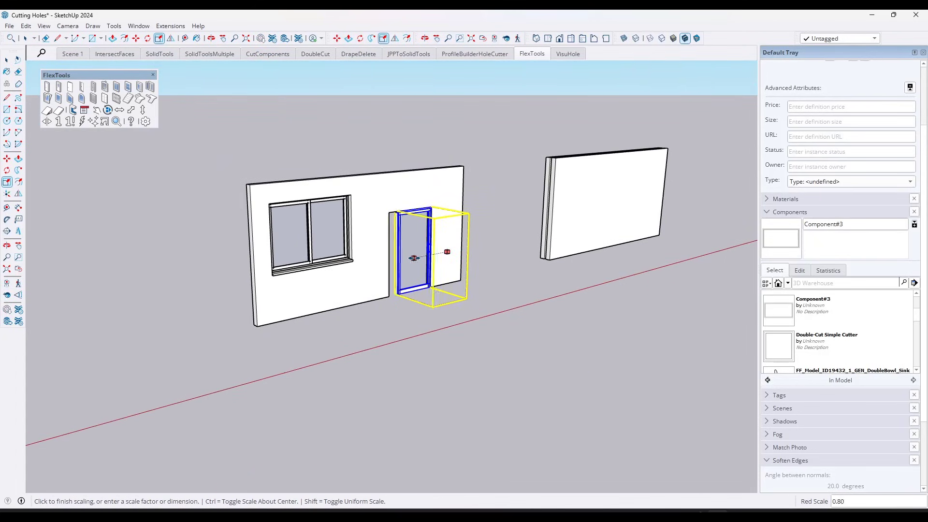
click(381, 215)
middle_drag(382, 215, 304, 246)
key(space)
Step: Place a double-hung FlexTools window on the front layer of the two-layer wall
scroll(309, 242, down, 4)
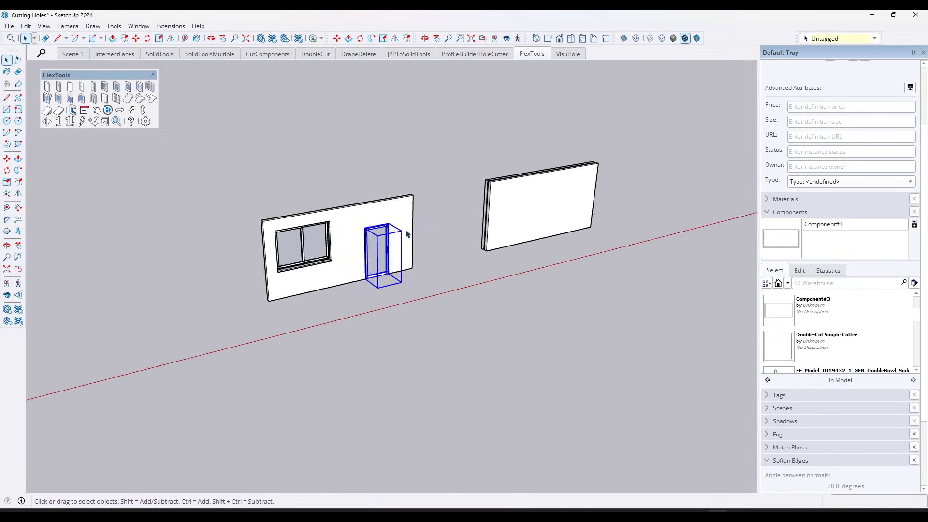
middle_drag(408, 234, 428, 228)
scroll(677, 184, up, 4)
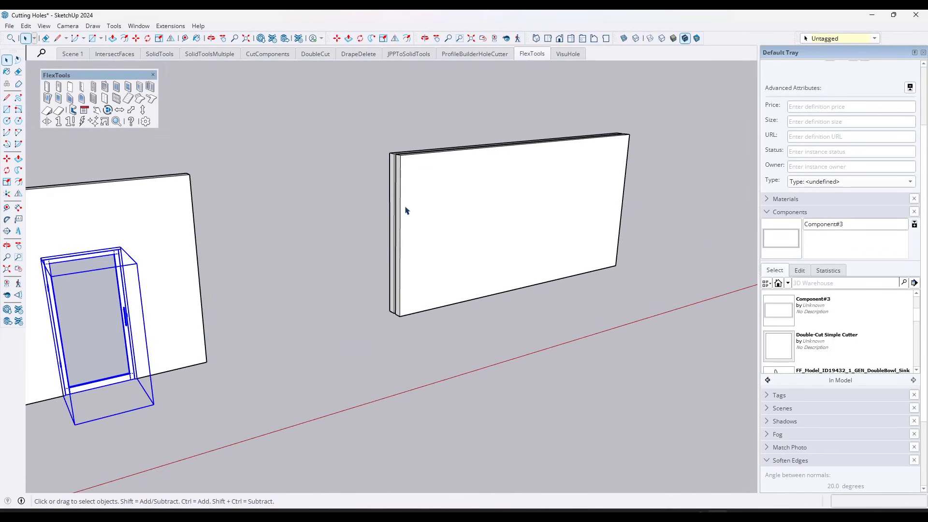
middle_drag(602, 187, 549, 214)
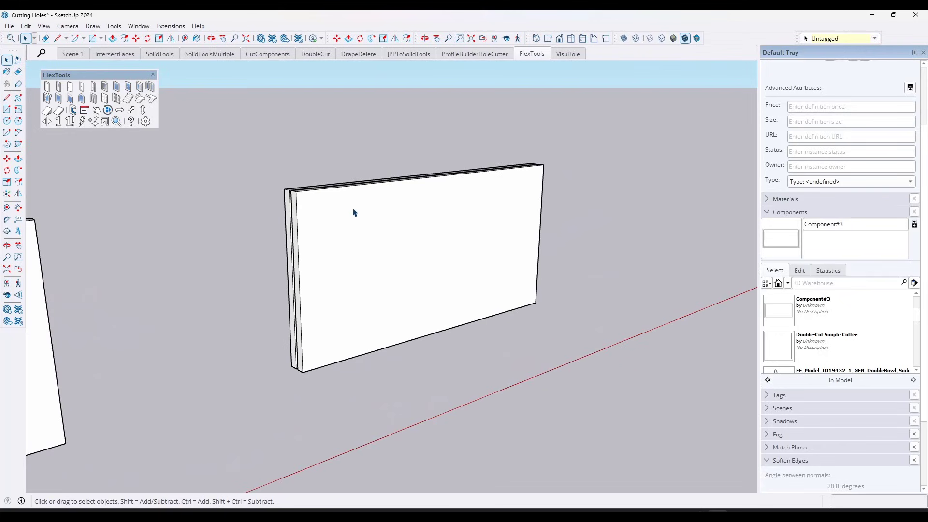
scroll(353, 227, up, 2)
click(284, 208)
scroll(288, 206, up, 2)
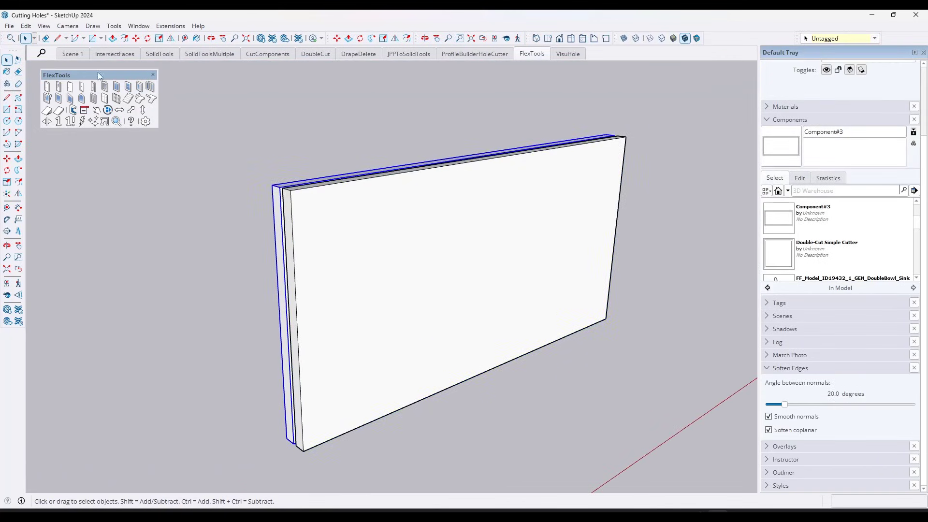
click(118, 90)
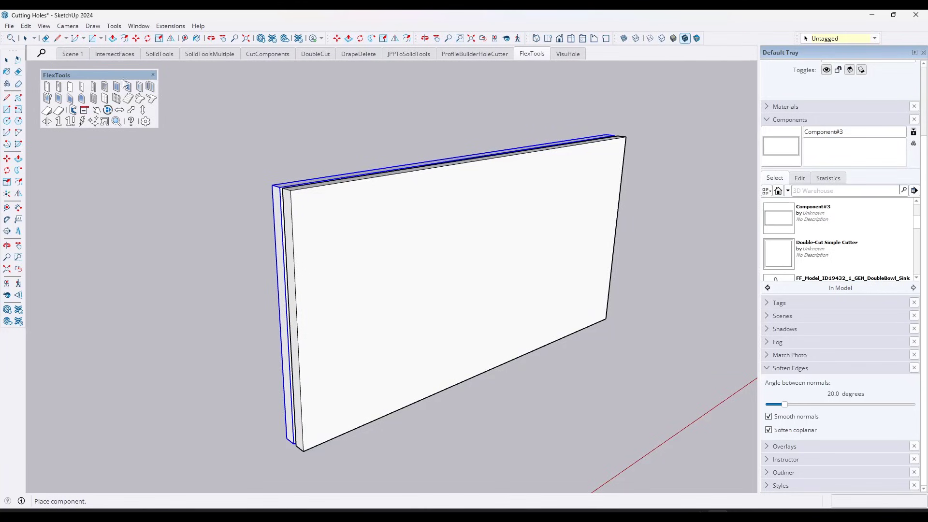
click(127, 88)
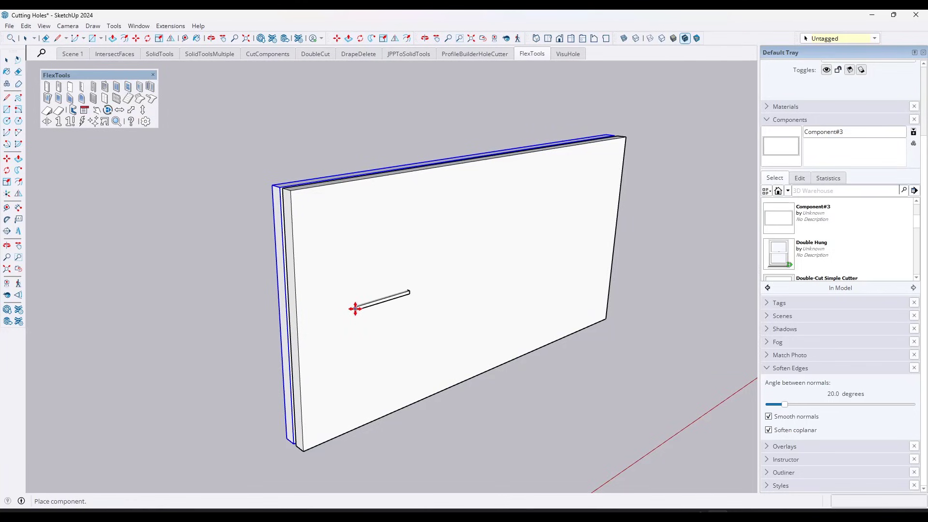
click(356, 308)
scroll(418, 253, up, 2)
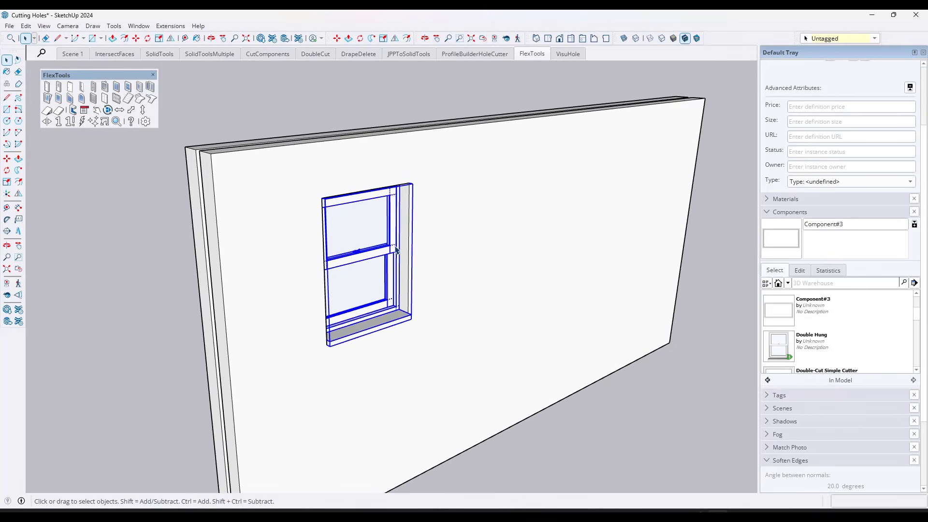
Step: Set the double-hung window's WallCutter cut depth to 4 faces so its opening passes through both wall layers
click(73, 111)
drag(231, 173, 90, 170)
click(160, 248)
click(160, 247)
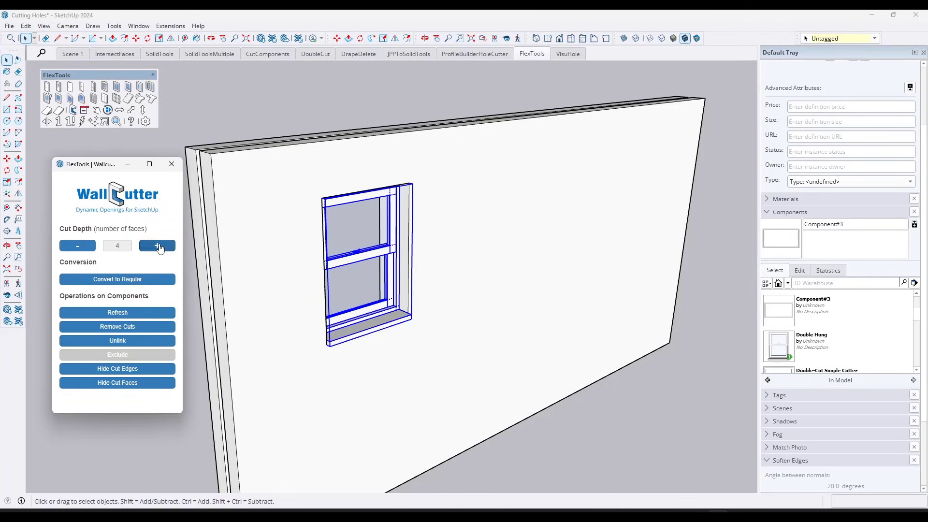
mouse_move(315, 265)
middle_down()
mouse_move(576, 286)
mouse_move(717, 270)
mouse_move(416, 241)
mouse_move(321, 251)
mouse_move(440, 271)
mouse_move(638, 263)
mouse_move(410, 270)
mouse_move(309, 262)
middle_up()
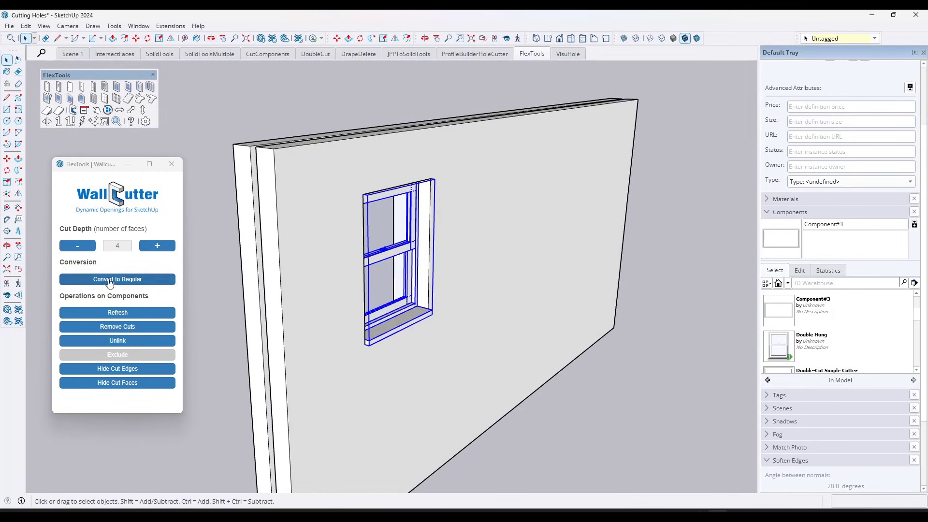
Step: Move the double-hung window about 3' 4" along the two-layer wall and lower it on the wall face
key(m)
click(401, 253)
click(470, 226)
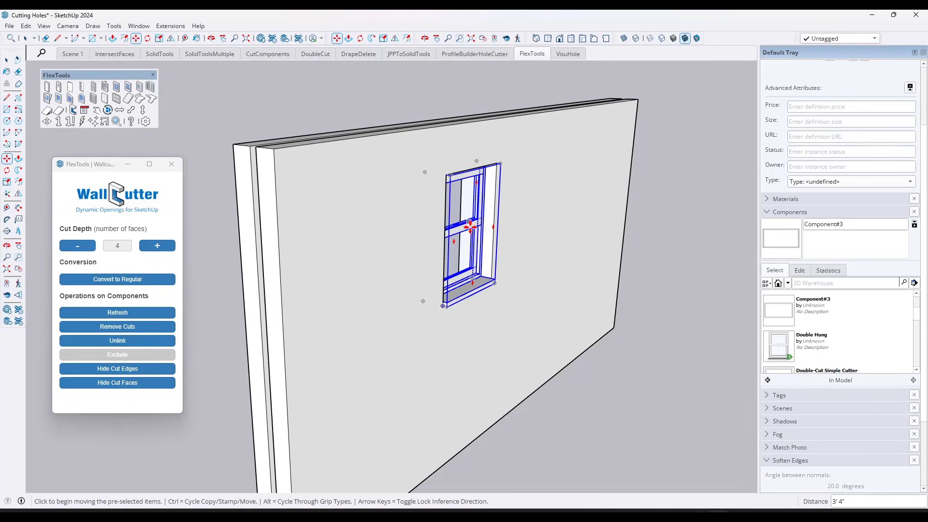
click(470, 225)
click(493, 285)
key(space)
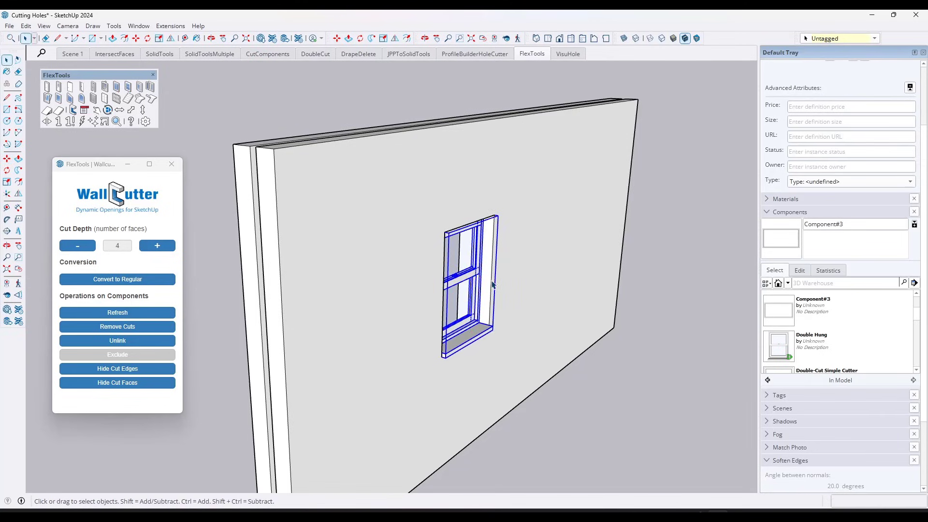
Step: Select the front and rear layers of the wall in turn to check that they are separate objects
middle_drag(493, 285, 492, 320)
click(456, 199)
click(443, 138)
click(466, 194)
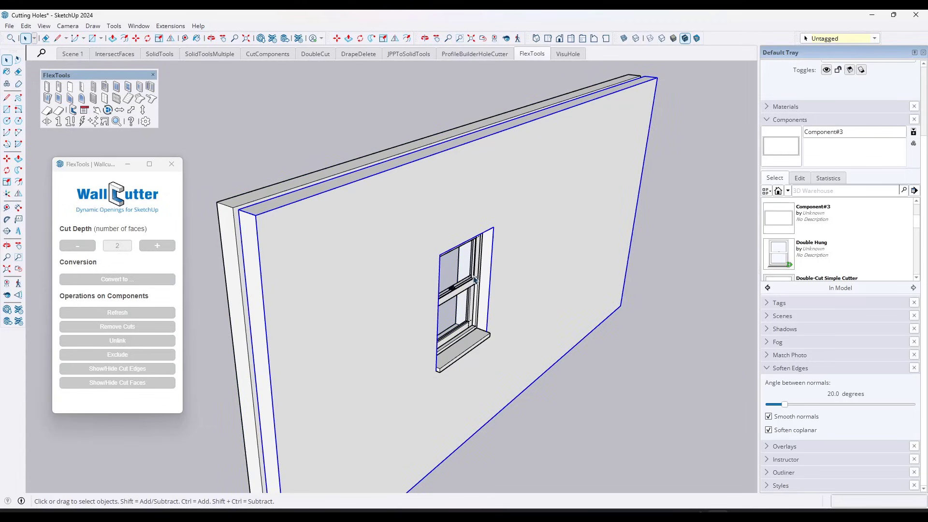
Step: Move the double-hung window along the two-layer wall toward its near end and raise it on the wall face
click(474, 280)
key(m)
click(475, 285)
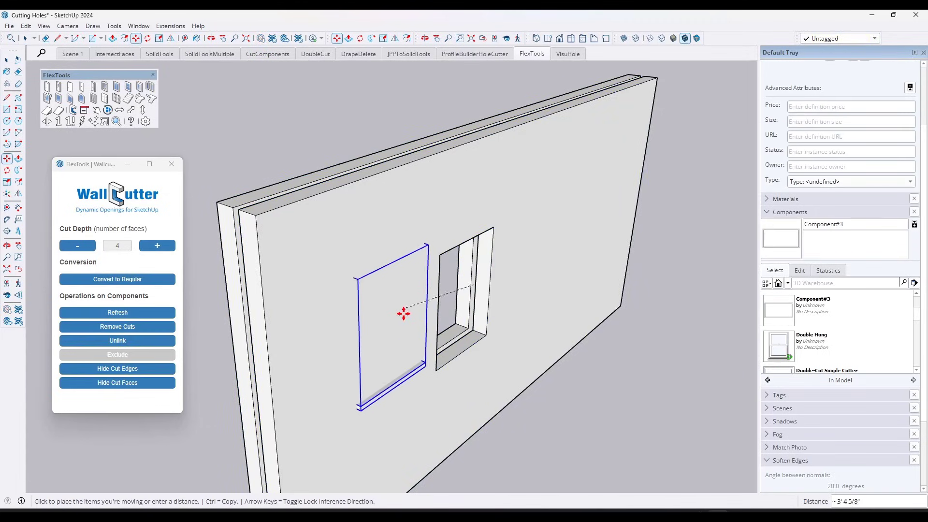
click(393, 340)
click(391, 336)
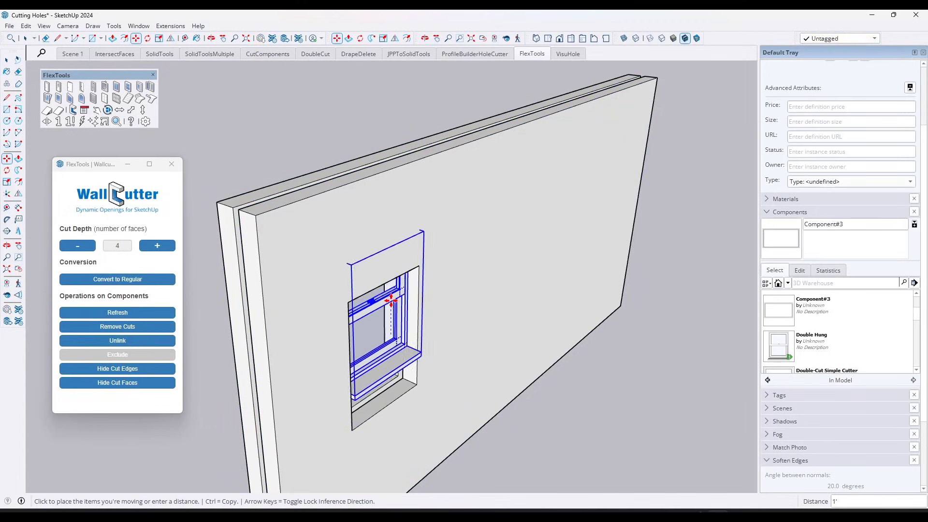
click(375, 230)
scroll(375, 230, down, 3)
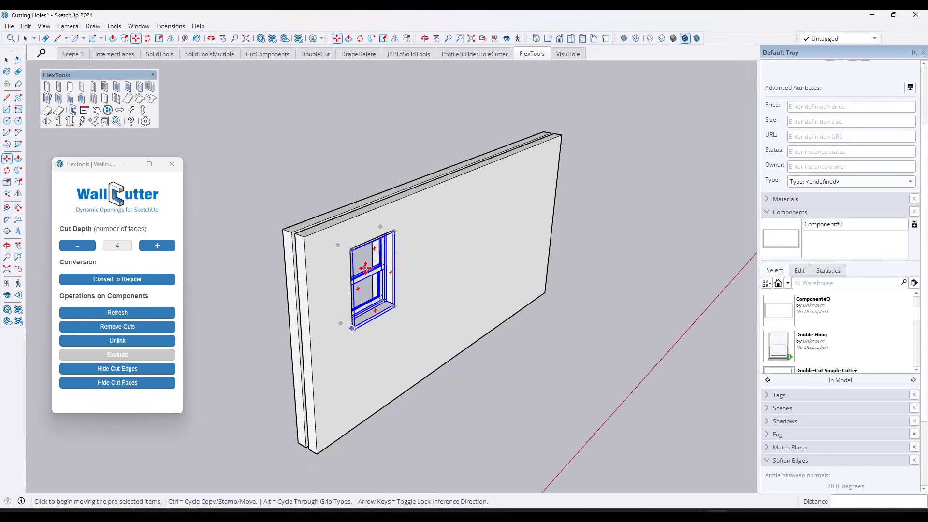
middle_drag(367, 267, 370, 194)
scroll(424, 275, up, 2)
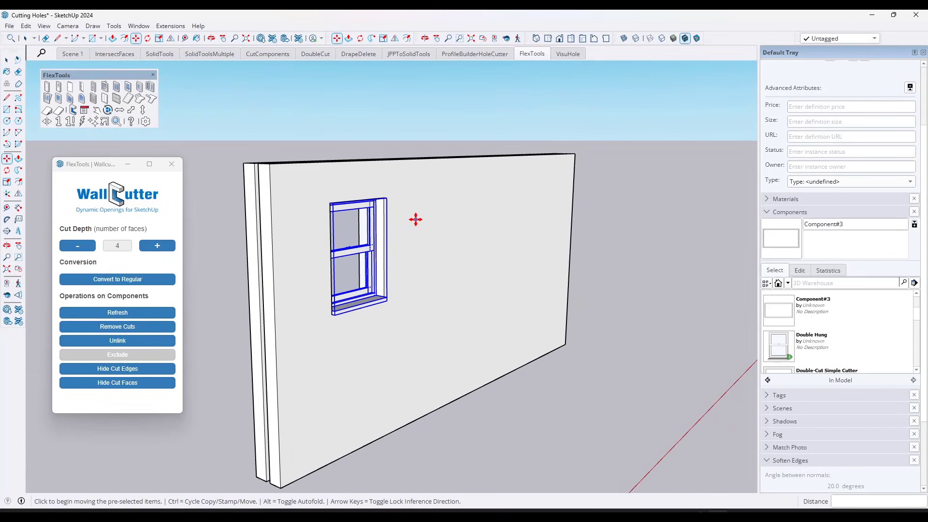
key(space)
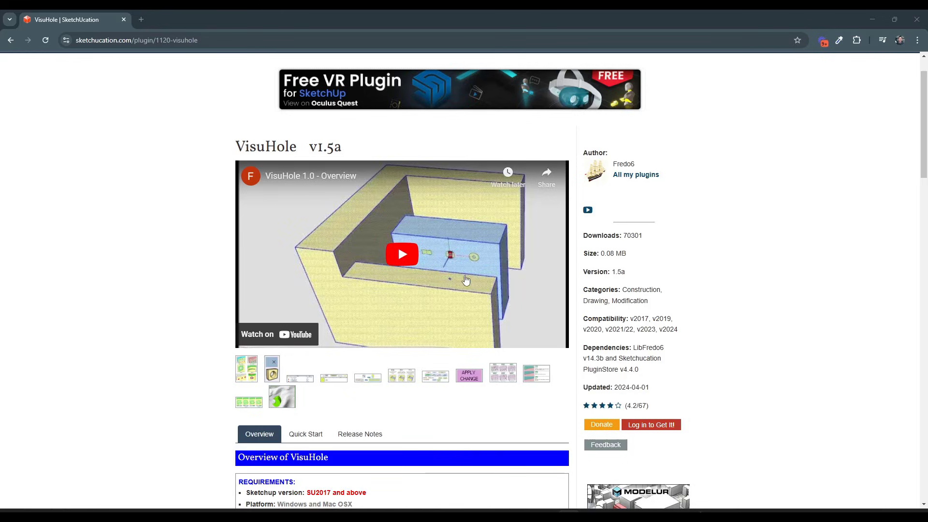
scroll(443, 258, down, 3)
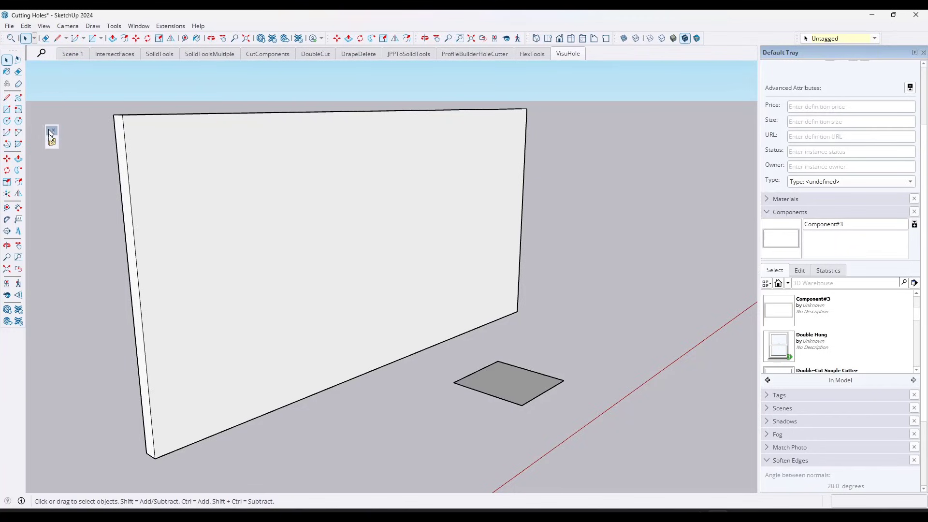
Step: Drill the rectangle, hexagon and ring stencils through the upper part of the selected wall with VisuHole
click(53, 158)
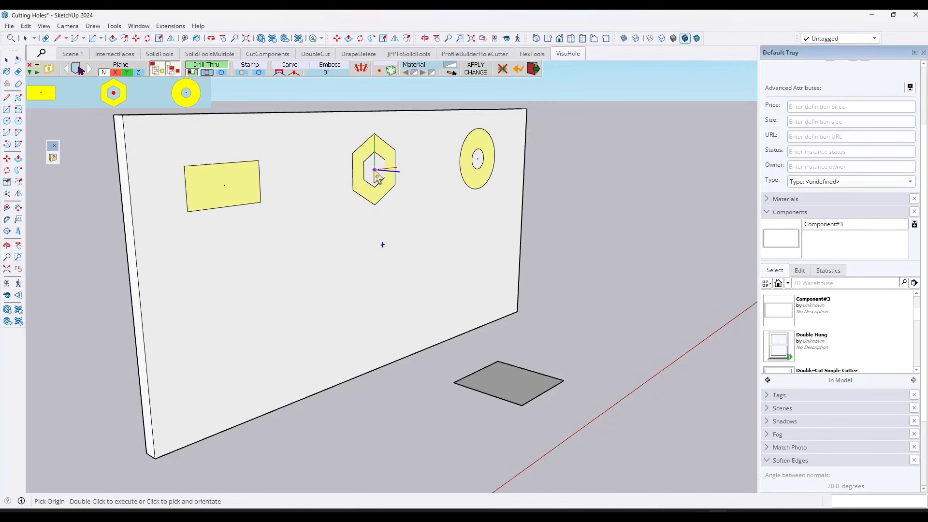
key(space)
click(373, 171)
click(53, 157)
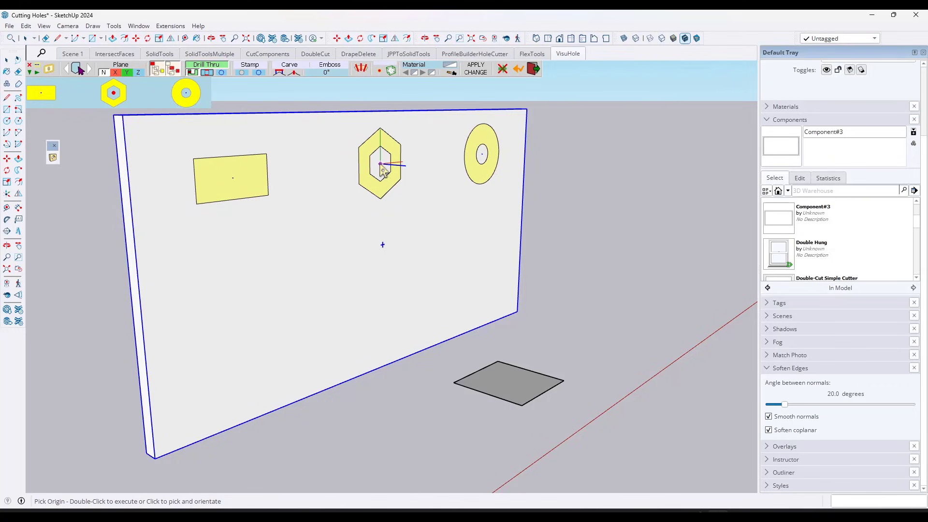
click(380, 160)
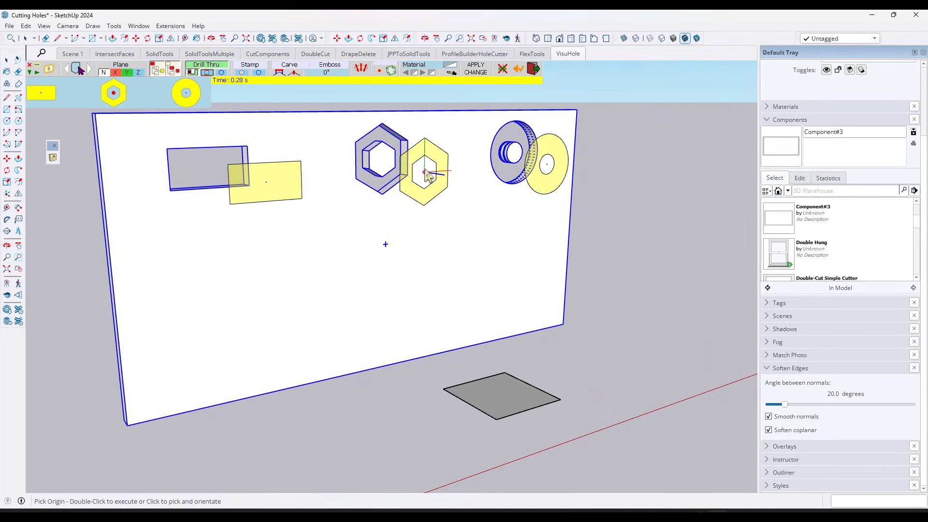
Step: Pick the square face on the ground as the VisuHole stencil and drill it through the wall below the rectangular hole
scroll(425, 174, down, 3)
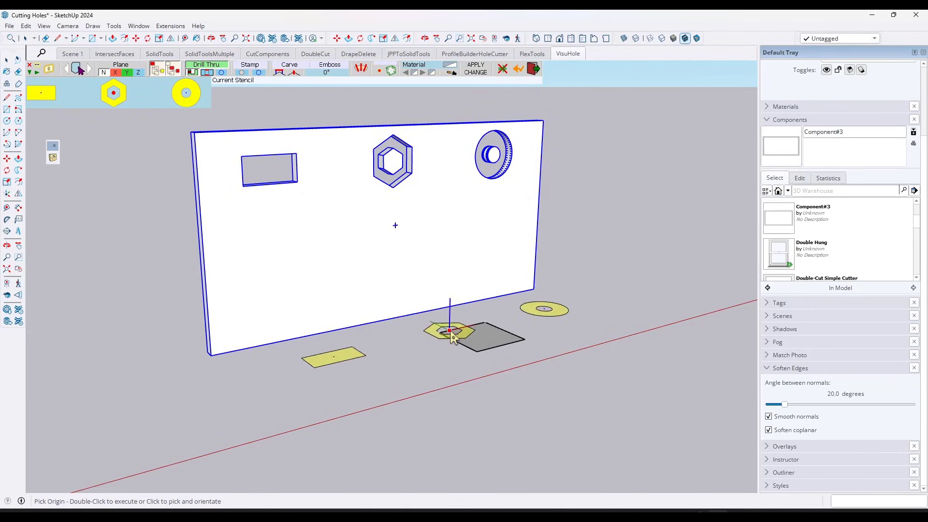
key(space)
click(481, 342)
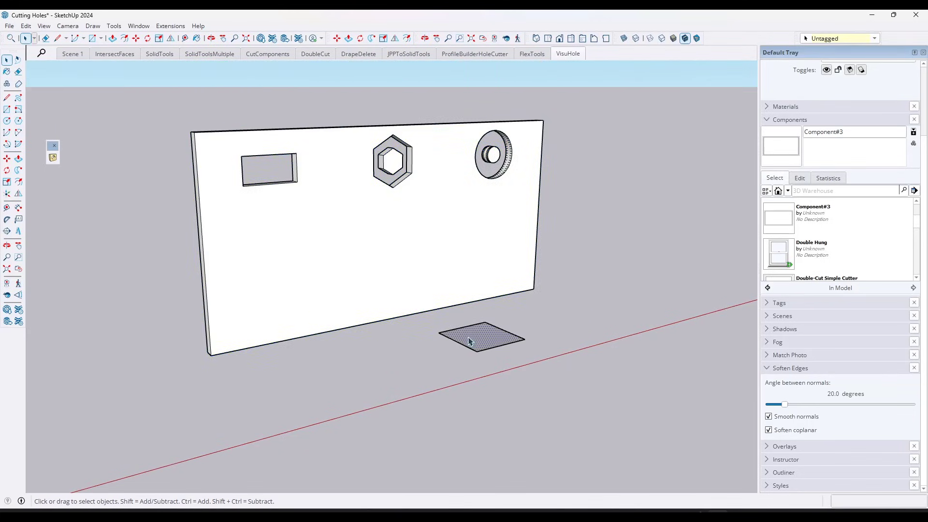
click(53, 158)
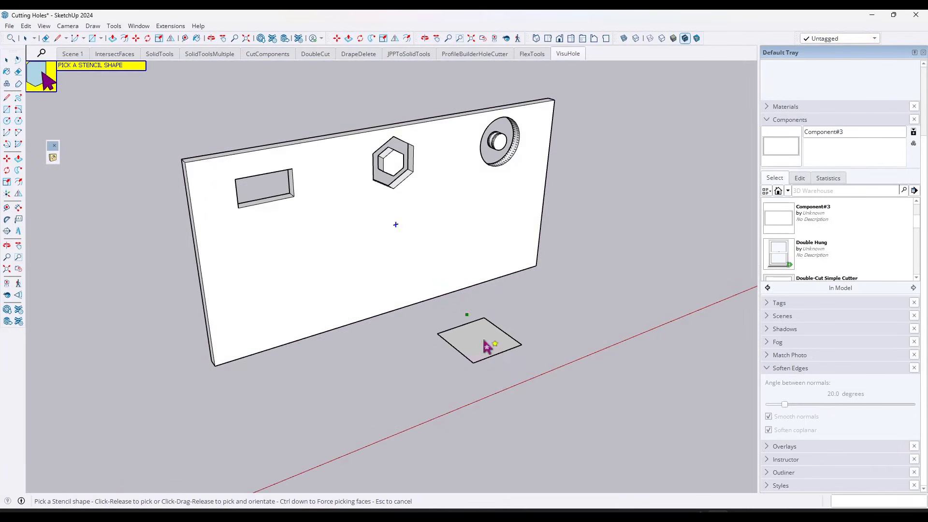
click(499, 361)
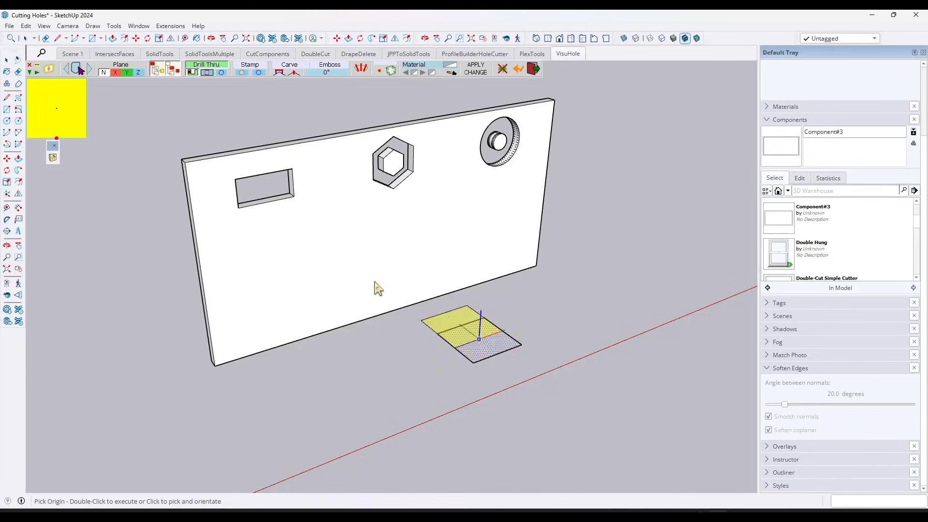
click(284, 317)
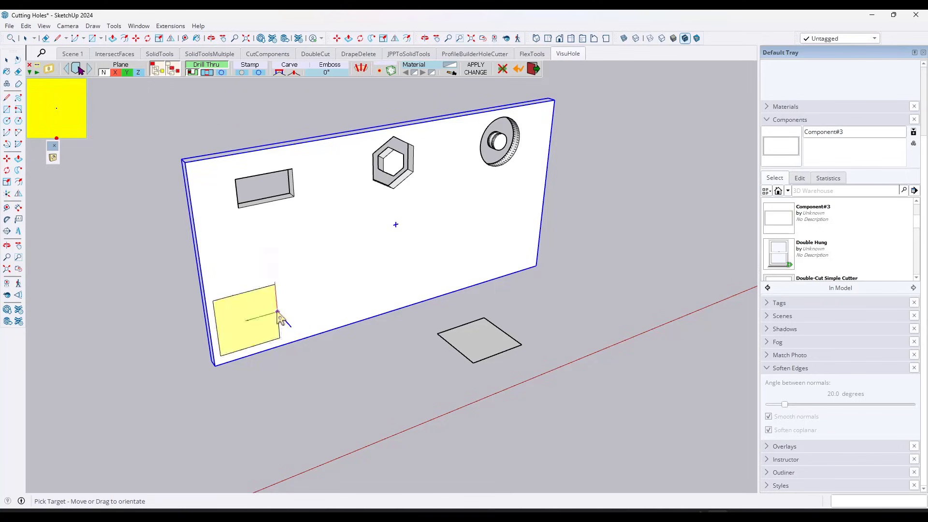
click(358, 296)
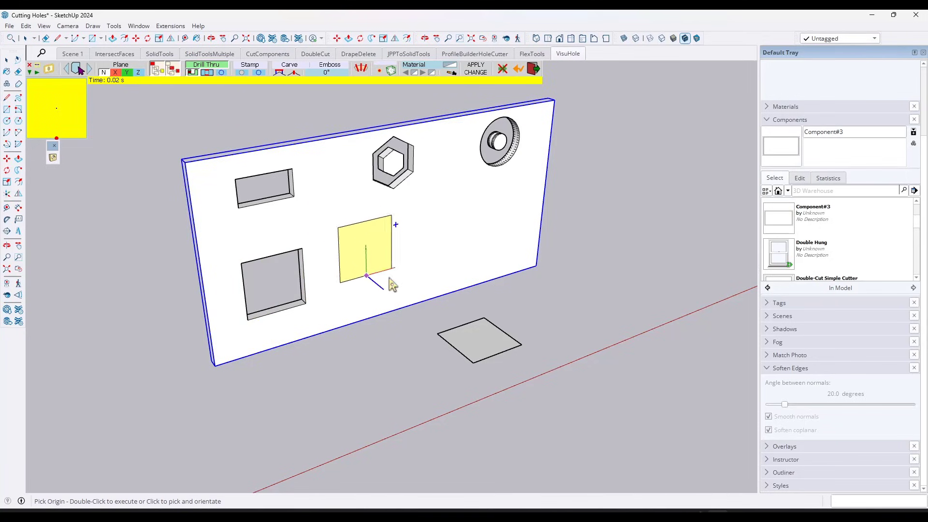
Step: Drill a second hole with the square stencil beside the first square opening, below the hexagonal hole, and exit VisuHole
middle_drag(381, 250, 498, 201)
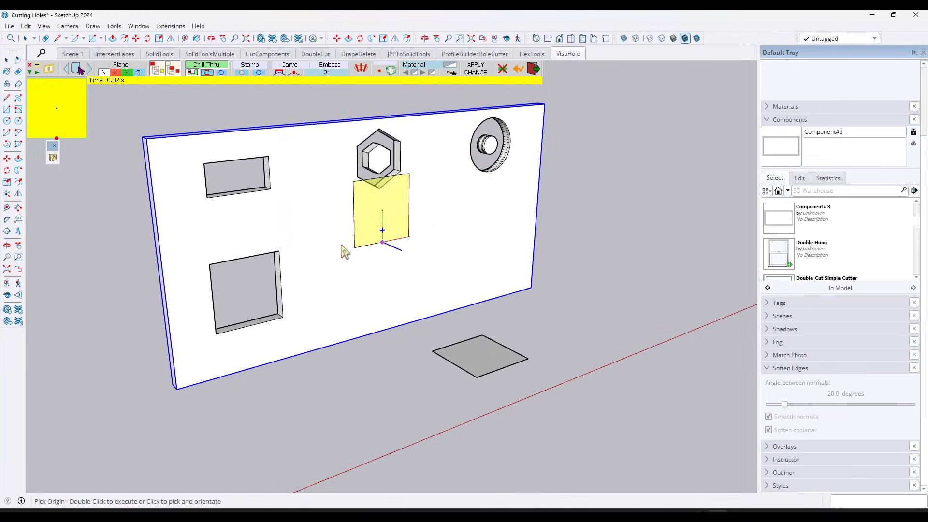
click(350, 302)
click(444, 282)
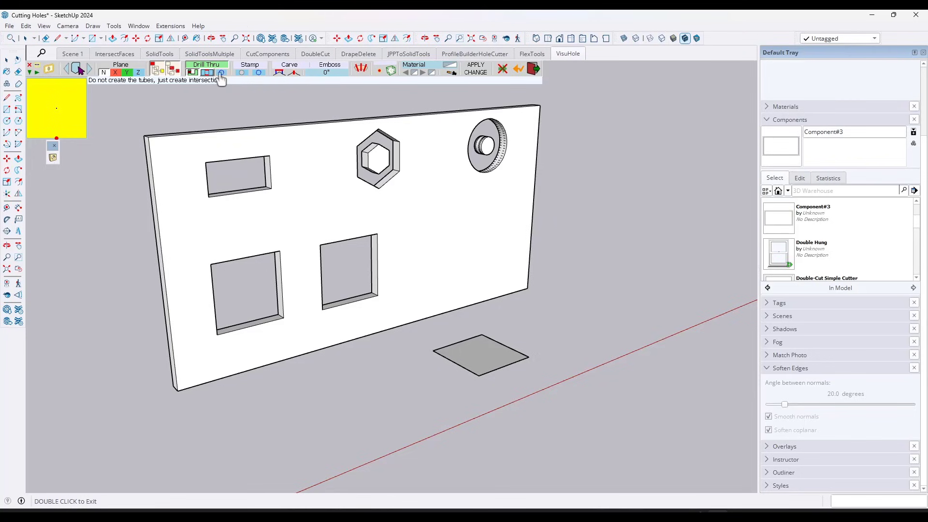
scroll(420, 255, down, 2)
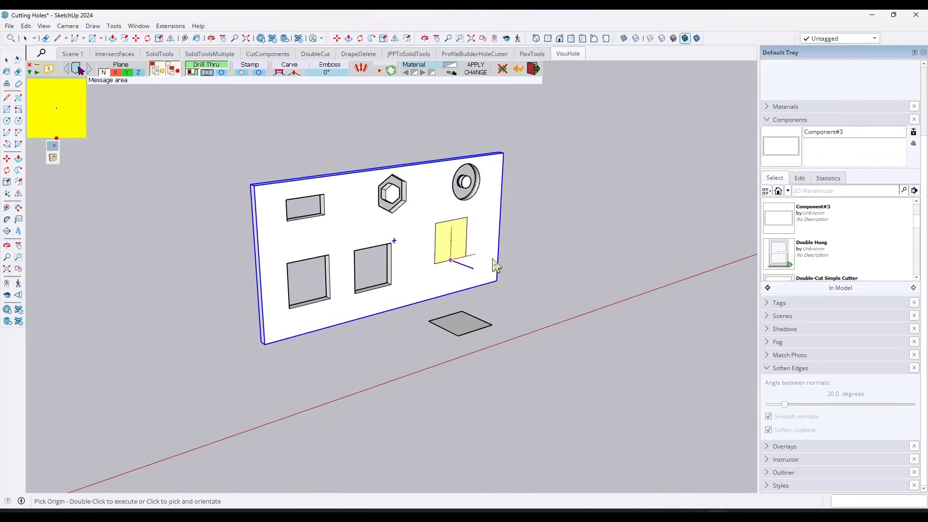
scroll(486, 257, up, 2)
key(space)
scroll(547, 199, up, 1)
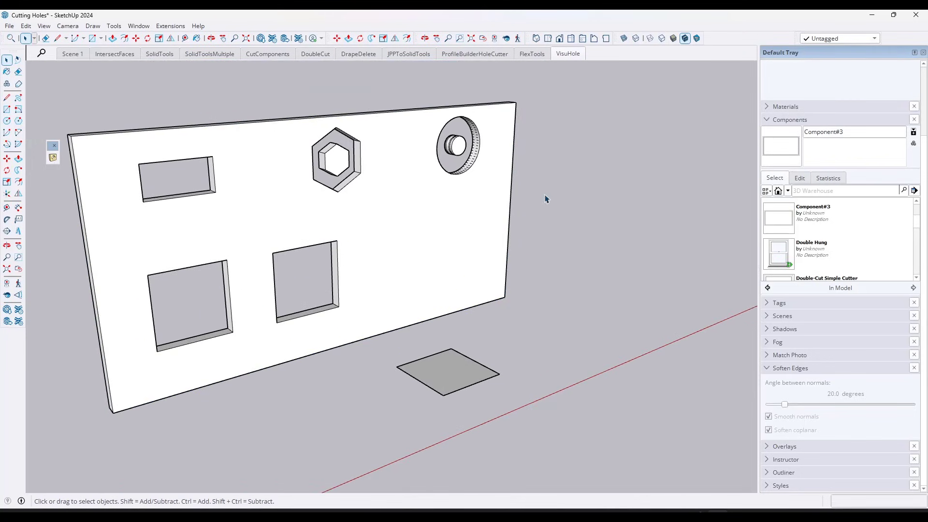
scroll(360, 272, down, 1)
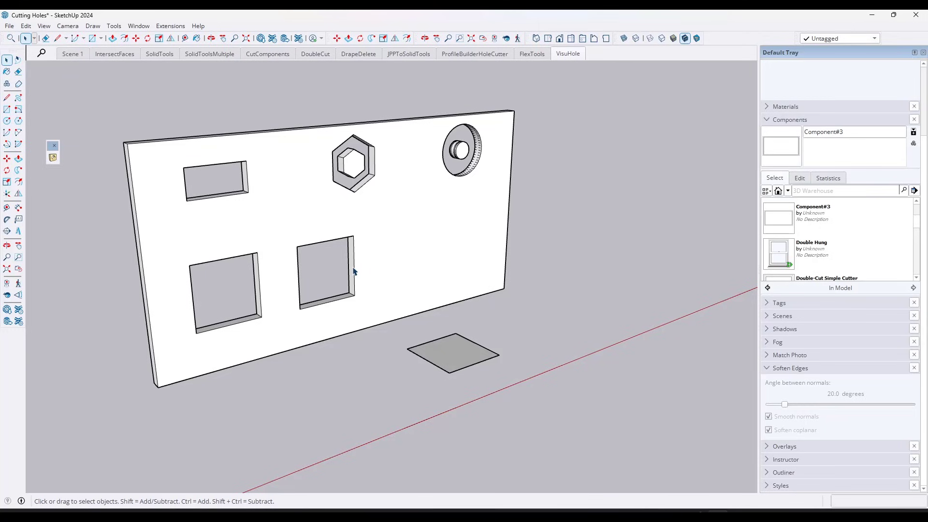